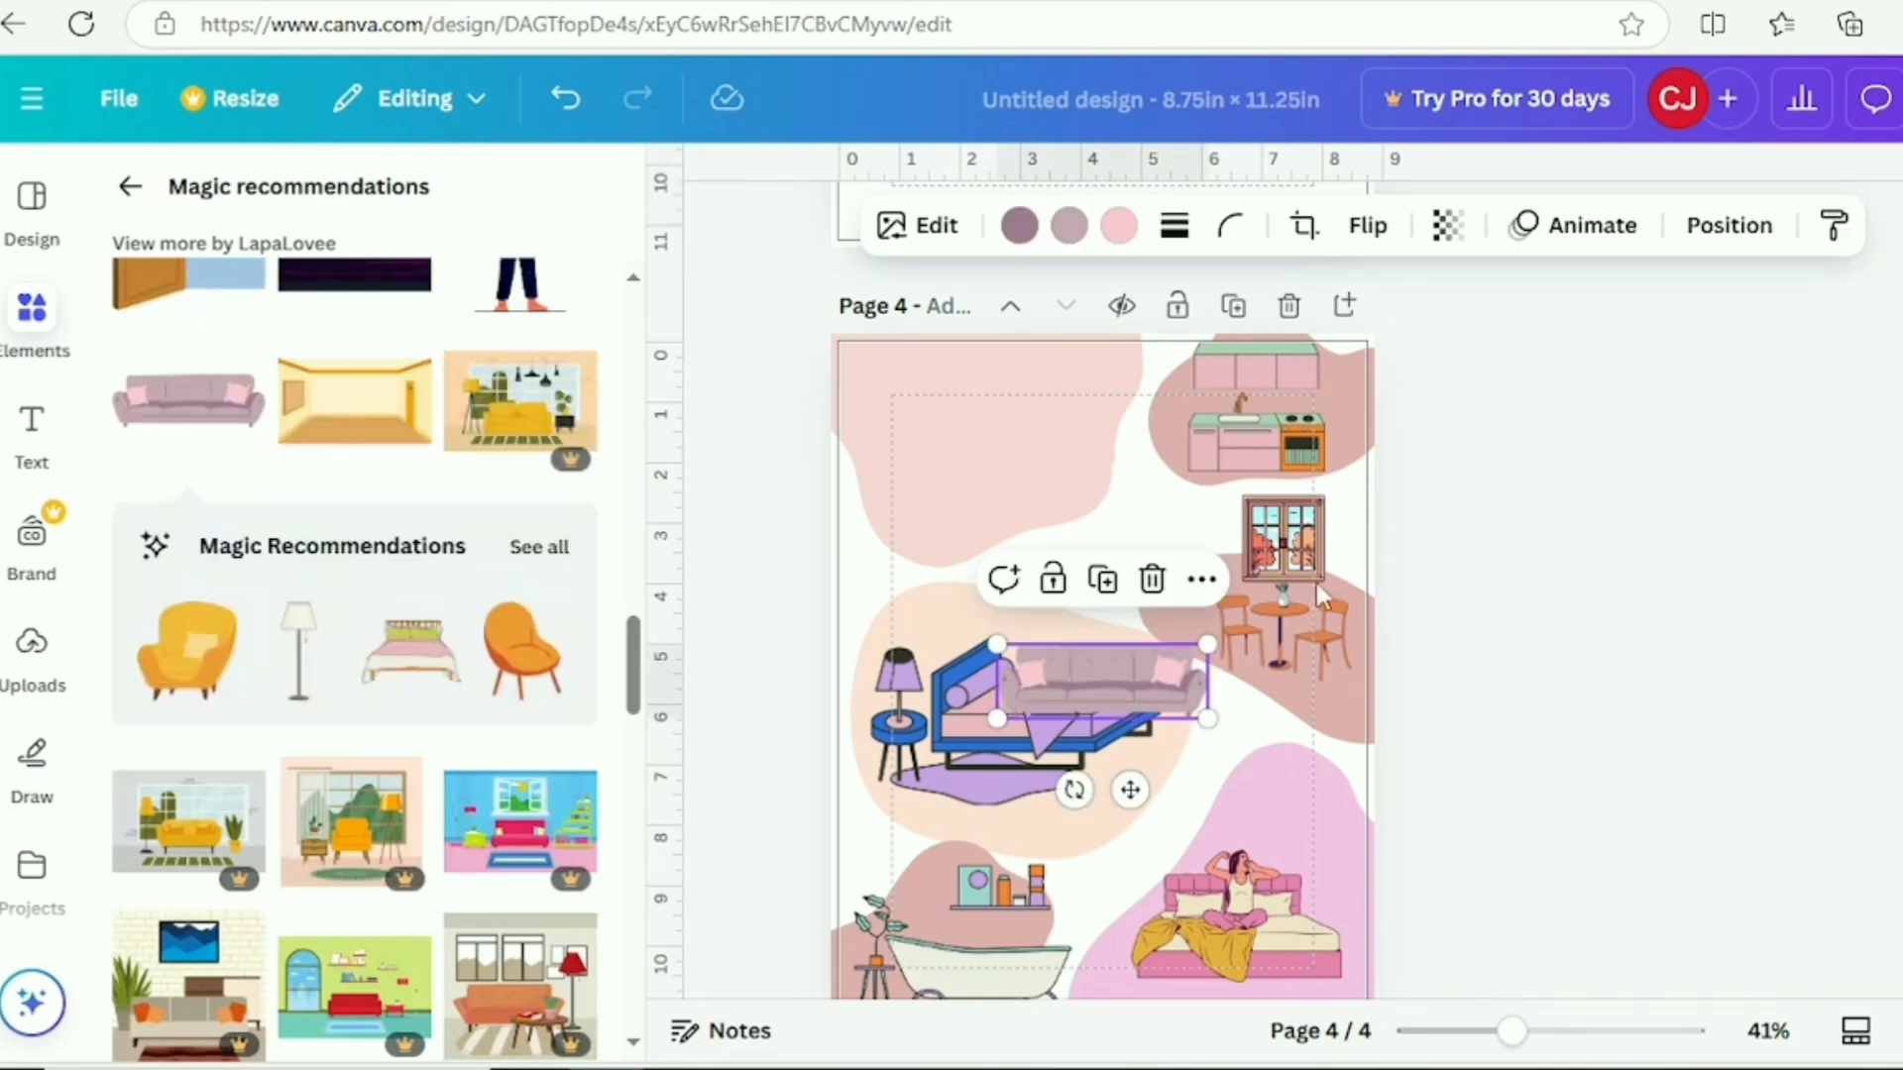
- Move the mauve sofa onto the pink blob in the upper-left part of page 4 and enlarge it
{"action": "left_click_drag", "start_coordinate": [1169, 658], "coordinate": [1031, 485]}
{"action": "scroll", "coordinate": [1030, 486], "scroll_direction": "up", "scroll_amount": 3}
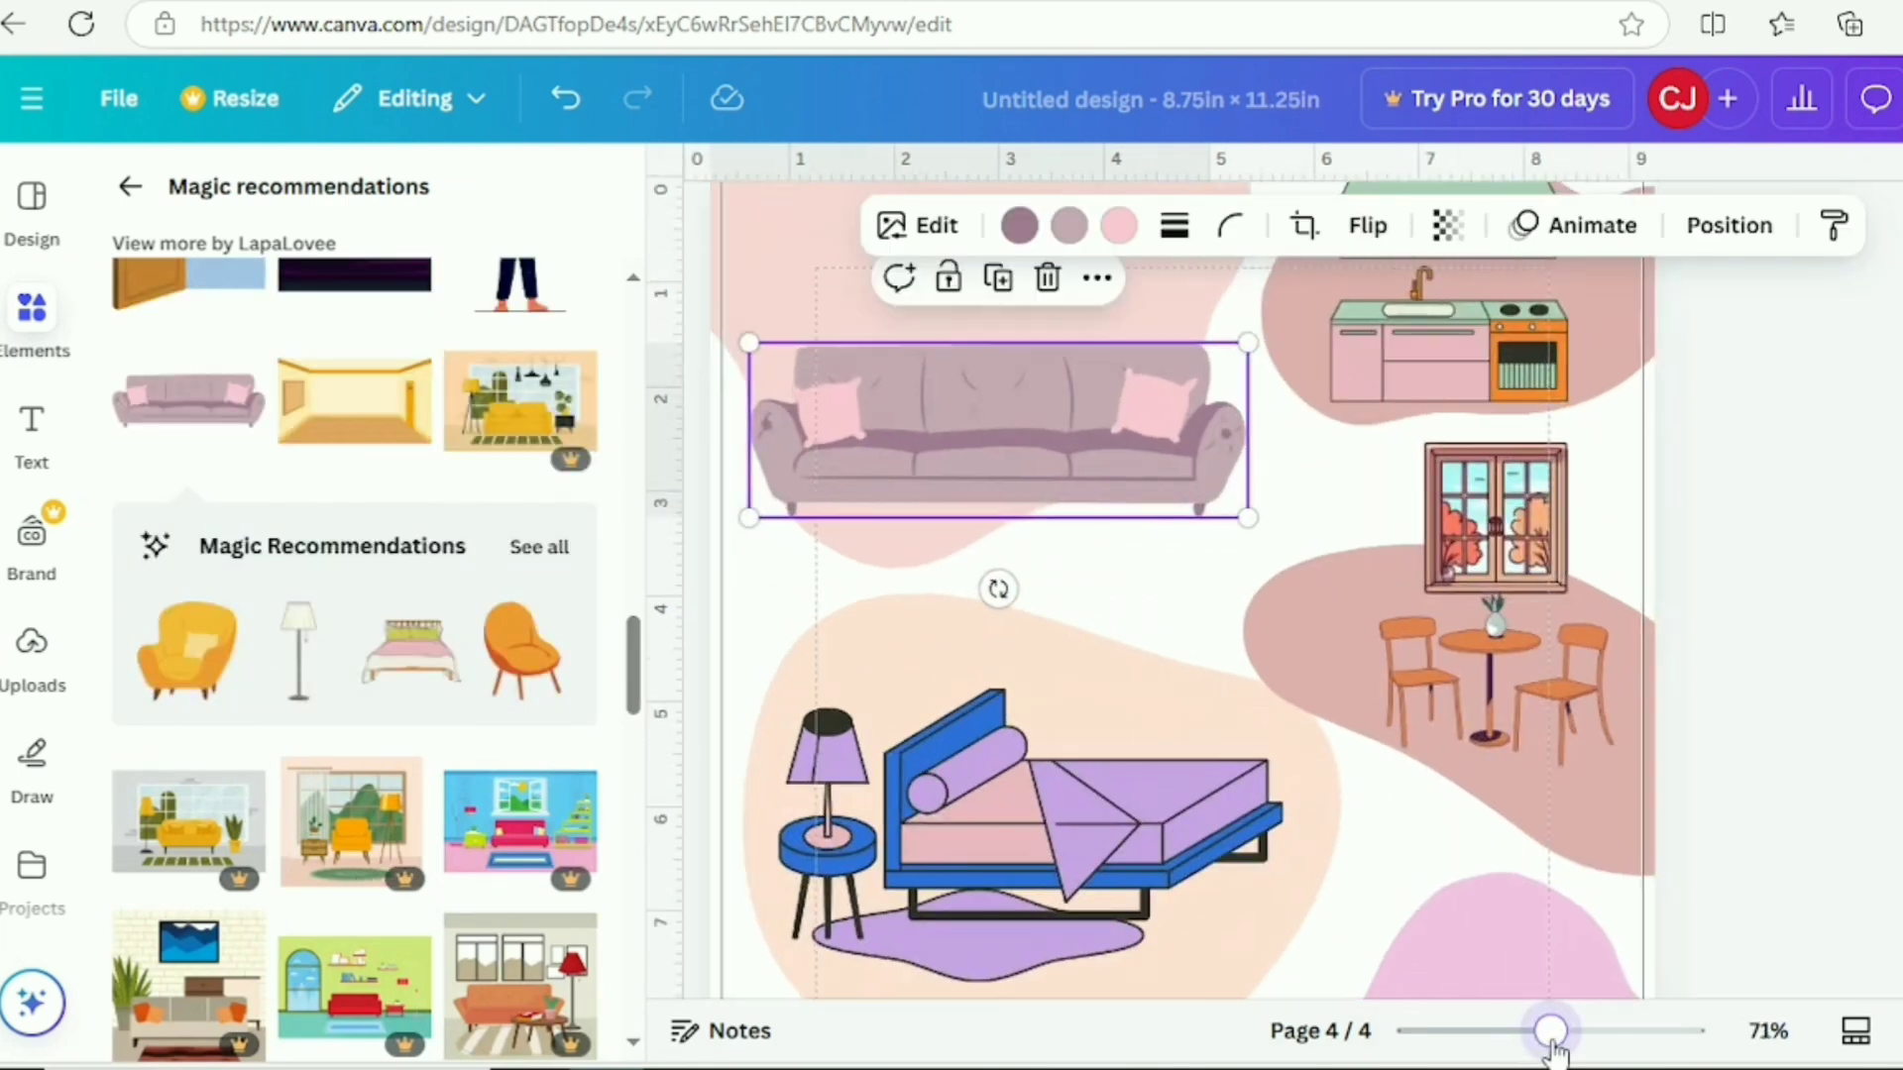
{"action": "scroll", "coordinate": [1030, 486], "scroll_direction": "down", "scroll_amount": 3}
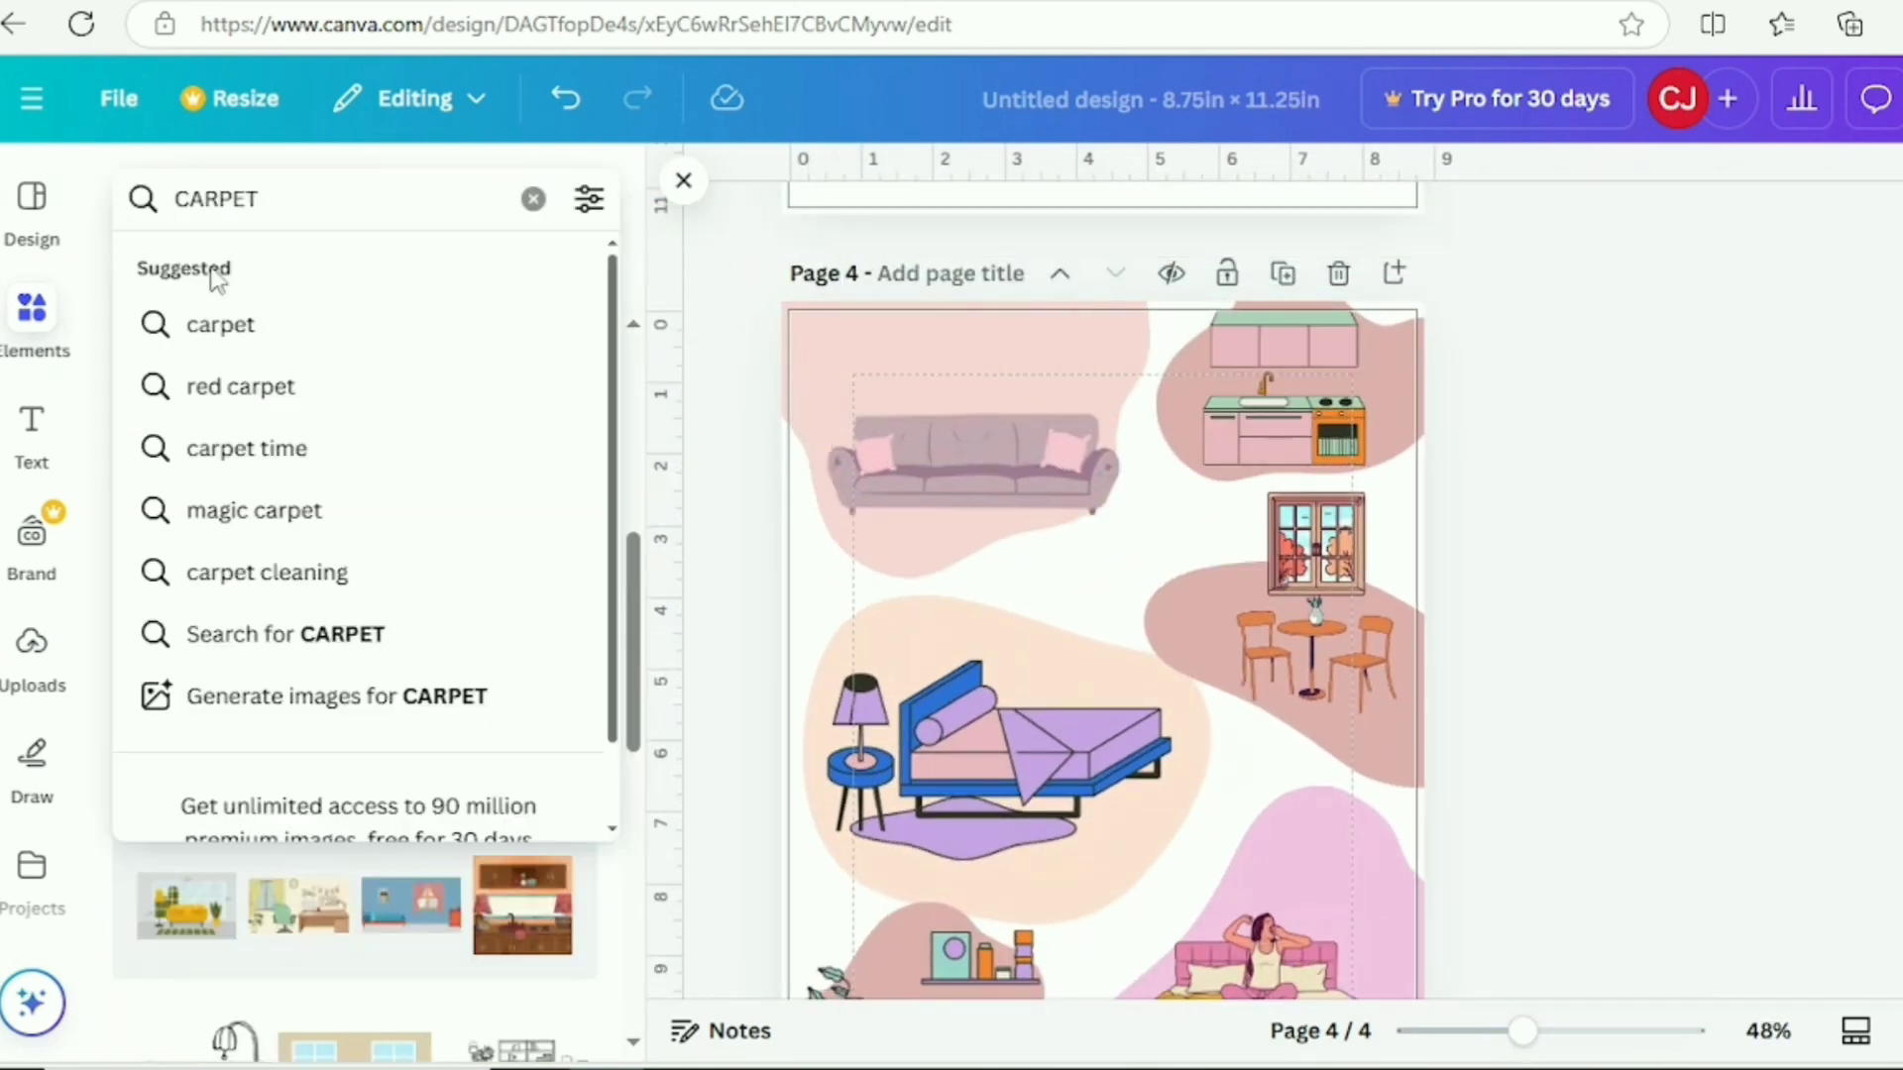
- Search the graphics for carpet and place the green oval rug in front of the sofa
{"action": "left_click", "coordinate": [220, 324]}
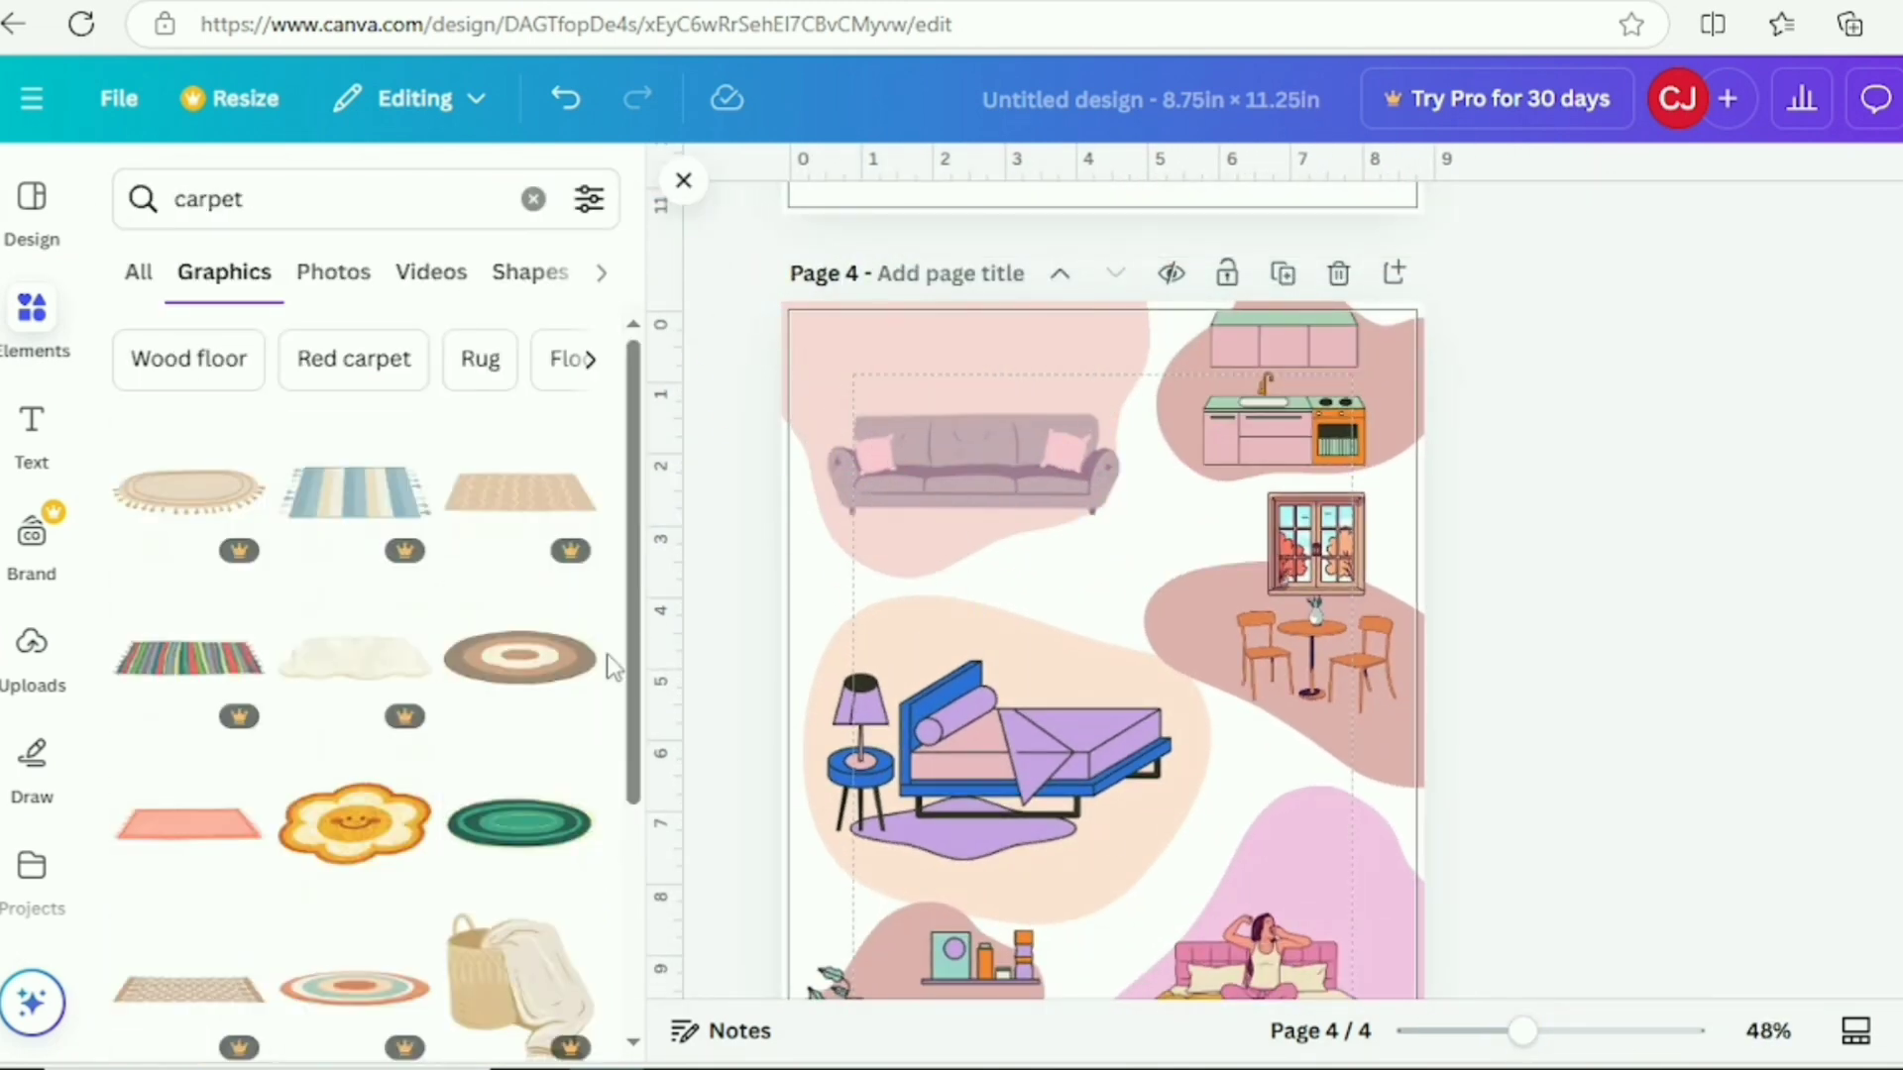
{"action": "scroll", "coordinate": [638, 763], "scroll_direction": "down", "scroll_amount": 3}
{"action": "left_click", "coordinate": [507, 509]}
{"action": "left_click_drag", "start_coordinate": [1104, 556], "coordinate": [977, 500]}
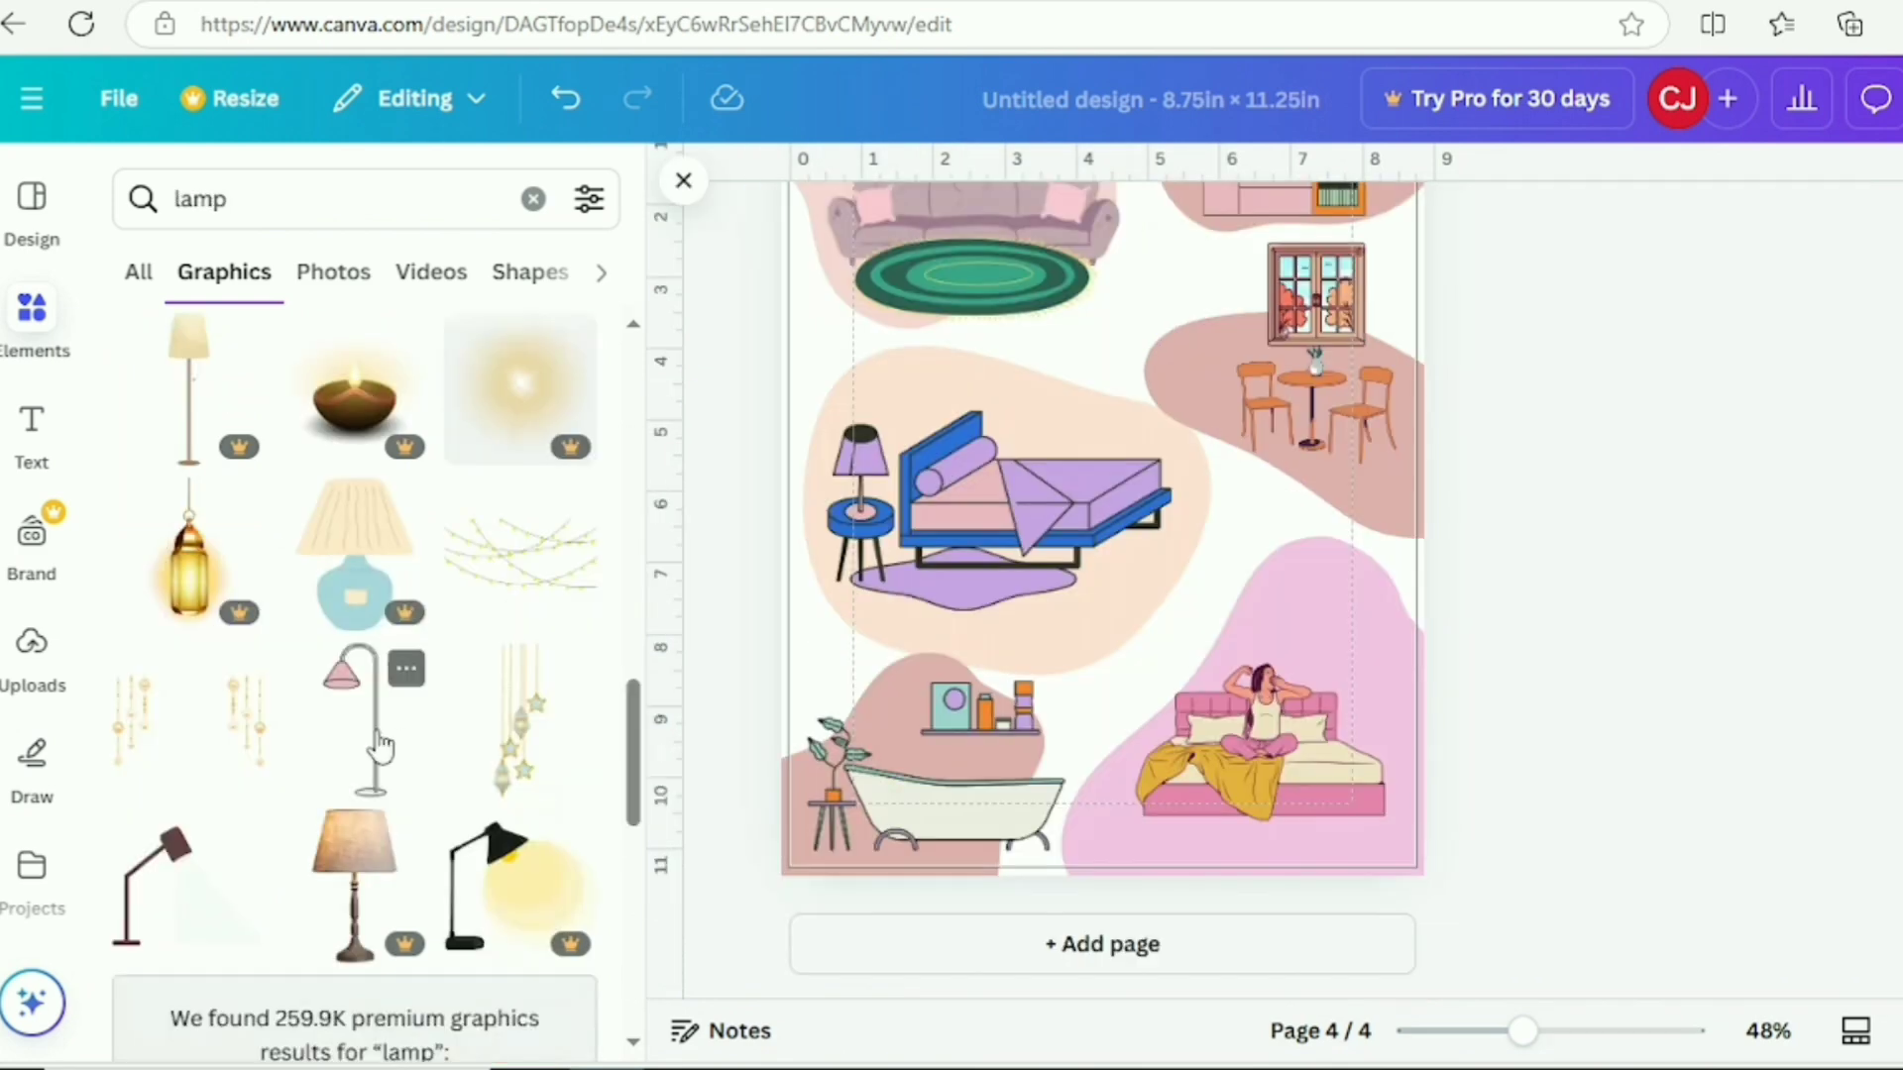
- Add the pink-shaded floor lamp from the lamp results, fit it beside the sofa, and flip it horizontally
{"action": "left_click", "coordinate": [380, 746]}
{"action": "scroll", "coordinate": [1095, 565], "scroll_direction": "down", "scroll_amount": 3}
{"action": "left_click_drag", "start_coordinate": [1138, 730], "coordinate": [1117, 661]}
{"action": "left_click_drag", "start_coordinate": [1113, 734], "coordinate": [976, 605]}
{"action": "left_click", "coordinate": [1368, 226]}
{"action": "left_click", "coordinate": [1357, 322]}
{"action": "left_click", "coordinate": [1574, 607]}
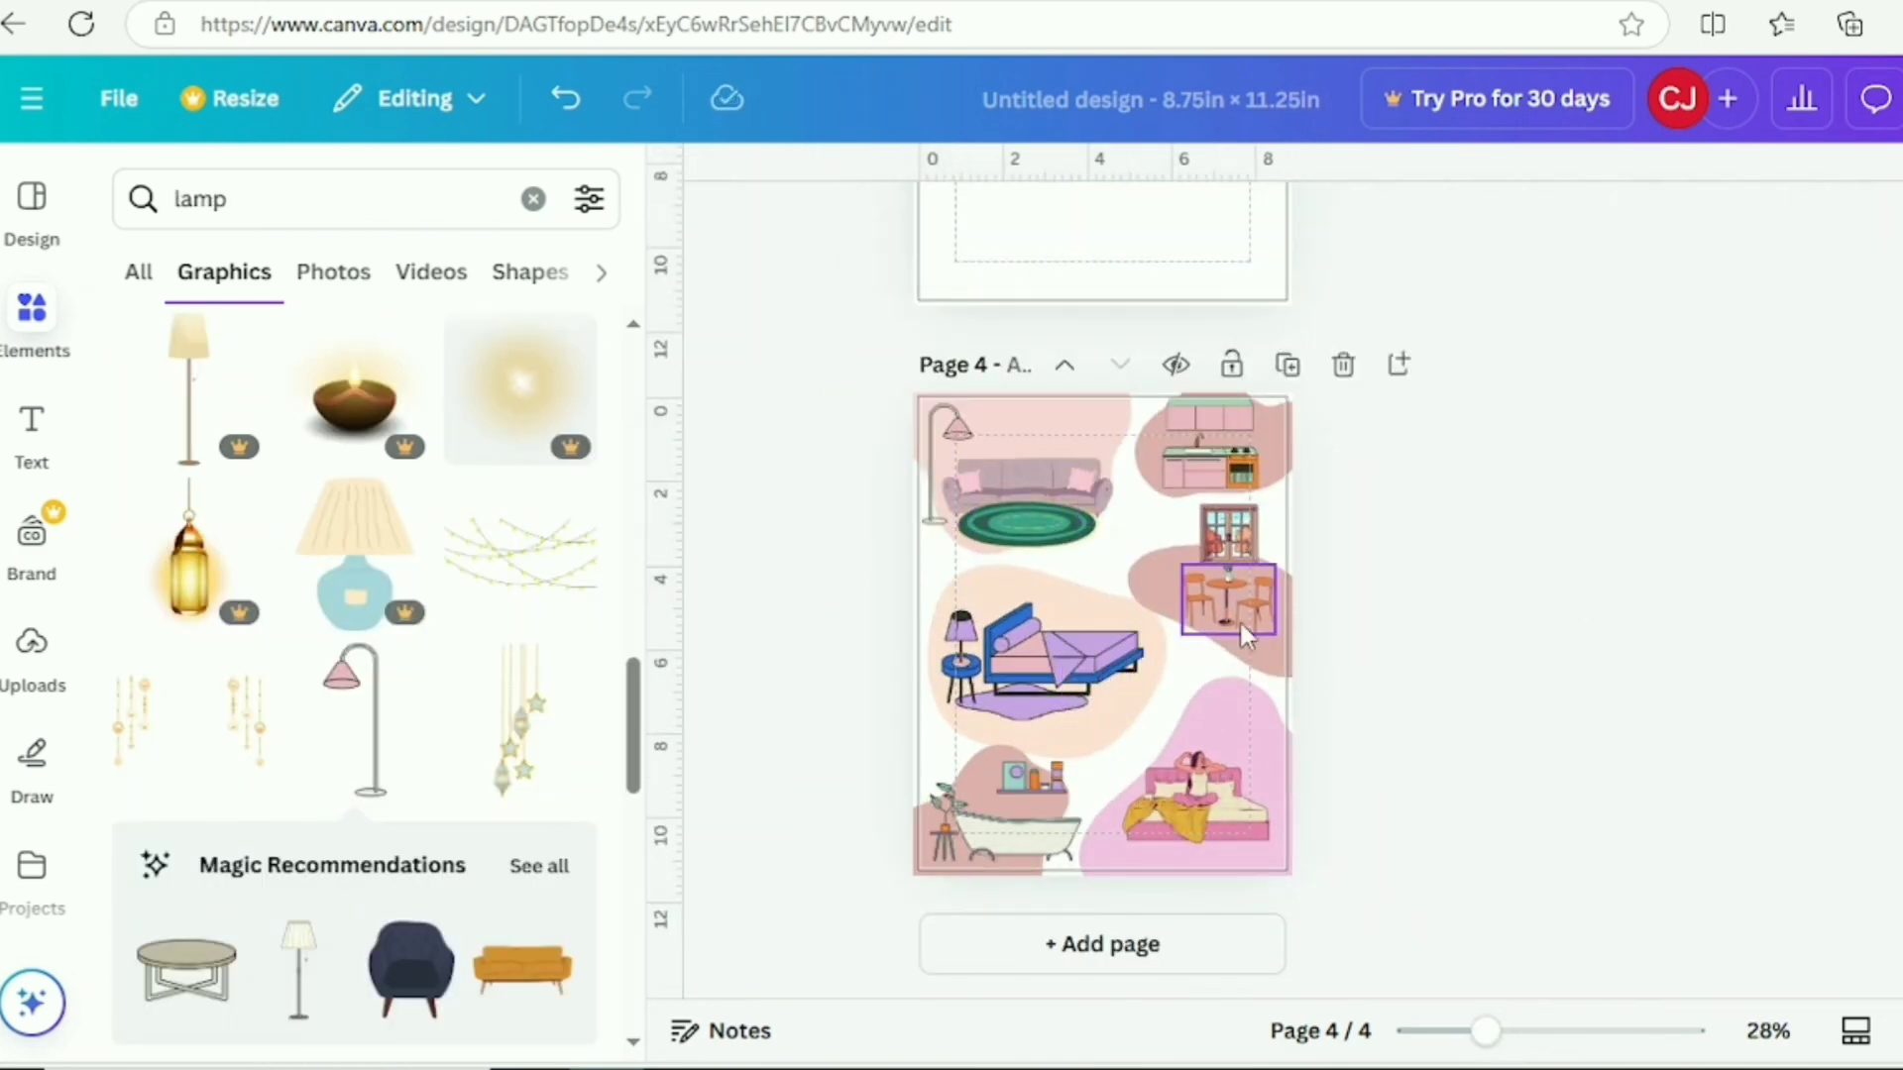
- Enlarge the dusty pink blob behind the dining set and shift it toward the page centre
{"action": "left_click", "coordinate": [1260, 653]}
{"action": "left_click_drag", "start_coordinate": [1313, 687], "coordinate": [1360, 746]}
{"action": "left_click_drag", "start_coordinate": [1192, 734], "coordinate": [1103, 718]}
- Rotate the pink blob behind the lower-right bed and reposition it around the bed
{"action": "left_click", "coordinate": [1309, 678]}
{"action": "left_click", "coordinate": [1238, 716]}
{"action": "left_click_drag", "start_coordinate": [1201, 979], "coordinate": [1252, 972]}
{"action": "left_click_drag", "start_coordinate": [1234, 778], "coordinate": [1207, 781]}
{"action": "left_click", "coordinate": [1541, 705]}
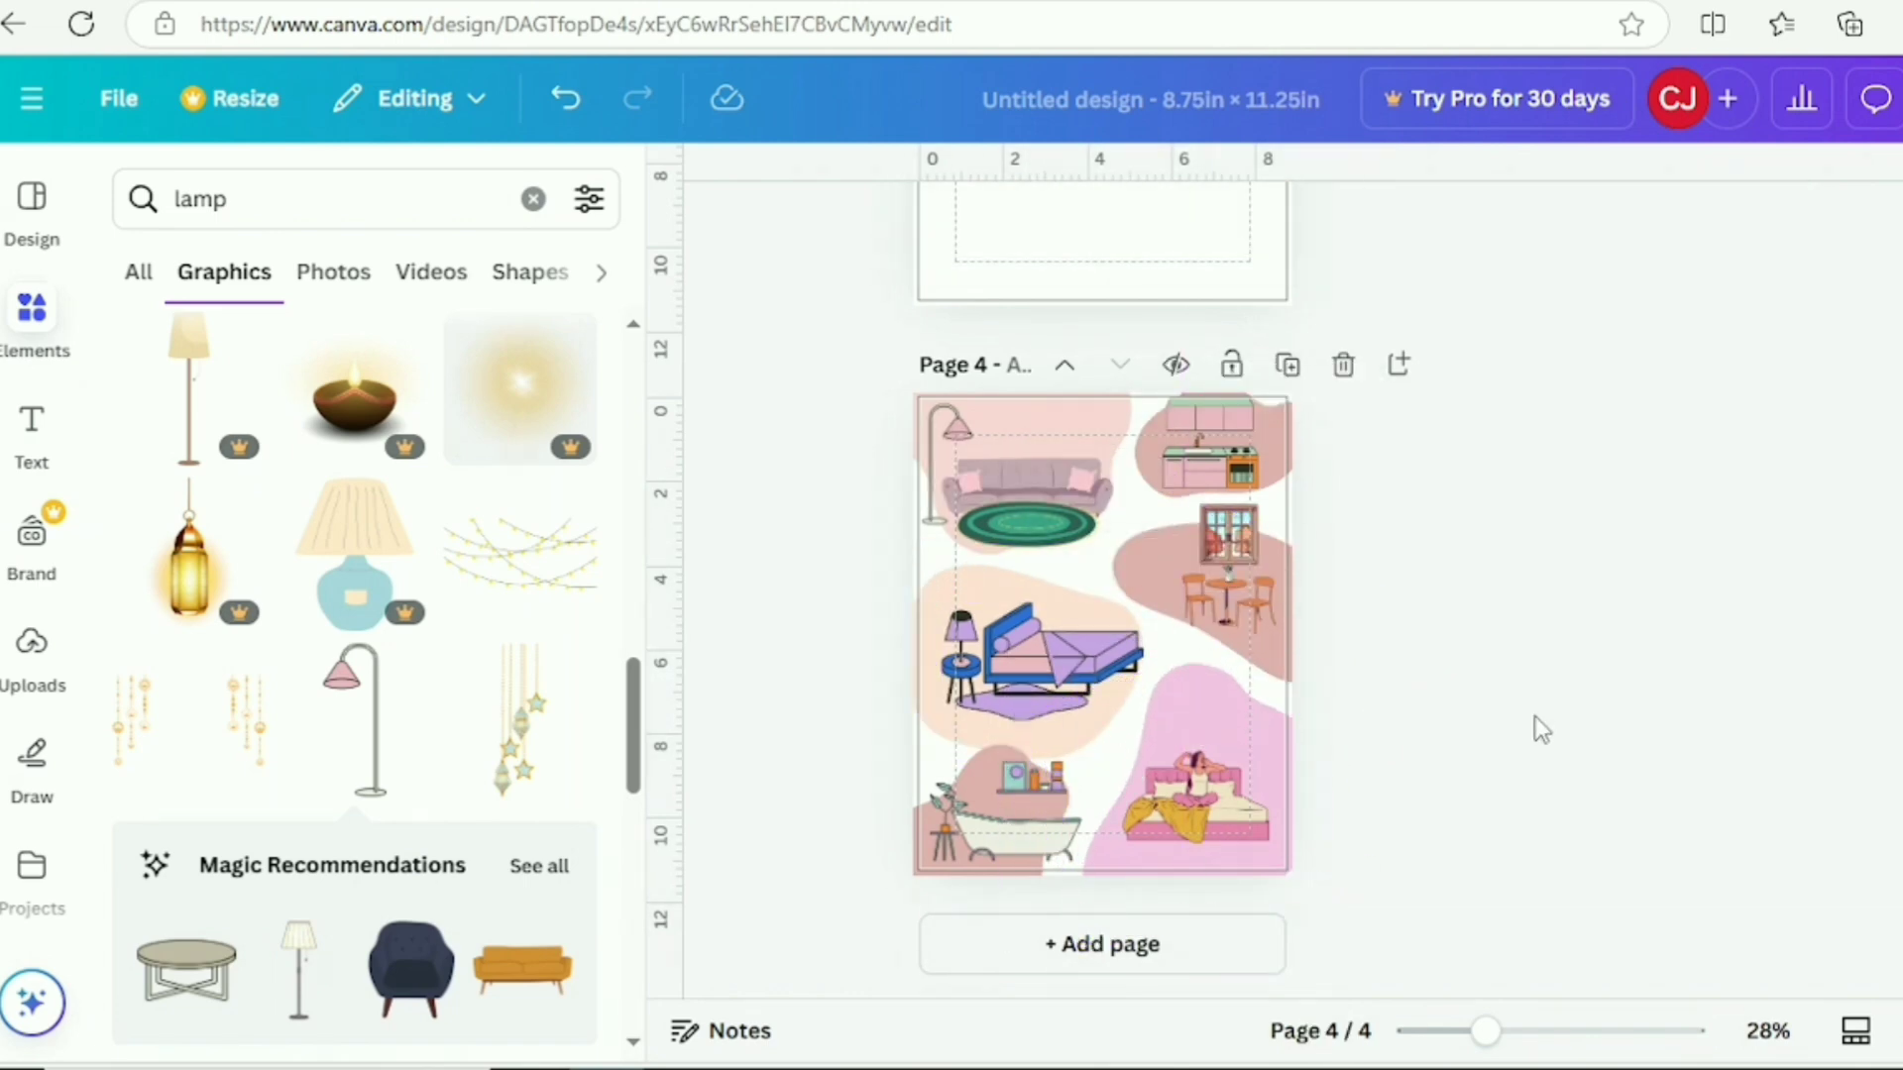
- Search the graphics for bookshelf and place the related set of three framed pictures above the sofa
{"action": "scroll", "coordinate": [649, 717], "scroll_direction": "down", "scroll_amount": 5}
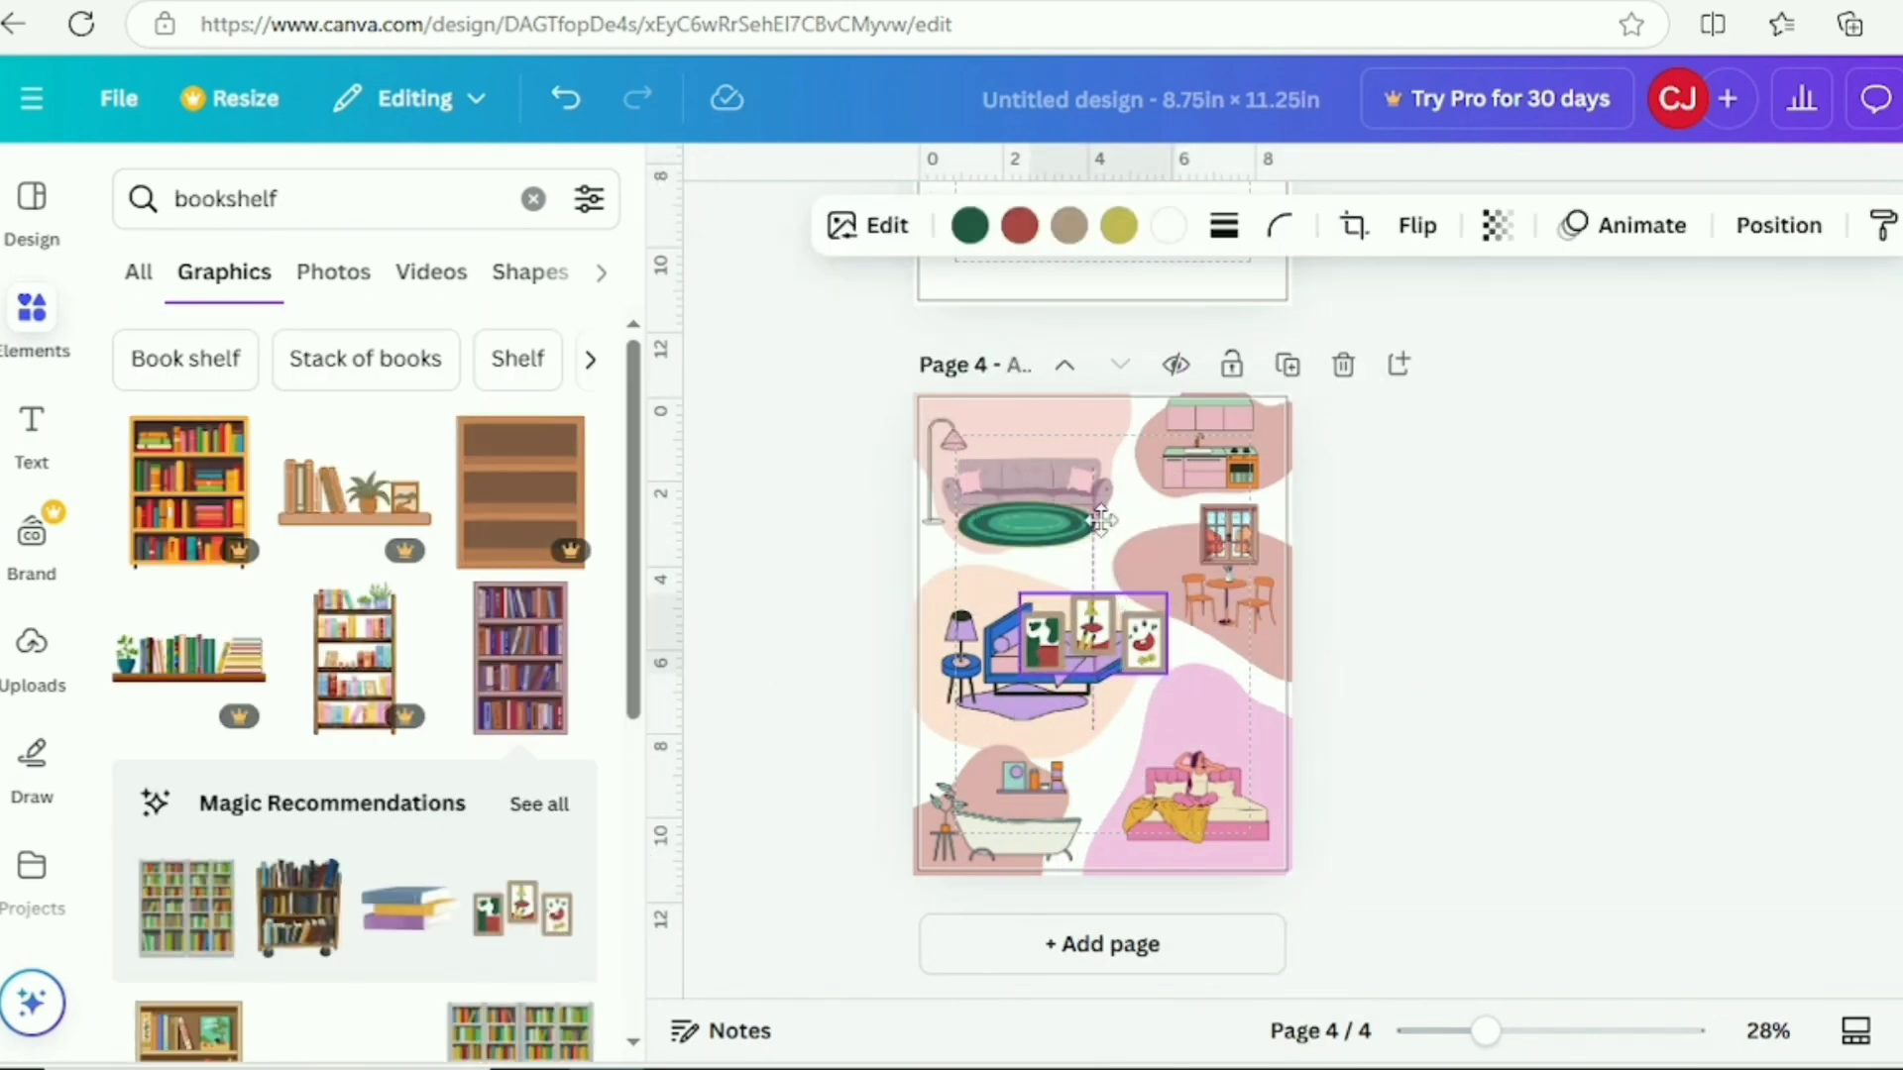
{"action": "left_click_drag", "start_coordinate": [1100, 520], "coordinate": [1059, 520]}
{"action": "left_click", "coordinate": [1532, 593]}
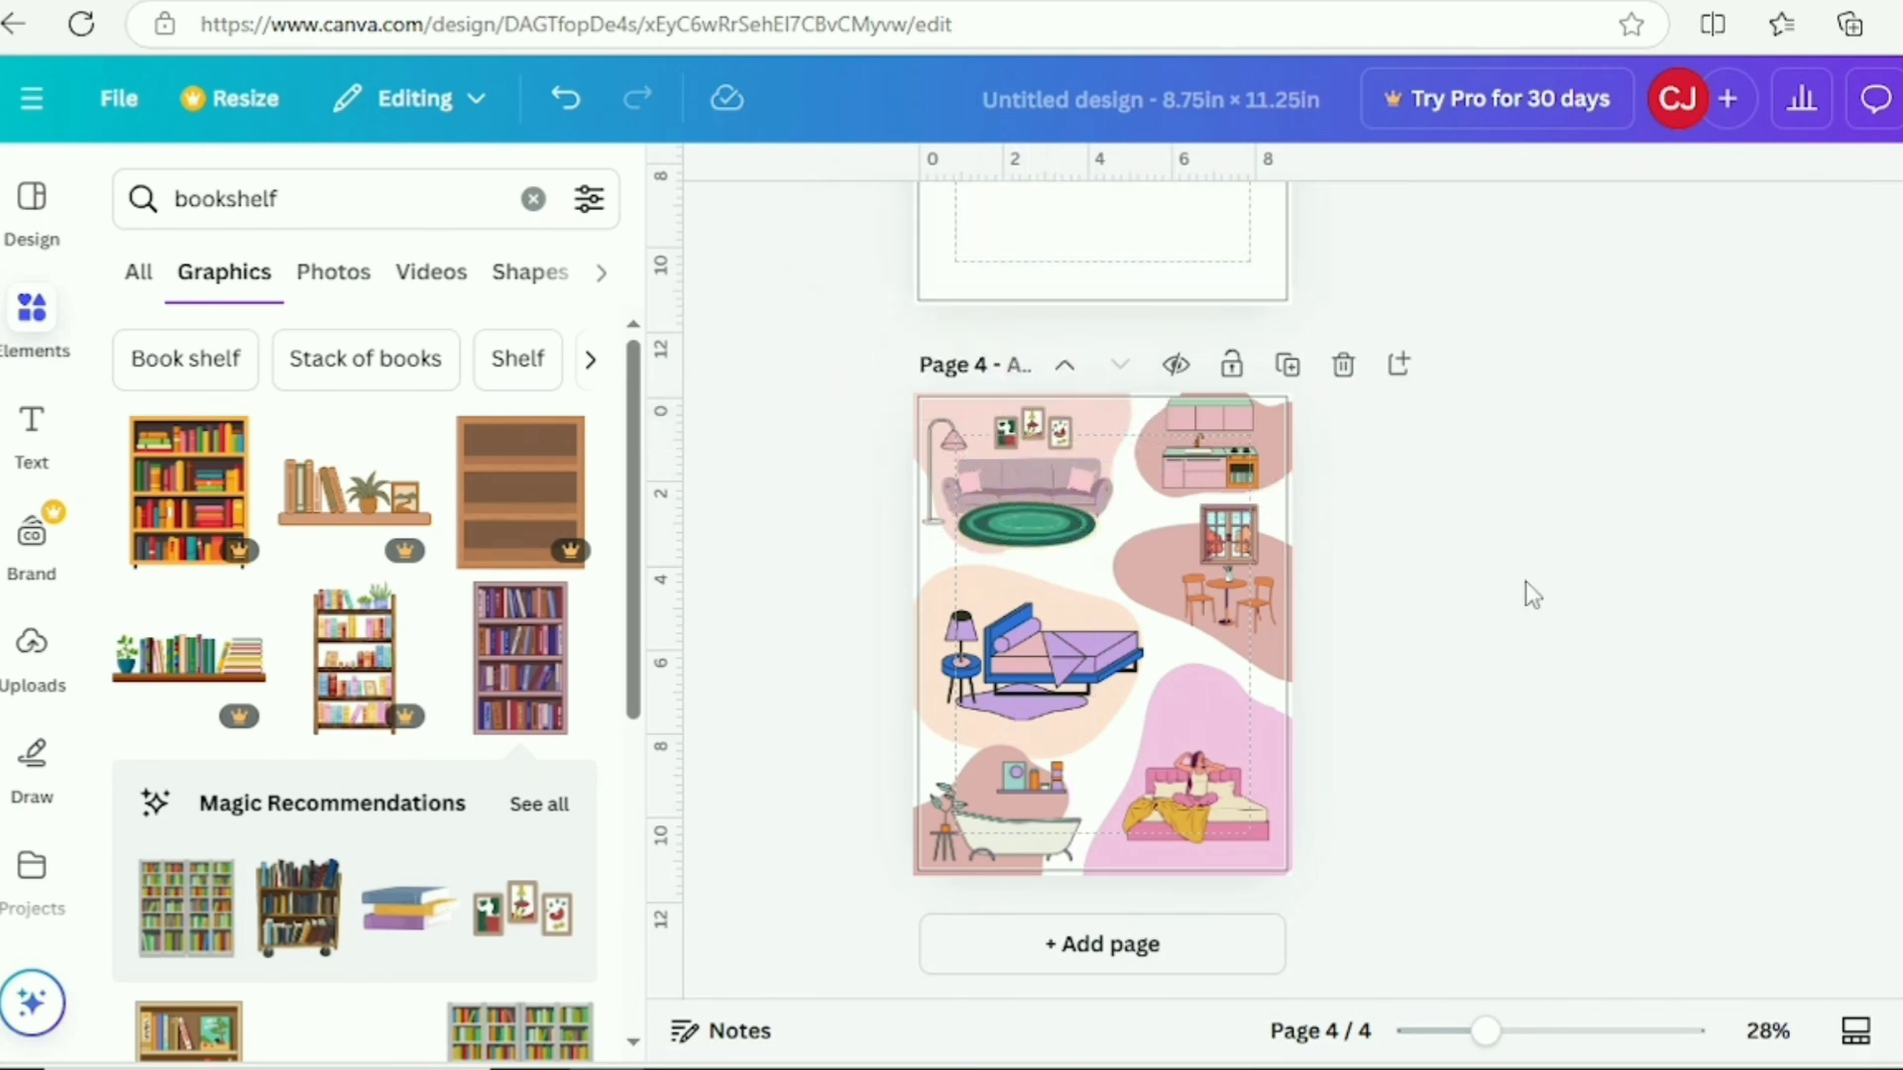
- Recolor the pink blob behind the lower-right bed with the peach sampled from the blue bed's blob
{"action": "left_click", "coordinate": [1287, 688]}
{"action": "left_click", "coordinate": [1070, 225]}
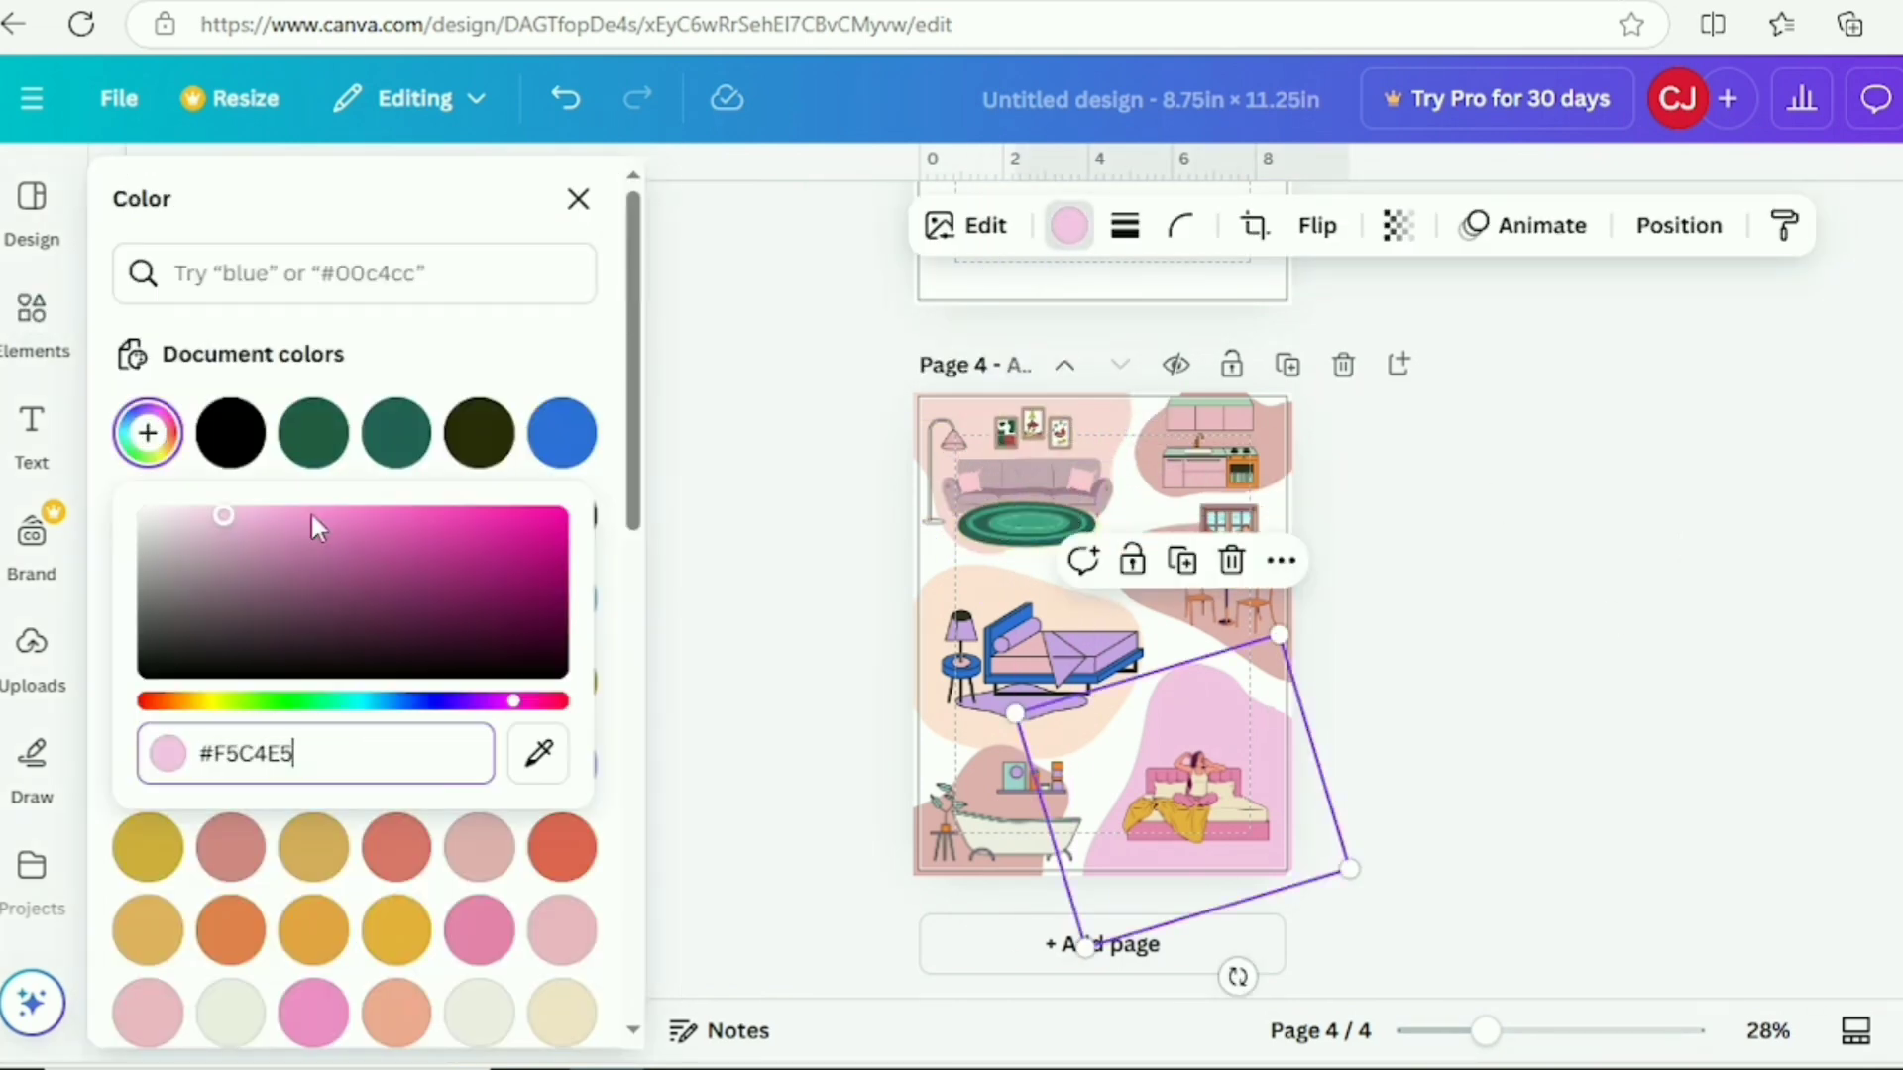
{"action": "left_click", "coordinate": [538, 753]}
{"action": "left_click", "coordinate": [984, 611]}
{"action": "left_click", "coordinate": [1514, 630]}
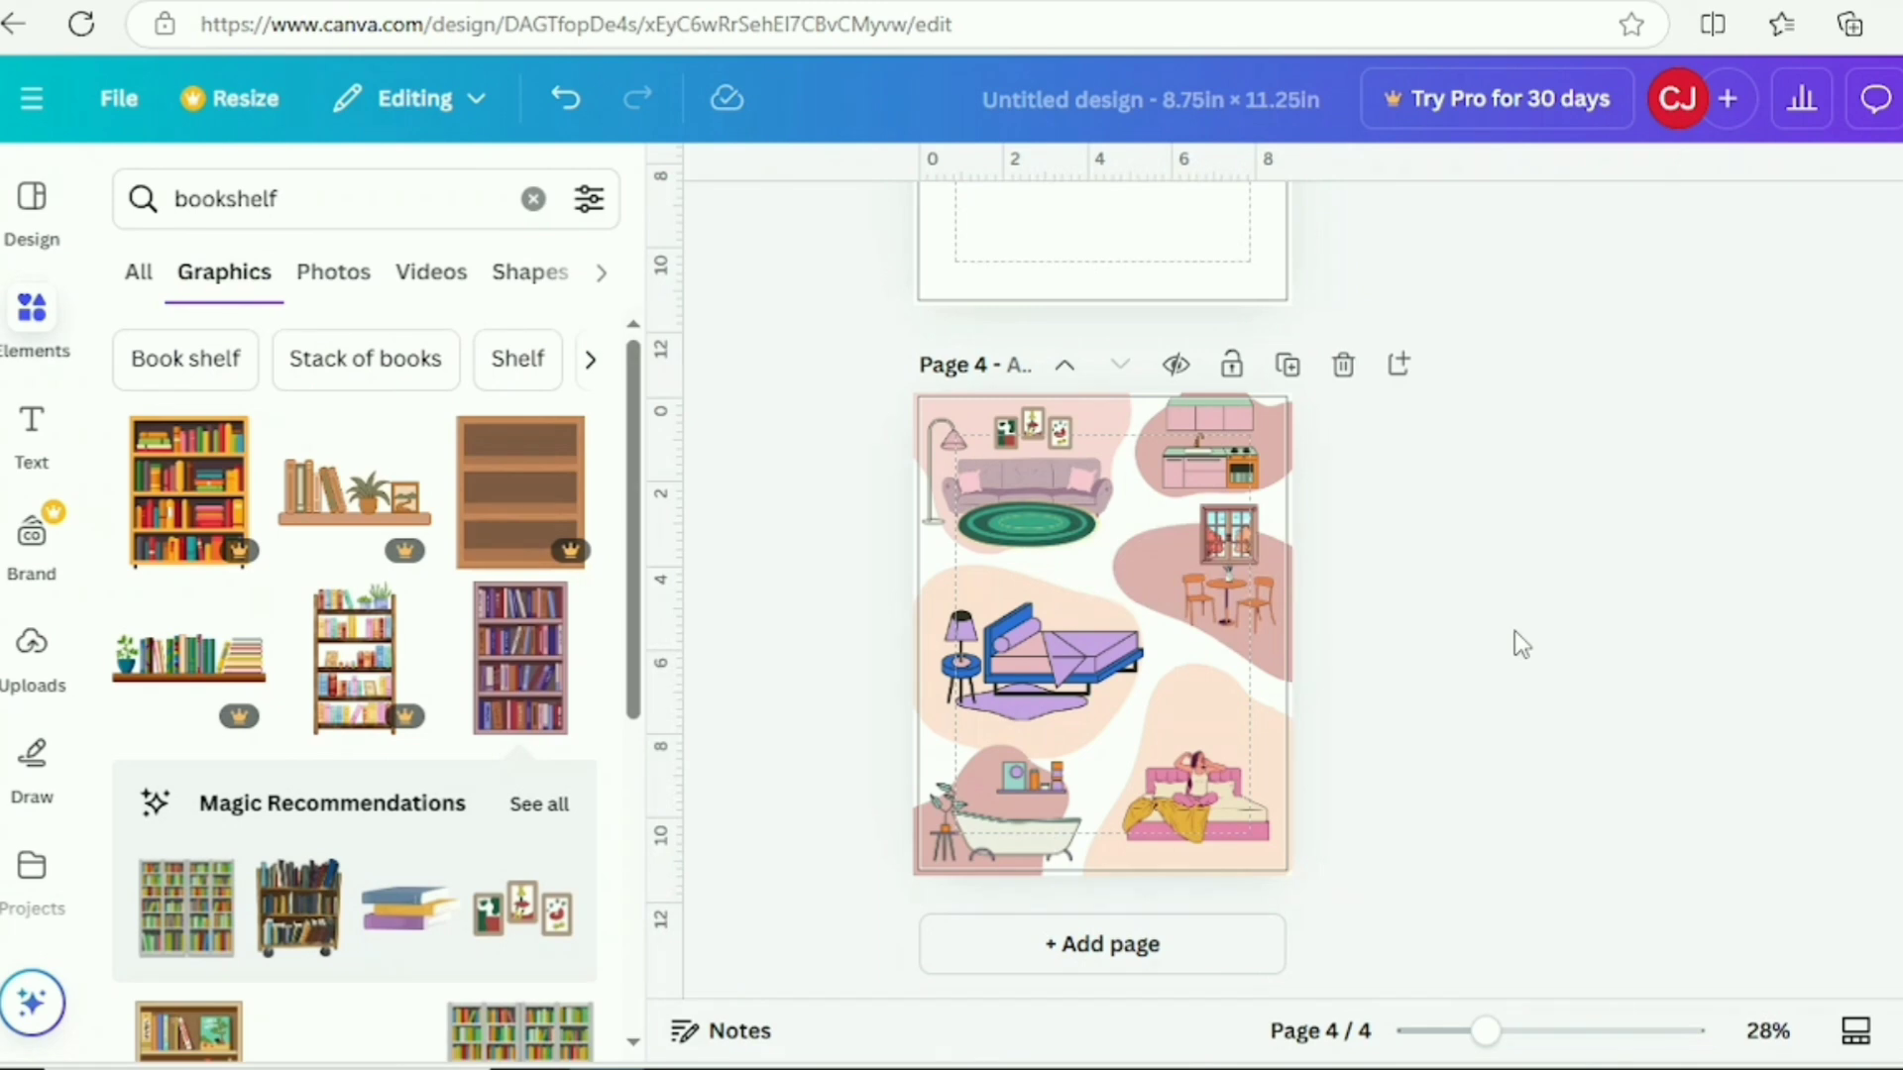
- Recolor the blob behind the kitchen with the peach sampled from the blue bed's blob
{"action": "left_click", "coordinate": [1275, 446]}
{"action": "left_click", "coordinate": [1070, 225]}
{"action": "left_click", "coordinate": [148, 433]}
{"action": "left_click", "coordinate": [538, 753]}
{"action": "left_click", "coordinate": [996, 605]}
{"action": "left_click", "coordinate": [1585, 637]}
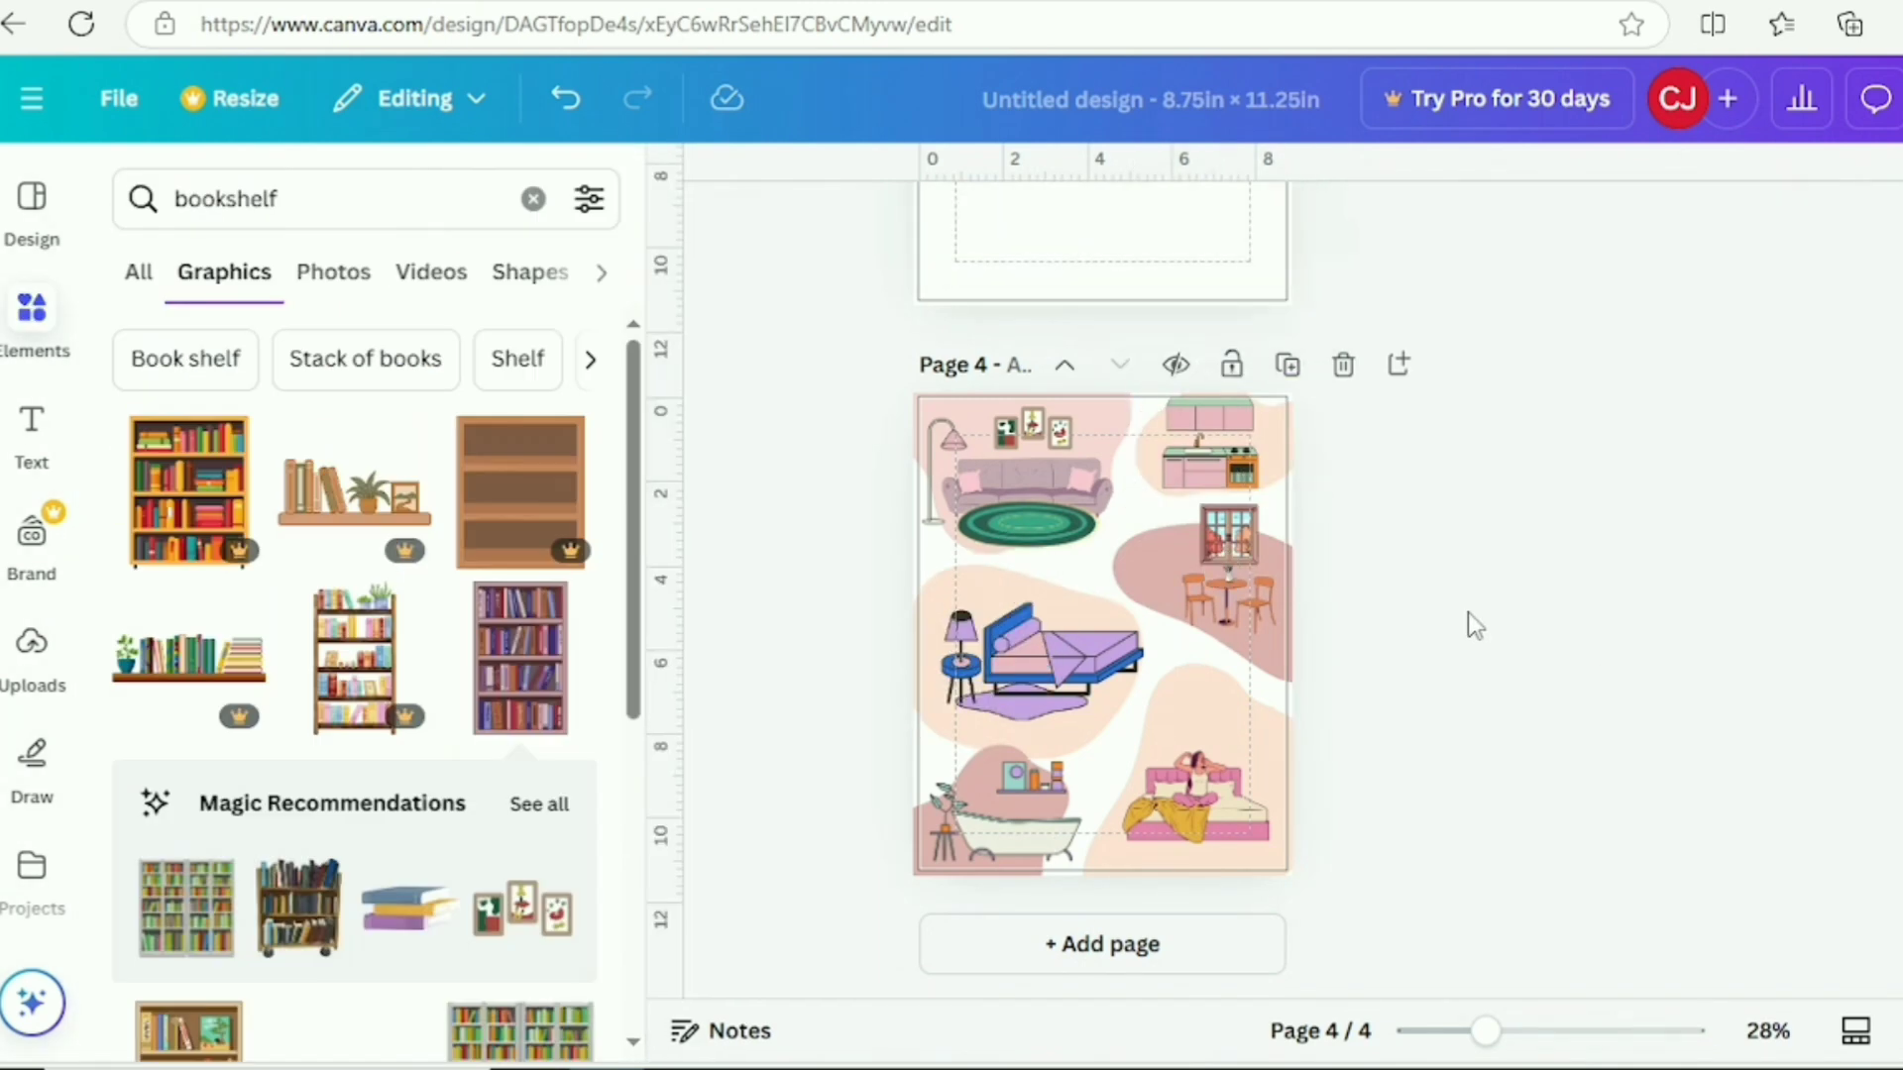
- Recolor the blob behind the dining set with the light pink sampled from the sofa's blob
{"action": "left_click", "coordinate": [1294, 674]}
{"action": "left_click", "coordinate": [1070, 224]}
{"action": "left_click", "coordinate": [149, 433]}
{"action": "left_click", "coordinate": [538, 753]}
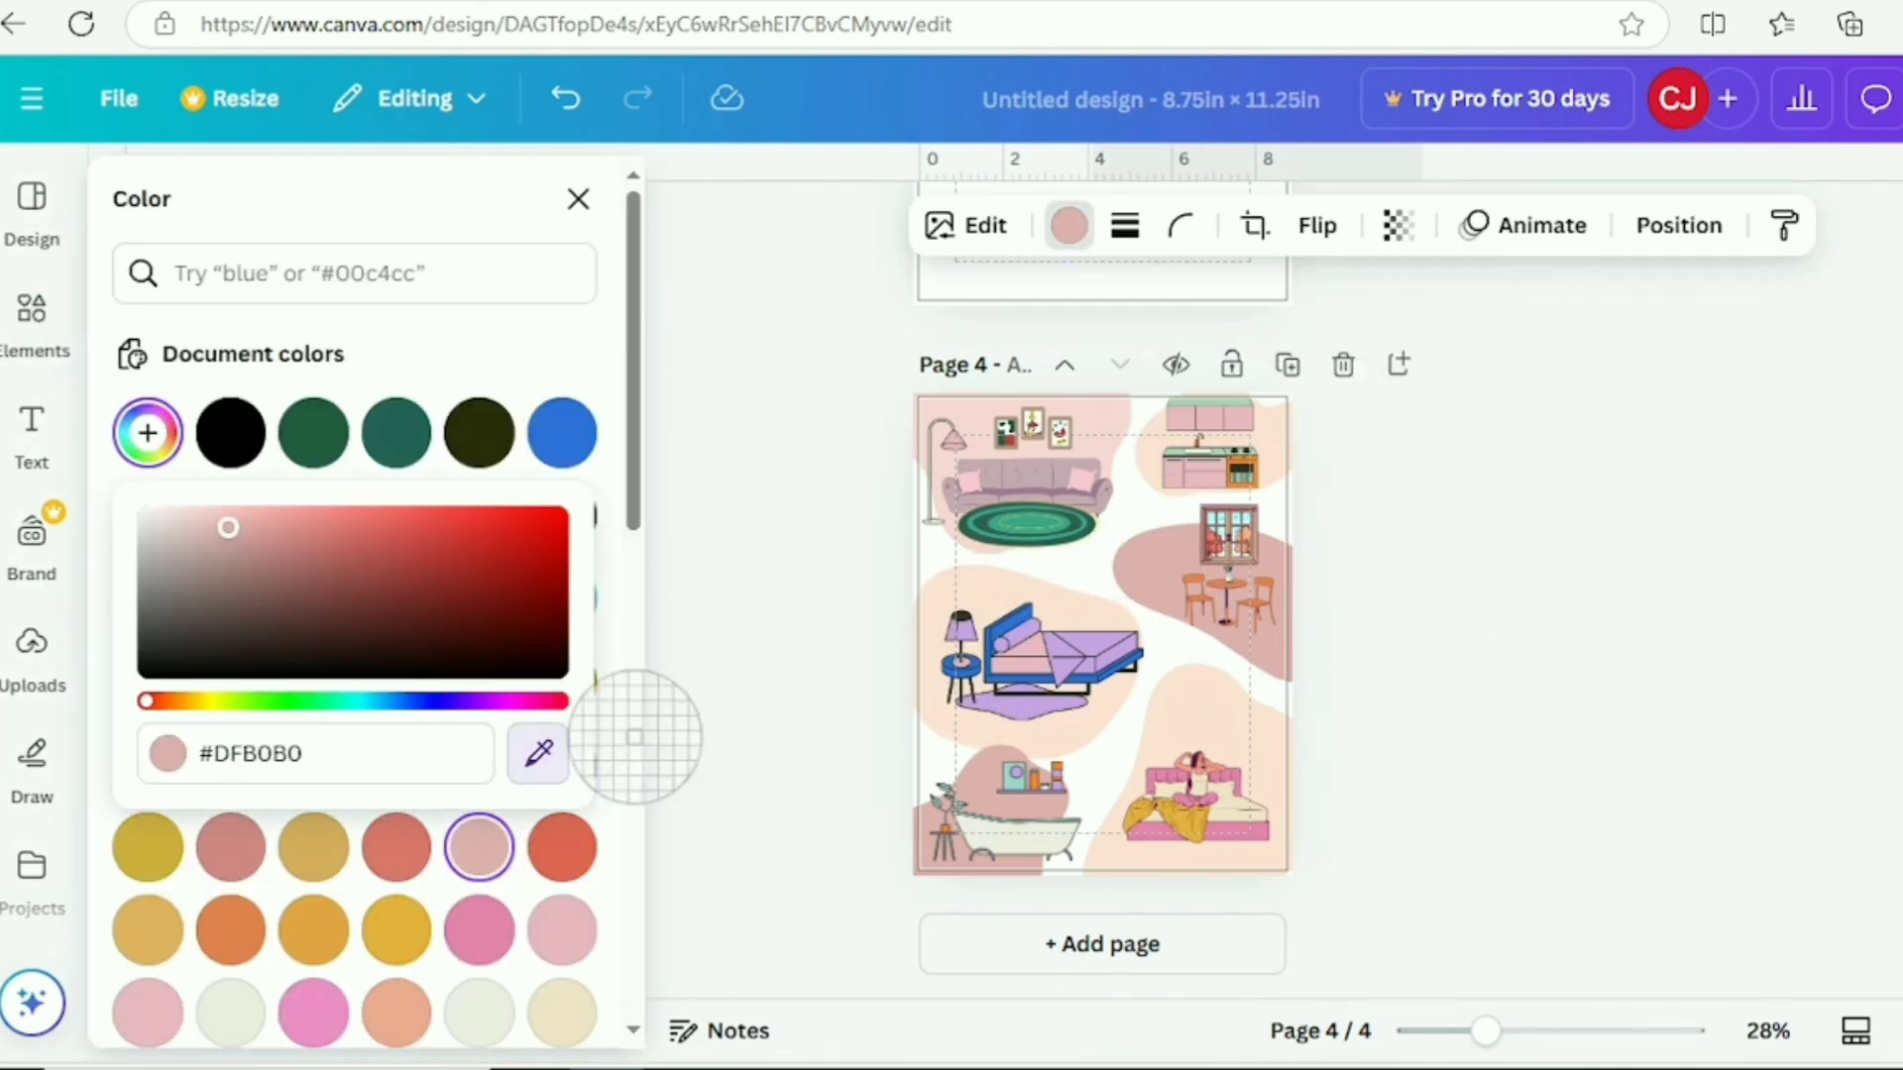
{"action": "left_click", "coordinate": [1086, 446]}
- Recolor the blob behind the bathtub with the light pink #F8D7D6 sampled from the sofa's blob
{"action": "left_click", "coordinate": [983, 876]}
{"action": "left_click", "coordinate": [1070, 225]}
{"action": "left_click", "coordinate": [148, 433]}
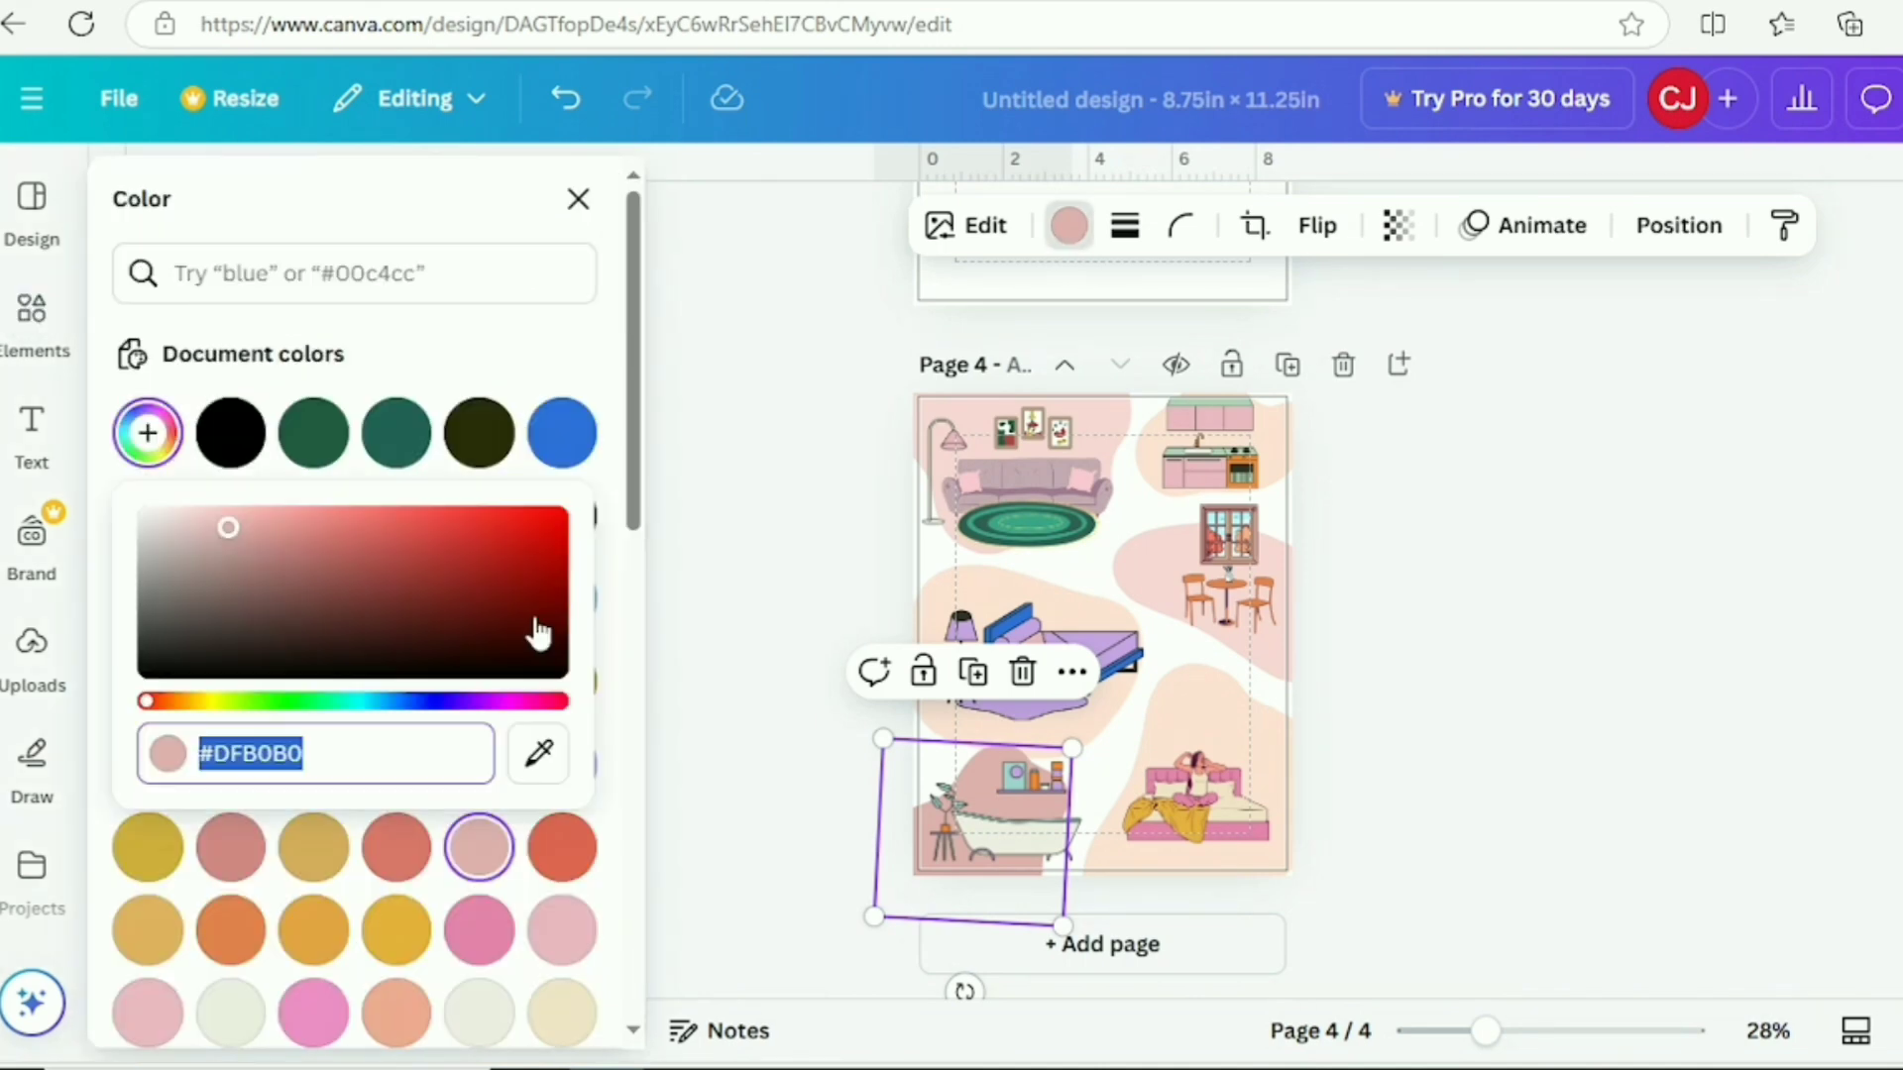
{"action": "left_click", "coordinate": [539, 753]}
{"action": "left_click", "coordinate": [1116, 436]}
{"action": "left_click", "coordinate": [549, 755]}
{"action": "left_click", "coordinate": [150, 435]}
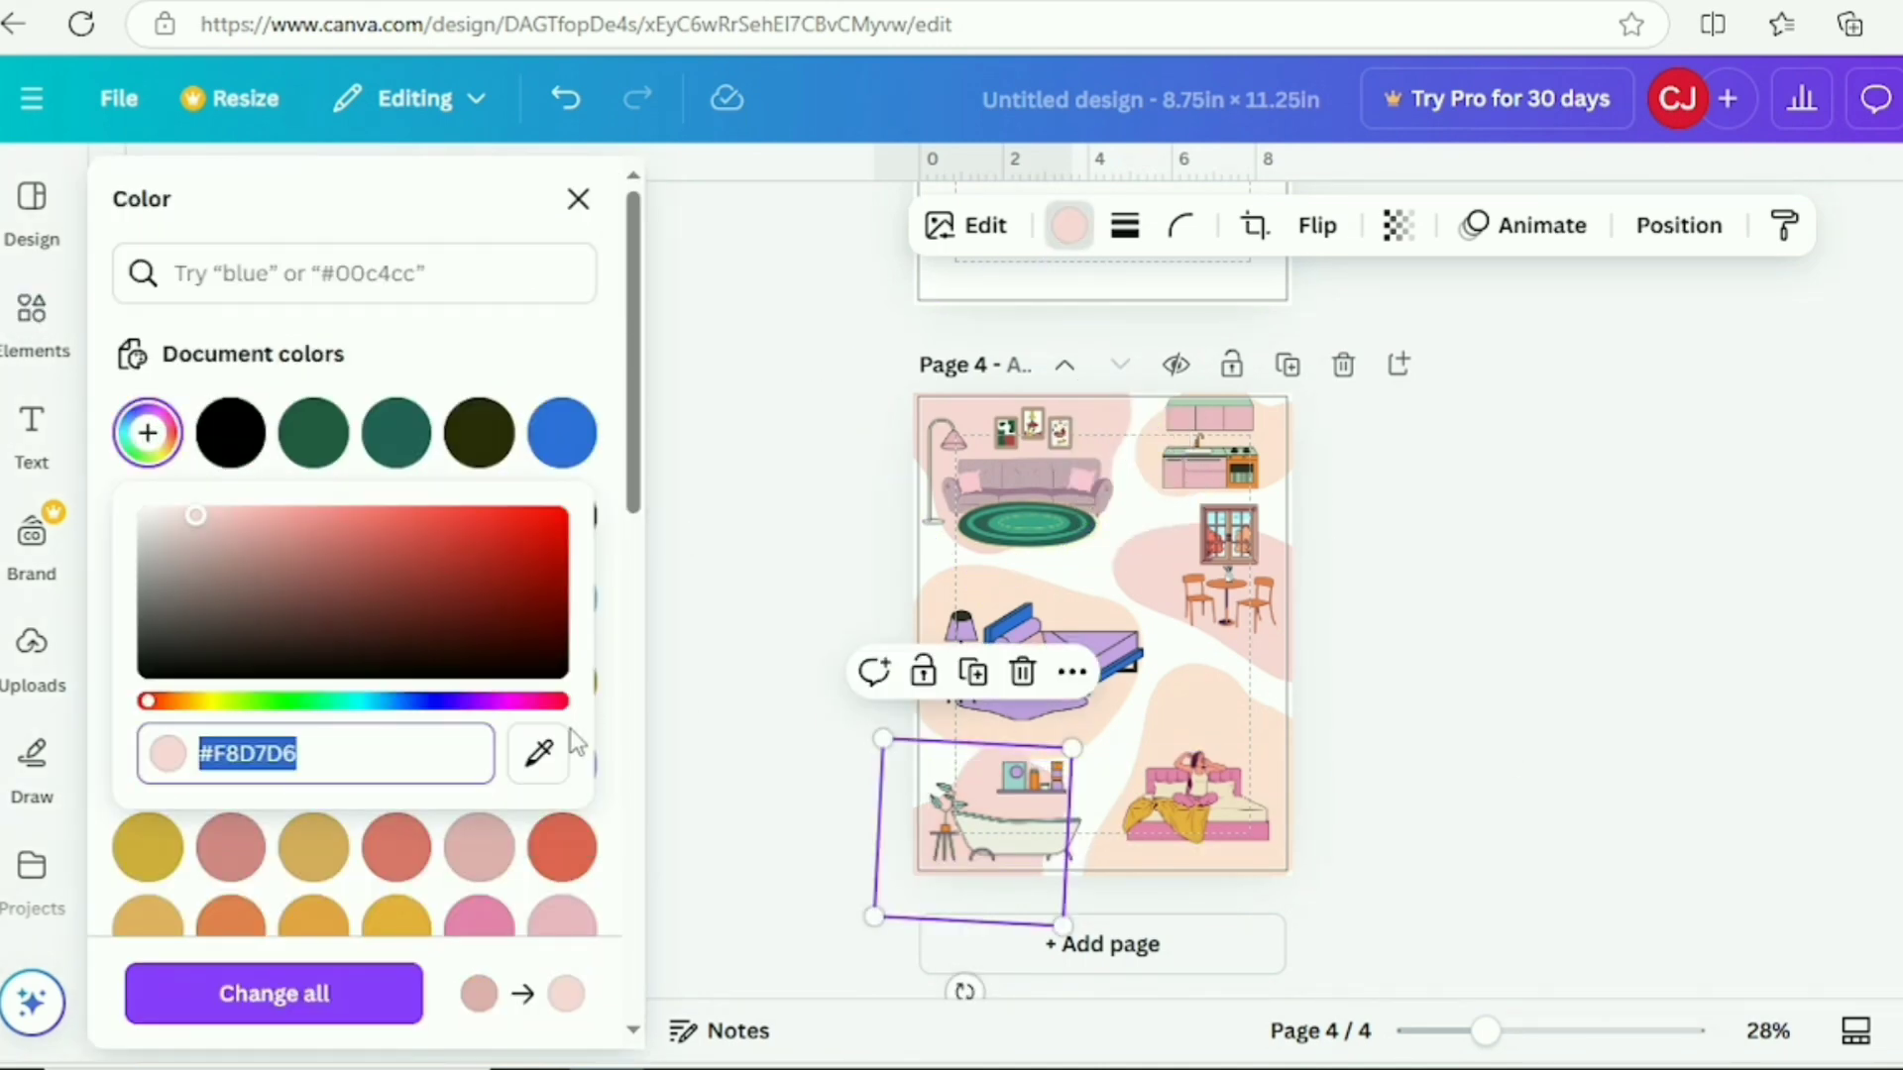
{"action": "left_click", "coordinate": [540, 753]}
{"action": "left_click", "coordinate": [1098, 409]}
{"action": "left_click", "coordinate": [984, 918]}
- Add the seated reading girl graphic, scale it down, and place it on the dining set's outer chair
{"action": "left_click", "coordinate": [539, 804]}
{"action": "left_click", "coordinate": [522, 525]}
{"action": "left_click_drag", "start_coordinate": [1139, 535], "coordinate": [1094, 660]}
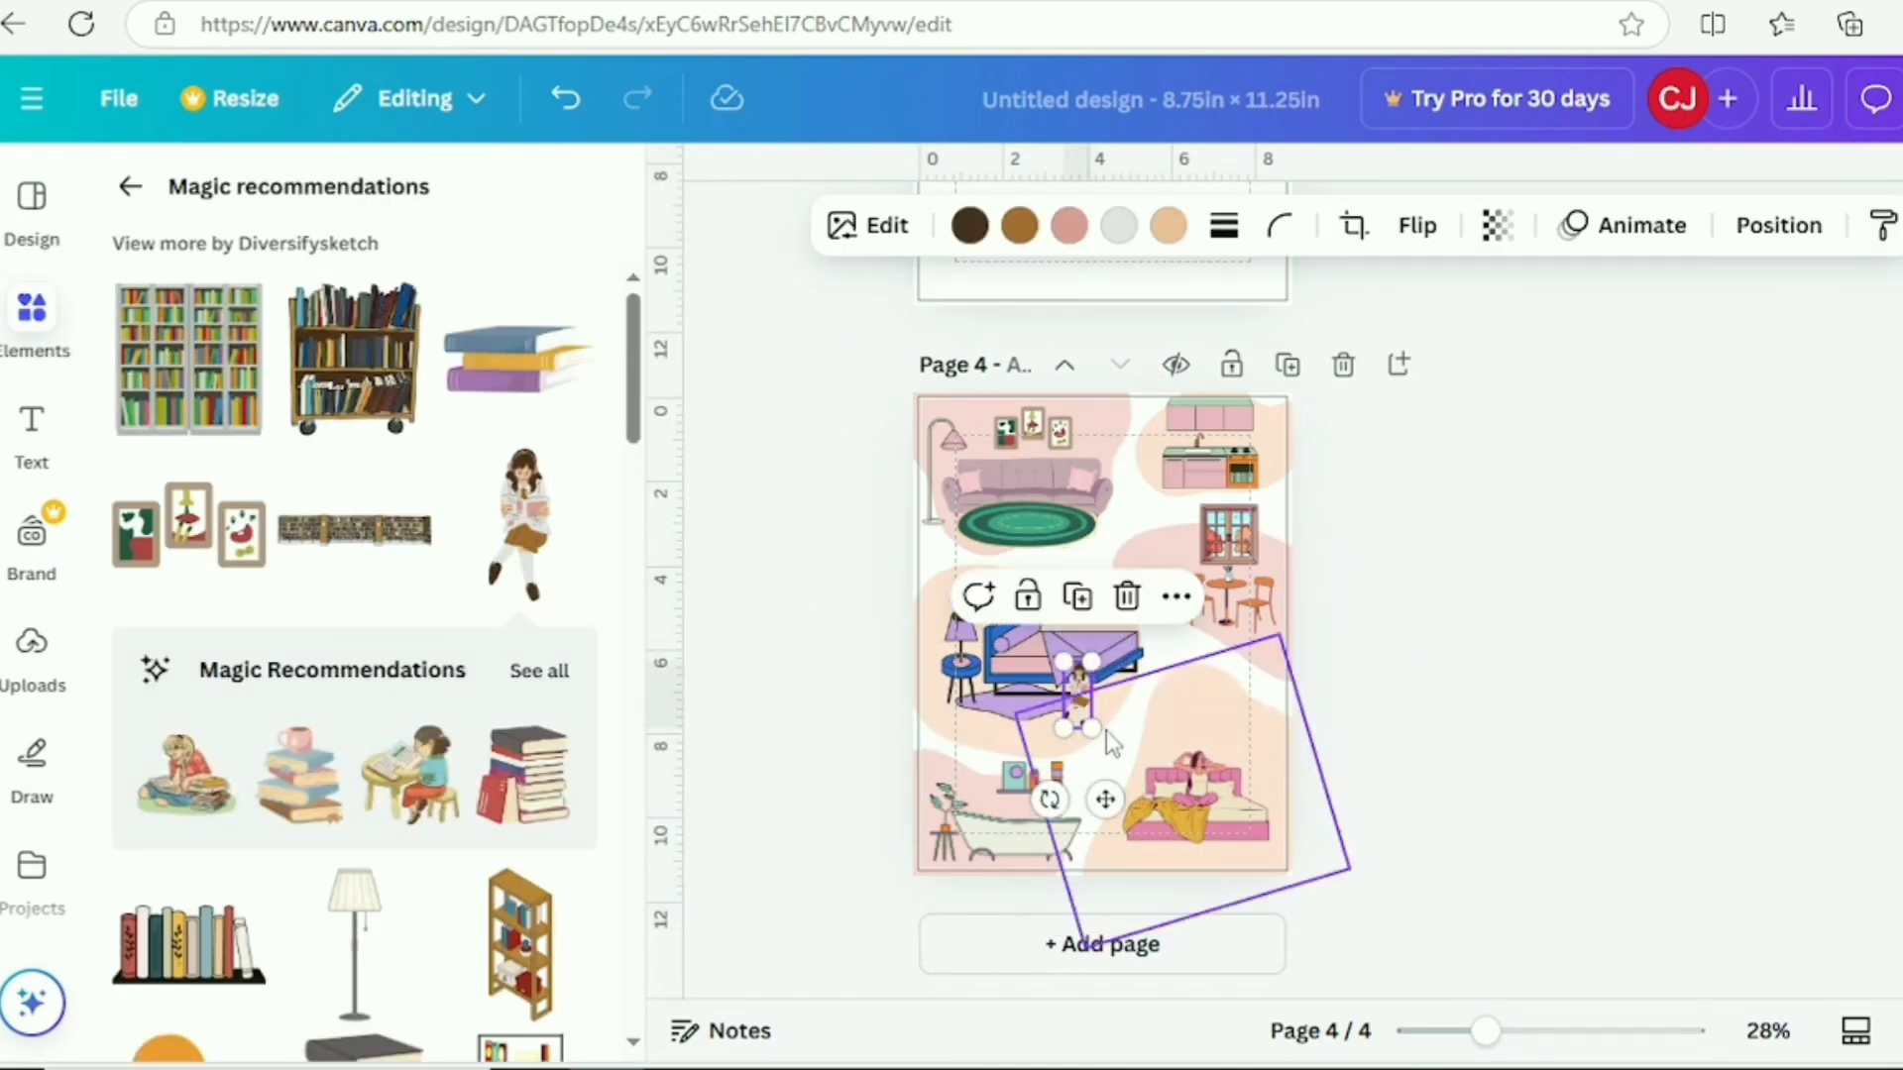
{"action": "left_click_drag", "start_coordinate": [1105, 799], "coordinate": [1268, 699]}
{"action": "scroll", "coordinate": [1290, 702], "scroll_direction": "up", "scroll_amount": 5, "text": "ctrl"}
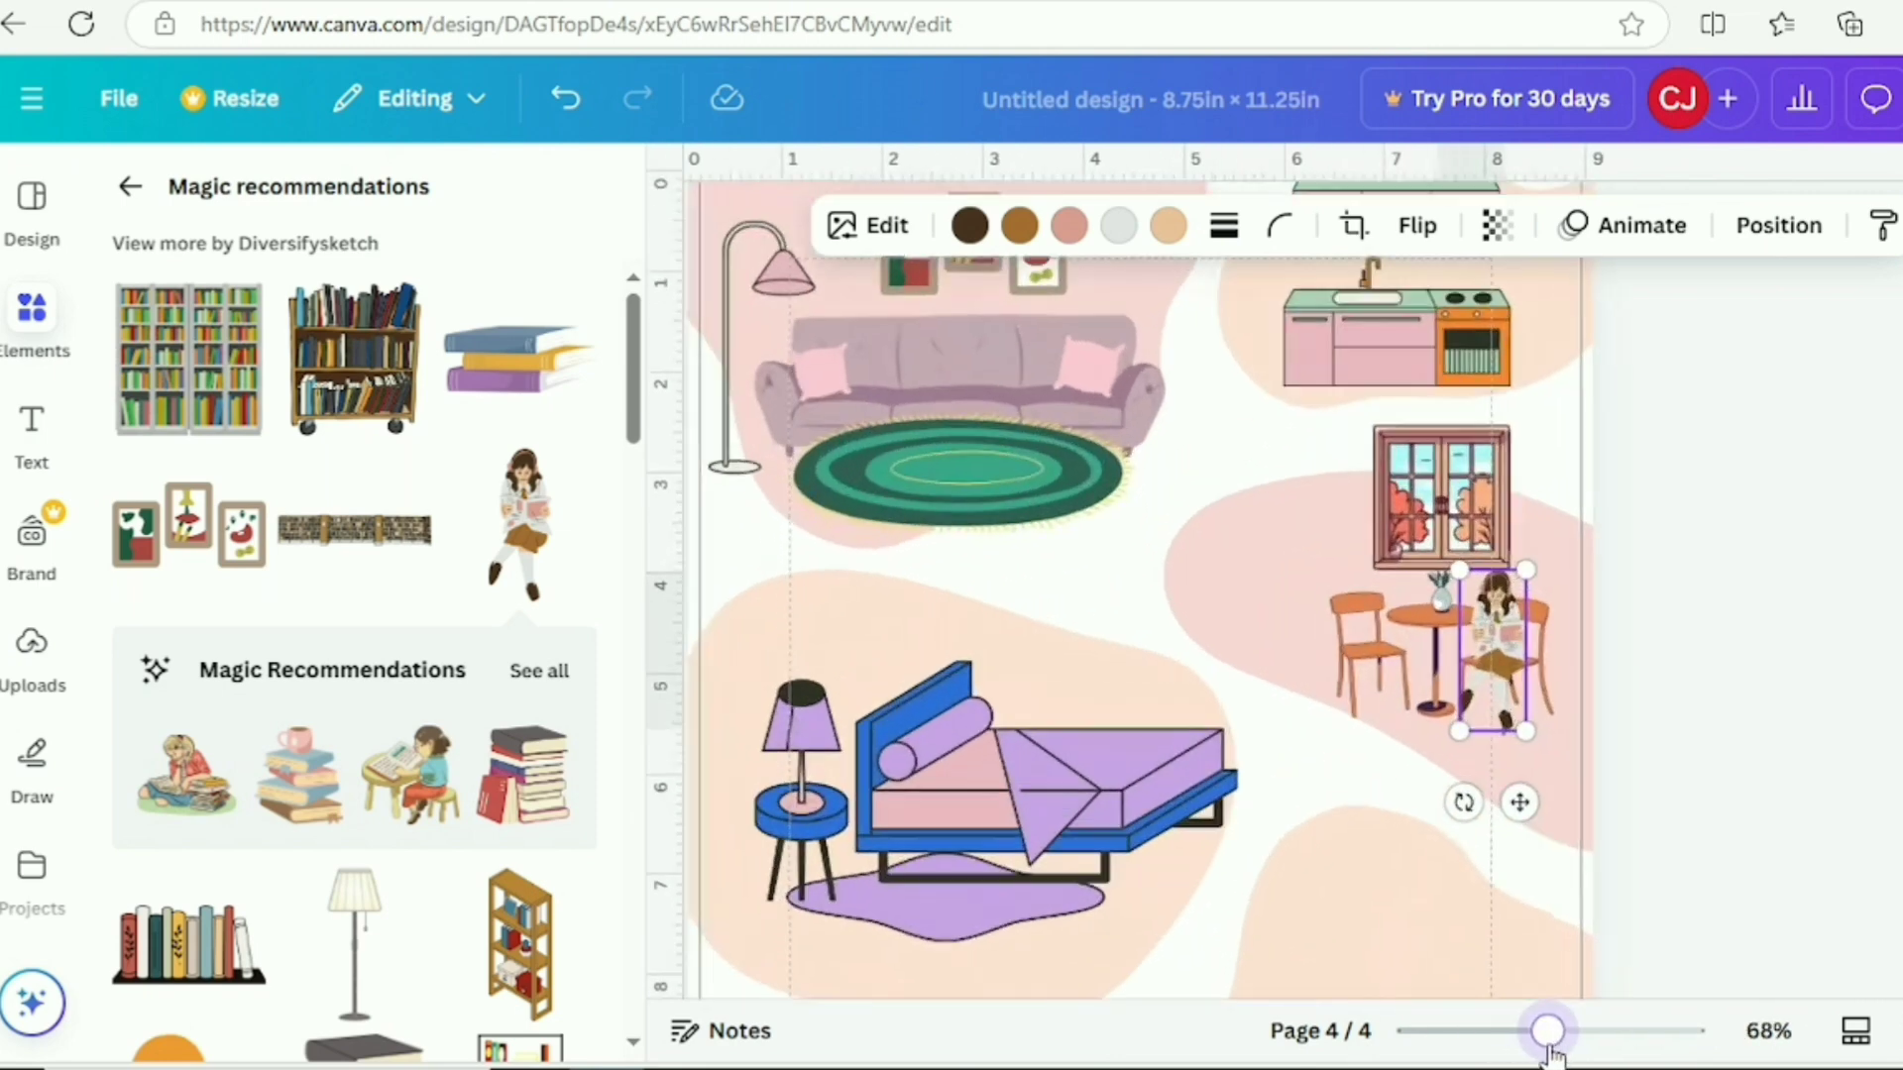
{"action": "left_click", "coordinate": [1778, 658]}
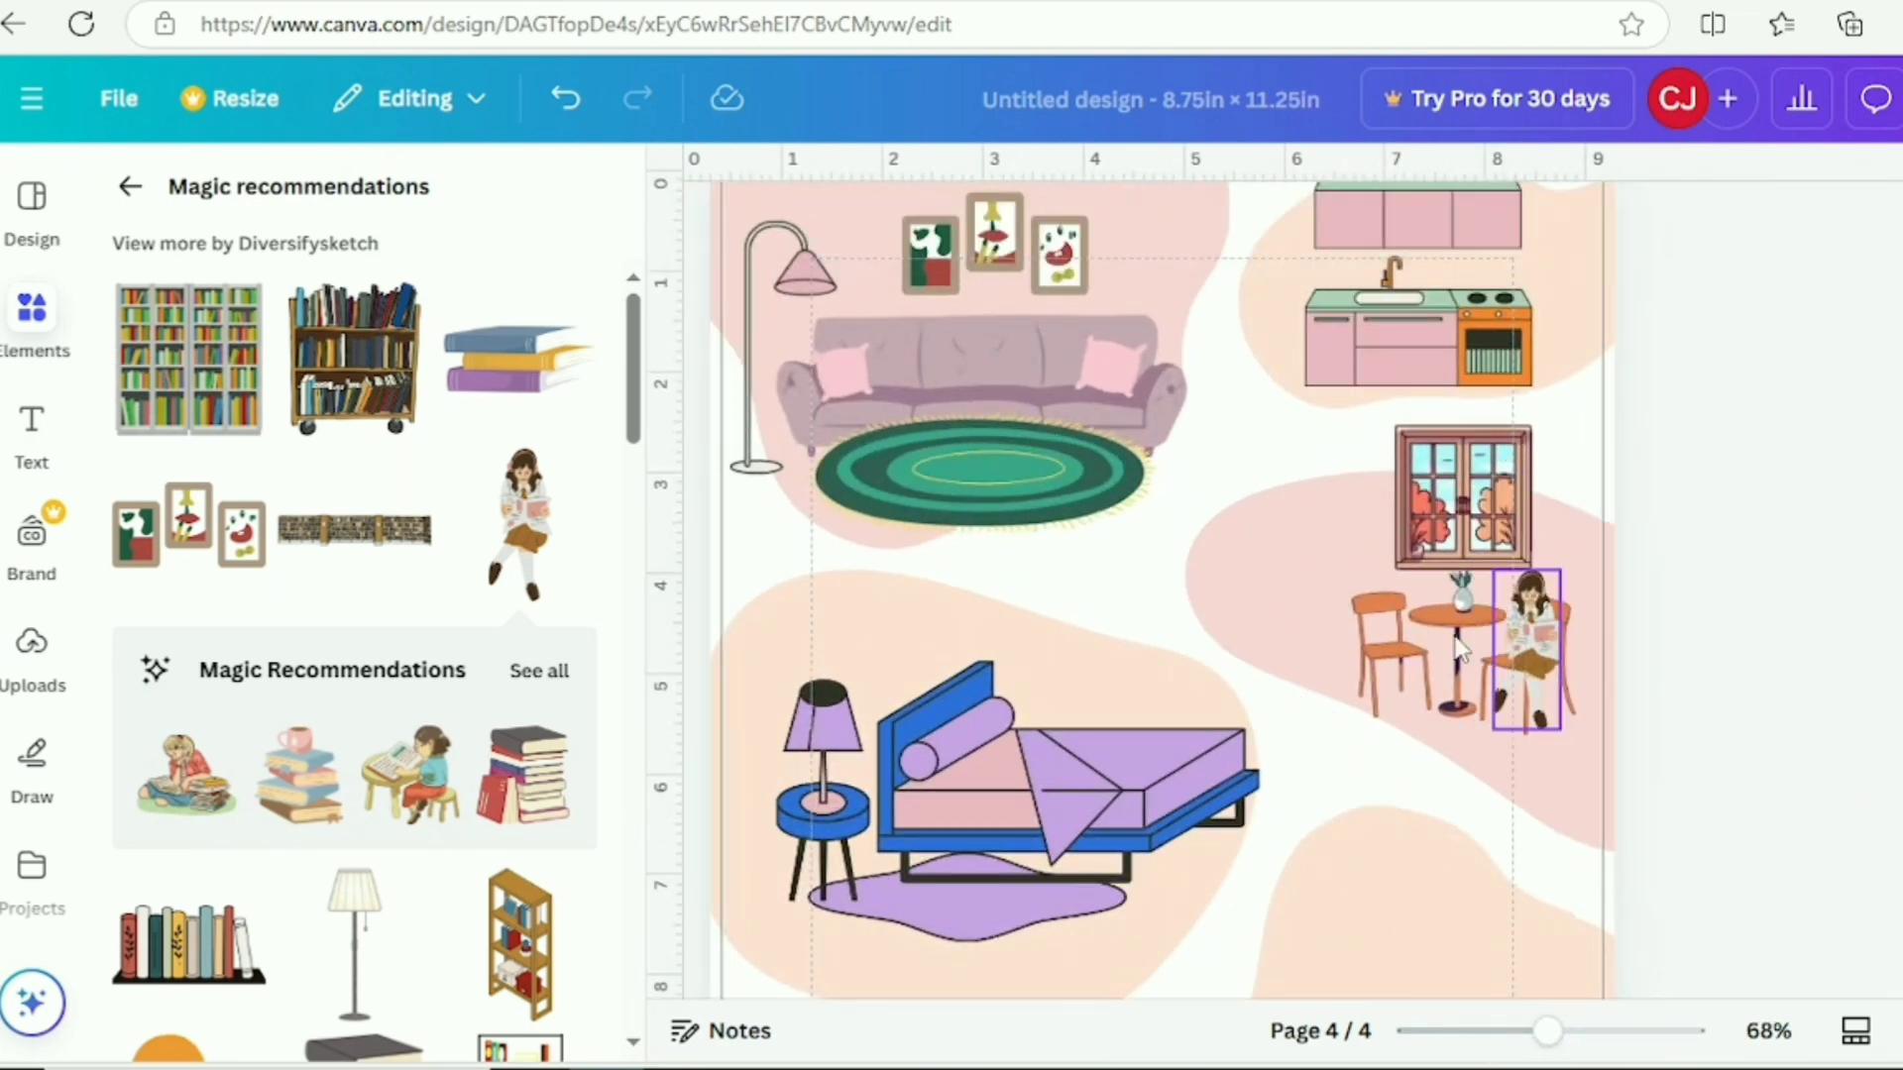
- Add the brown two-door wardrobe over the pink bed, sized about 2.4 by 3.4 in
{"action": "left_click_drag", "start_coordinate": [1547, 1031], "coordinate": [1520, 1031]}
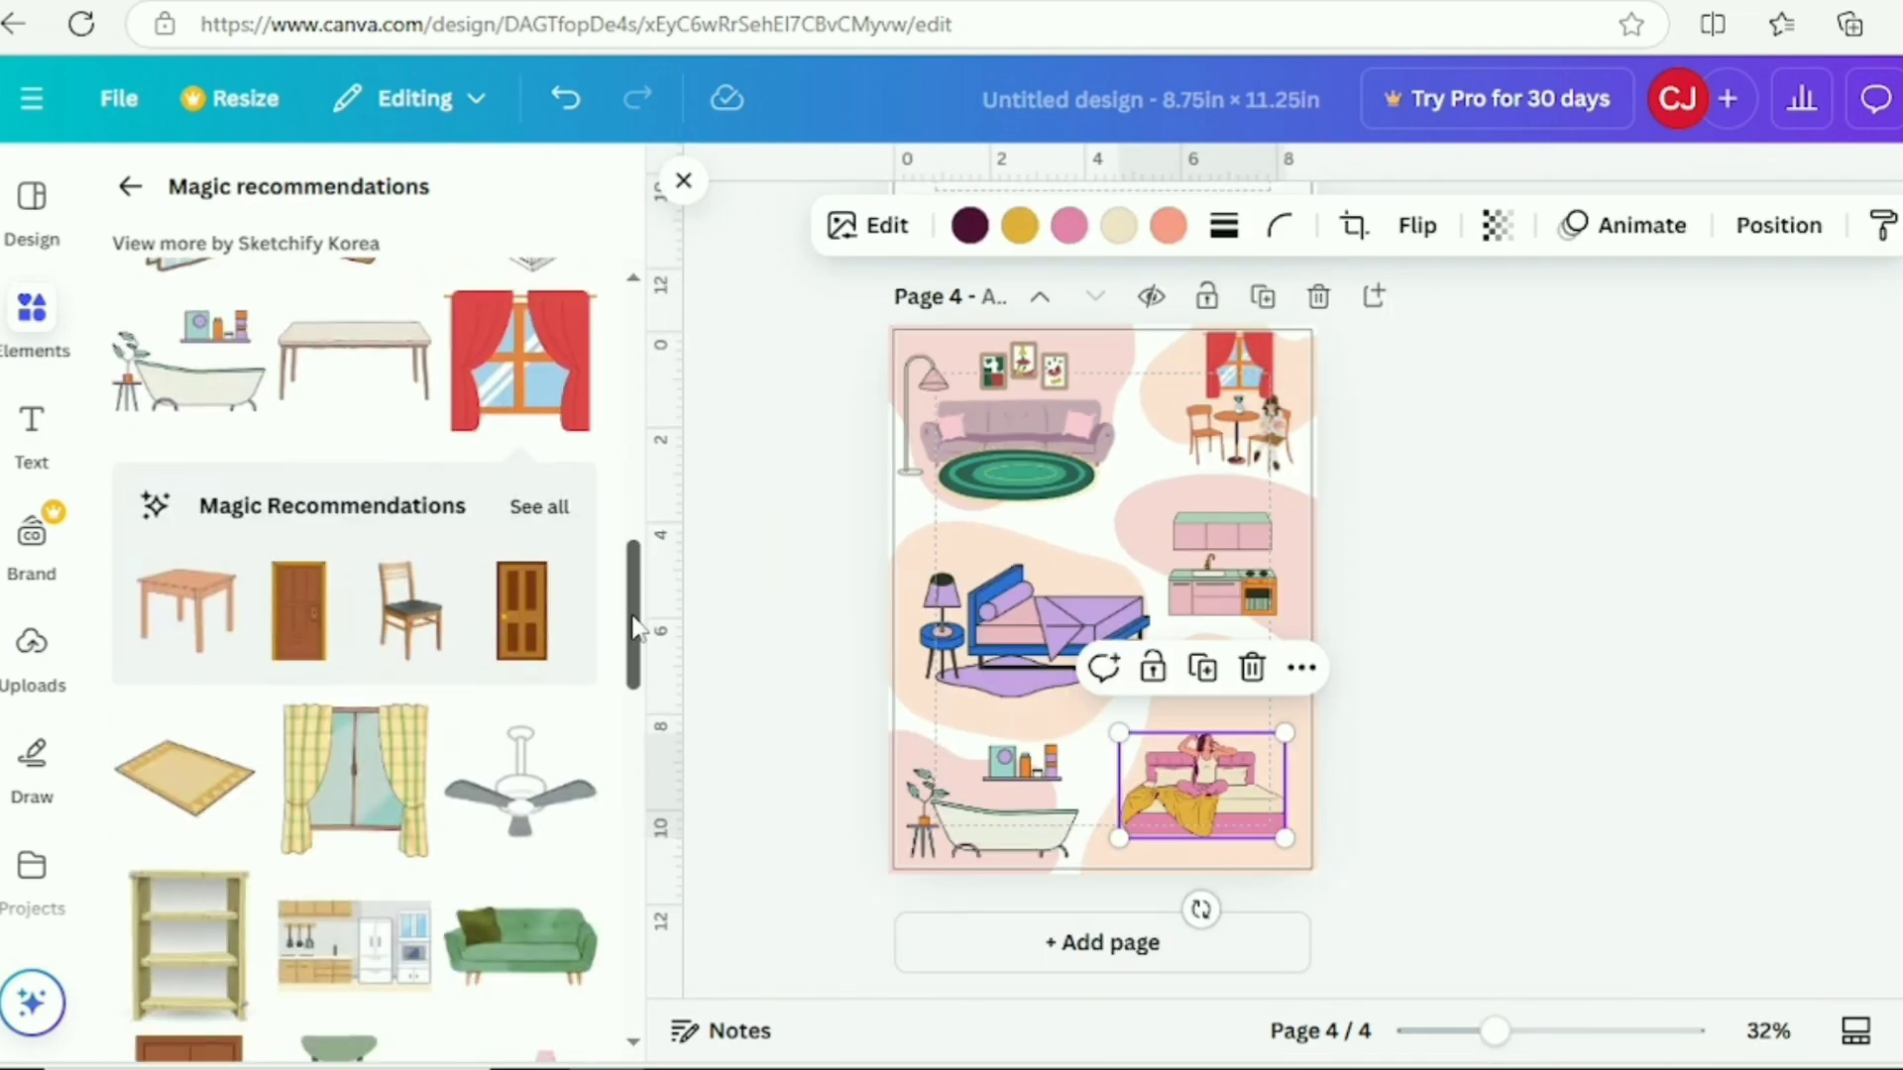
{"action": "scroll", "coordinate": [635, 629], "scroll_direction": "down", "scroll_amount": 3}
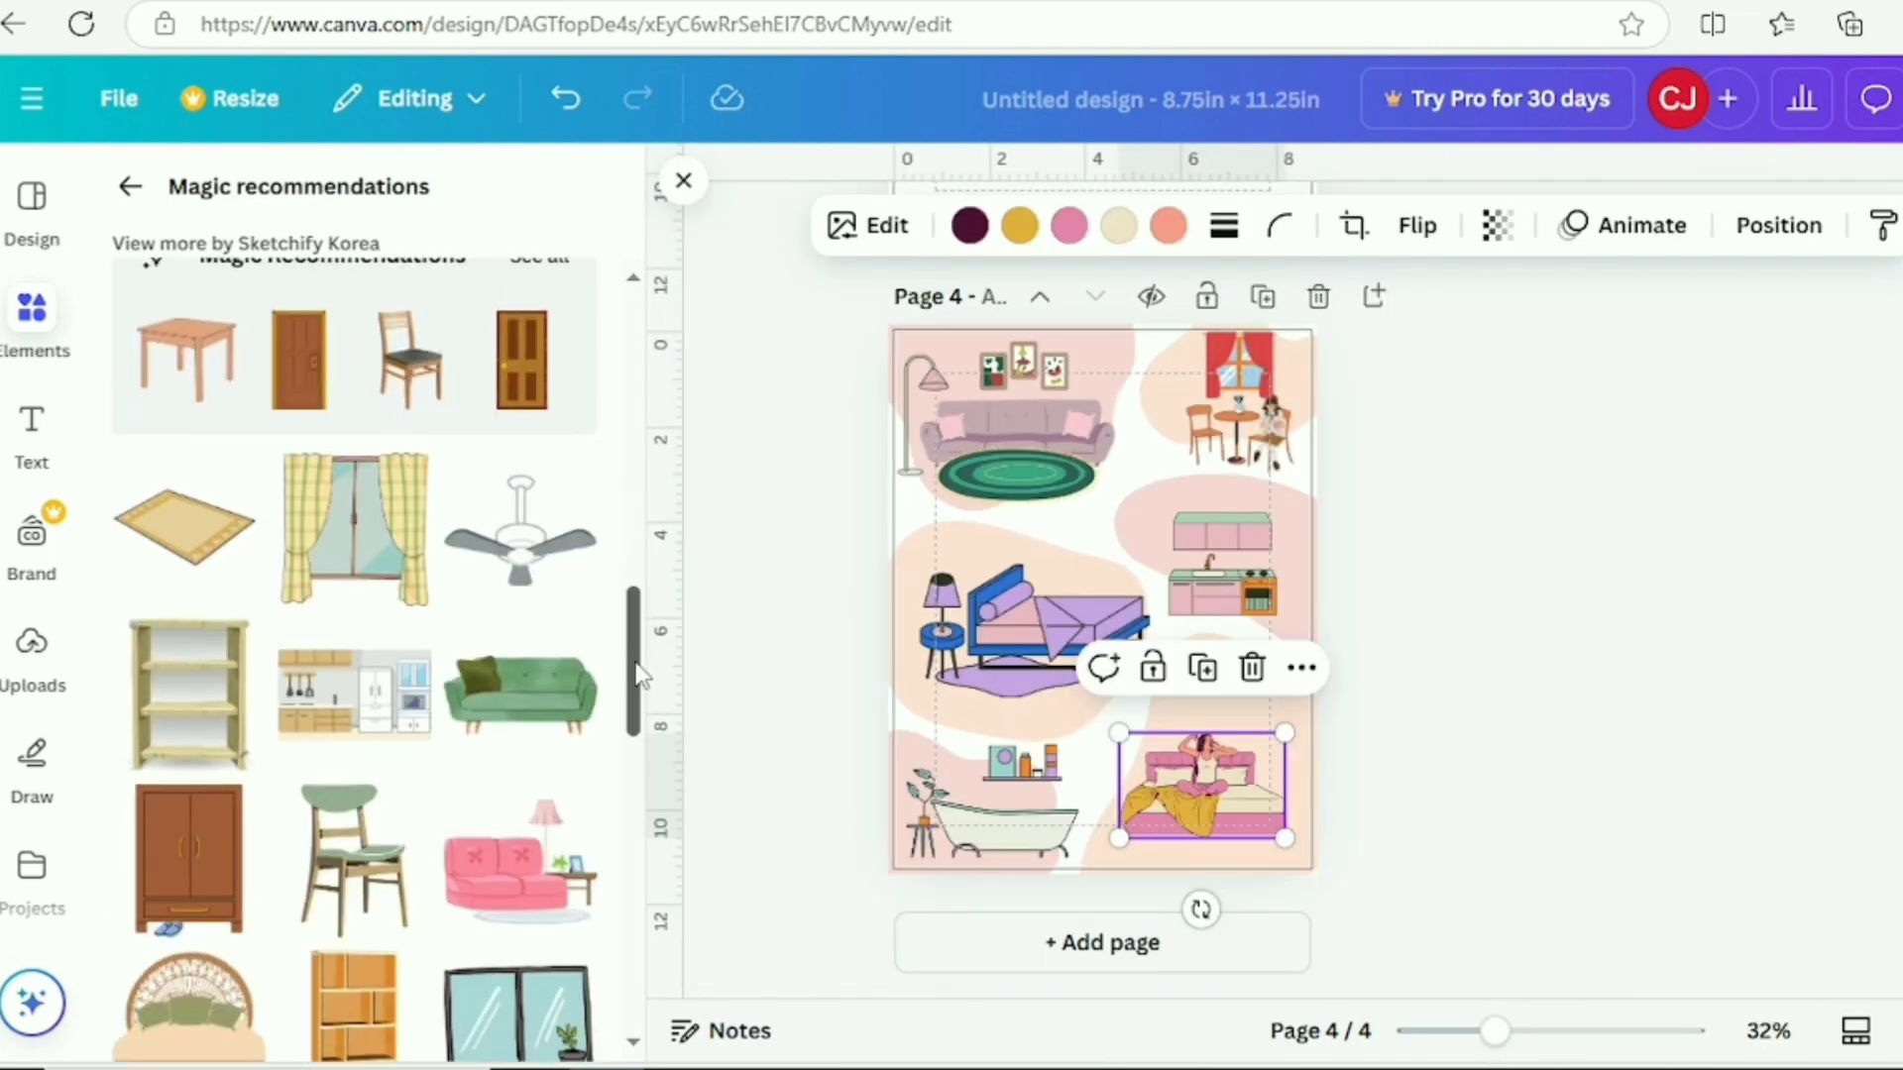
{"action": "left_click", "coordinate": [179, 813]}
{"action": "left_click_drag", "start_coordinate": [1031, 570], "coordinate": [1189, 786]}
{"action": "left_click_drag", "start_coordinate": [1265, 659], "coordinate": [1281, 696]}
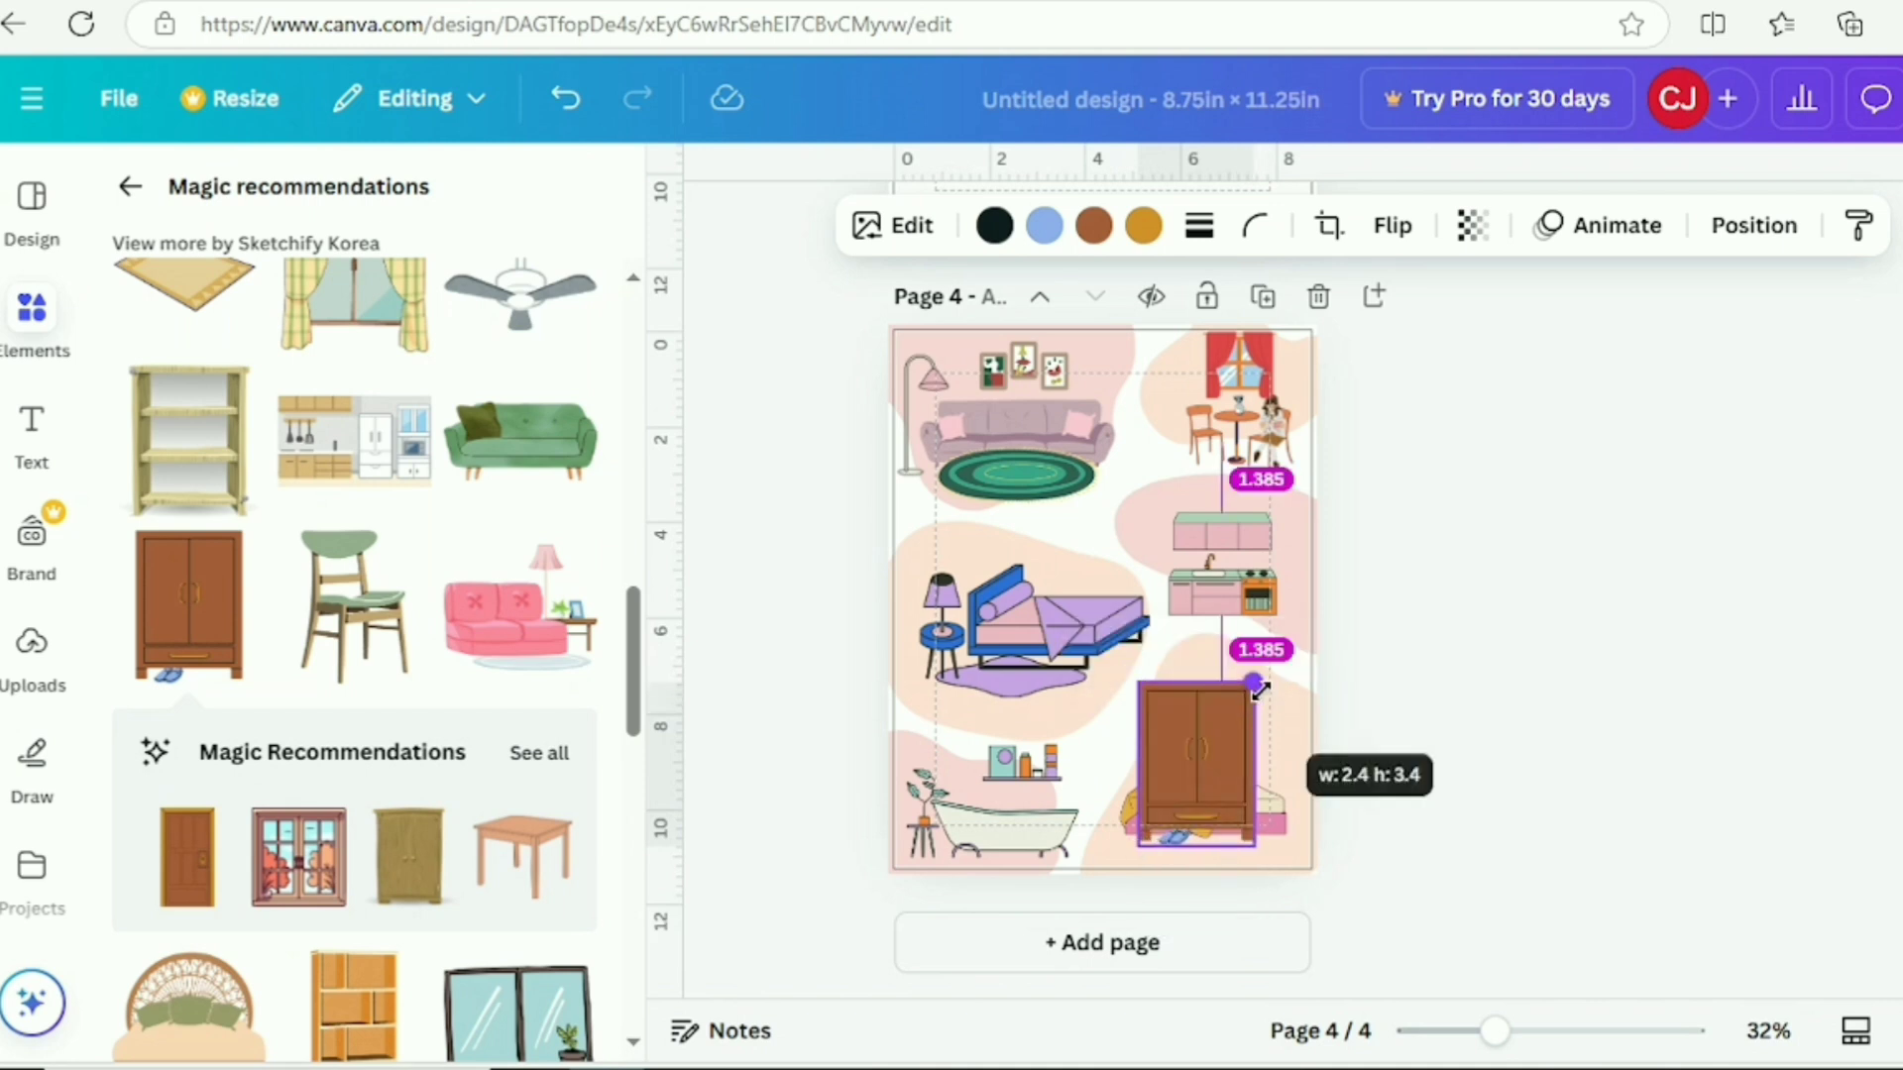
- Layer the wardrobe behind the pink bed but in front of the background blob, and shift it toward the bed's headboard side
{"action": "left_click_drag", "start_coordinate": [1205, 768], "coordinate": [1238, 768]}
{"action": "left_click", "coordinate": [1753, 225]}
{"action": "left_click", "coordinate": [479, 434]}
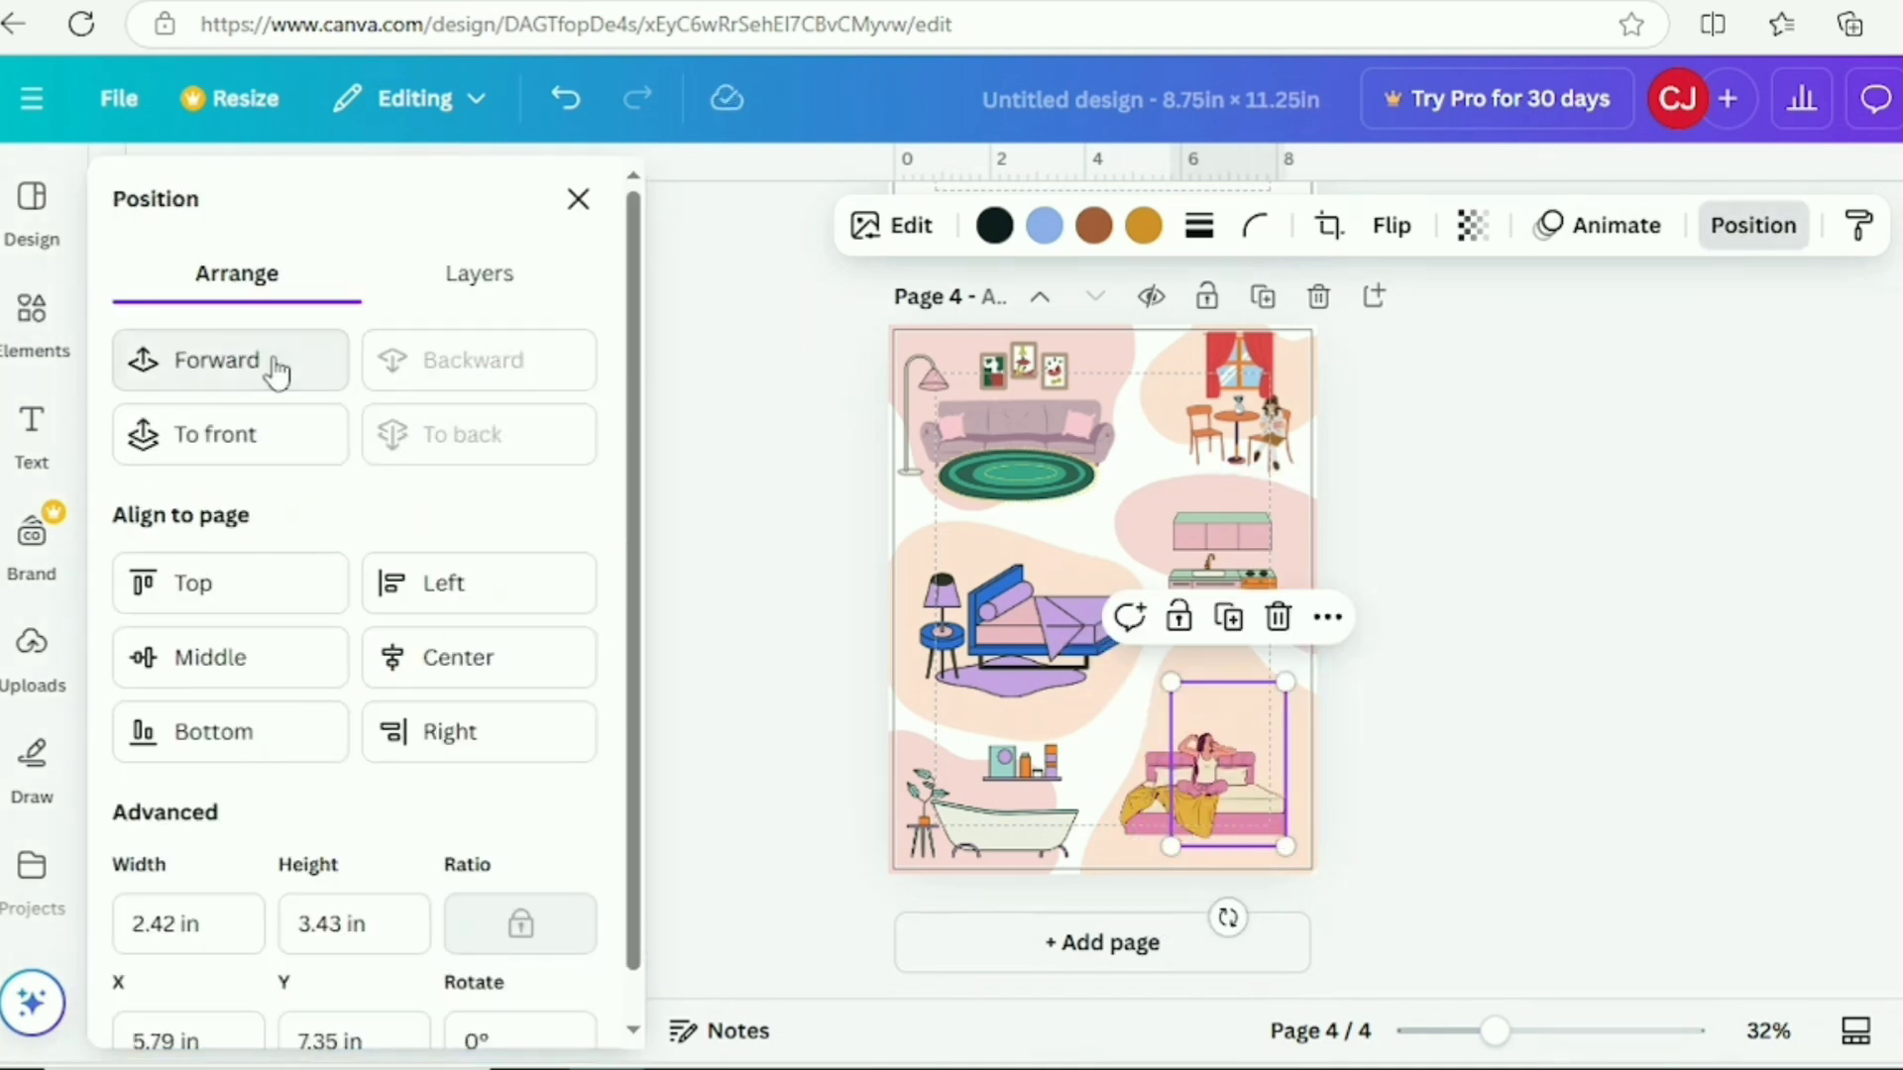
{"action": "left_click", "coordinate": [229, 360]}
{"action": "left_click_drag", "start_coordinate": [1241, 694], "coordinate": [1184, 694]}
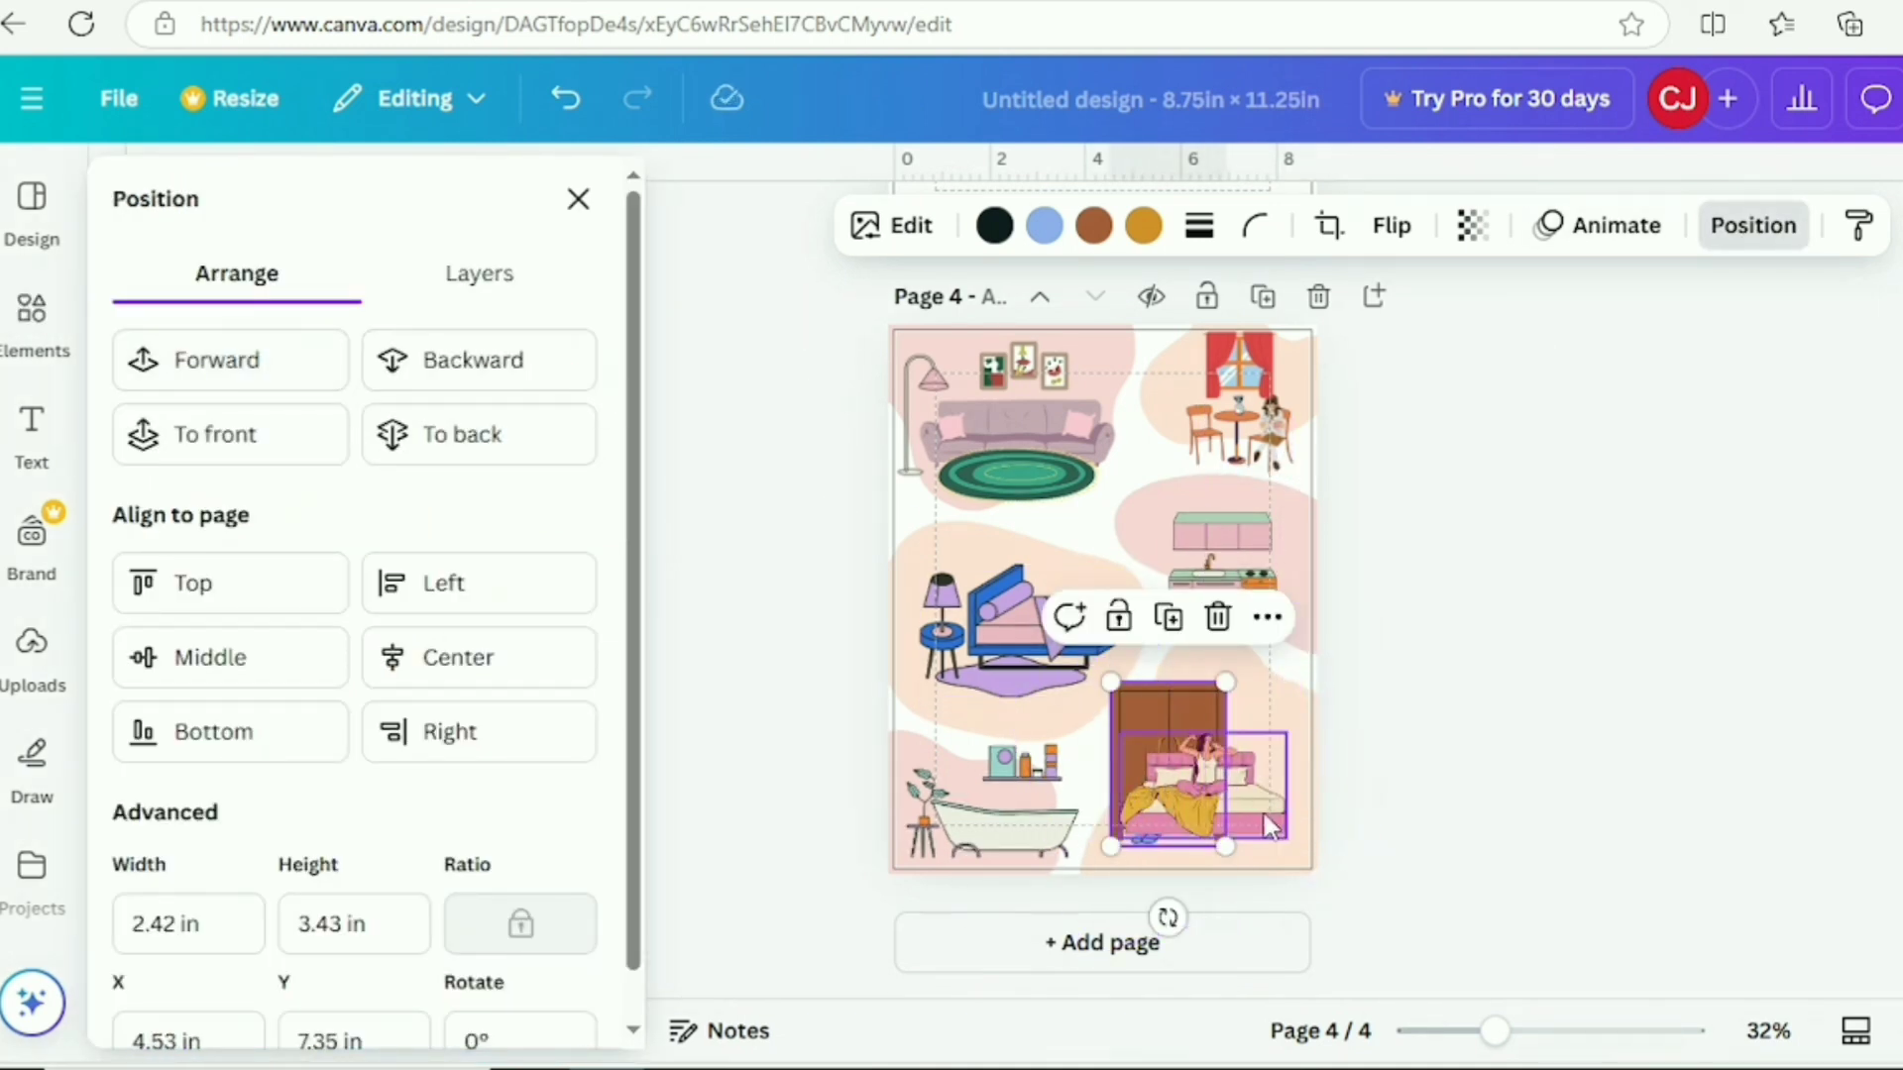
- Move the pink bed down toward the page's outer edge and shrink the wardrobe to stand beside it
{"action": "left_click", "coordinate": [1239, 793], "text": "shift"}
{"action": "left_click", "coordinate": [1245, 808]}
{"action": "left_click_drag", "start_coordinate": [1246, 808], "coordinate": [1282, 818]}
{"action": "mouse_move", "coordinate": [1174, 743]}
{"action": "left_mouse_down"}
{"action": "mouse_move", "coordinate": [1172, 710]}
{"action": "mouse_move", "coordinate": [1197, 706]}
{"action": "mouse_move", "coordinate": [1168, 713]}
{"action": "mouse_move", "coordinate": [1161, 769]}
{"action": "left_mouse_up"}
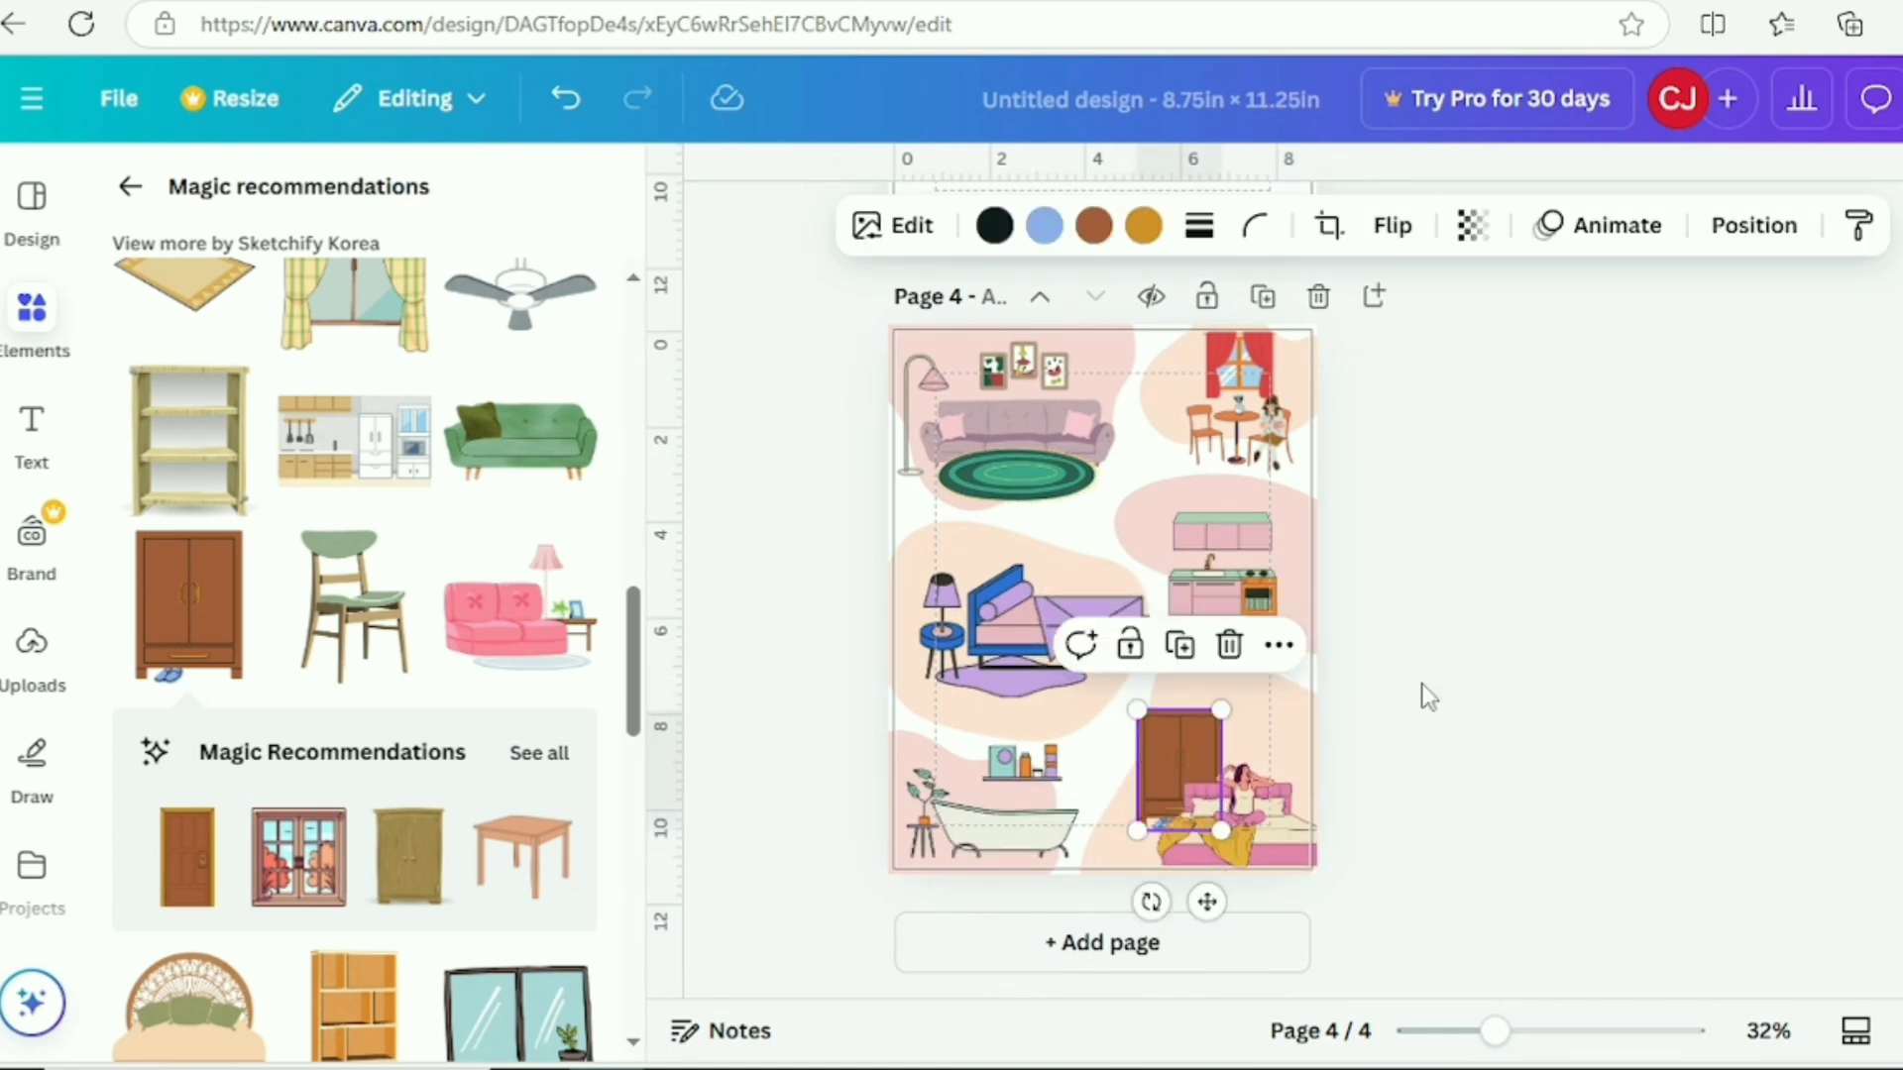
{"action": "left_click", "coordinate": [1434, 680]}
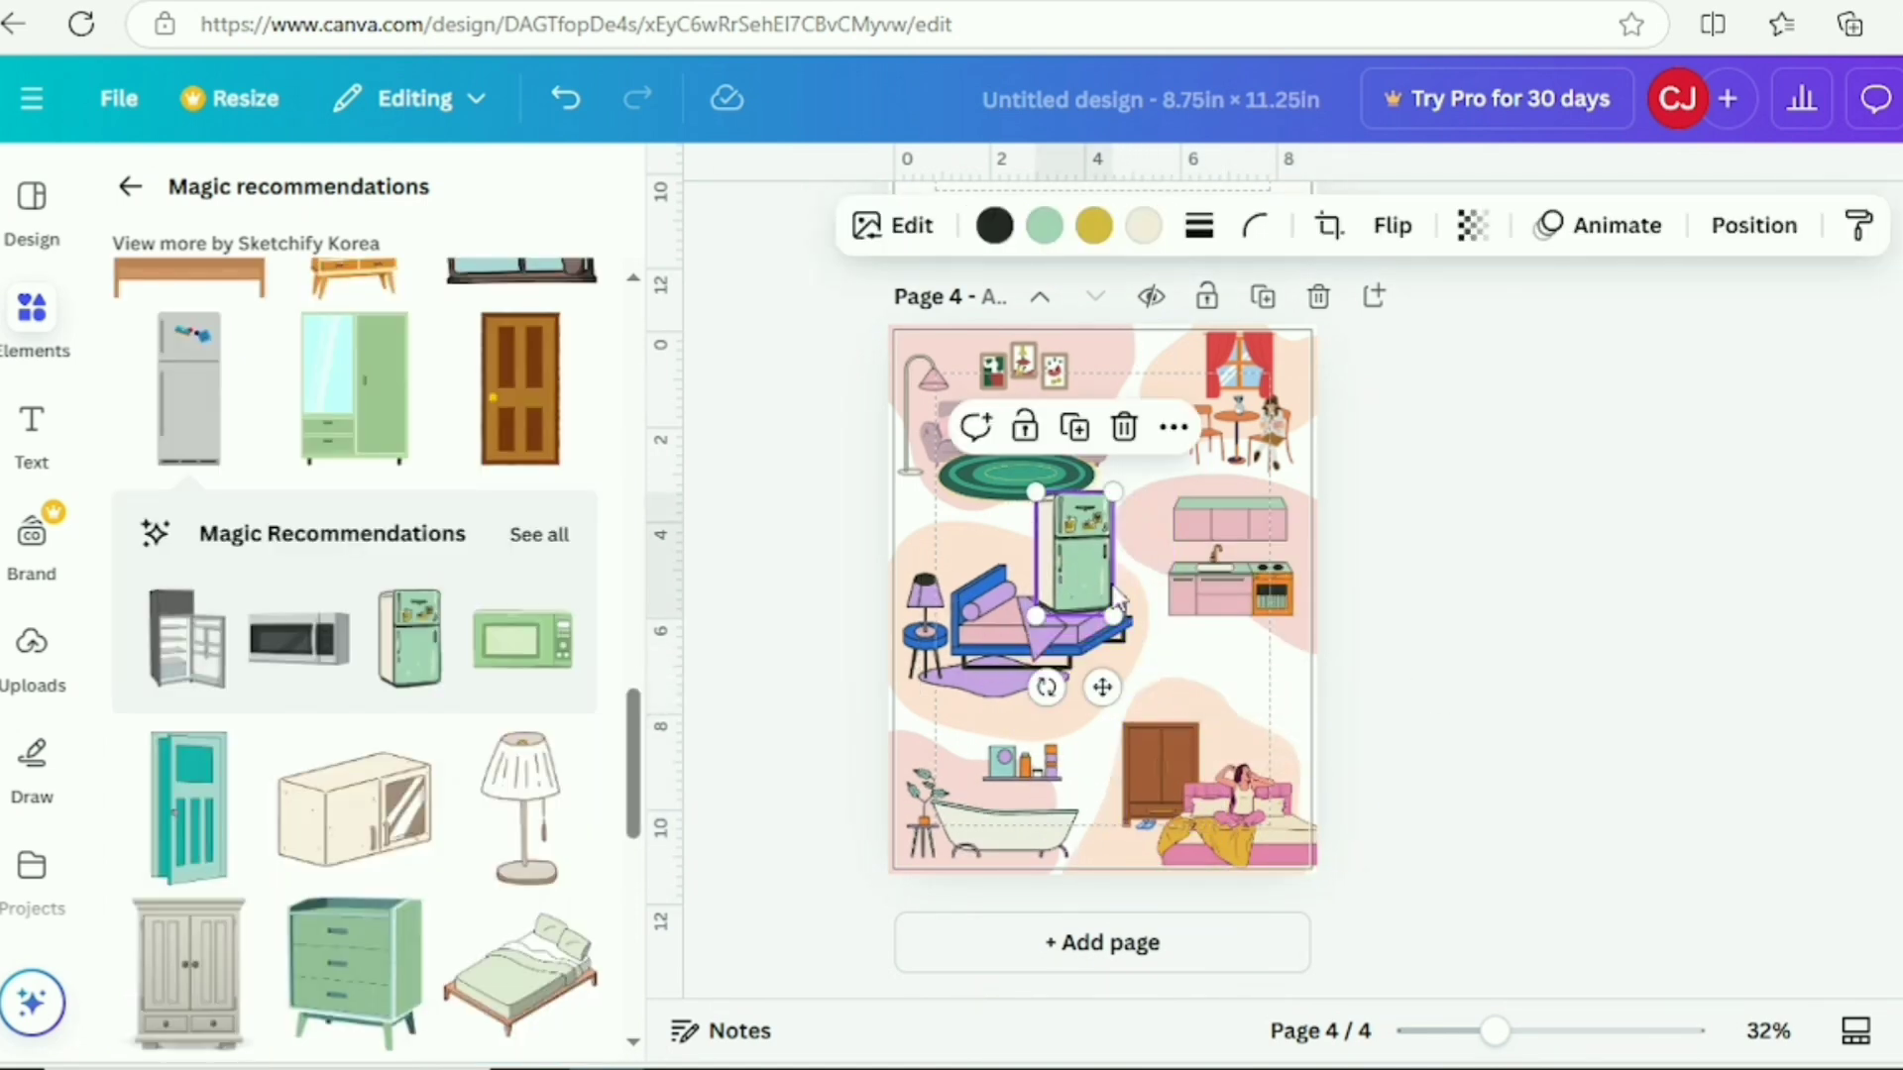
- Move the green refrigerator to the stove end of the kitchen units and scale it to fit there
{"action": "left_click_drag", "start_coordinate": [1079, 582], "coordinate": [1189, 593]}
{"action": "left_click_drag", "start_coordinate": [1465, 684], "coordinate": [1303, 566]}
{"action": "left_click", "coordinate": [1466, 684]}
{"action": "left_click_drag", "start_coordinate": [1353, 615], "coordinate": [1334, 597]}
{"action": "left_click_drag", "start_coordinate": [1330, 689], "coordinate": [1323, 690]}
{"action": "left_click", "coordinate": [1278, 640]}
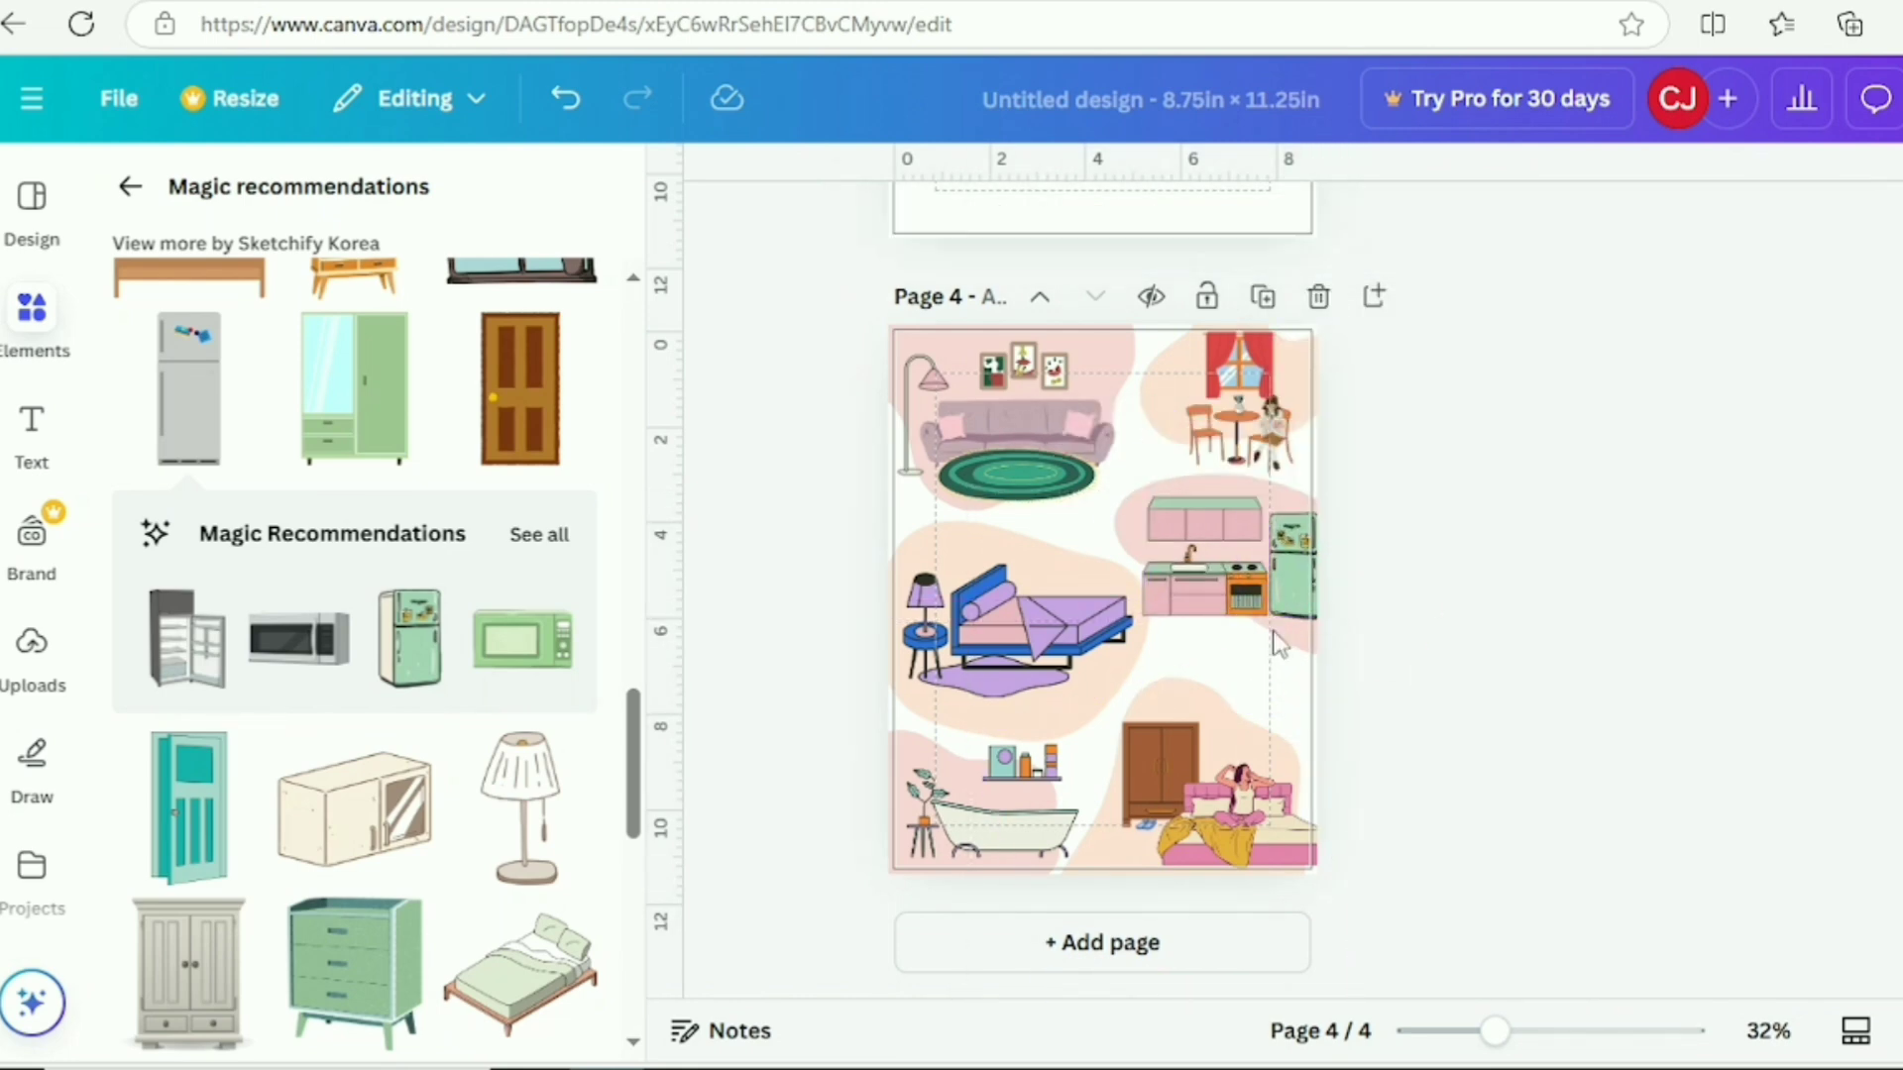
- Scale down the kitchen units so they fit neatly beside the refrigerator
{"action": "left_click", "coordinate": [1234, 584]}
{"action": "left_click_drag", "start_coordinate": [1268, 497], "coordinate": [1251, 520]}
{"action": "left_click", "coordinate": [1351, 582]}
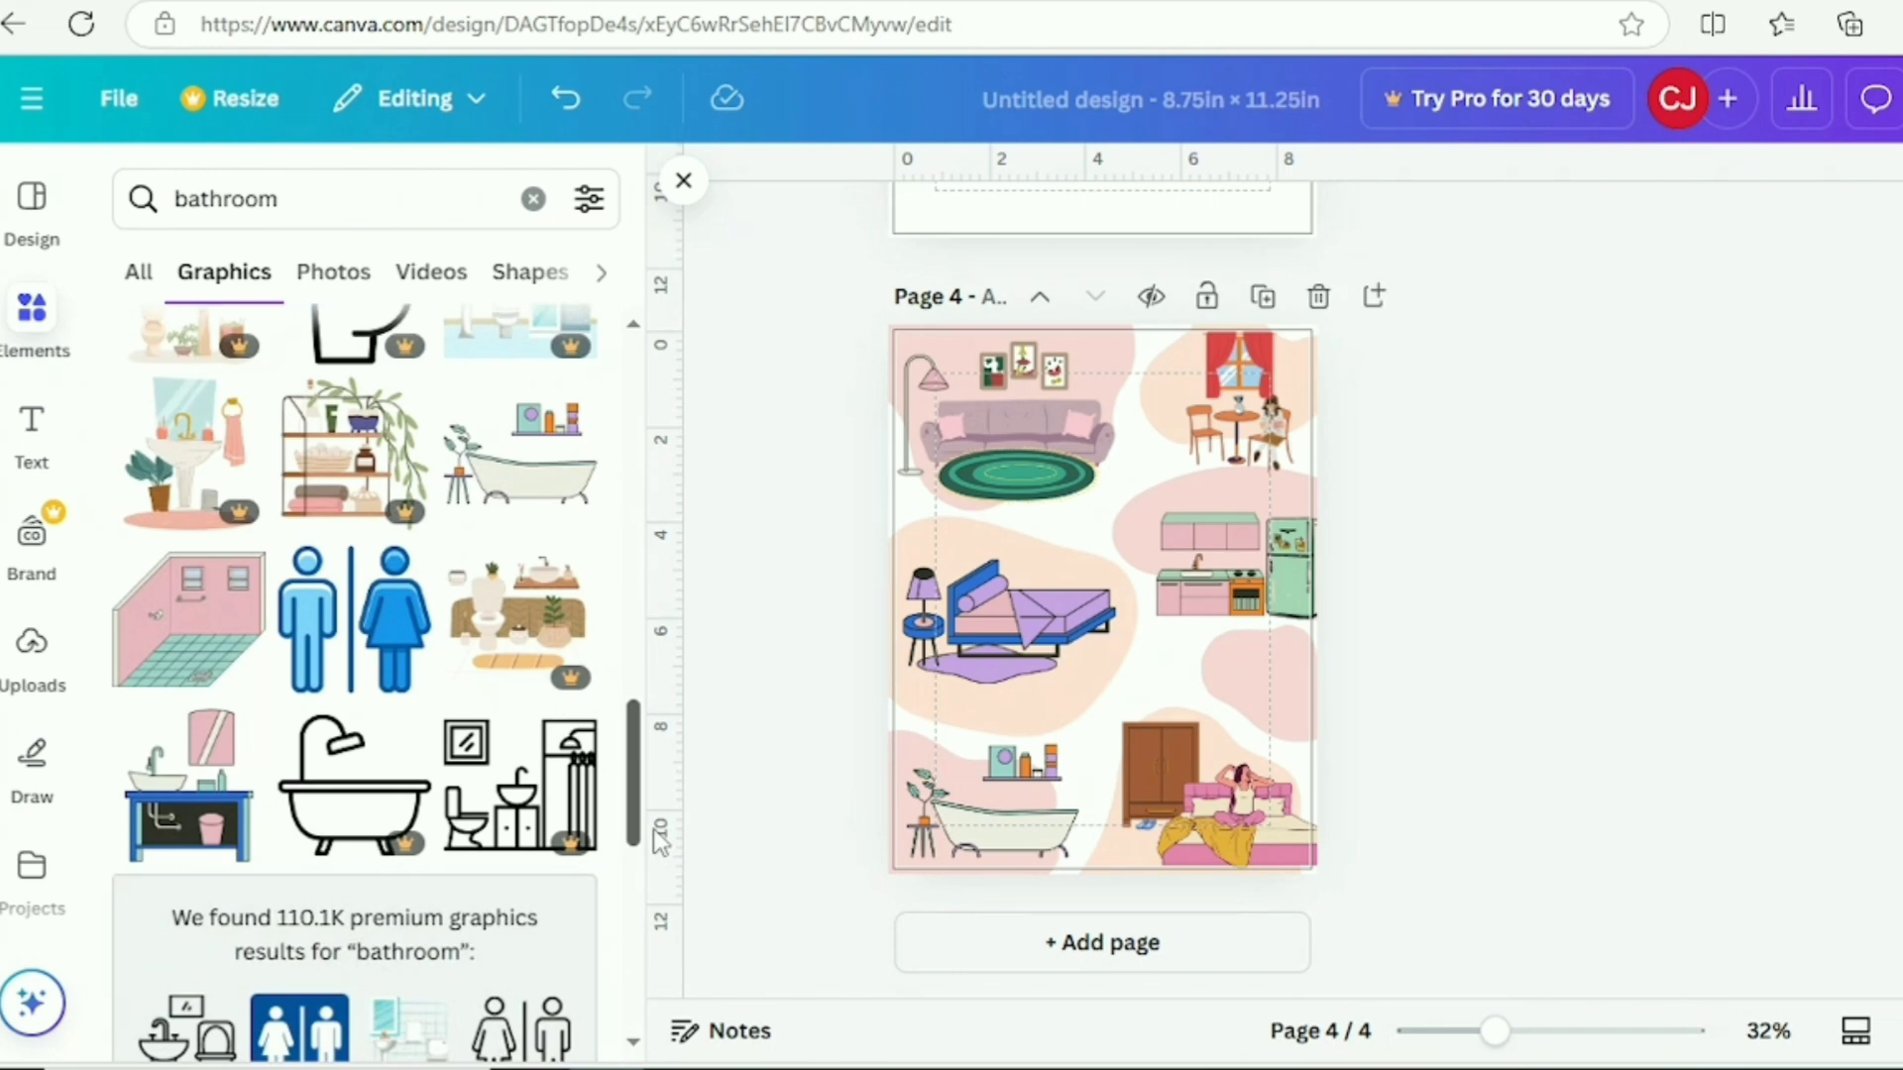
- Add the bathroom sink with mirror and place it, scaled down, on the small pink blob below the kitchen
{"action": "left_click", "coordinate": [189, 793]}
{"action": "left_click_drag", "start_coordinate": [1188, 498], "coordinate": [1257, 680]}
{"action": "left_click_drag", "start_coordinate": [1296, 631], "coordinate": [1293, 636]}
{"action": "left_click_drag", "start_coordinate": [1216, 729], "coordinate": [1212, 729]}
- Recolor the red curtains of the window above the dining set to mint green
{"action": "left_click", "coordinate": [1251, 359]}
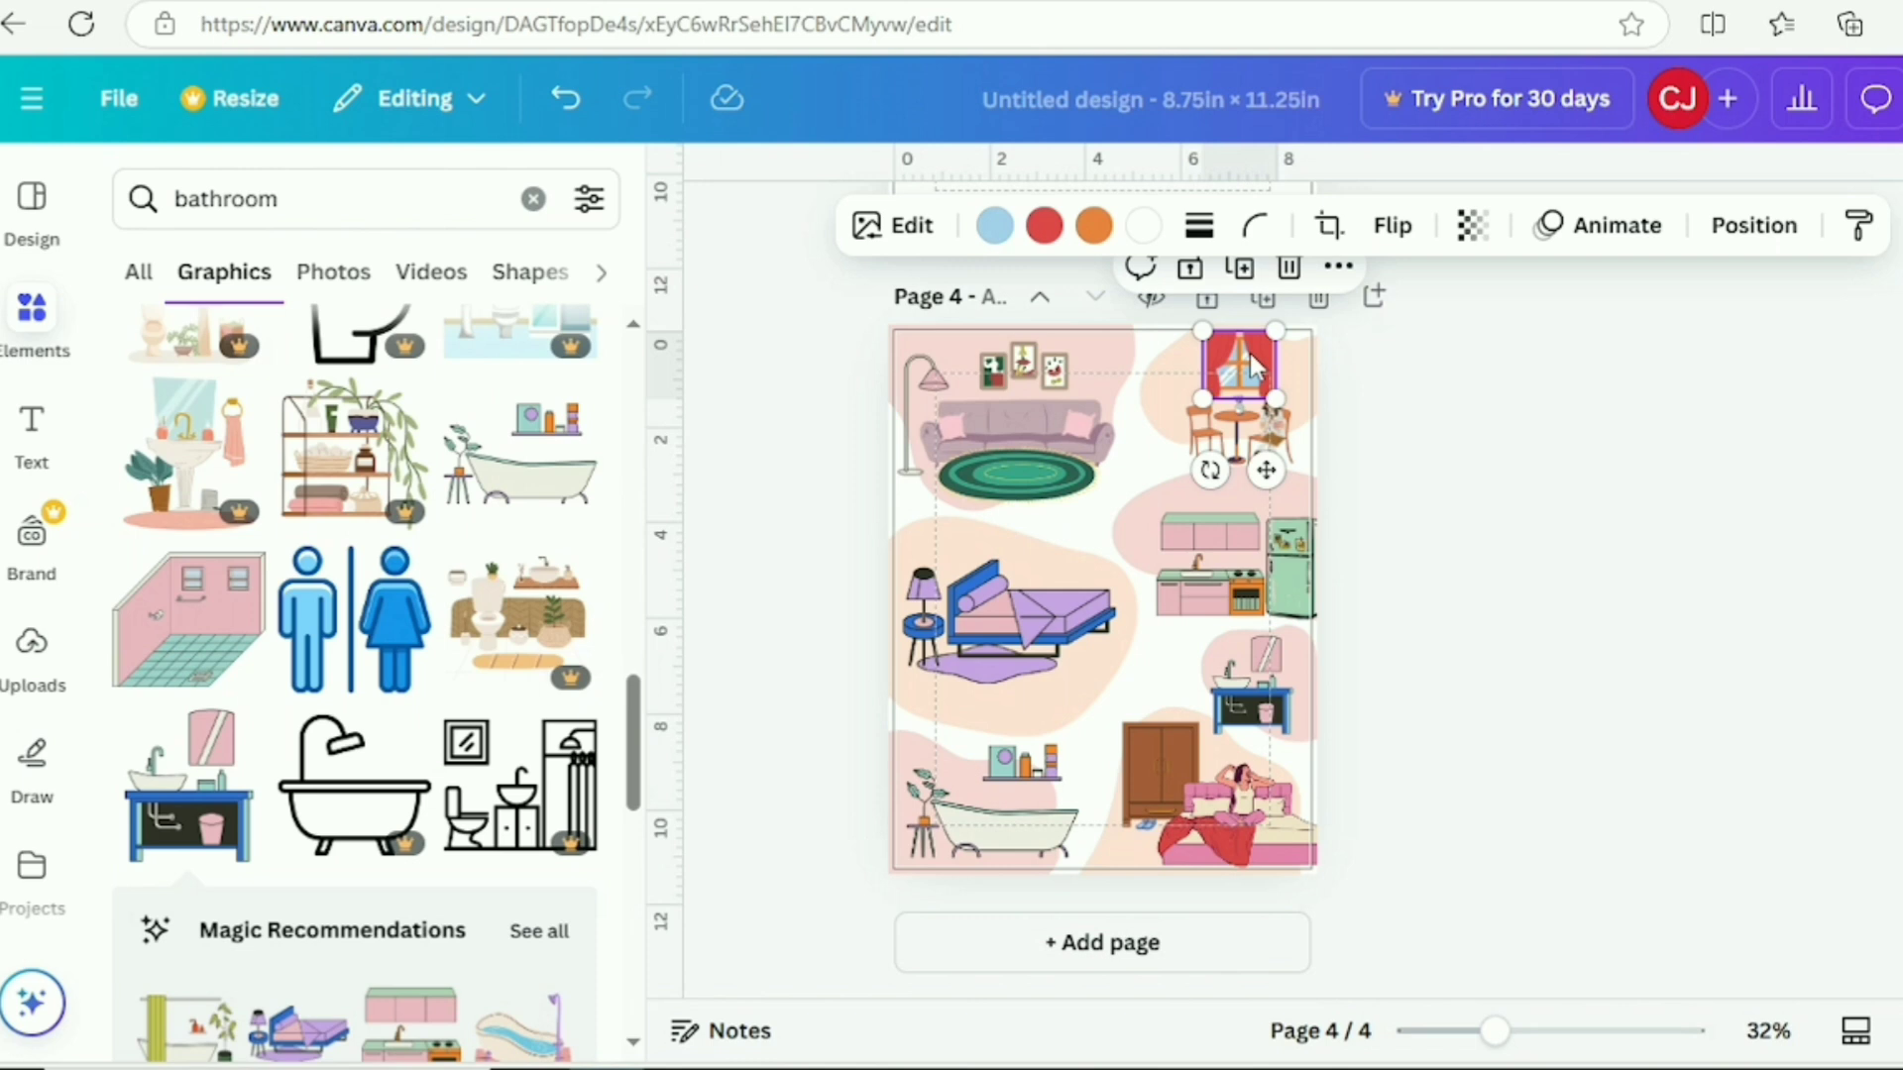
{"action": "left_click", "coordinate": [1044, 228]}
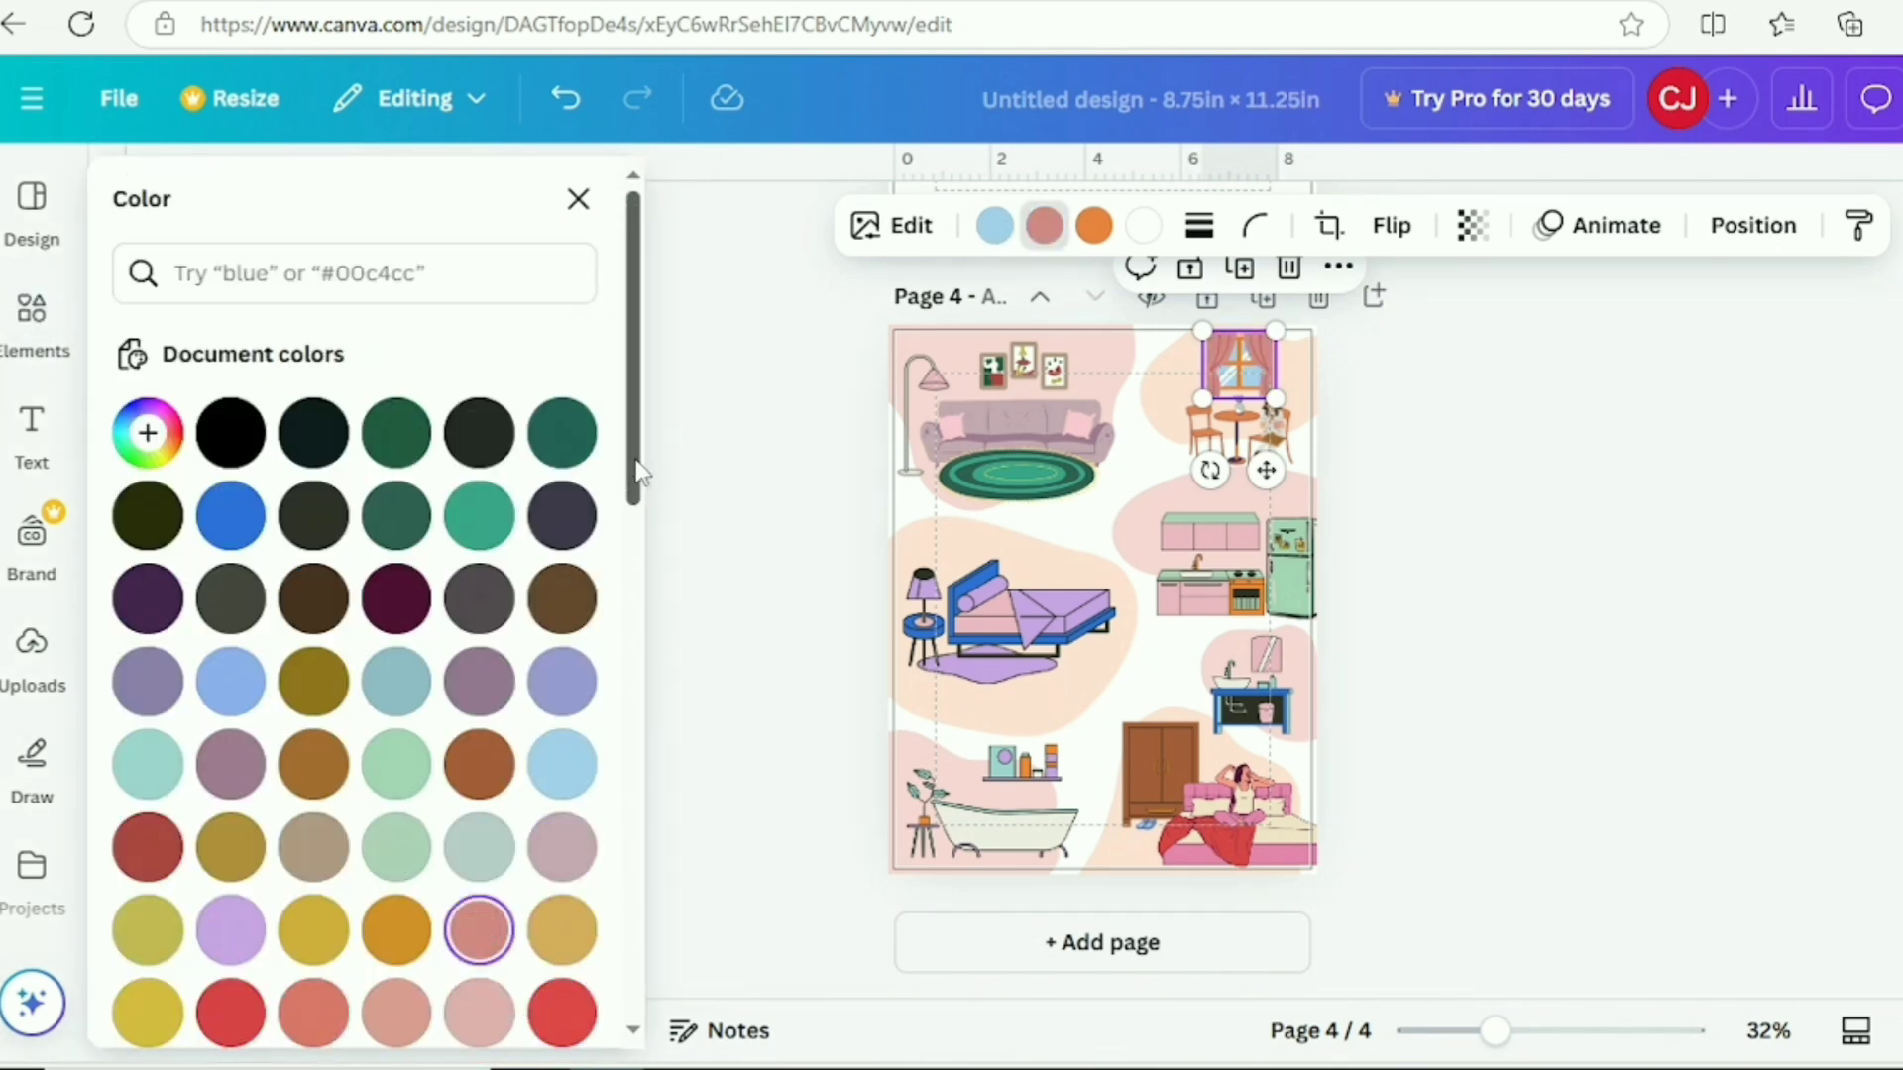
{"action": "scroll", "coordinate": [265, 941], "scroll_direction": "down", "scroll_amount": 5}
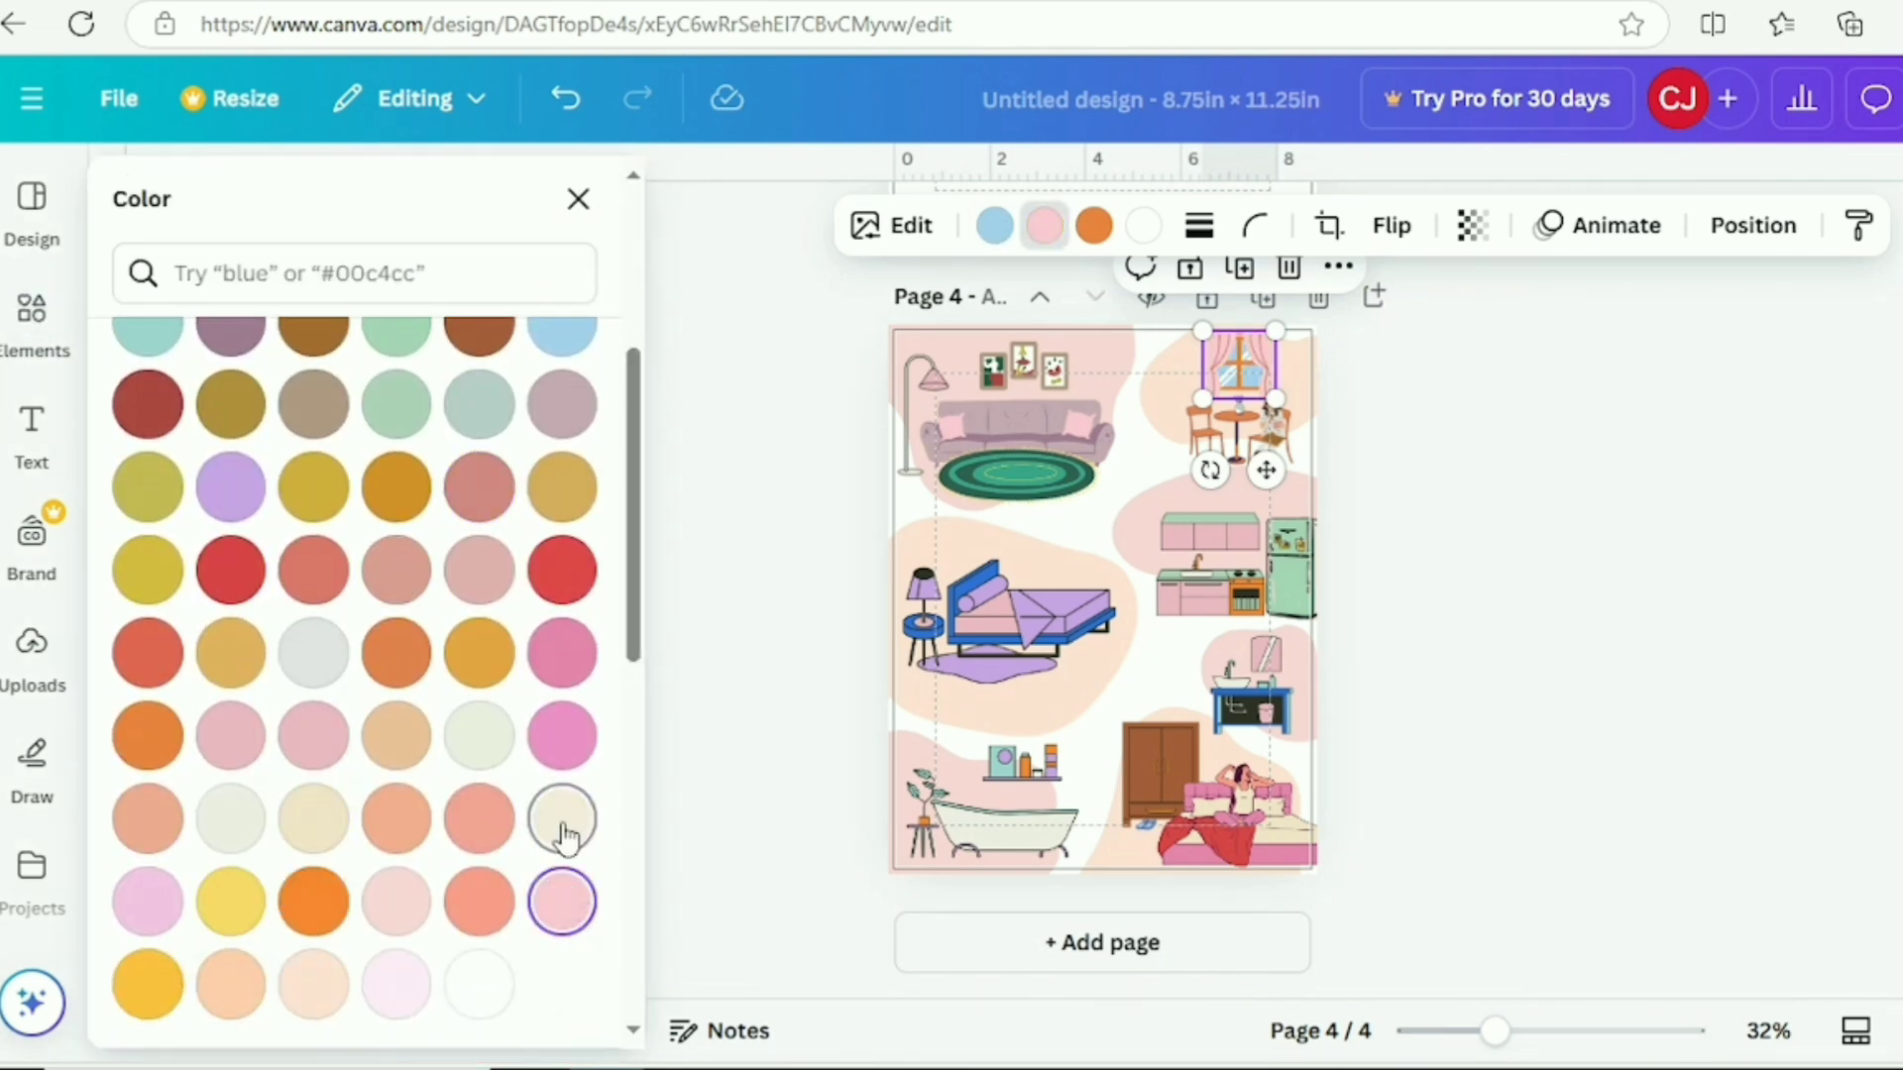
{"action": "scroll", "coordinate": [628, 518], "scroll_direction": "up", "scroll_amount": 4}
{"action": "left_click", "coordinate": [562, 500]}
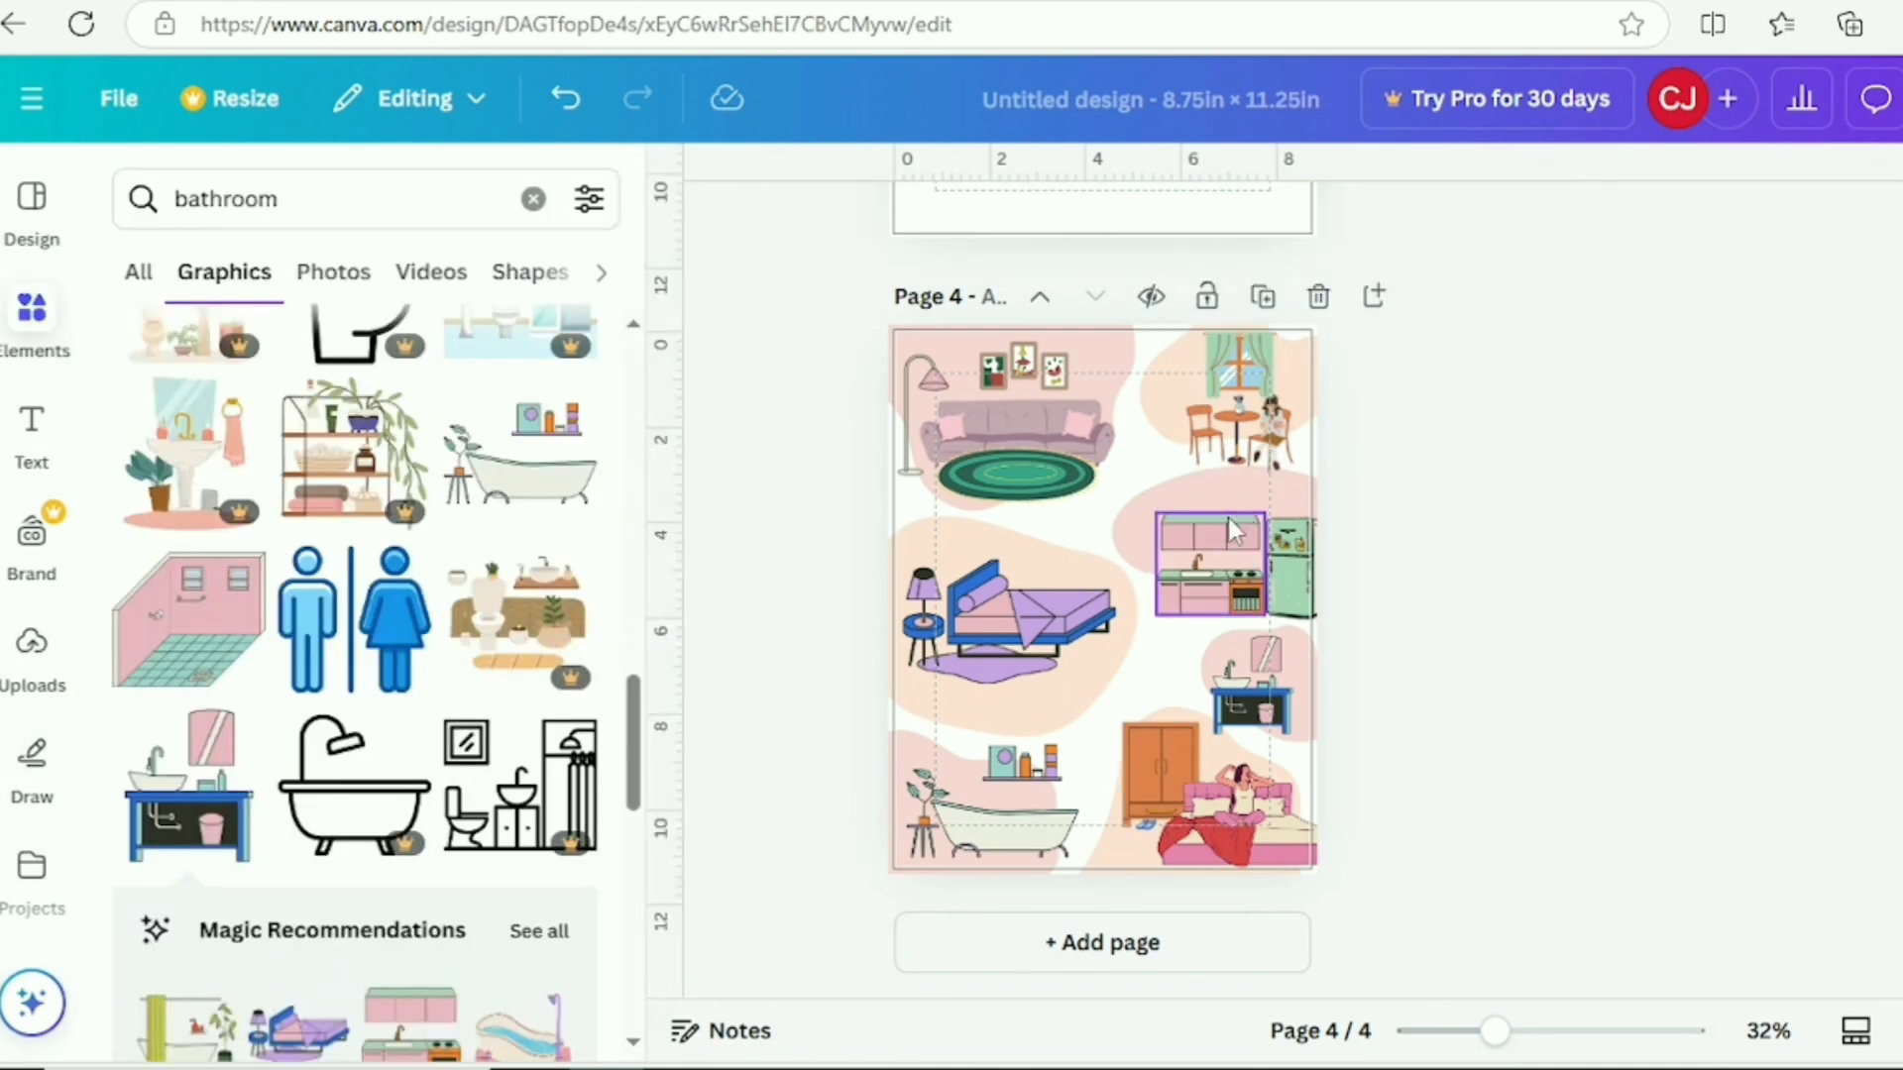
- Recolor the rug's two greens with the orange sampled from the wardrobe and the mint green sampled from the refrigerator
{"action": "left_click", "coordinate": [1045, 478]}
{"action": "left_click", "coordinate": [1068, 226]}
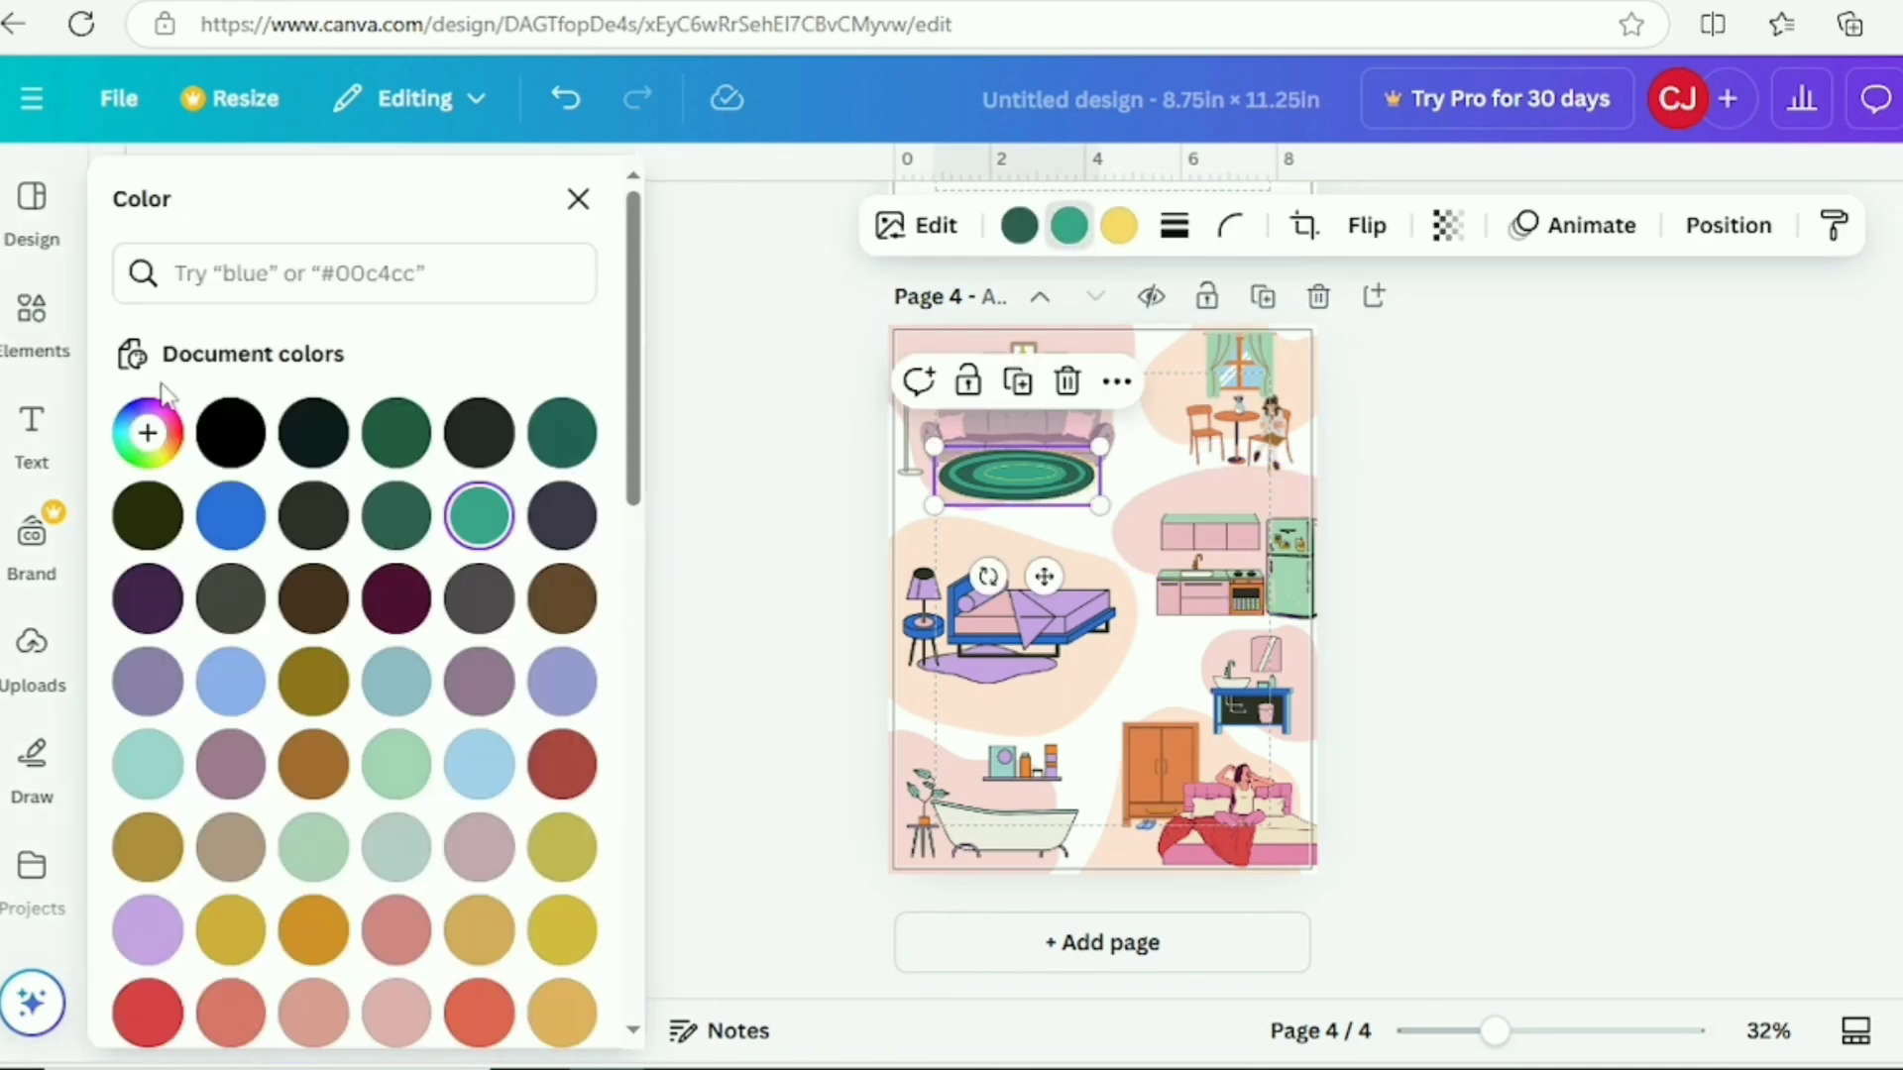
{"action": "left_click", "coordinate": [147, 433]}
{"action": "left_click", "coordinate": [538, 754]}
{"action": "left_click", "coordinate": [1115, 805]}
{"action": "left_click", "coordinate": [1019, 228]}
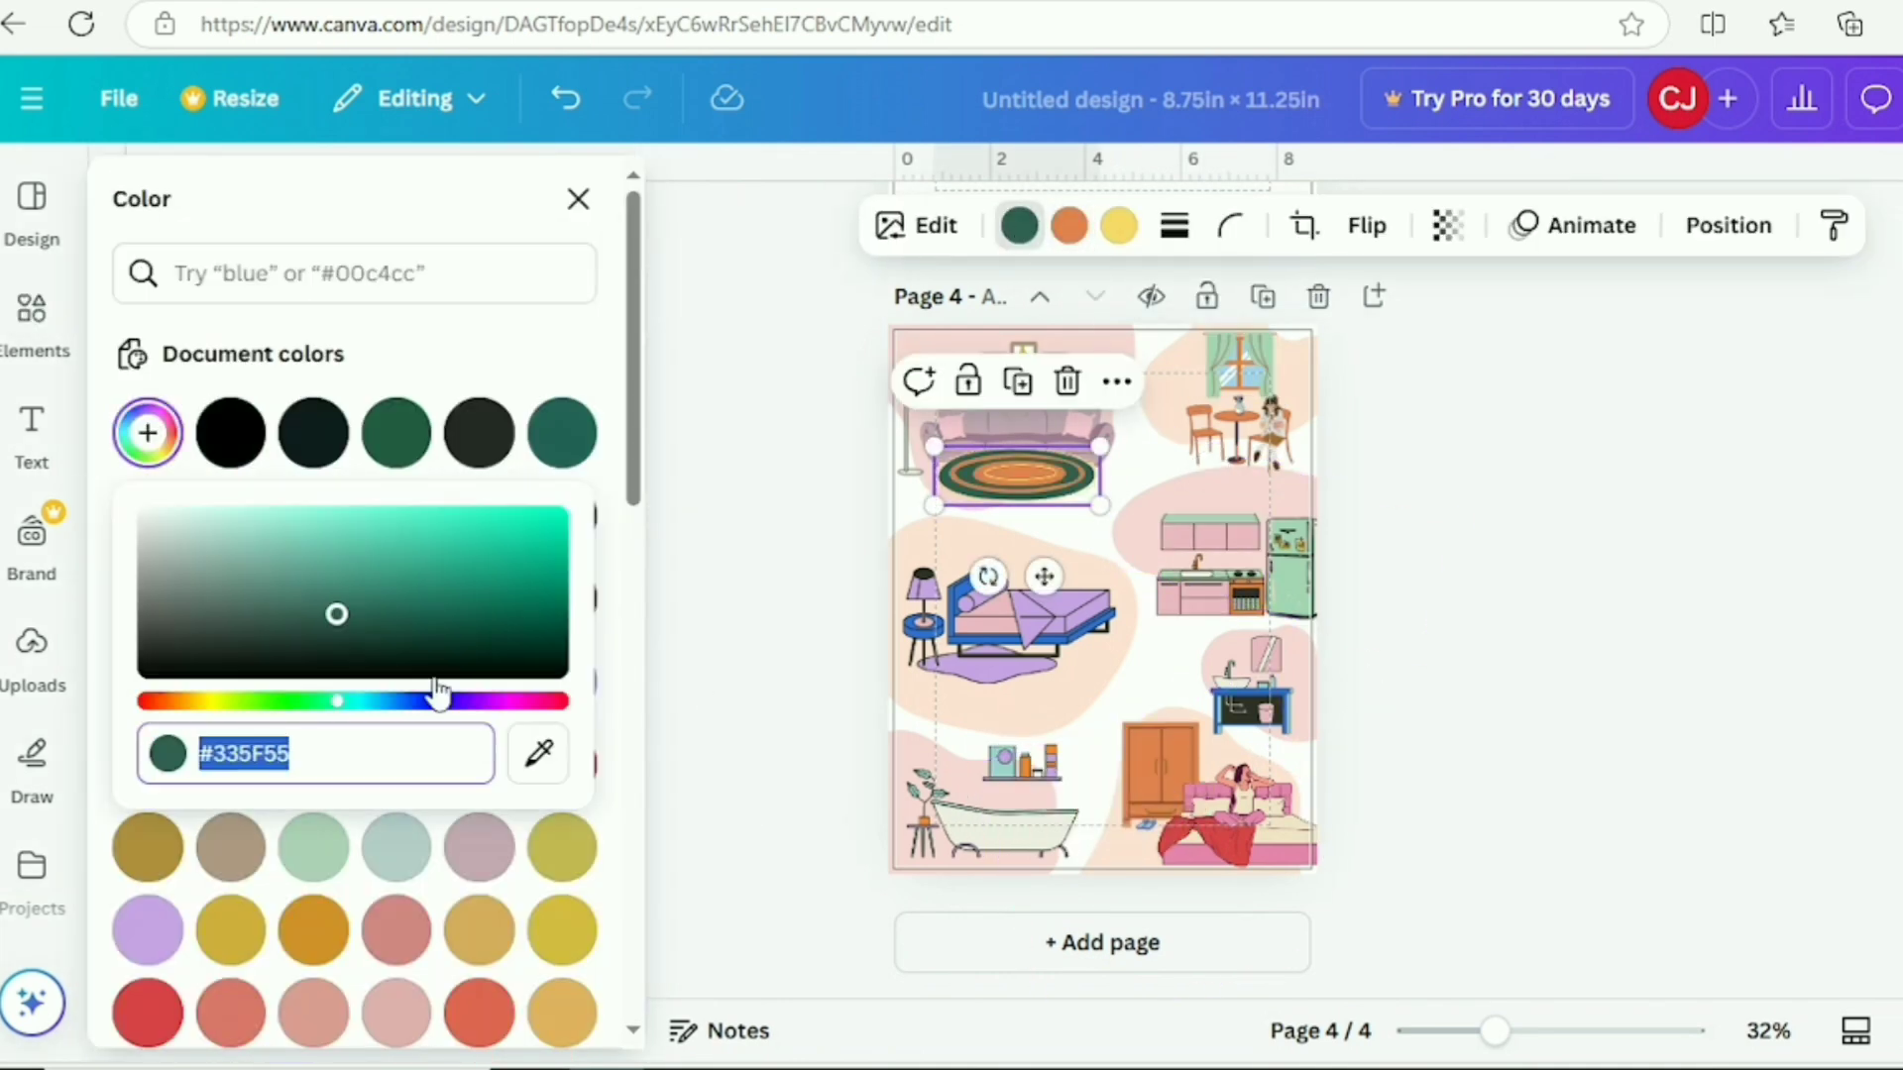
{"action": "left_click", "coordinate": [538, 755]}
{"action": "left_click", "coordinate": [1293, 584]}
- Replace the rug's yellow accent with another of the document colors
{"action": "left_click", "coordinate": [1119, 226]}
{"action": "left_click", "coordinate": [478, 765]}
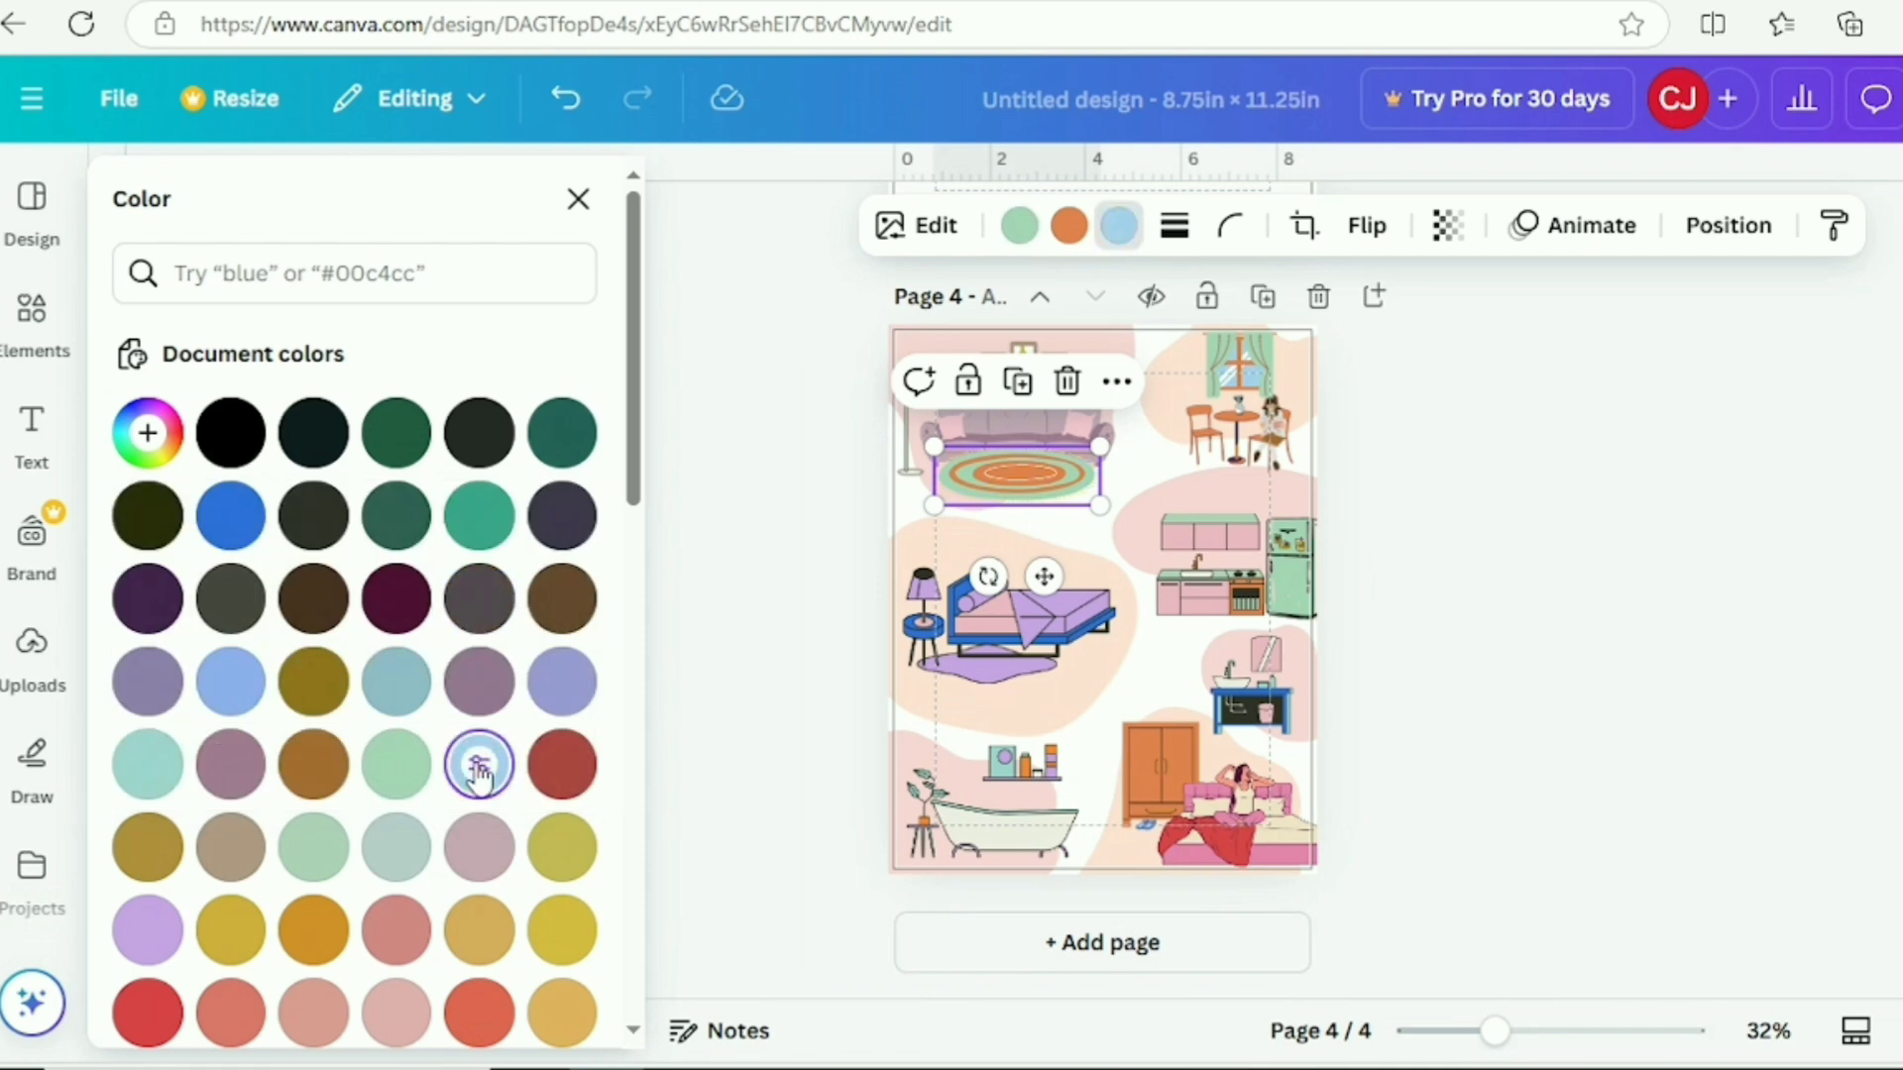
{"action": "left_click_drag", "start_coordinate": [634, 359], "coordinate": [646, 590]}
{"action": "left_click", "coordinate": [229, 790]}
{"action": "left_click", "coordinate": [1437, 555]}
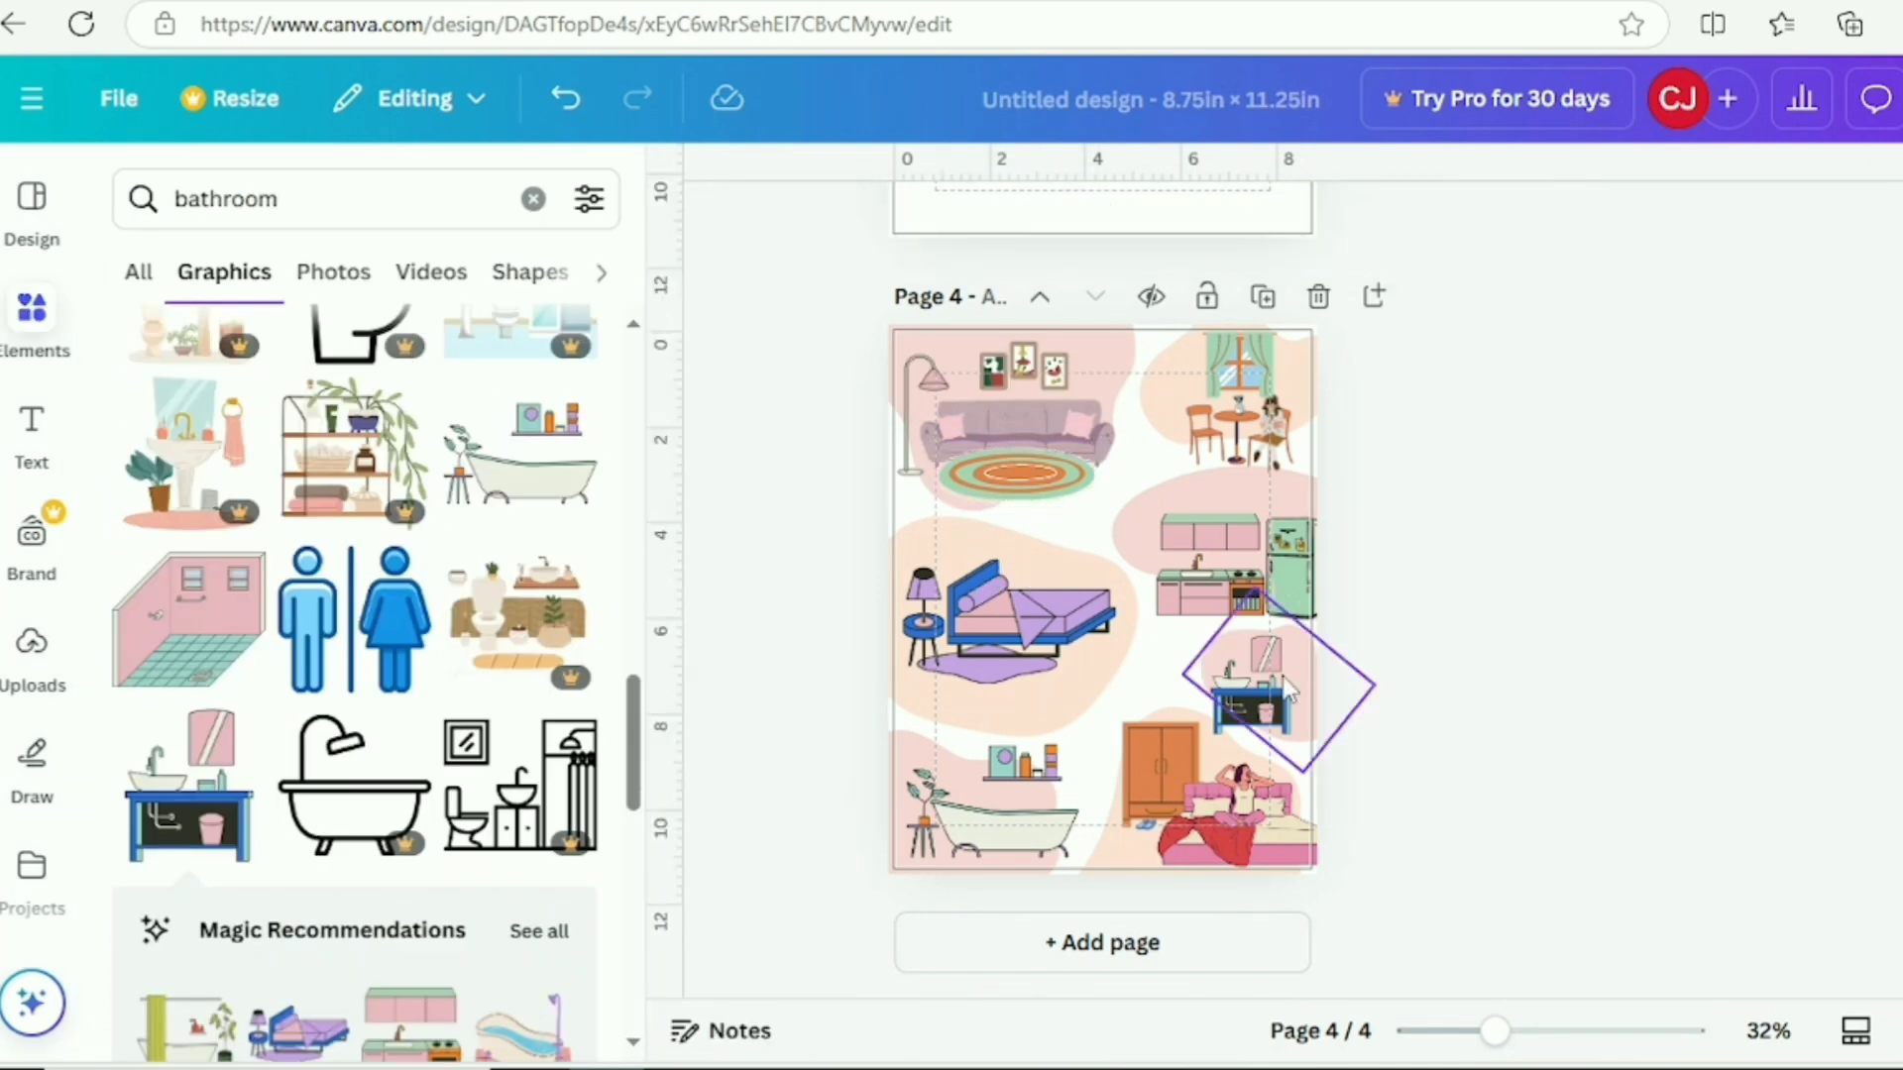
- Recolor the pink bed of the seated woman graphic with mint green sampled from the window curtains
{"action": "left_click", "coordinate": [1239, 818]}
{"action": "left_click", "coordinate": [1068, 226]}
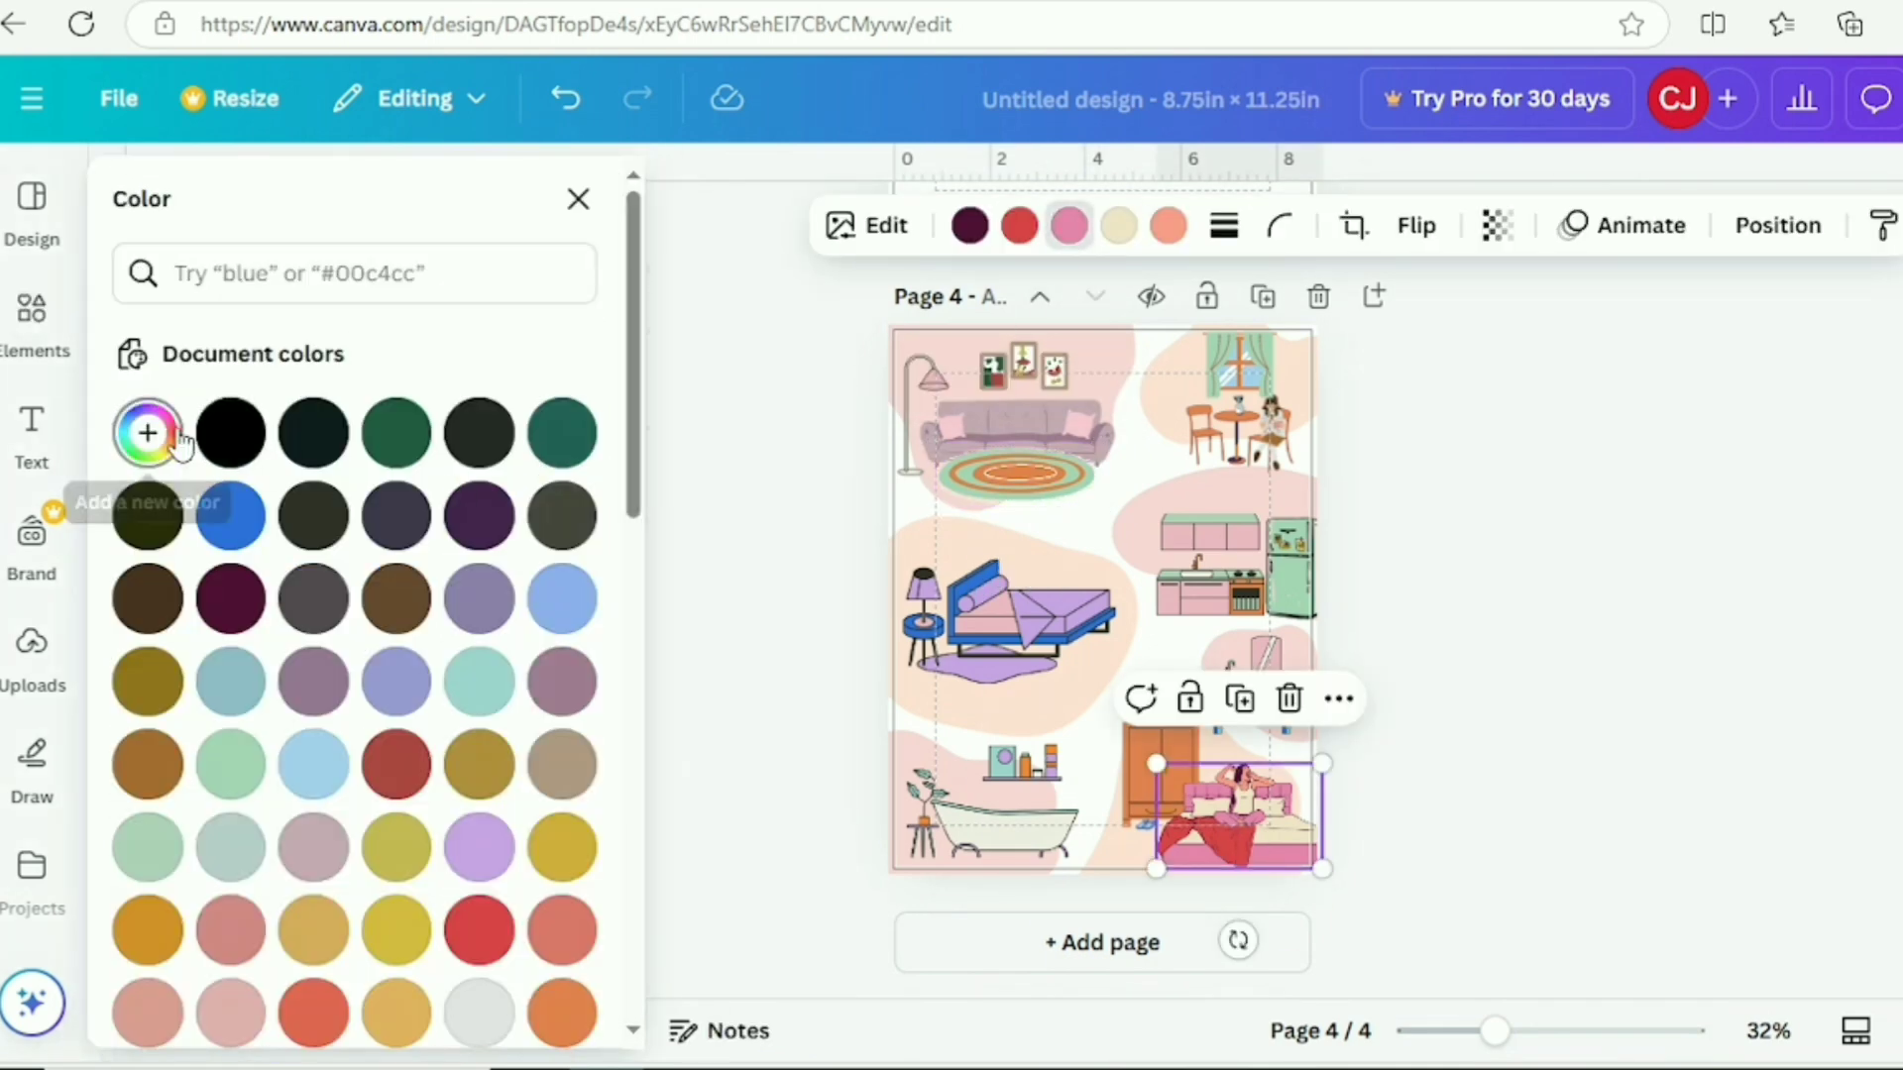
{"action": "left_click", "coordinate": [147, 433]}
{"action": "left_click", "coordinate": [539, 754]}
{"action": "left_click", "coordinate": [1219, 360]}
- Recolor the red blanket on the seated woman's bed with orange sampled from the rug
{"action": "left_click", "coordinate": [1019, 226]}
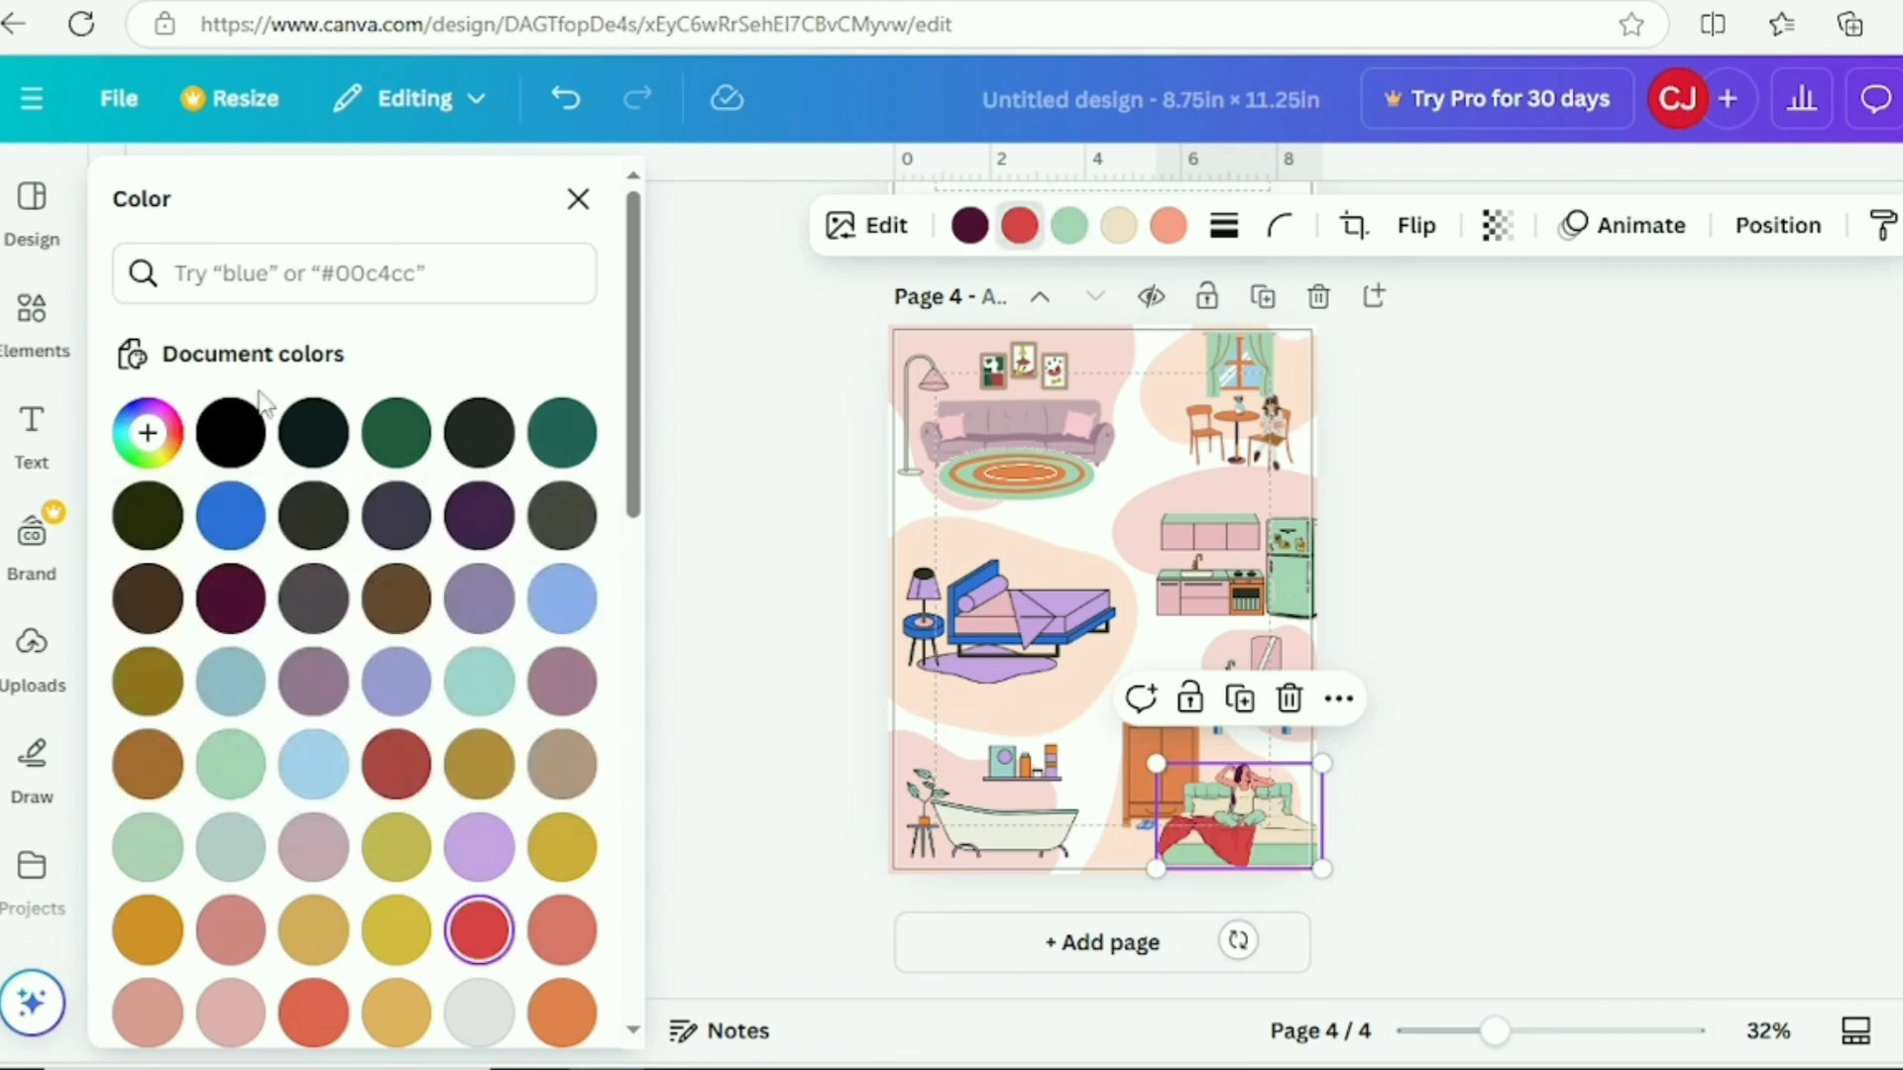
{"action": "left_click", "coordinate": [146, 433]}
{"action": "left_click", "coordinate": [538, 754]}
{"action": "left_click", "coordinate": [1024, 482]}
{"action": "left_click", "coordinate": [1478, 636]}
- Replace the light blue accent of the wardrobe graphic with a dark brown document color
{"action": "left_click", "coordinate": [1160, 768]}
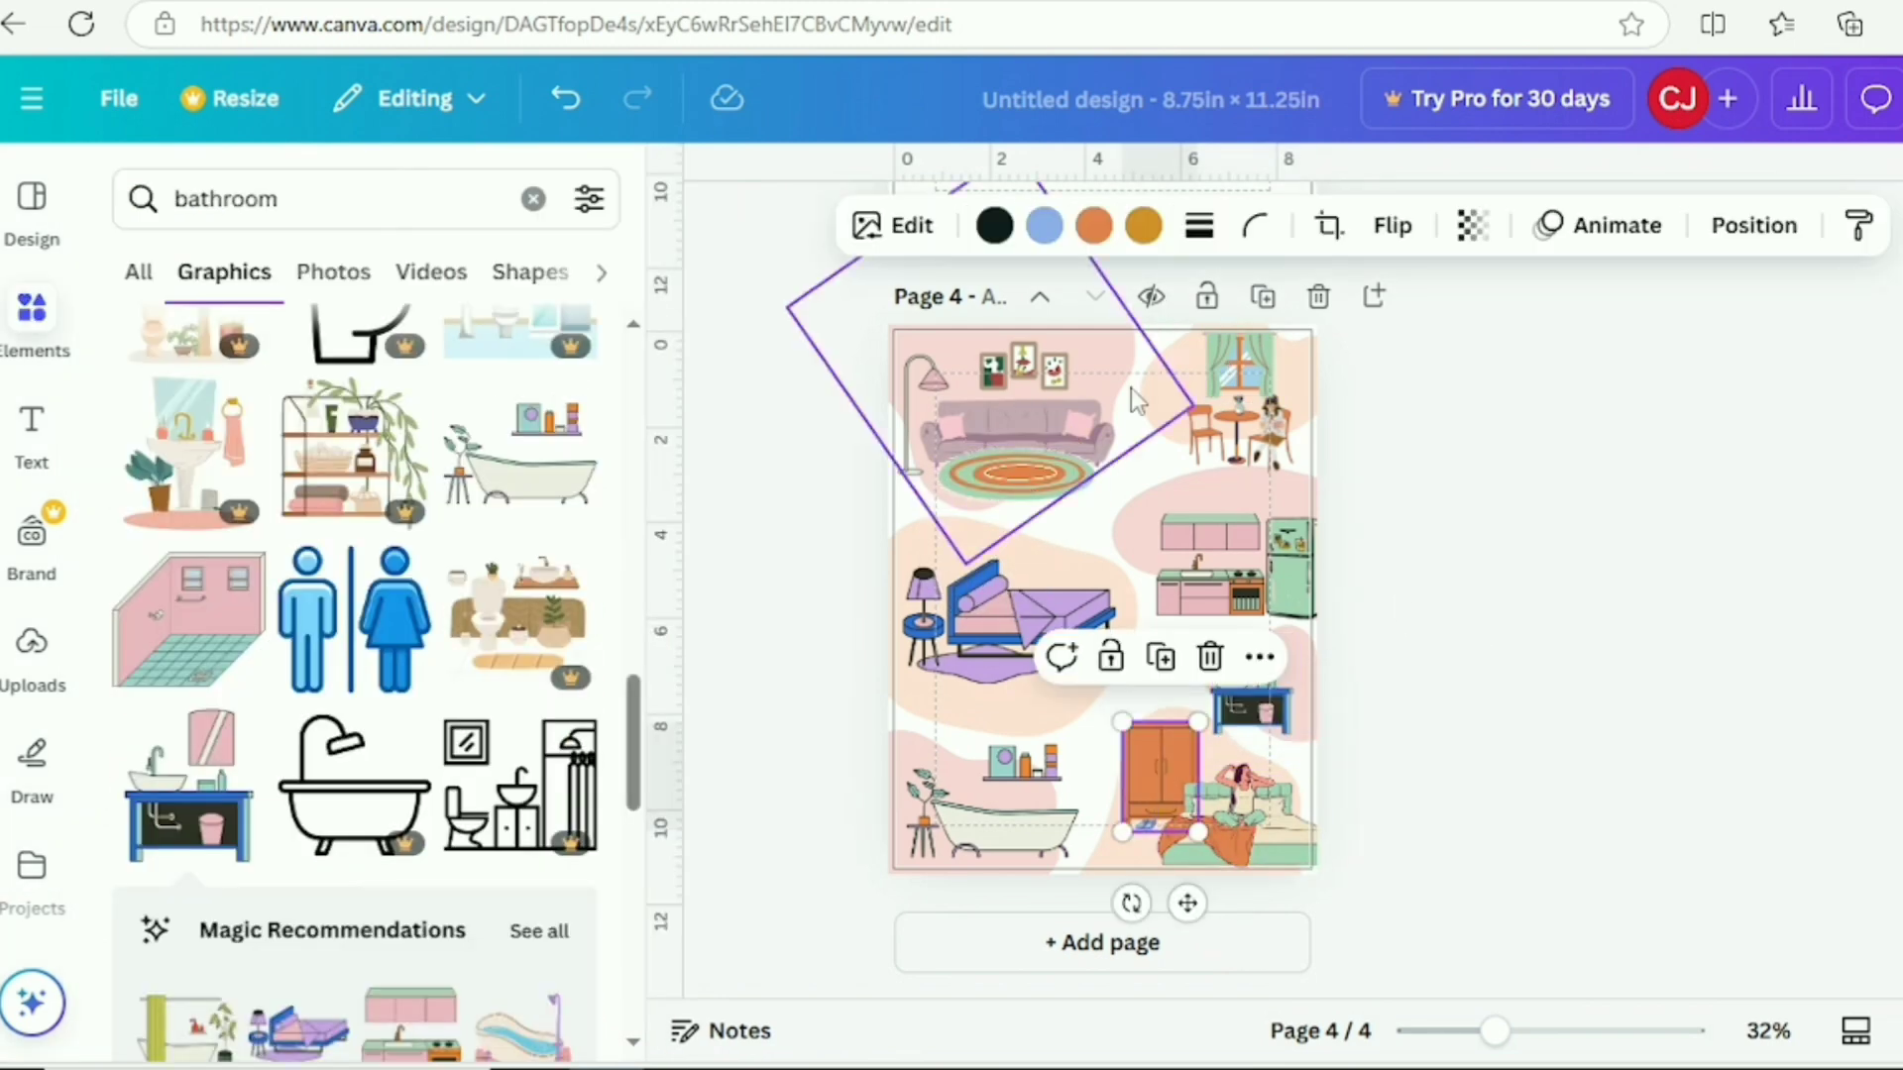
{"action": "left_click", "coordinate": [1044, 226]}
{"action": "left_click", "coordinate": [398, 602]}
{"action": "left_click", "coordinate": [1488, 684]}
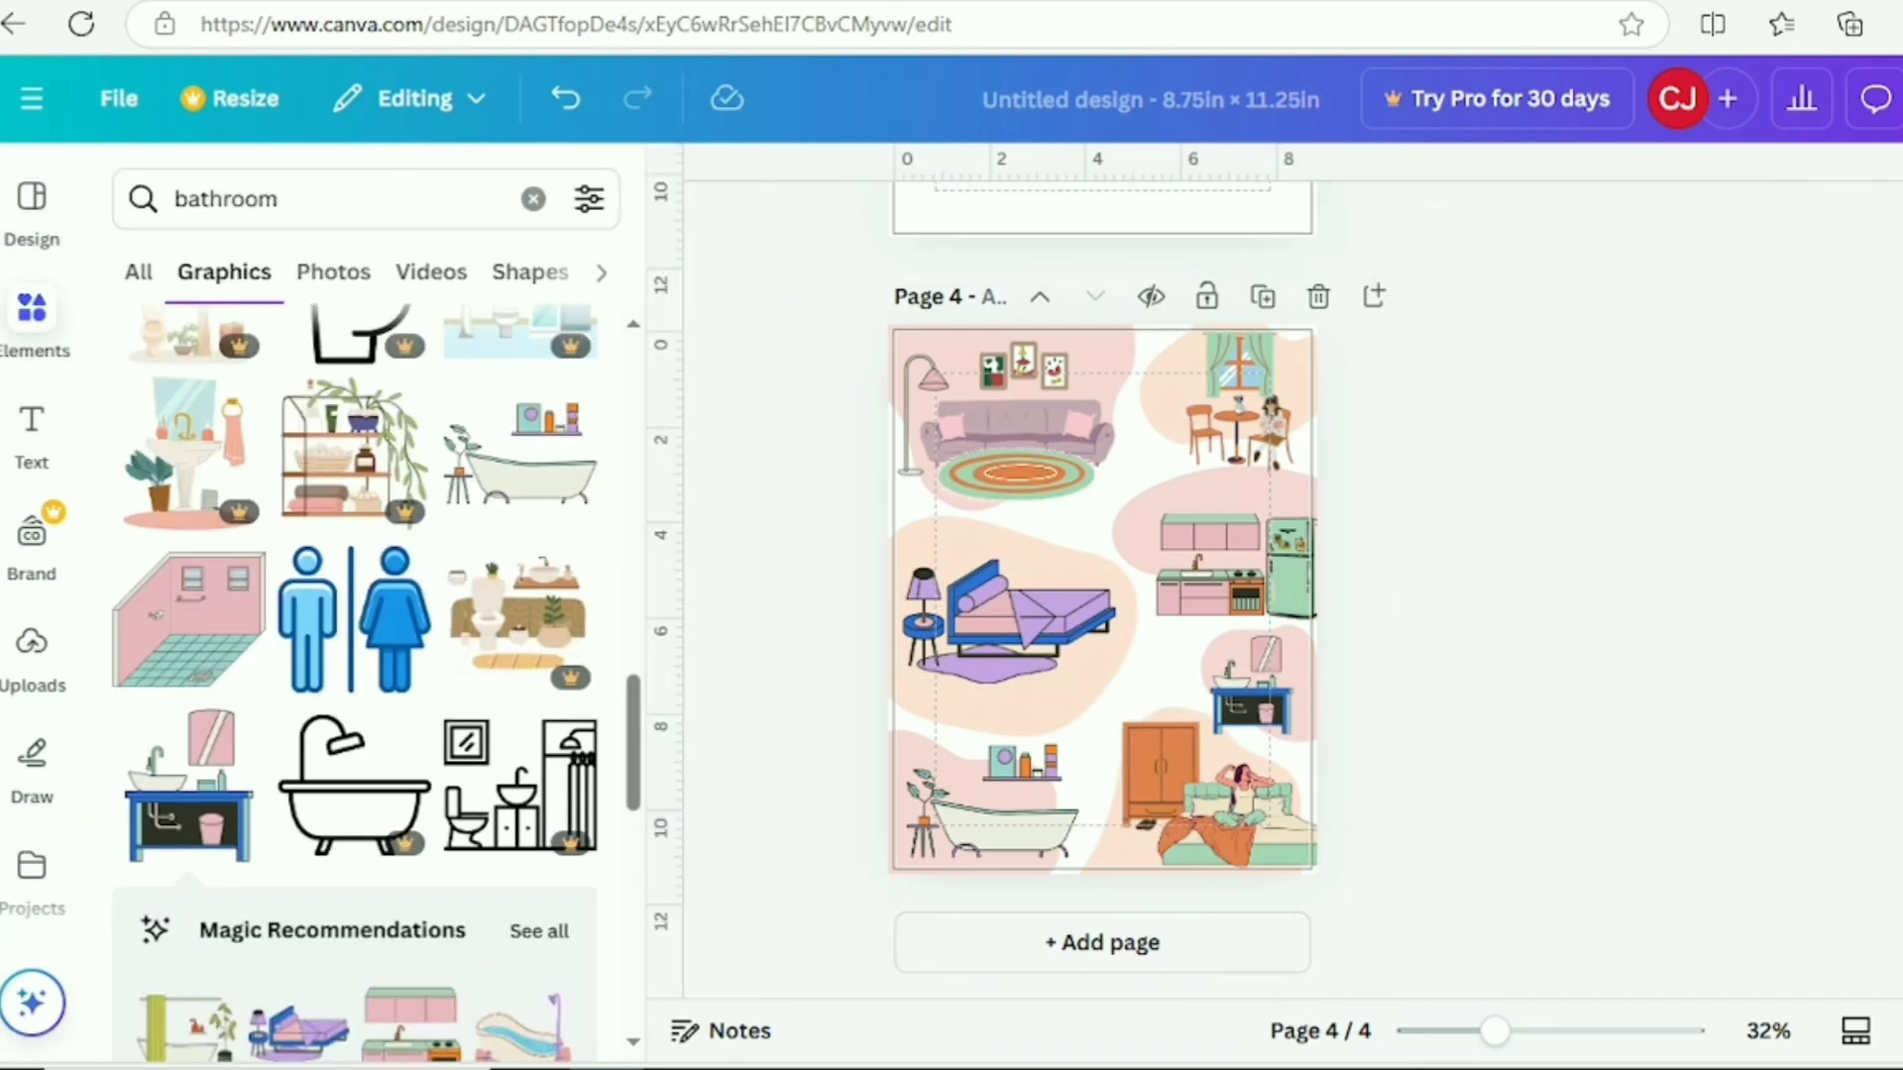
- Recolor the floor lamp's pink shade with mint green sampled from the refrigerator
{"action": "left_click", "coordinate": [916, 378]}
{"action": "left_click", "coordinate": [1068, 226]}
{"action": "left_click", "coordinate": [147, 433]}
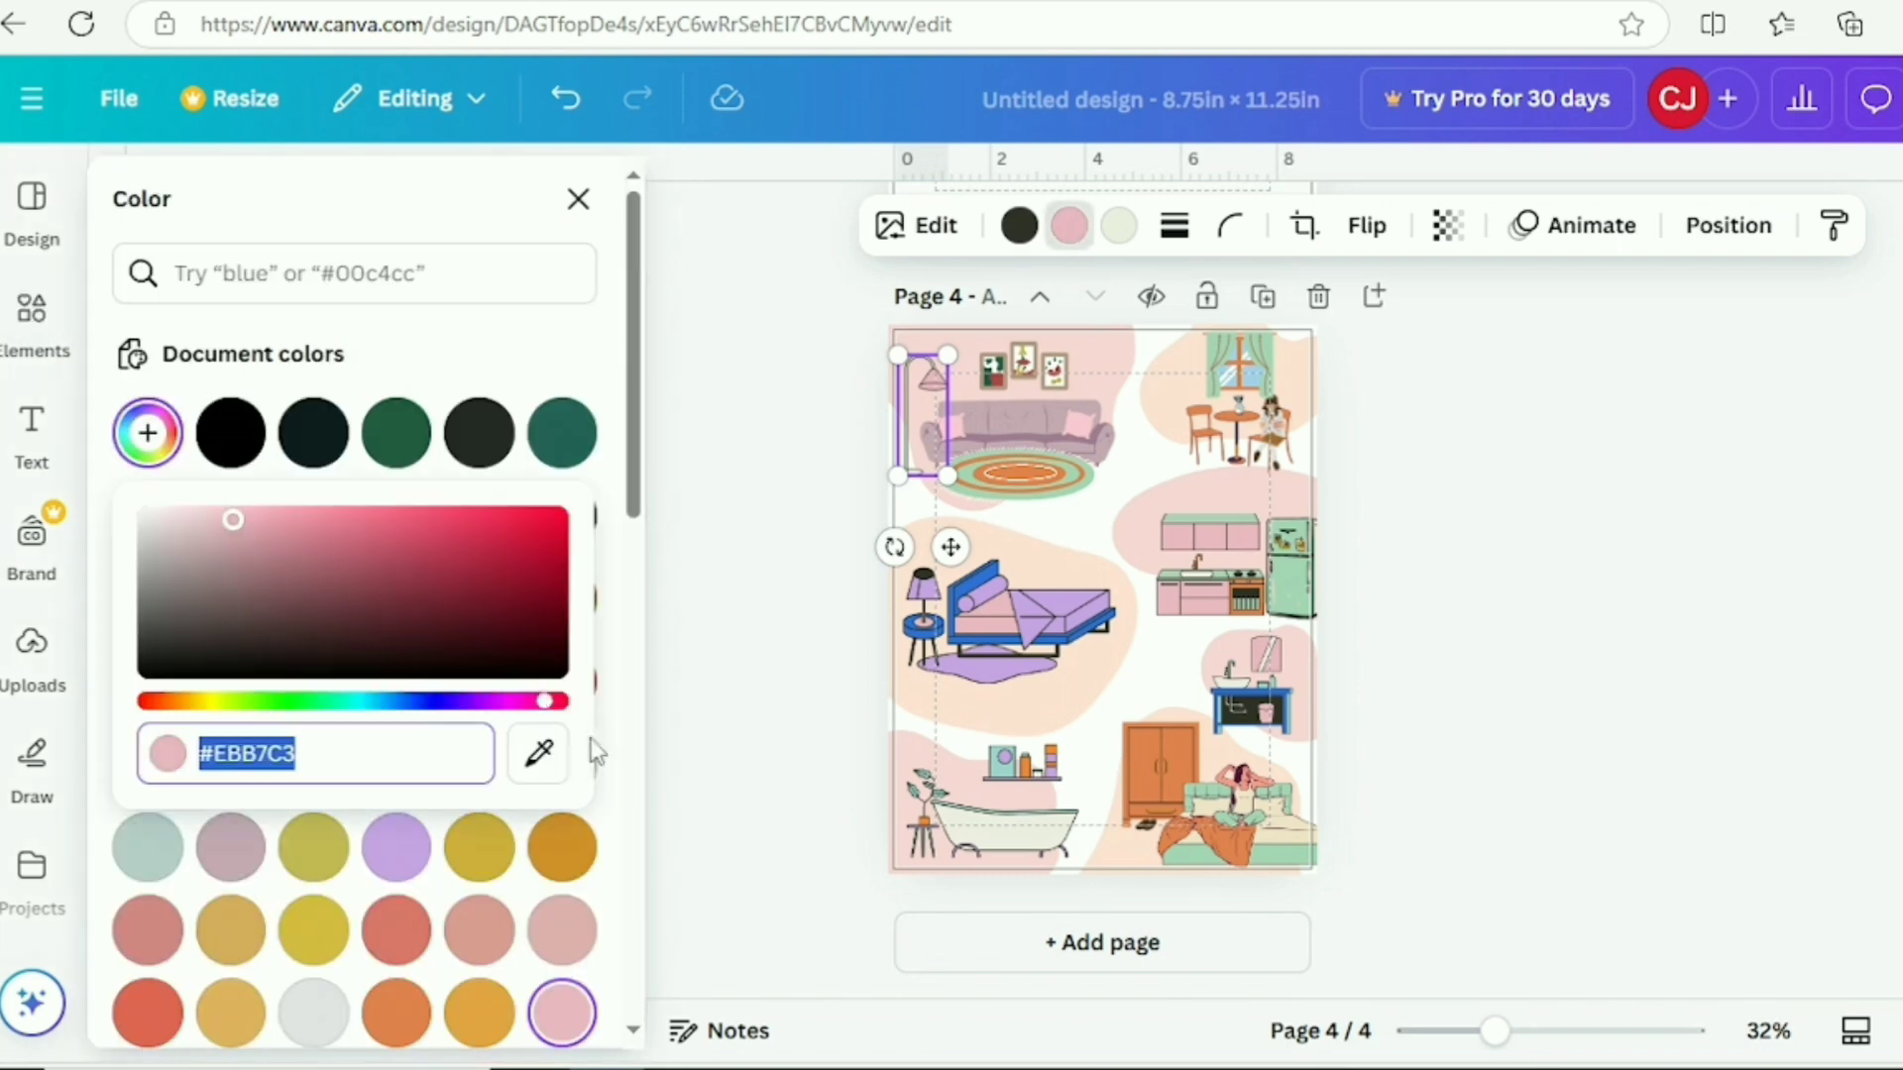
{"action": "left_click", "coordinate": [538, 755]}
{"action": "left_click", "coordinate": [1285, 607]}
- Try mint green, sampled from the seated woman's bed, on the sofa's pink cushions
{"action": "left_click", "coordinate": [1078, 412]}
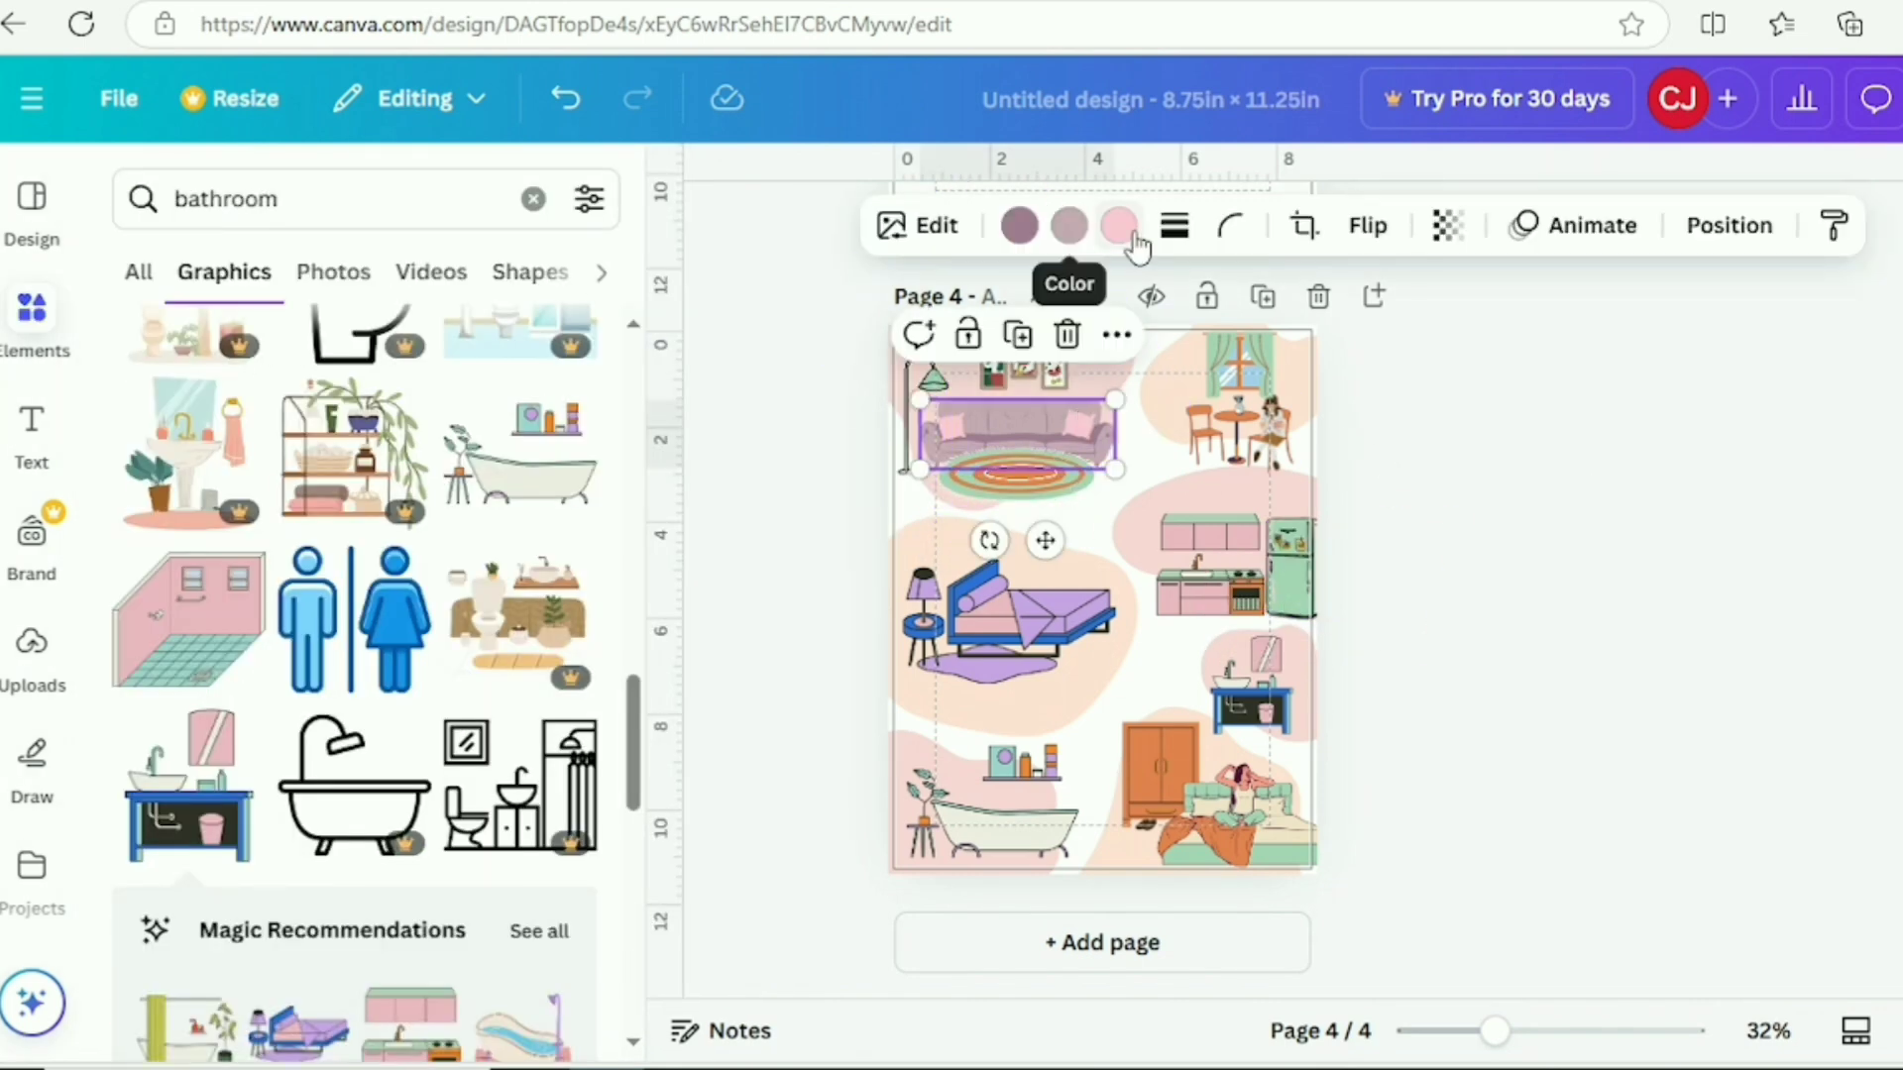
{"action": "left_click", "coordinate": [1118, 226]}
{"action": "left_click", "coordinate": [146, 433]}
{"action": "left_click", "coordinate": [538, 755]}
{"action": "left_click", "coordinate": [1276, 869]}
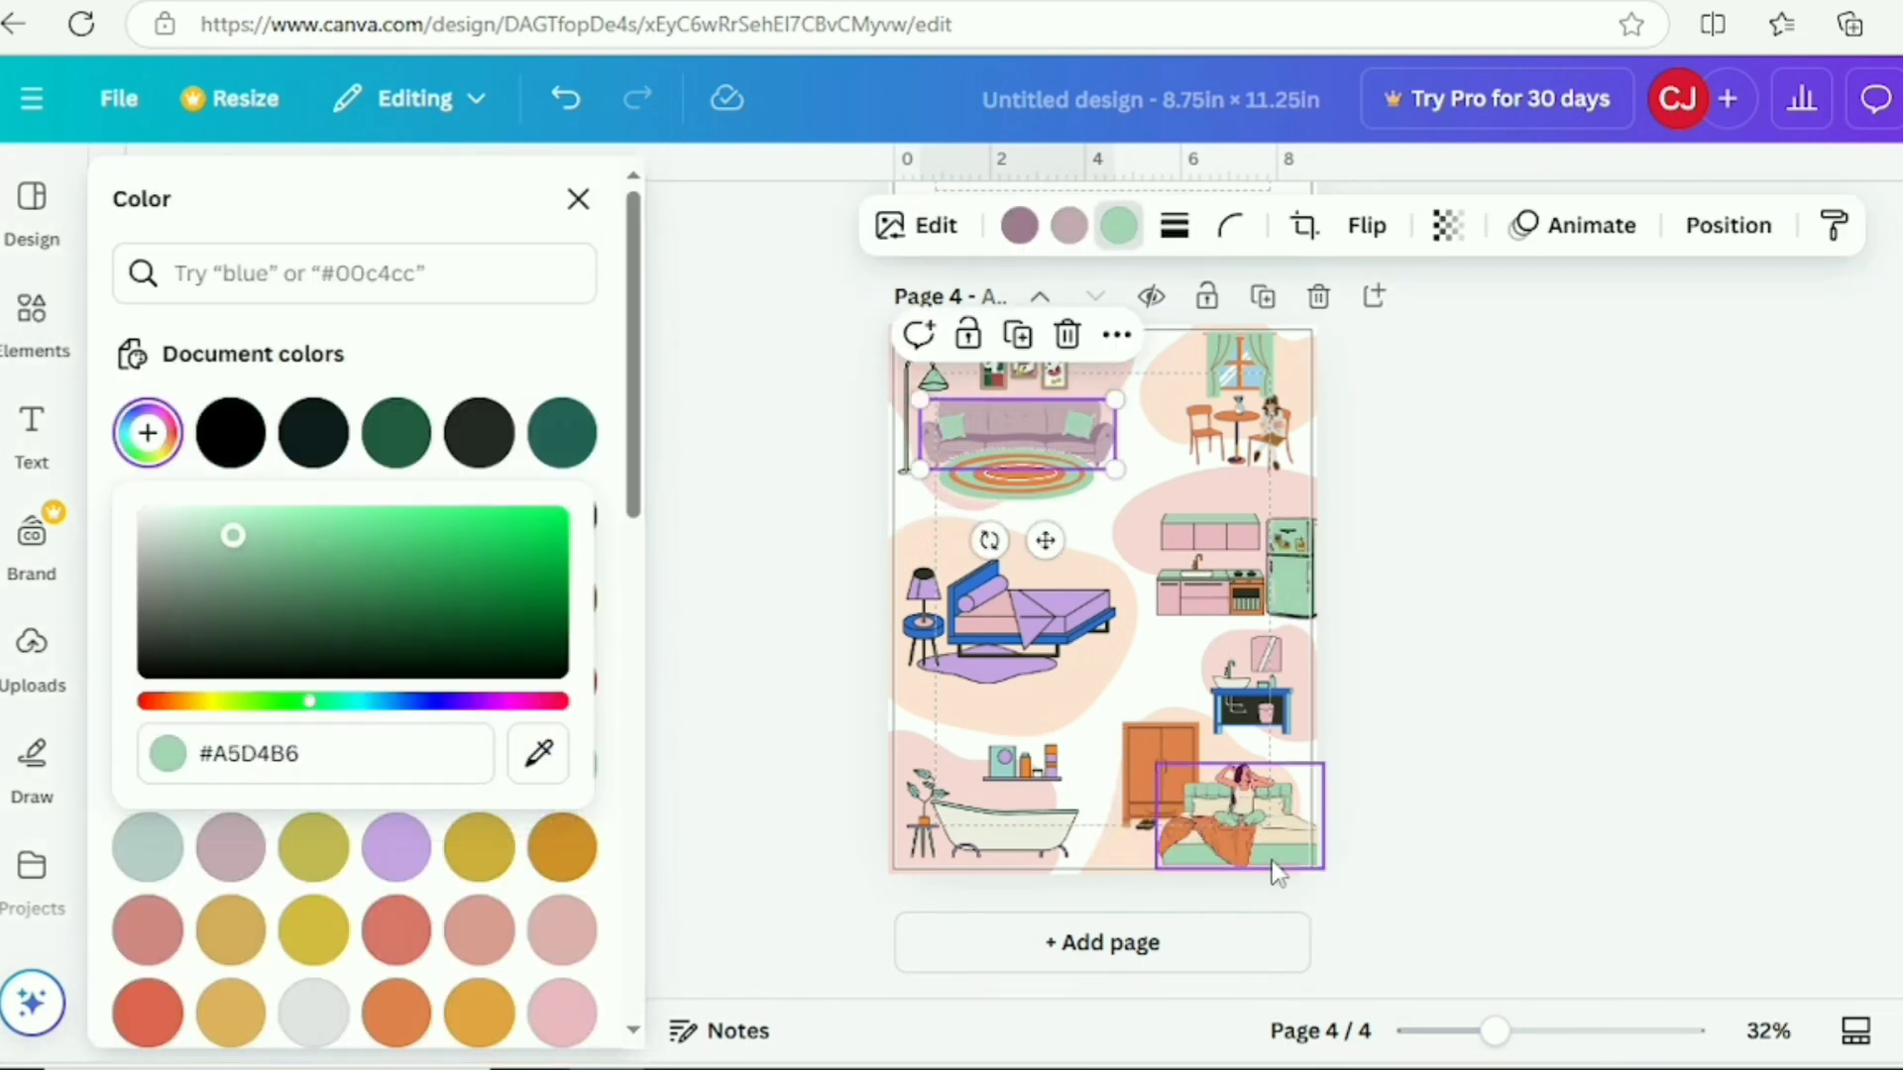
- Recolor the sofa cushions with orange sampled from the wardrobe
{"action": "left_click", "coordinate": [148, 433]}
{"action": "left_click", "coordinate": [148, 434]}
{"action": "left_click", "coordinate": [538, 754]}
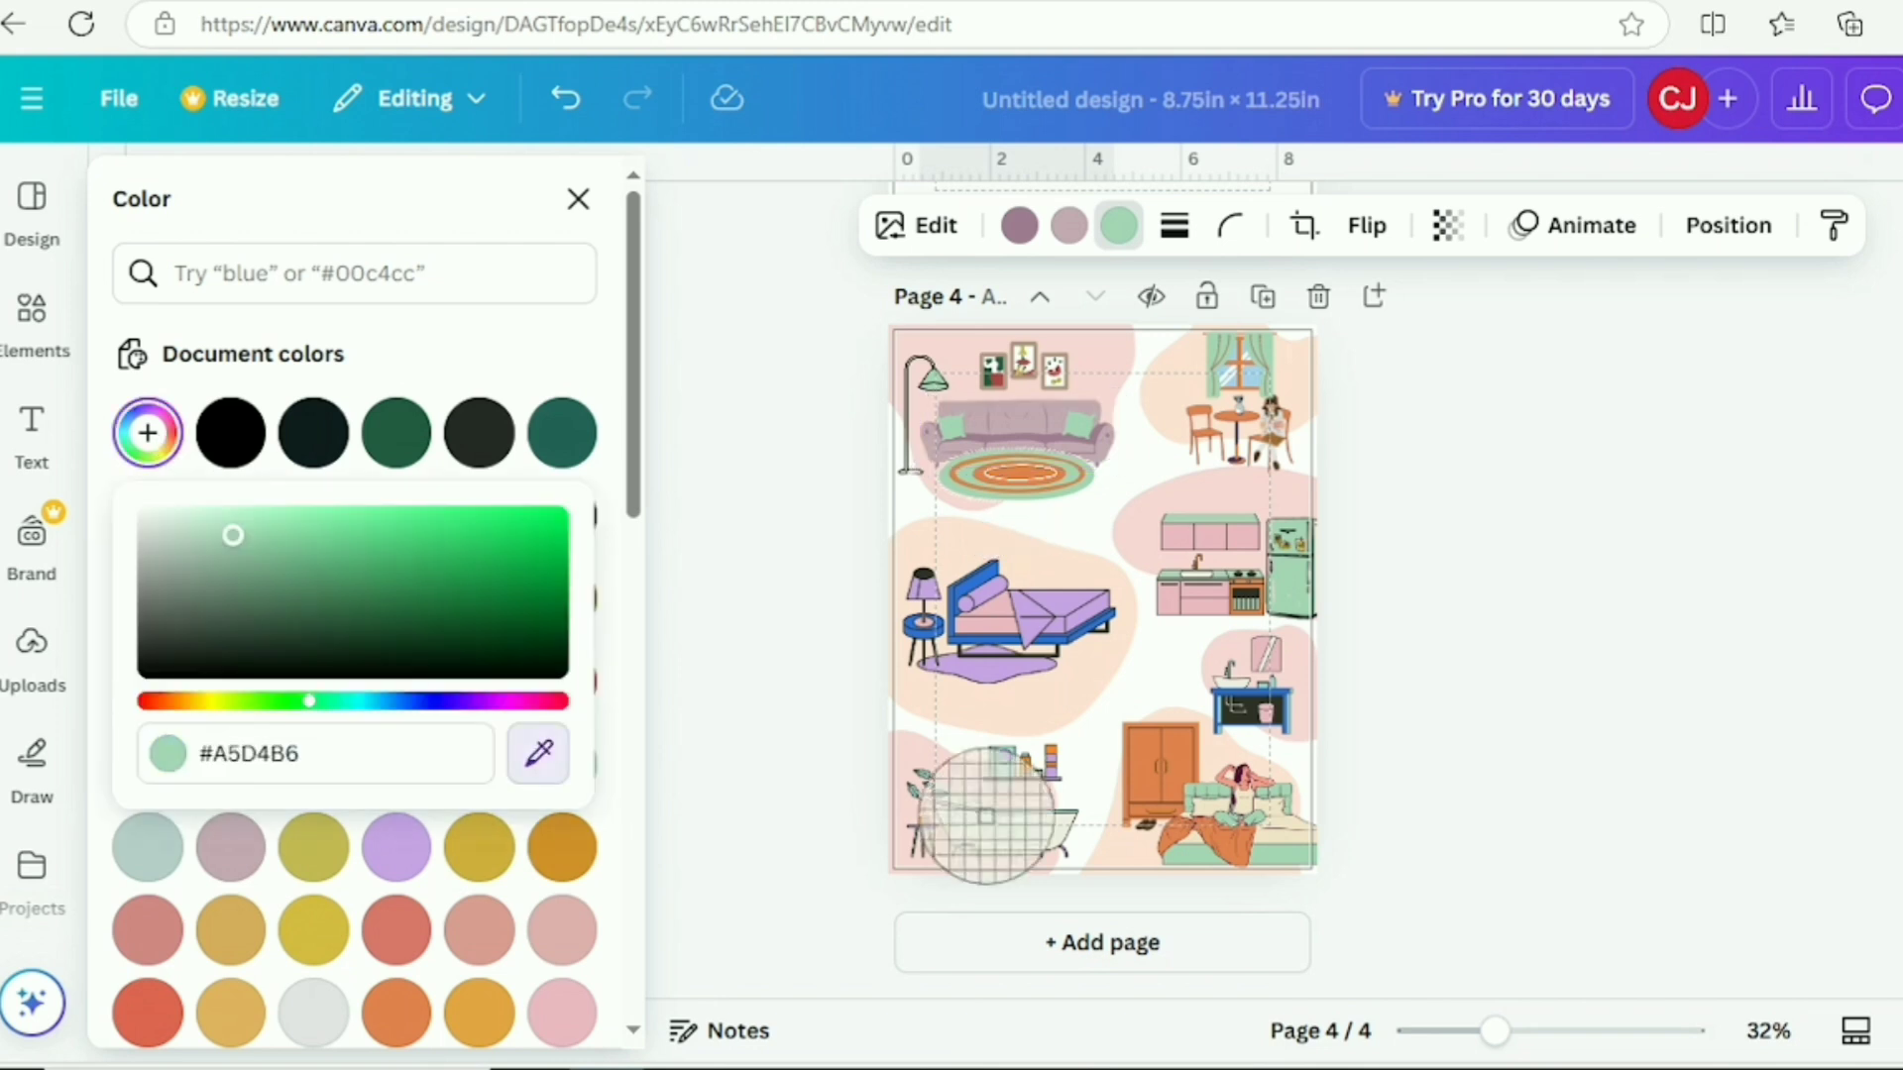
{"action": "left_click", "coordinate": [1144, 770]}
- Recolor the sofa's two mauve tones with mint green sampled from the bed and a green sampled from the refrigerator
{"action": "left_click", "coordinate": [1067, 227]}
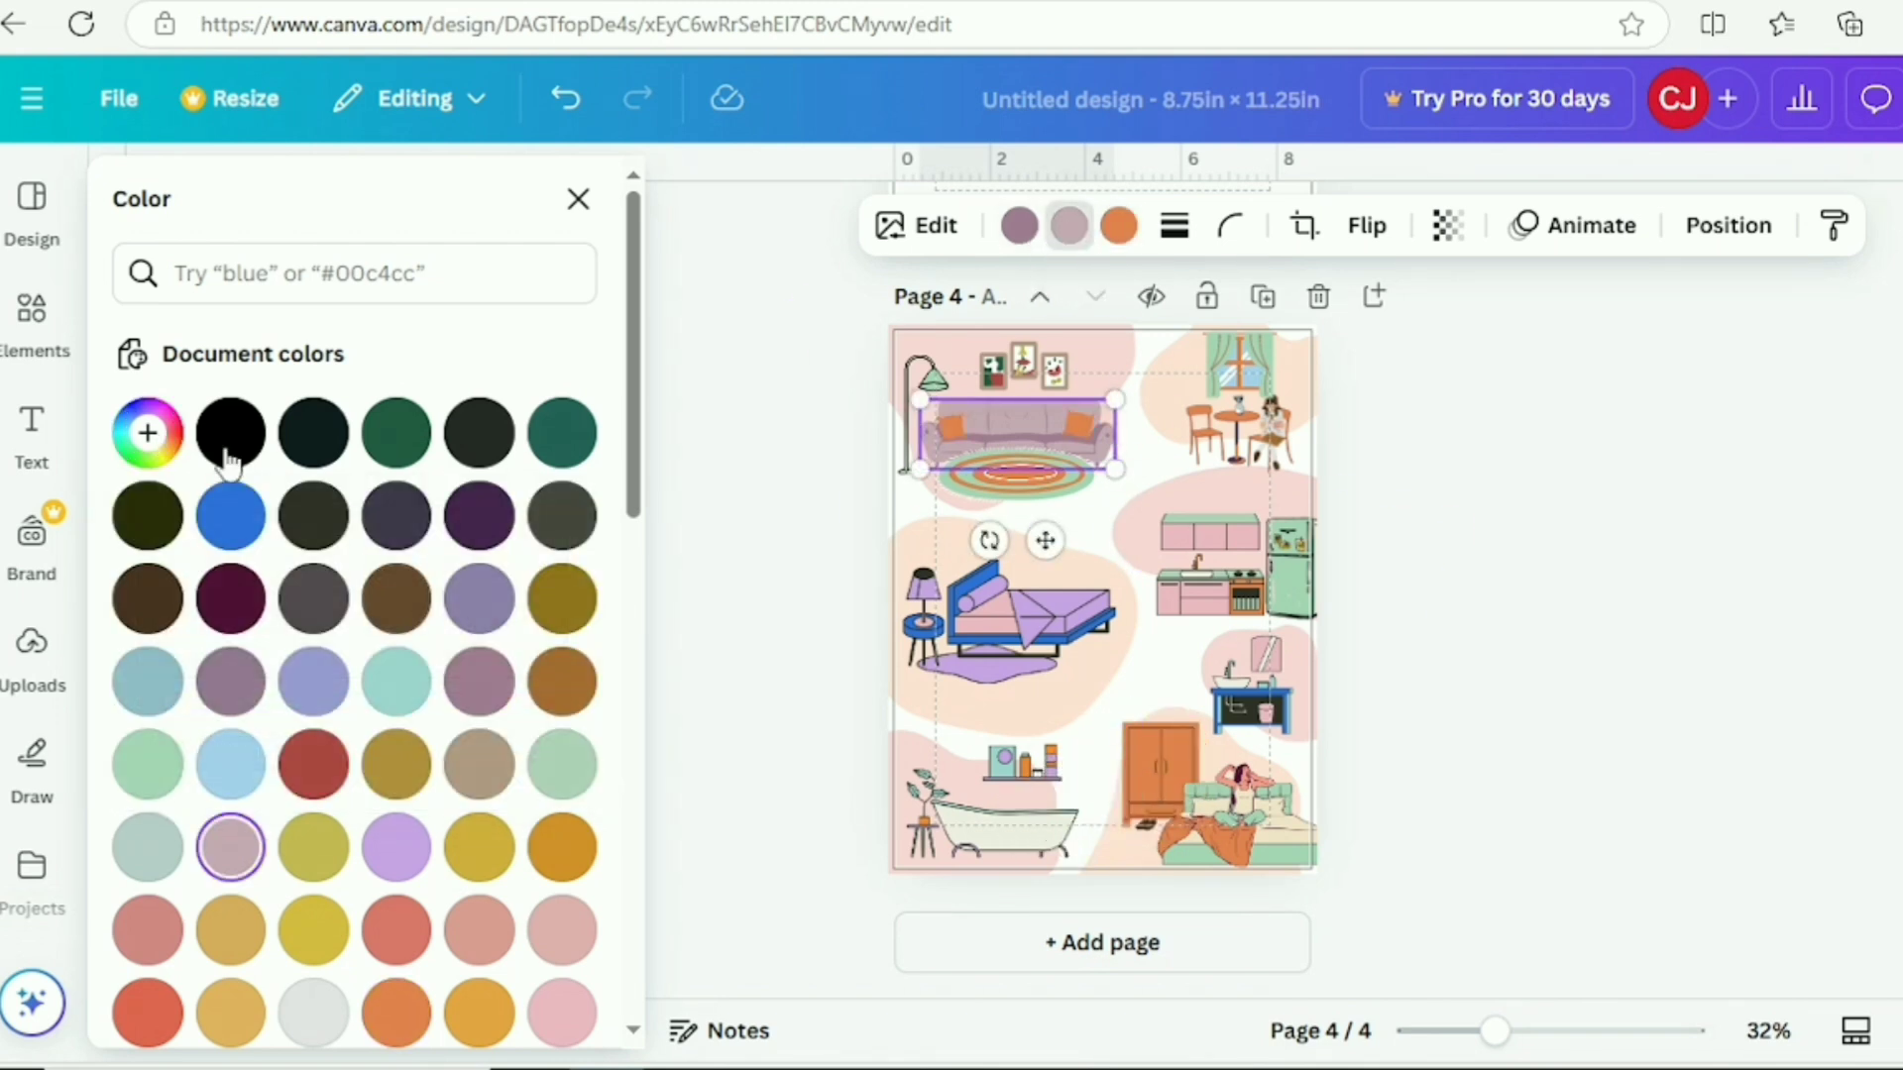
{"action": "left_click", "coordinate": [148, 433]}
{"action": "left_click", "coordinate": [538, 754]}
{"action": "left_click", "coordinate": [1195, 850]}
{"action": "left_click", "coordinate": [1019, 227]}
{"action": "left_click", "coordinate": [148, 433]}
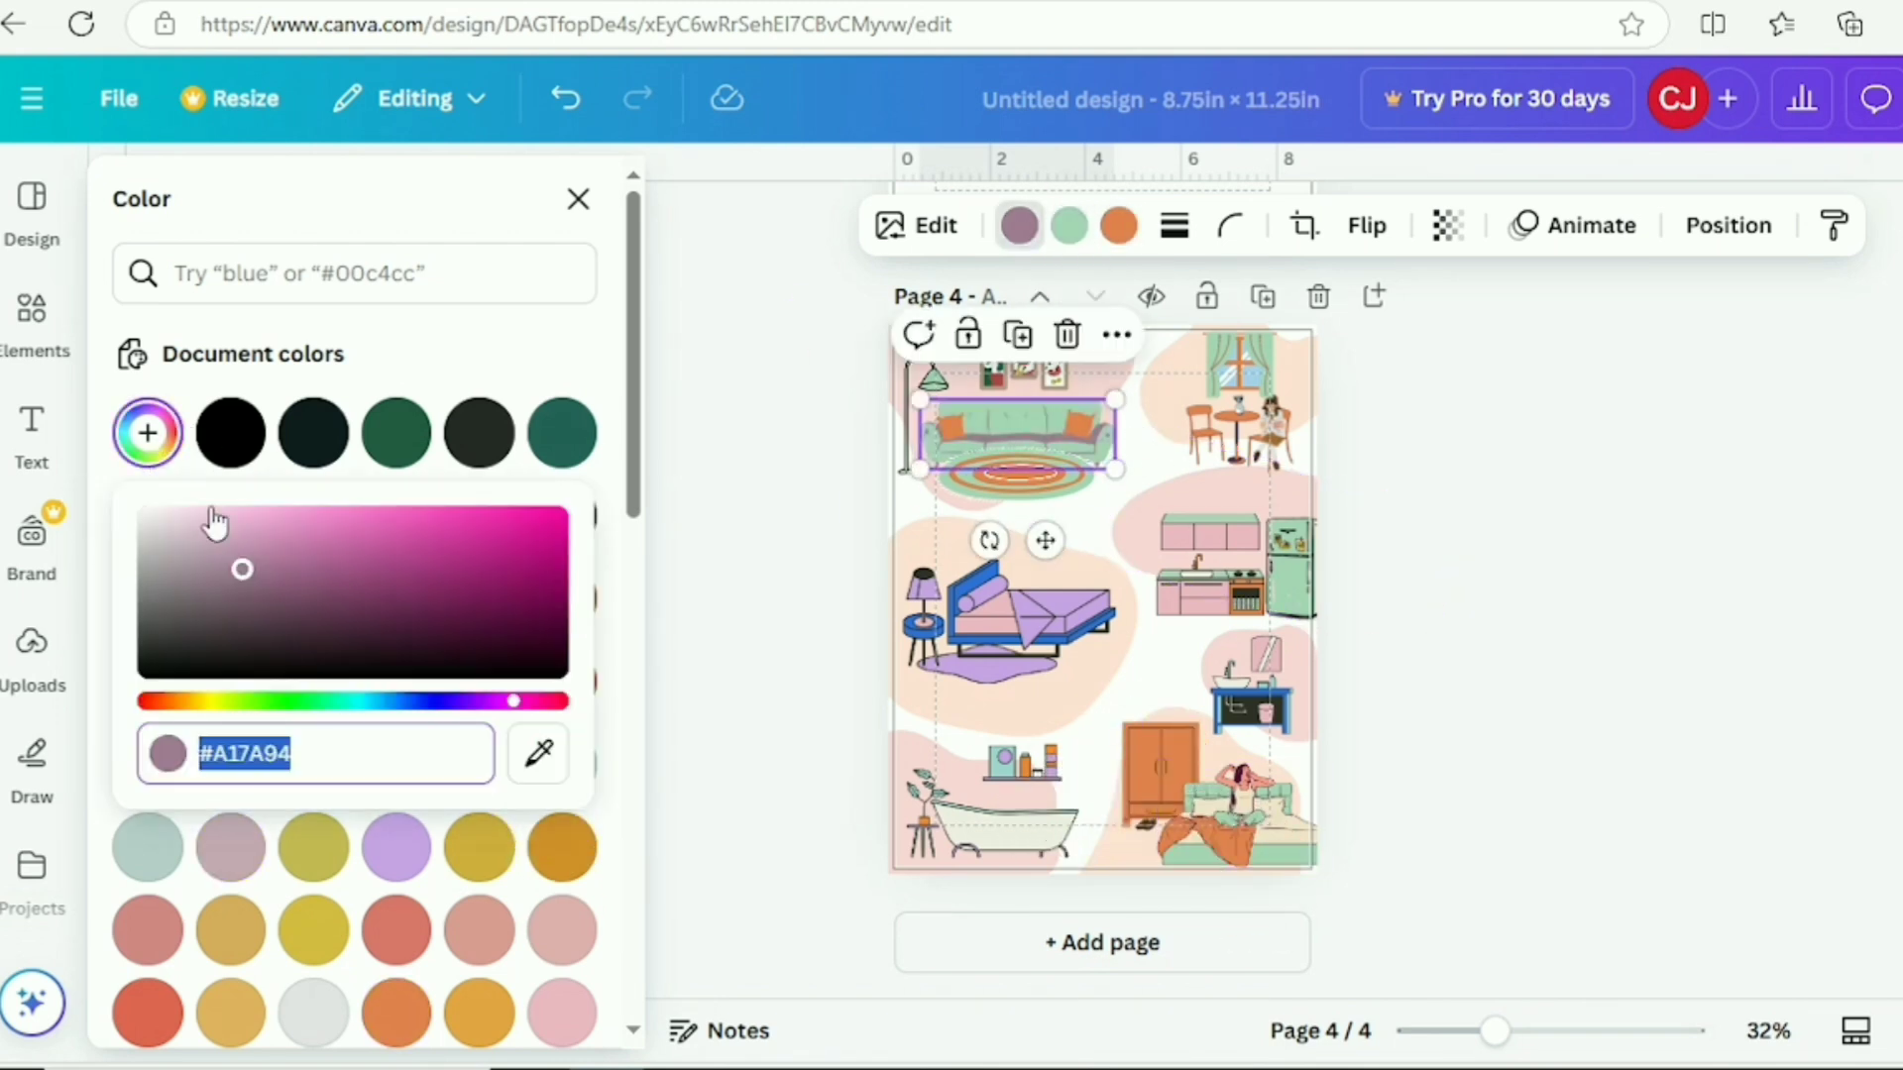
{"action": "left_click", "coordinate": [538, 754]}
{"action": "left_click", "coordinate": [1285, 588]}
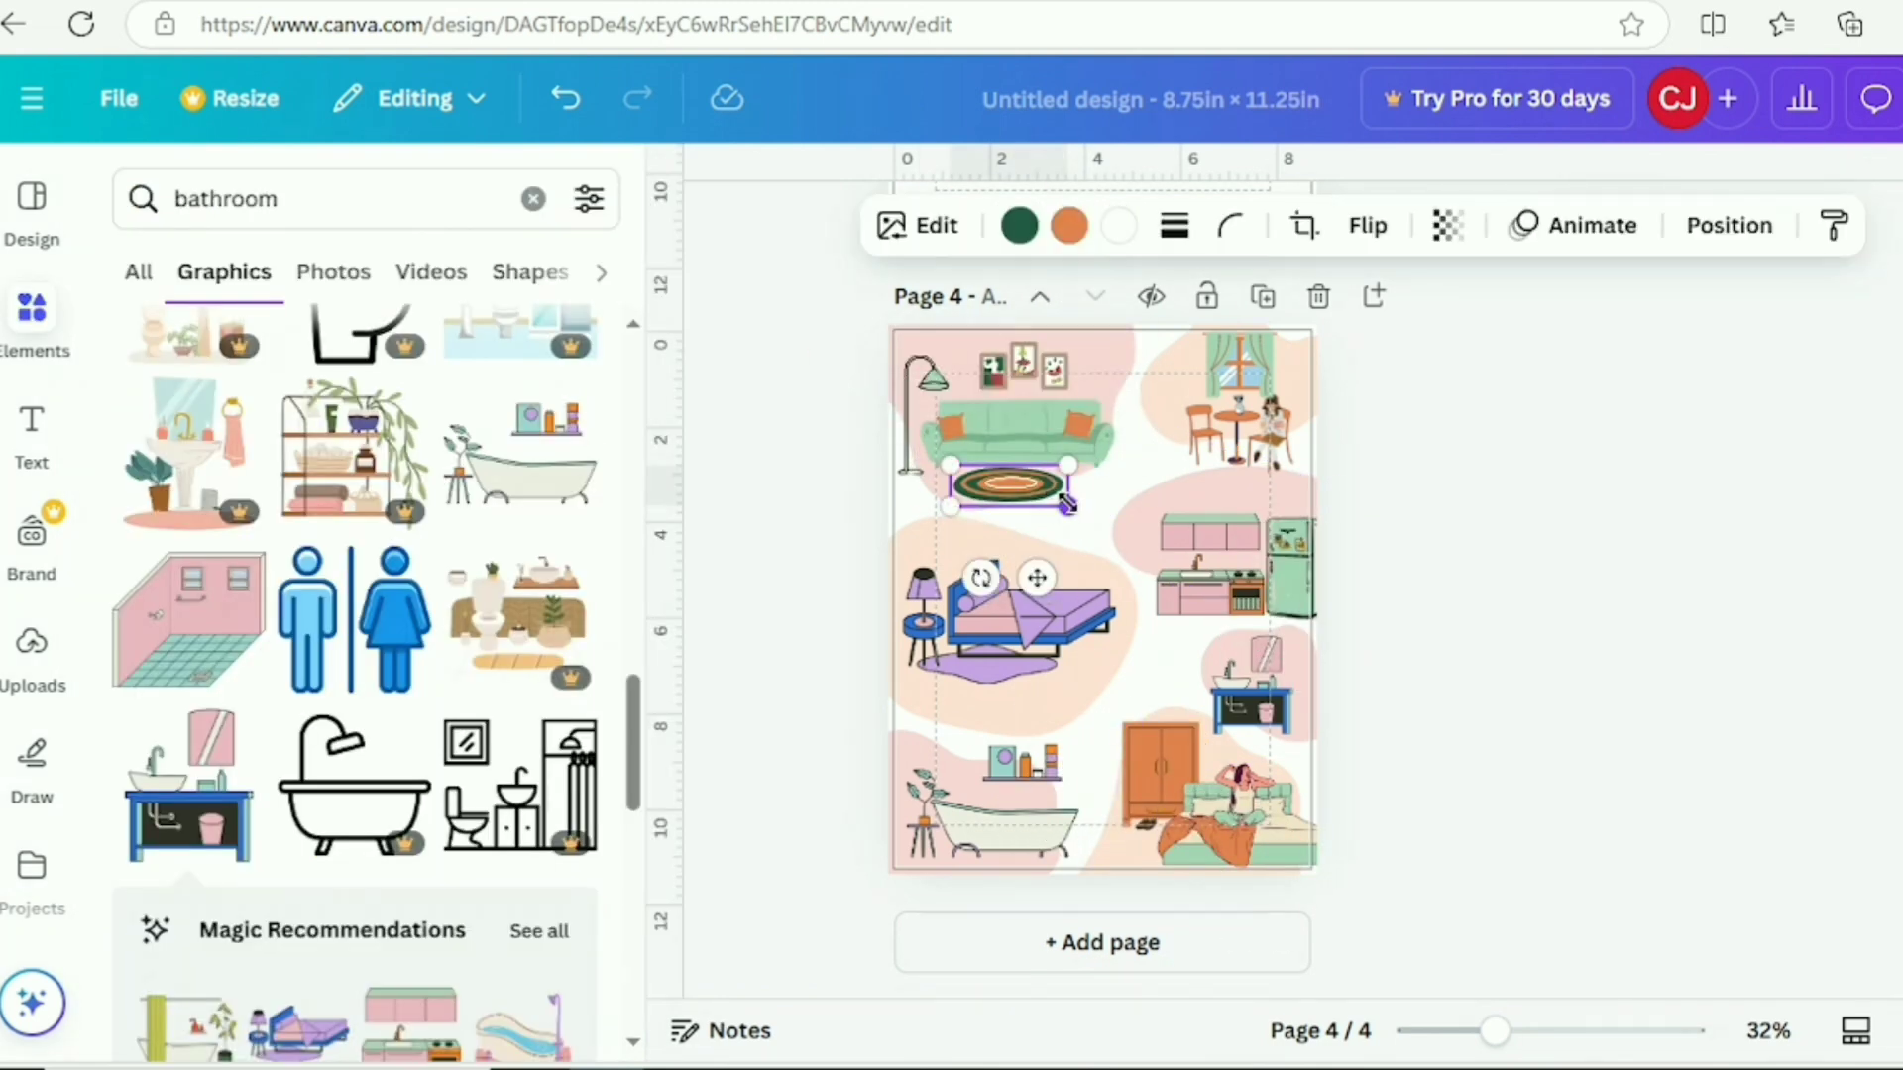
- Center the small oval rug beneath the sofa
{"action": "left_click_drag", "start_coordinate": [1037, 576], "coordinate": [1050, 577]}
{"action": "left_click", "coordinate": [1453, 551]}
- Recolor the wall pictures above the sofa, changing red to muted purple and olive yellow to #d1ae3f
{"action": "left_click", "coordinate": [1025, 371]}
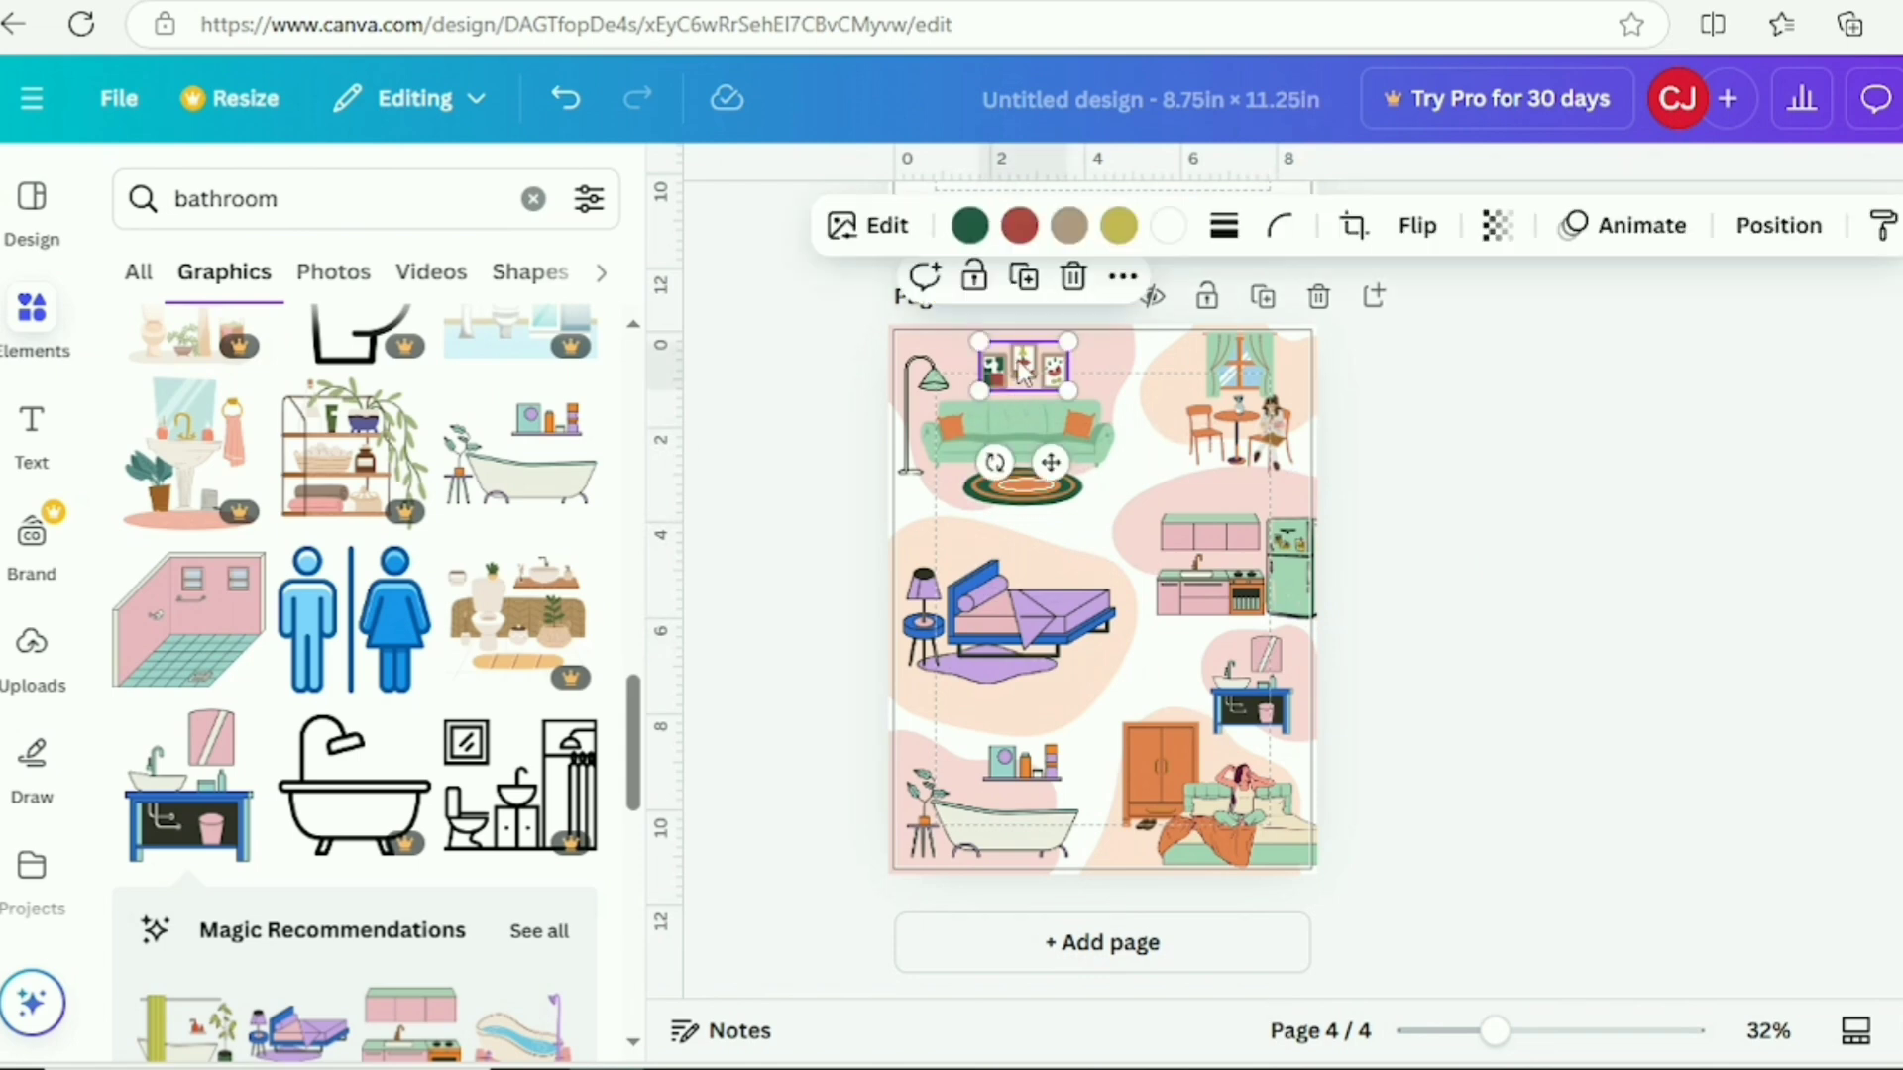
{"action": "left_click", "coordinate": [1024, 233]}
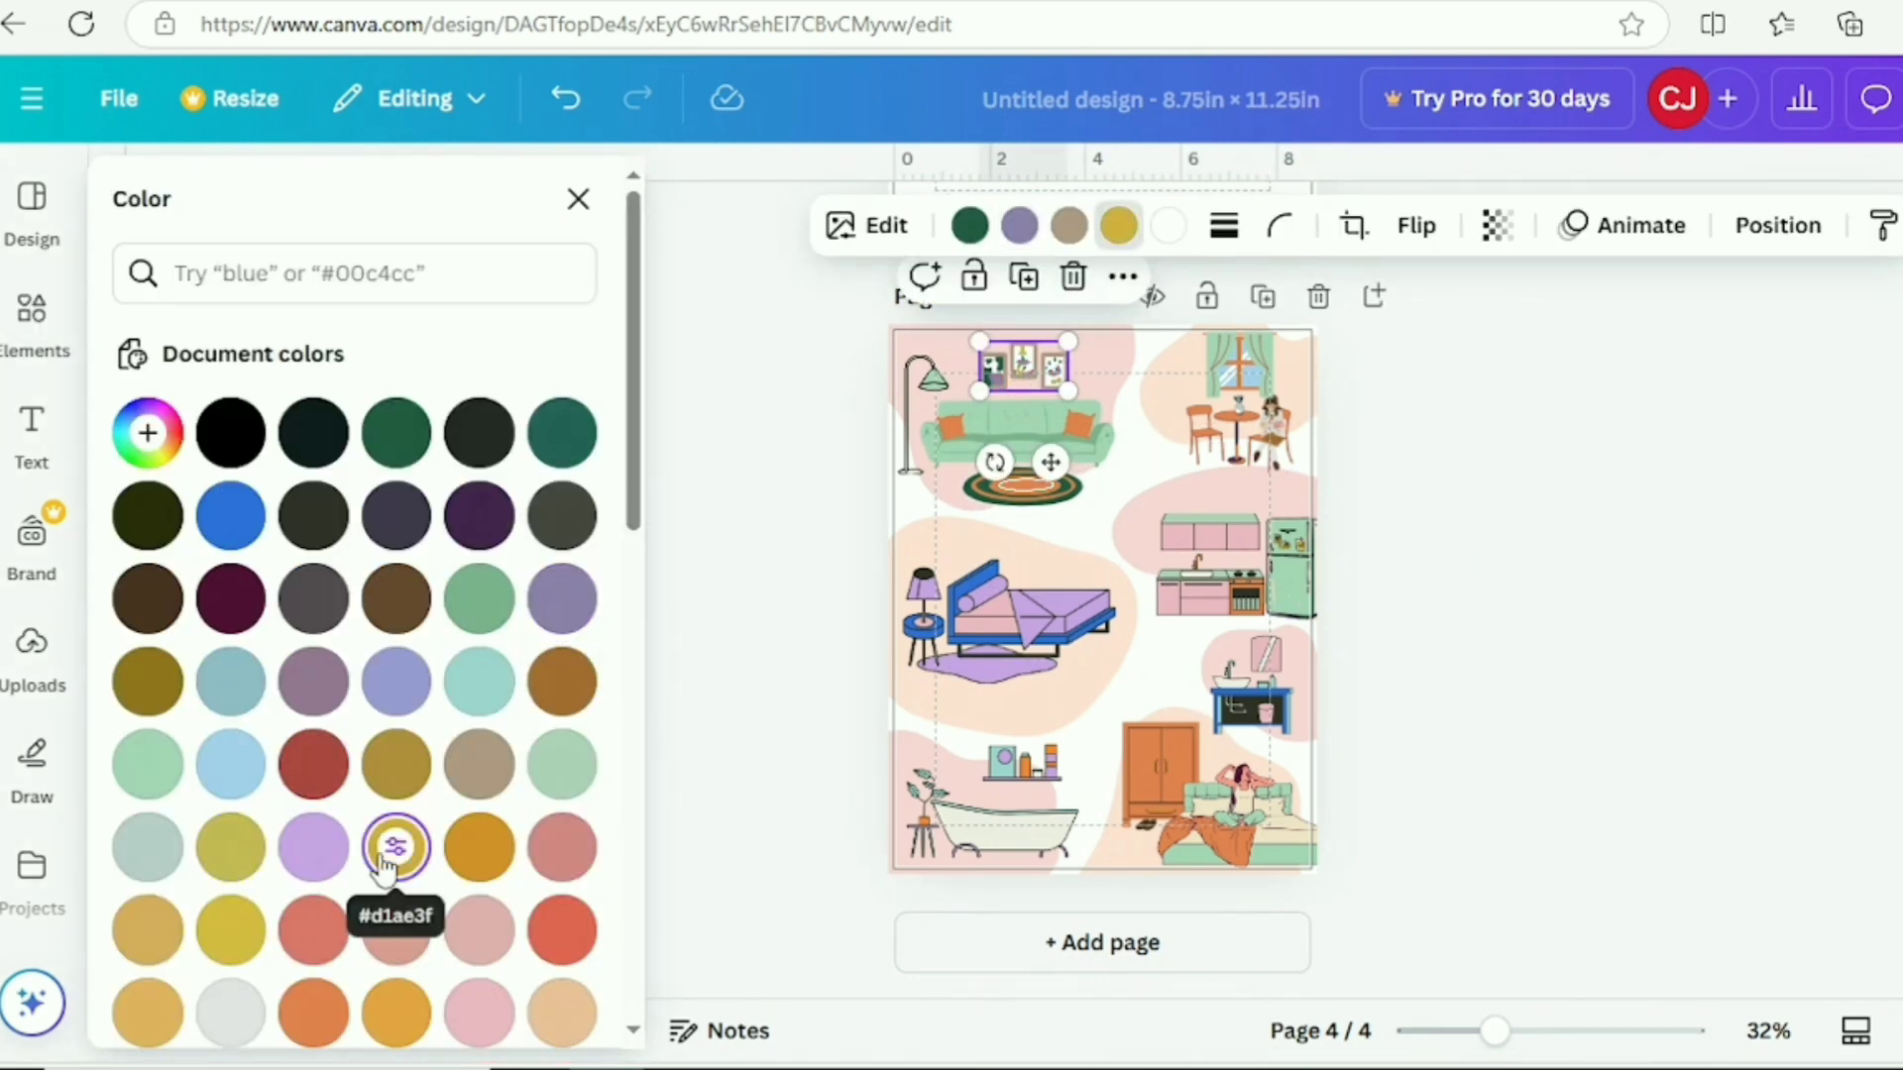
{"action": "left_click", "coordinate": [1506, 621]}
- Recolor the purple parts of the bed with nightstand and lamp using orange sampled from the wardrobe
{"action": "left_click", "coordinate": [1031, 619]}
{"action": "left_click", "coordinate": [995, 227]}
{"action": "left_click", "coordinate": [1098, 232]}
{"action": "left_click", "coordinate": [147, 433]}
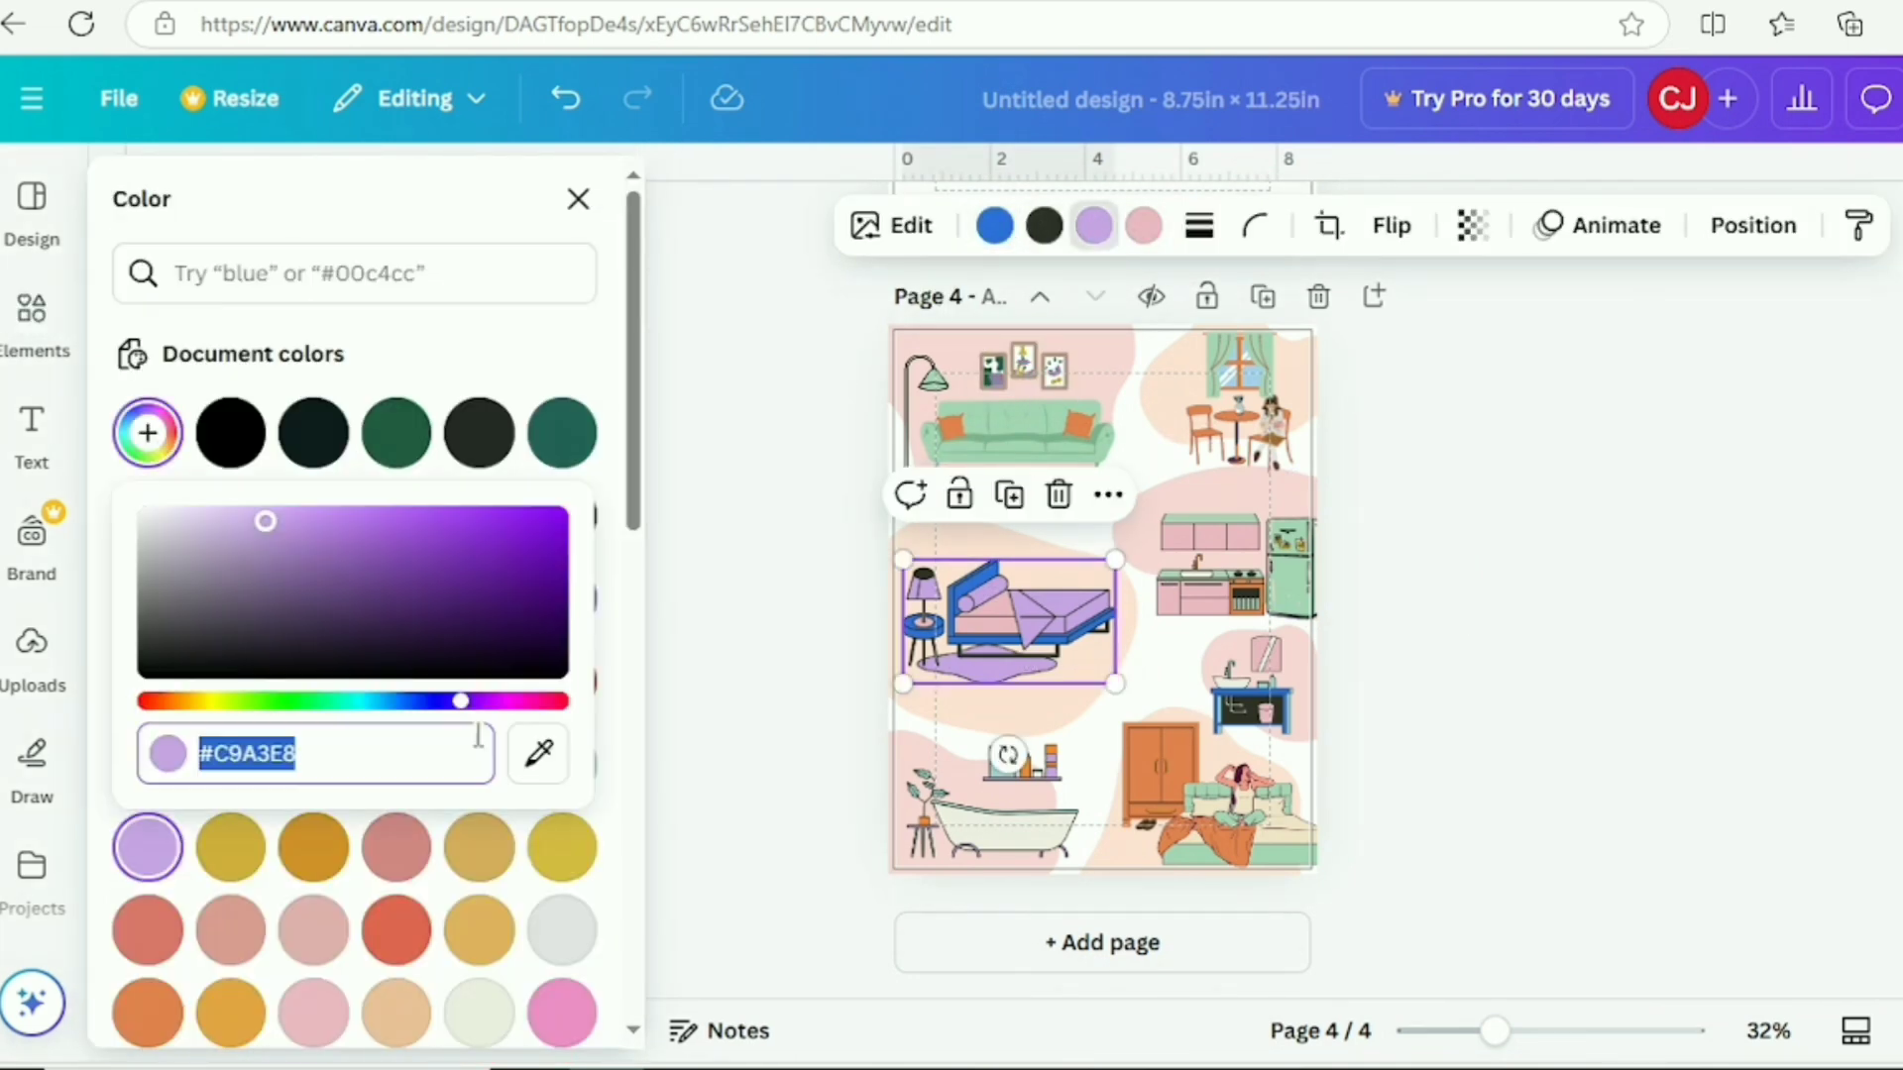
{"action": "left_click", "coordinate": [480, 849]}
{"action": "left_click", "coordinate": [402, 919]}
{"action": "left_click", "coordinate": [148, 433]}
{"action": "left_click", "coordinate": [539, 753]}
{"action": "left_click", "coordinate": [1135, 764]}
- Recolor the blue frame of the bed and nightstand with a dark color sampled from the wardrobe
{"action": "left_click", "coordinate": [995, 236]}
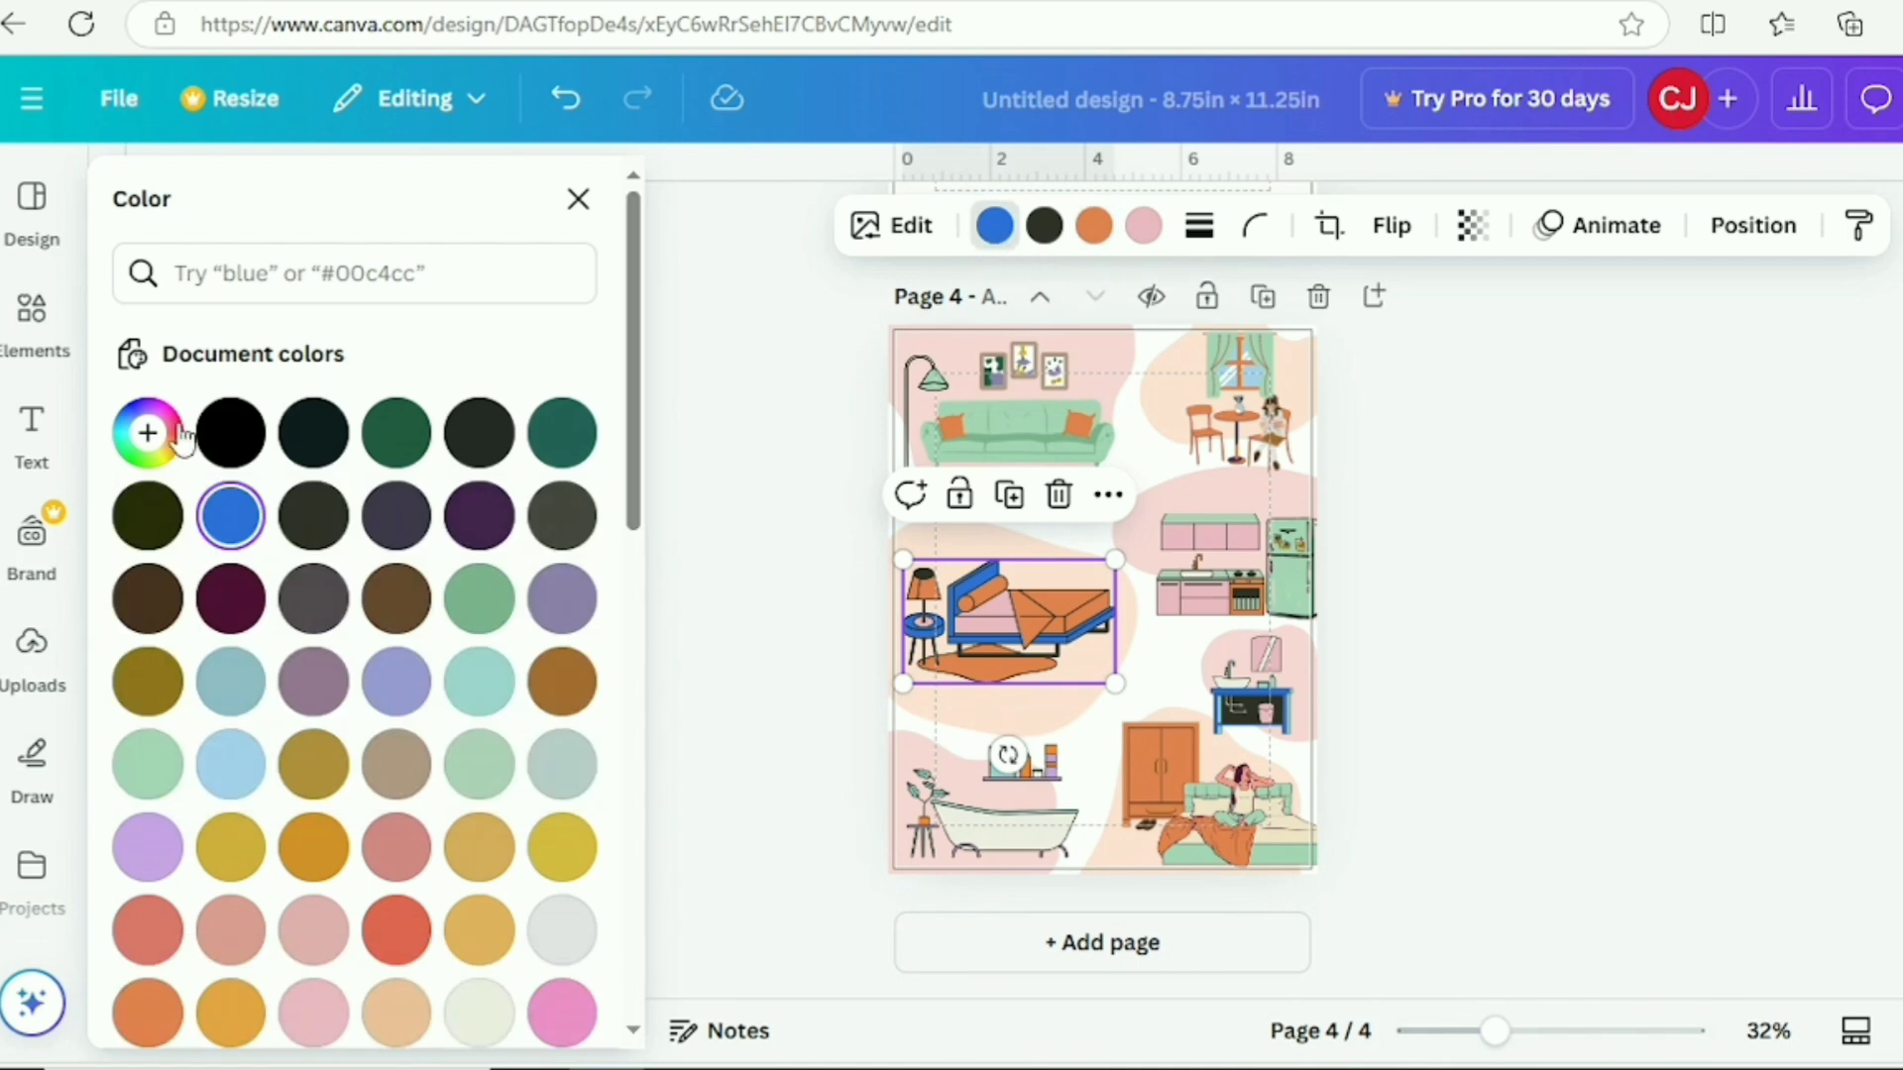
{"action": "left_click", "coordinate": [148, 433]}
{"action": "left_click", "coordinate": [539, 753]}
{"action": "left_click", "coordinate": [1140, 783]}
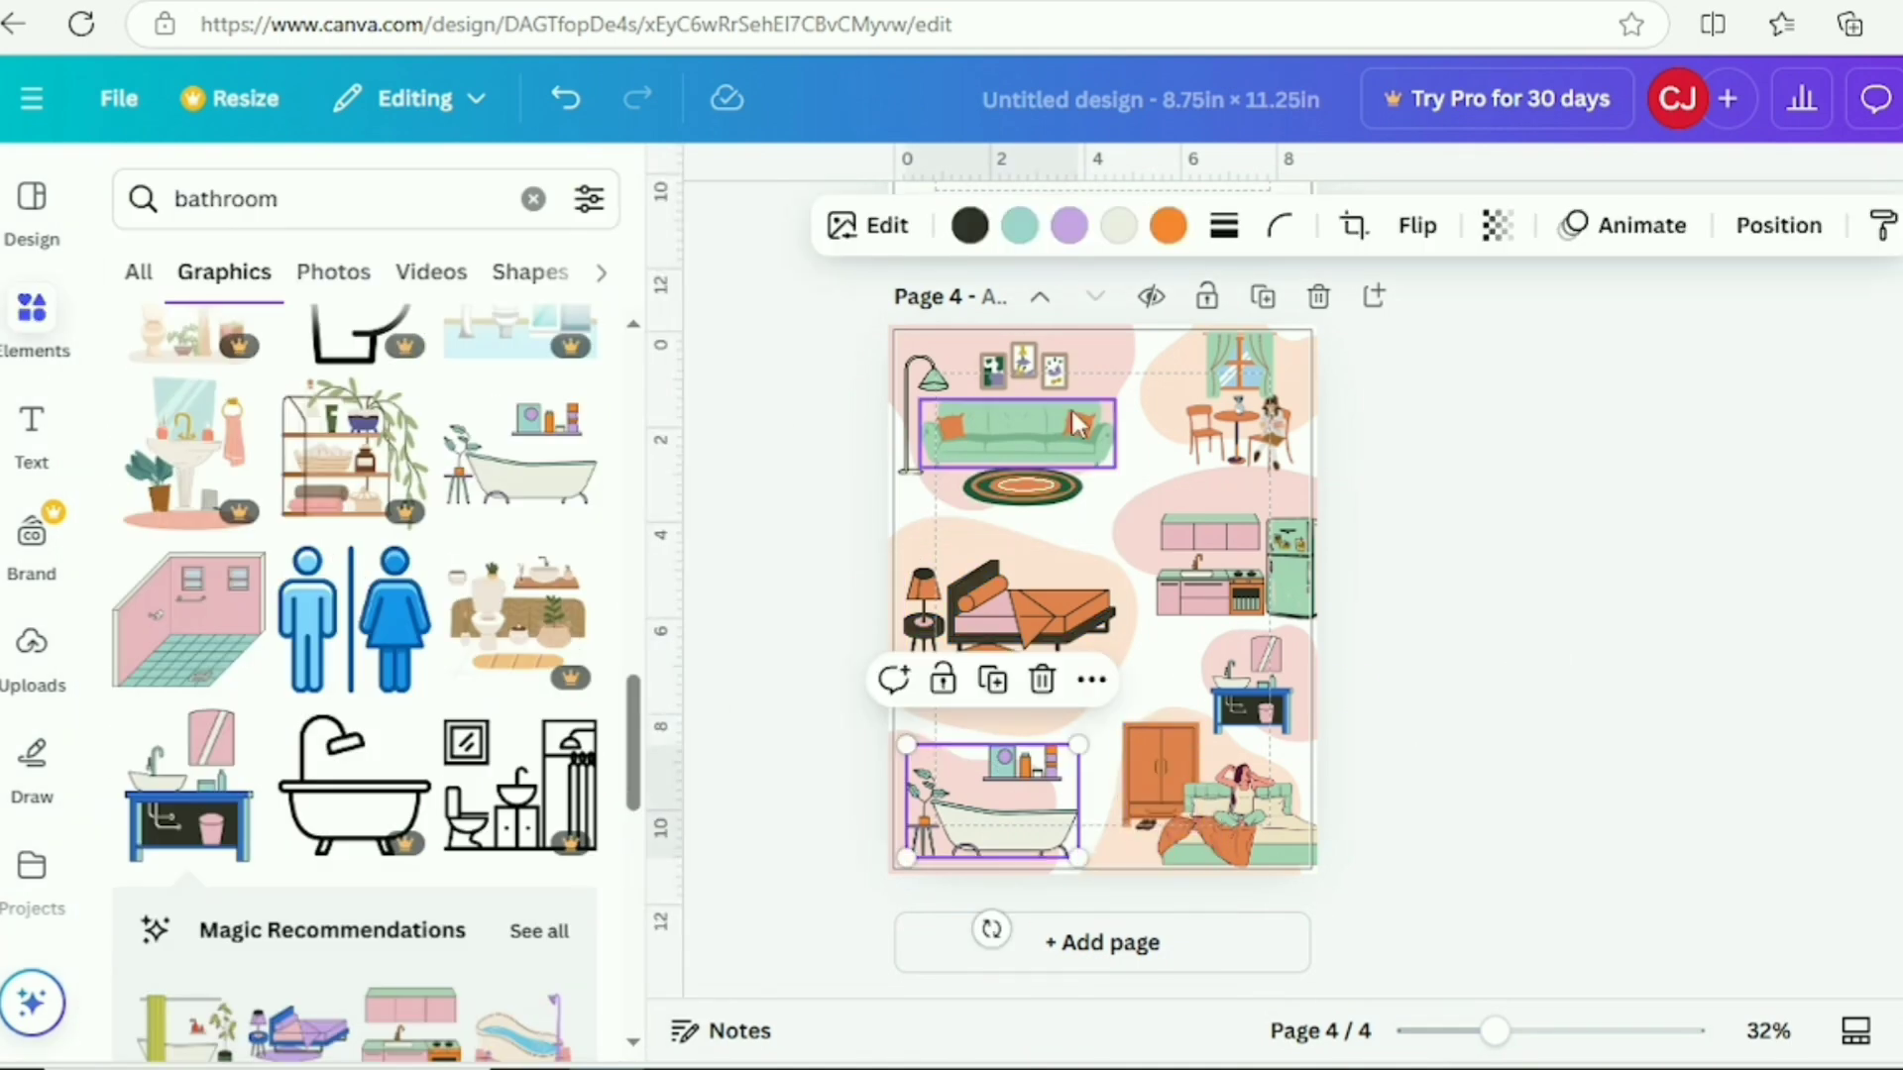
- Recolor the bathtub graphic's teal with mint green sampled from the seated woman's bed and its purple with a color sampled from the wall pictures
{"action": "left_click", "coordinate": [1019, 226]}
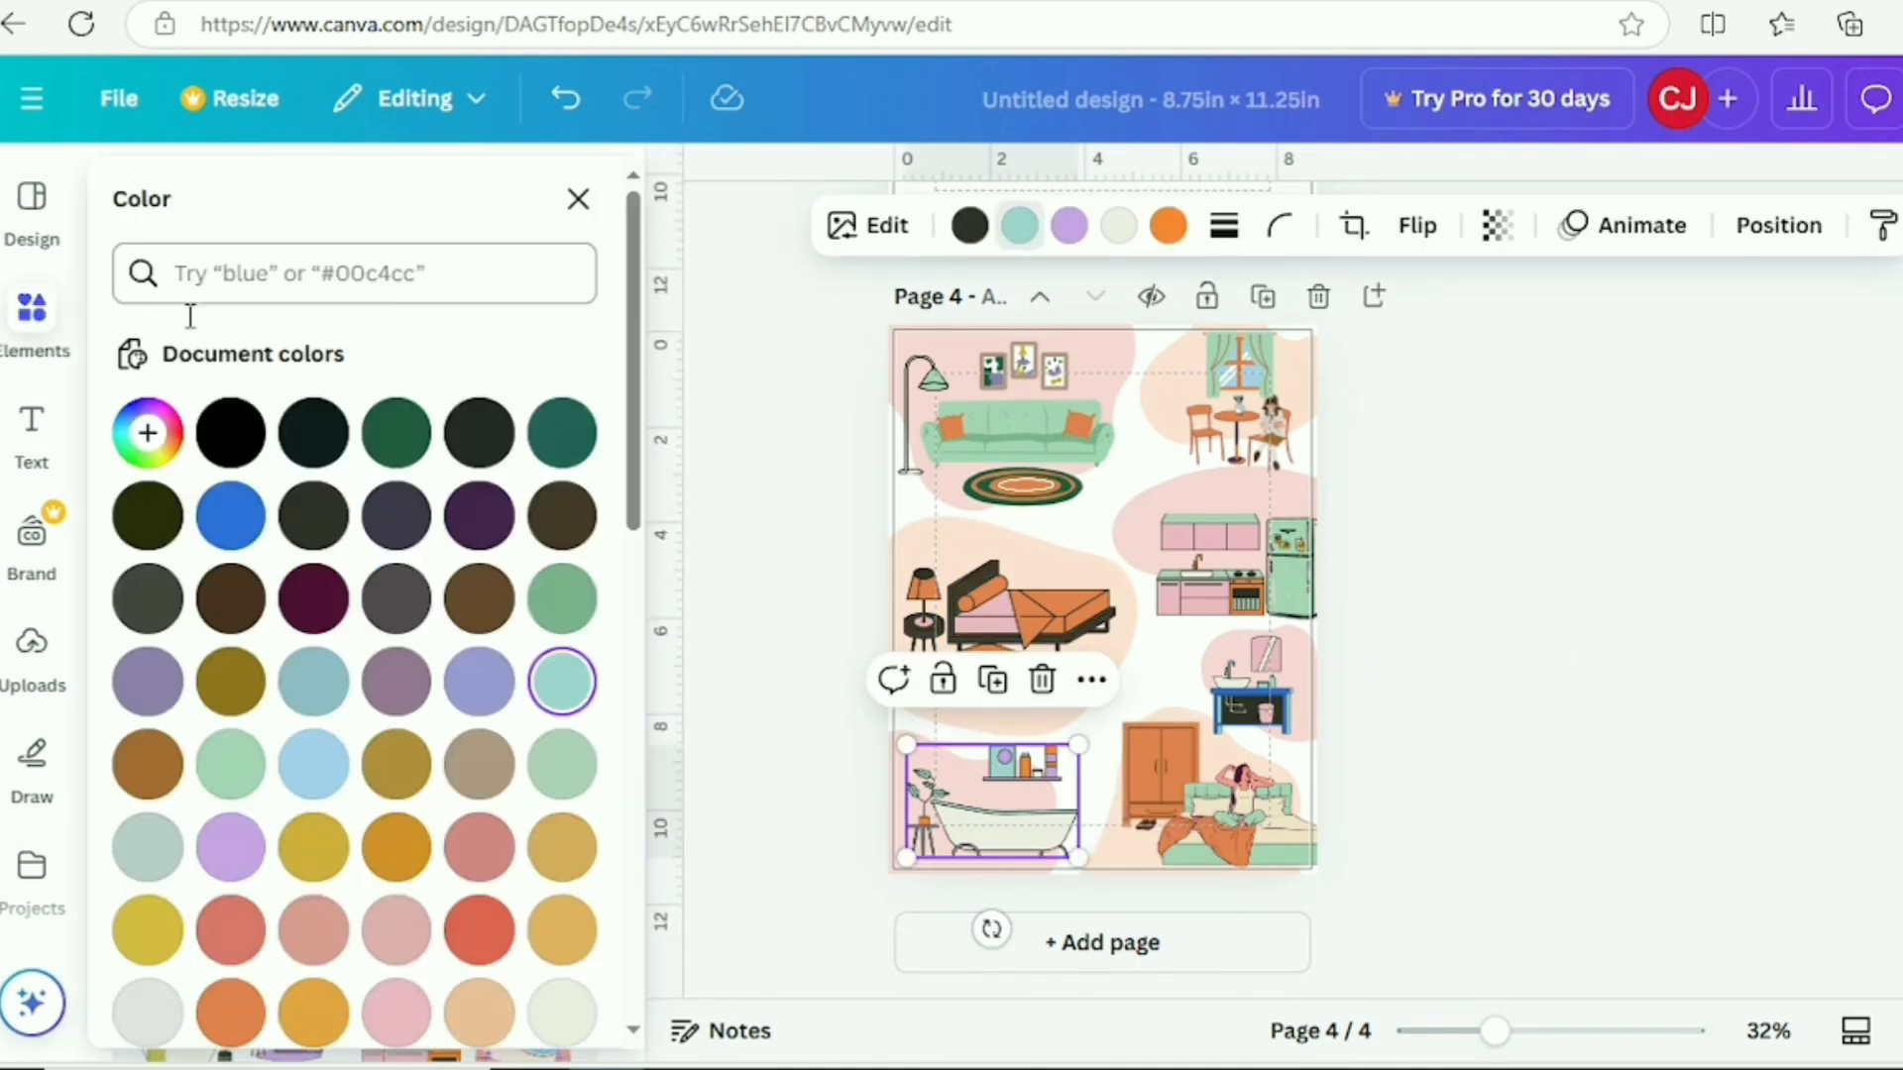
{"action": "left_click", "coordinate": [147, 433]}
{"action": "left_click", "coordinate": [539, 753]}
{"action": "left_click", "coordinate": [1204, 796]}
{"action": "left_click", "coordinate": [1069, 226]}
{"action": "left_click", "coordinate": [147, 433]}
{"action": "left_click", "coordinate": [539, 753]}
{"action": "left_click", "coordinate": [998, 383]}
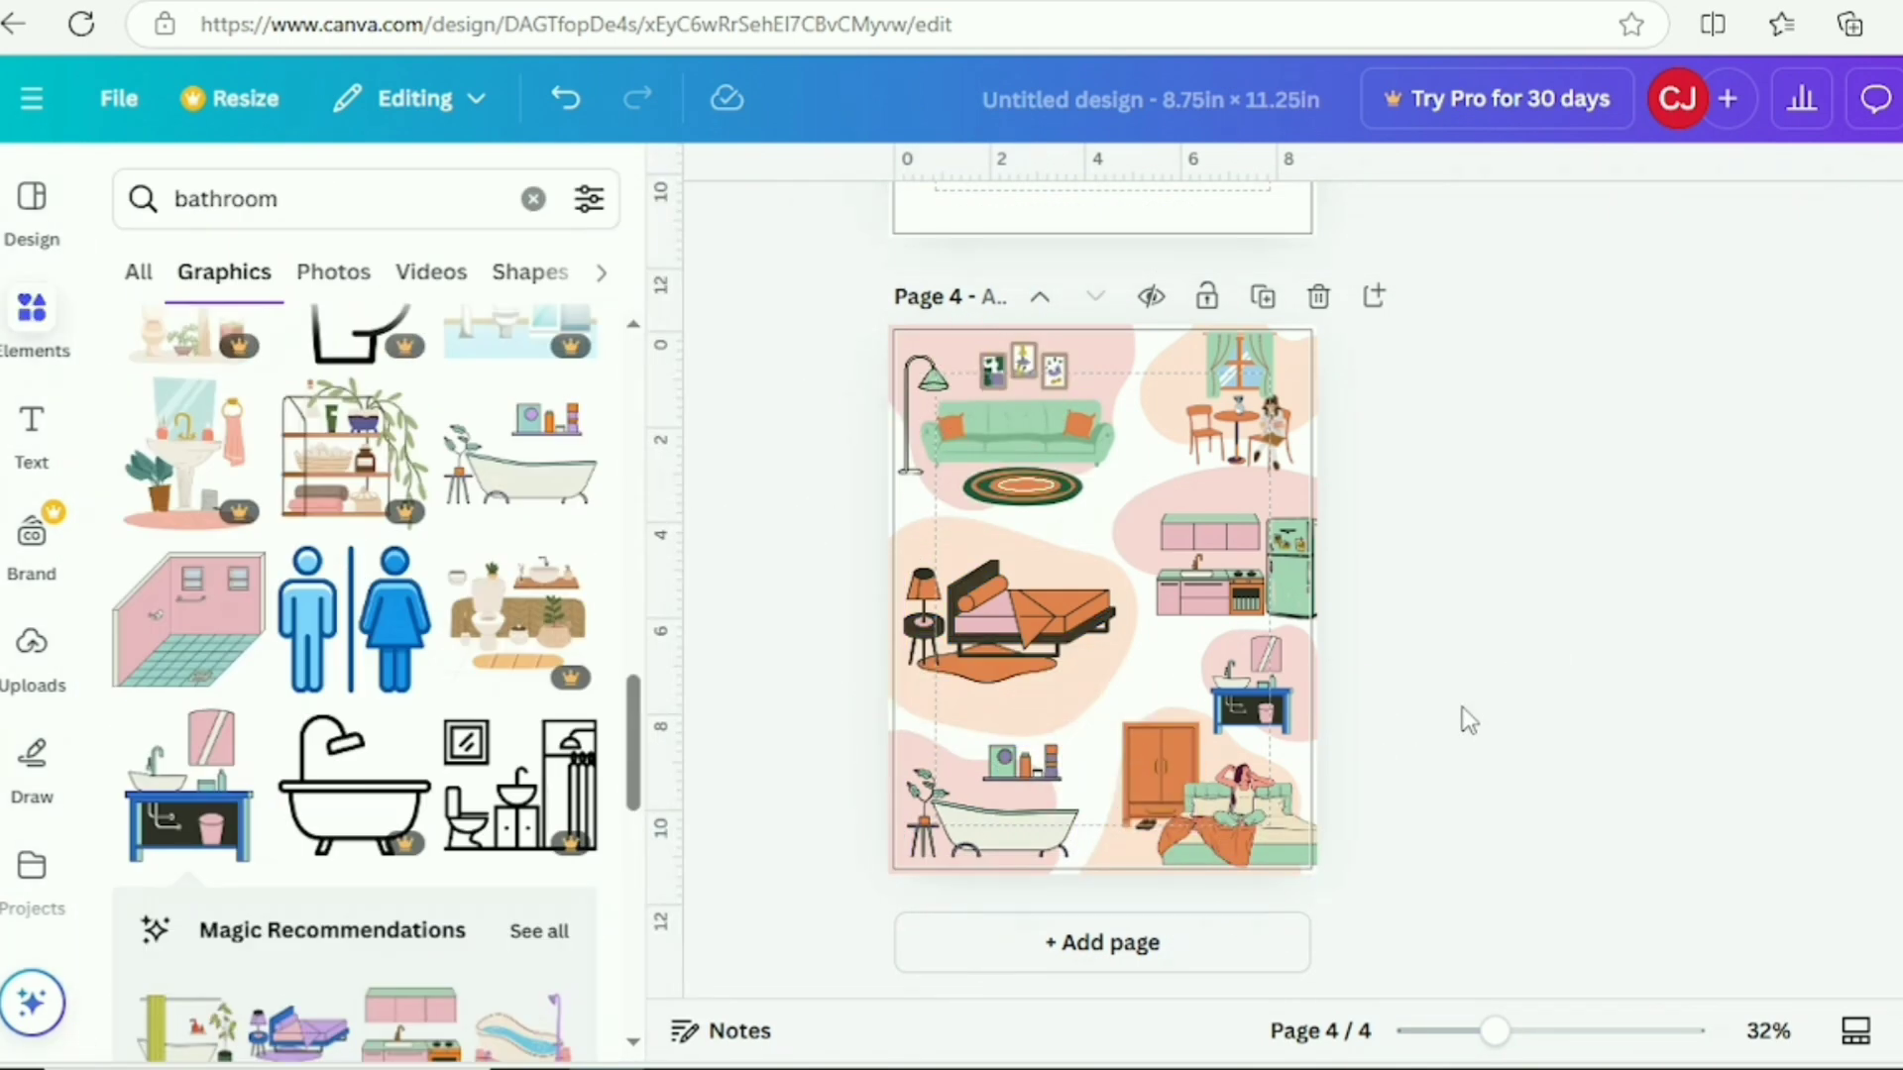
- Try a pink sampled from the nightstand bed's mattress on the kitchen cabinets
{"action": "left_click", "coordinate": [1209, 564]}
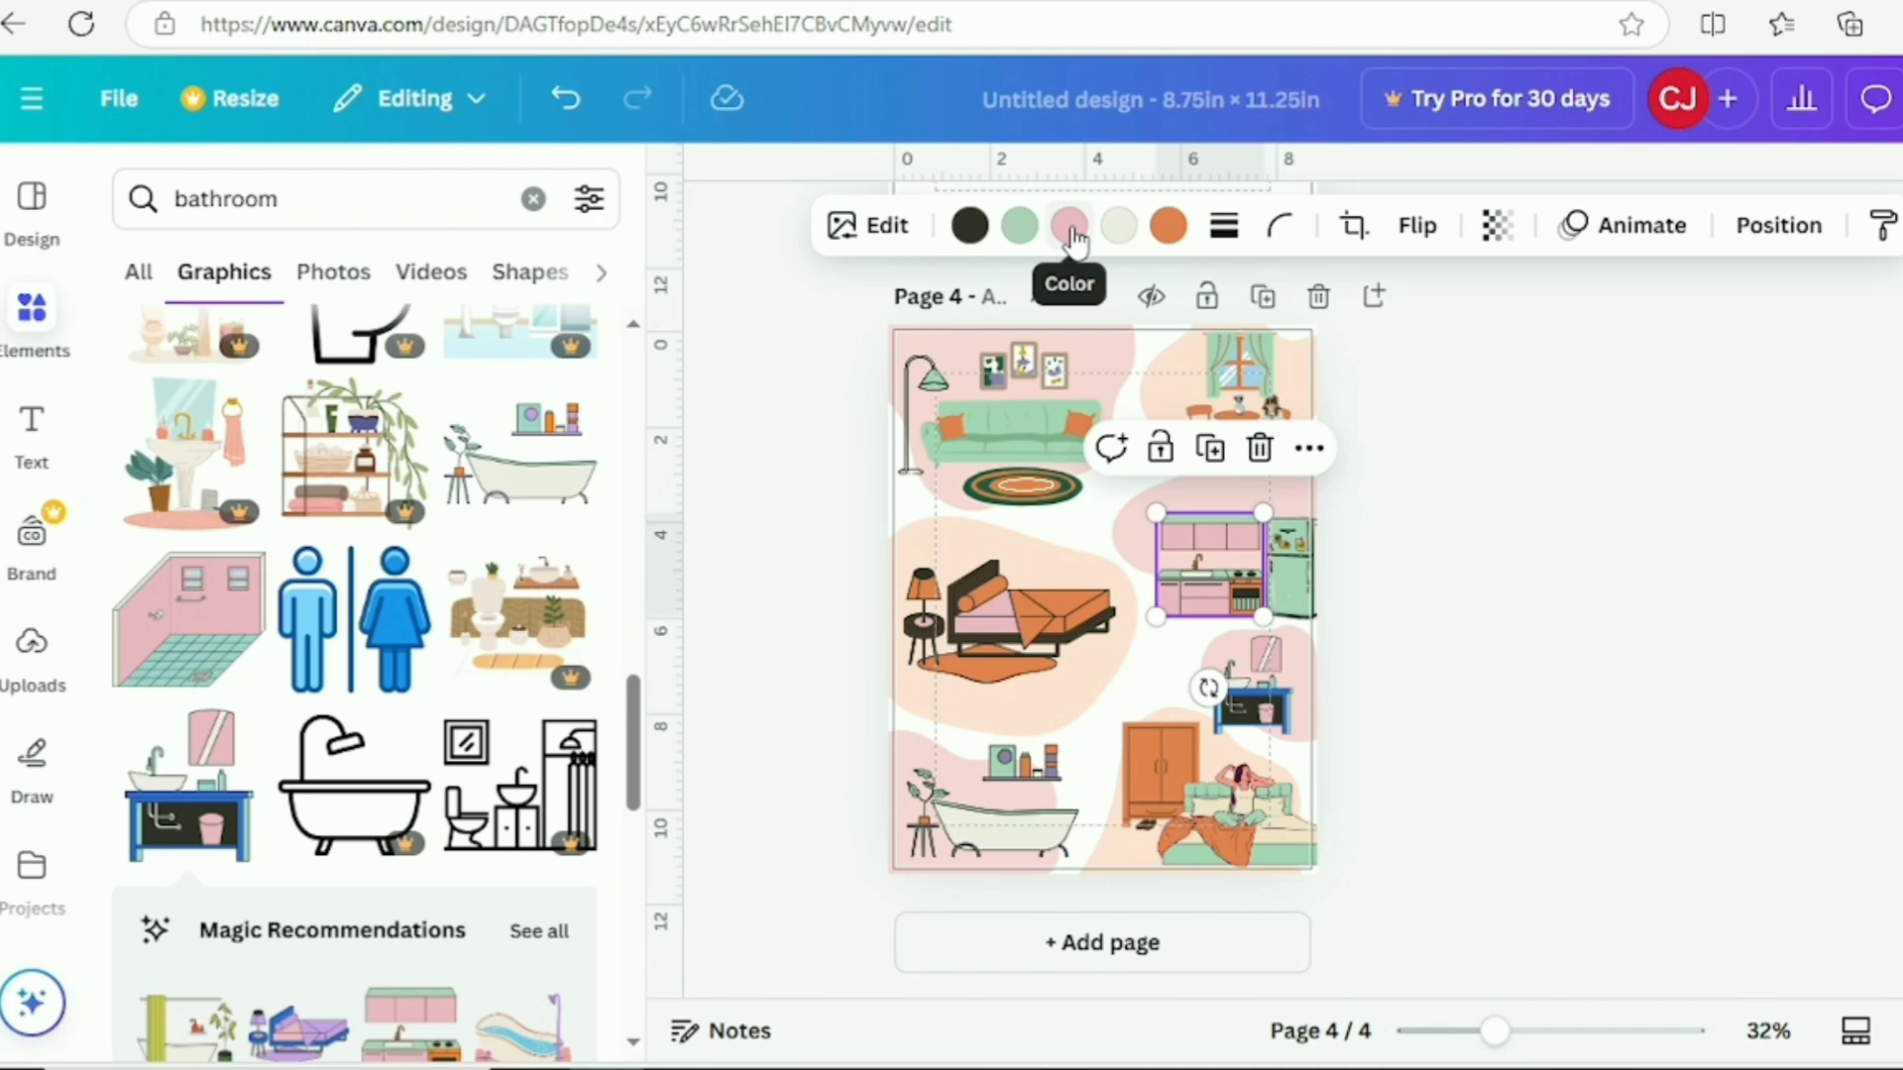
{"action": "left_click", "coordinate": [1070, 228]}
{"action": "left_click", "coordinate": [147, 433]}
{"action": "left_click", "coordinate": [539, 753]}
{"action": "left_click", "coordinate": [981, 630]}
- Recolor the kitchen graphic's green with mint green sampled from the seated woman's bed
{"action": "left_click", "coordinate": [1020, 227]}
{"action": "left_click", "coordinate": [147, 433]}
{"action": "left_click", "coordinate": [539, 753]}
{"action": "left_click", "coordinate": [1204, 796]}
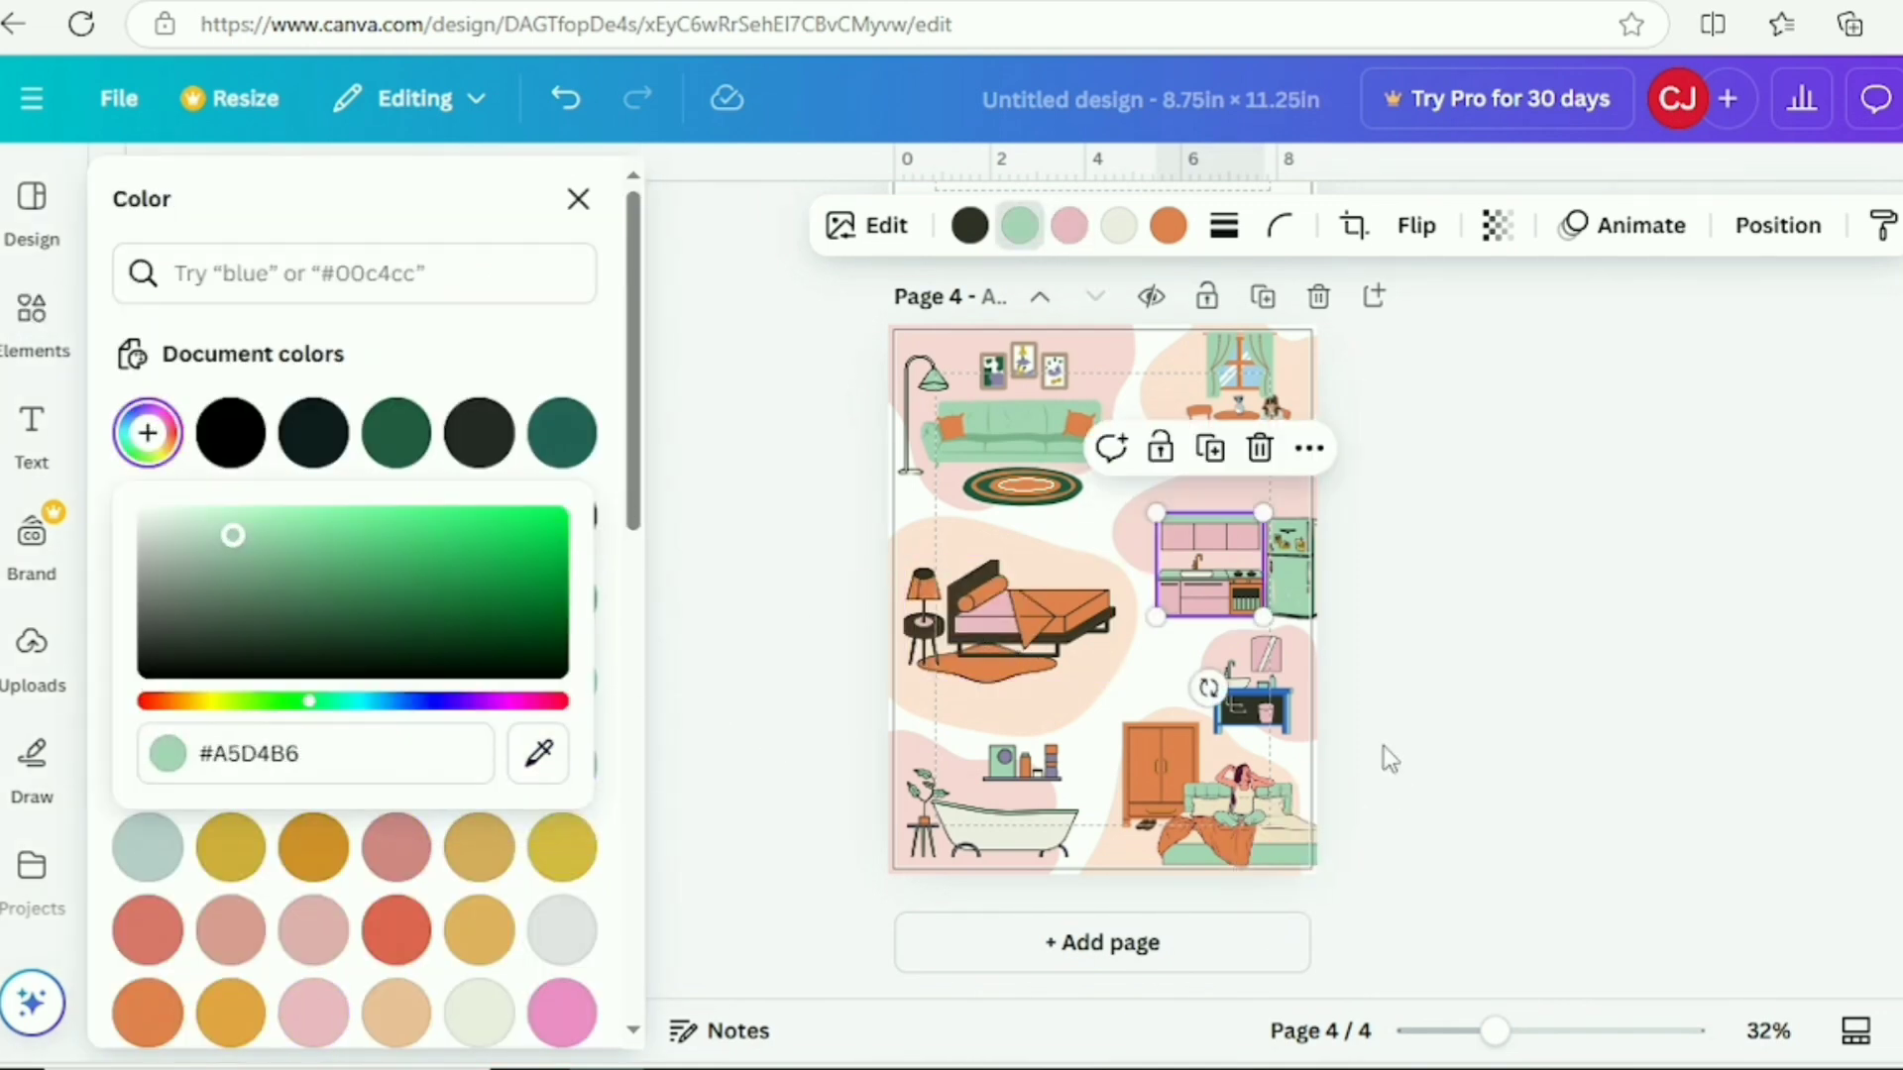
{"action": "left_click", "coordinate": [1384, 749]}
- Change the kitchen cabinets' pink to a deeper custom pink
{"action": "left_click", "coordinate": [1211, 604]}
{"action": "left_click", "coordinate": [1069, 226]}
{"action": "left_click", "coordinate": [147, 433]}
{"action": "left_click", "coordinate": [297, 519]}
{"action": "left_click", "coordinate": [1487, 607]}
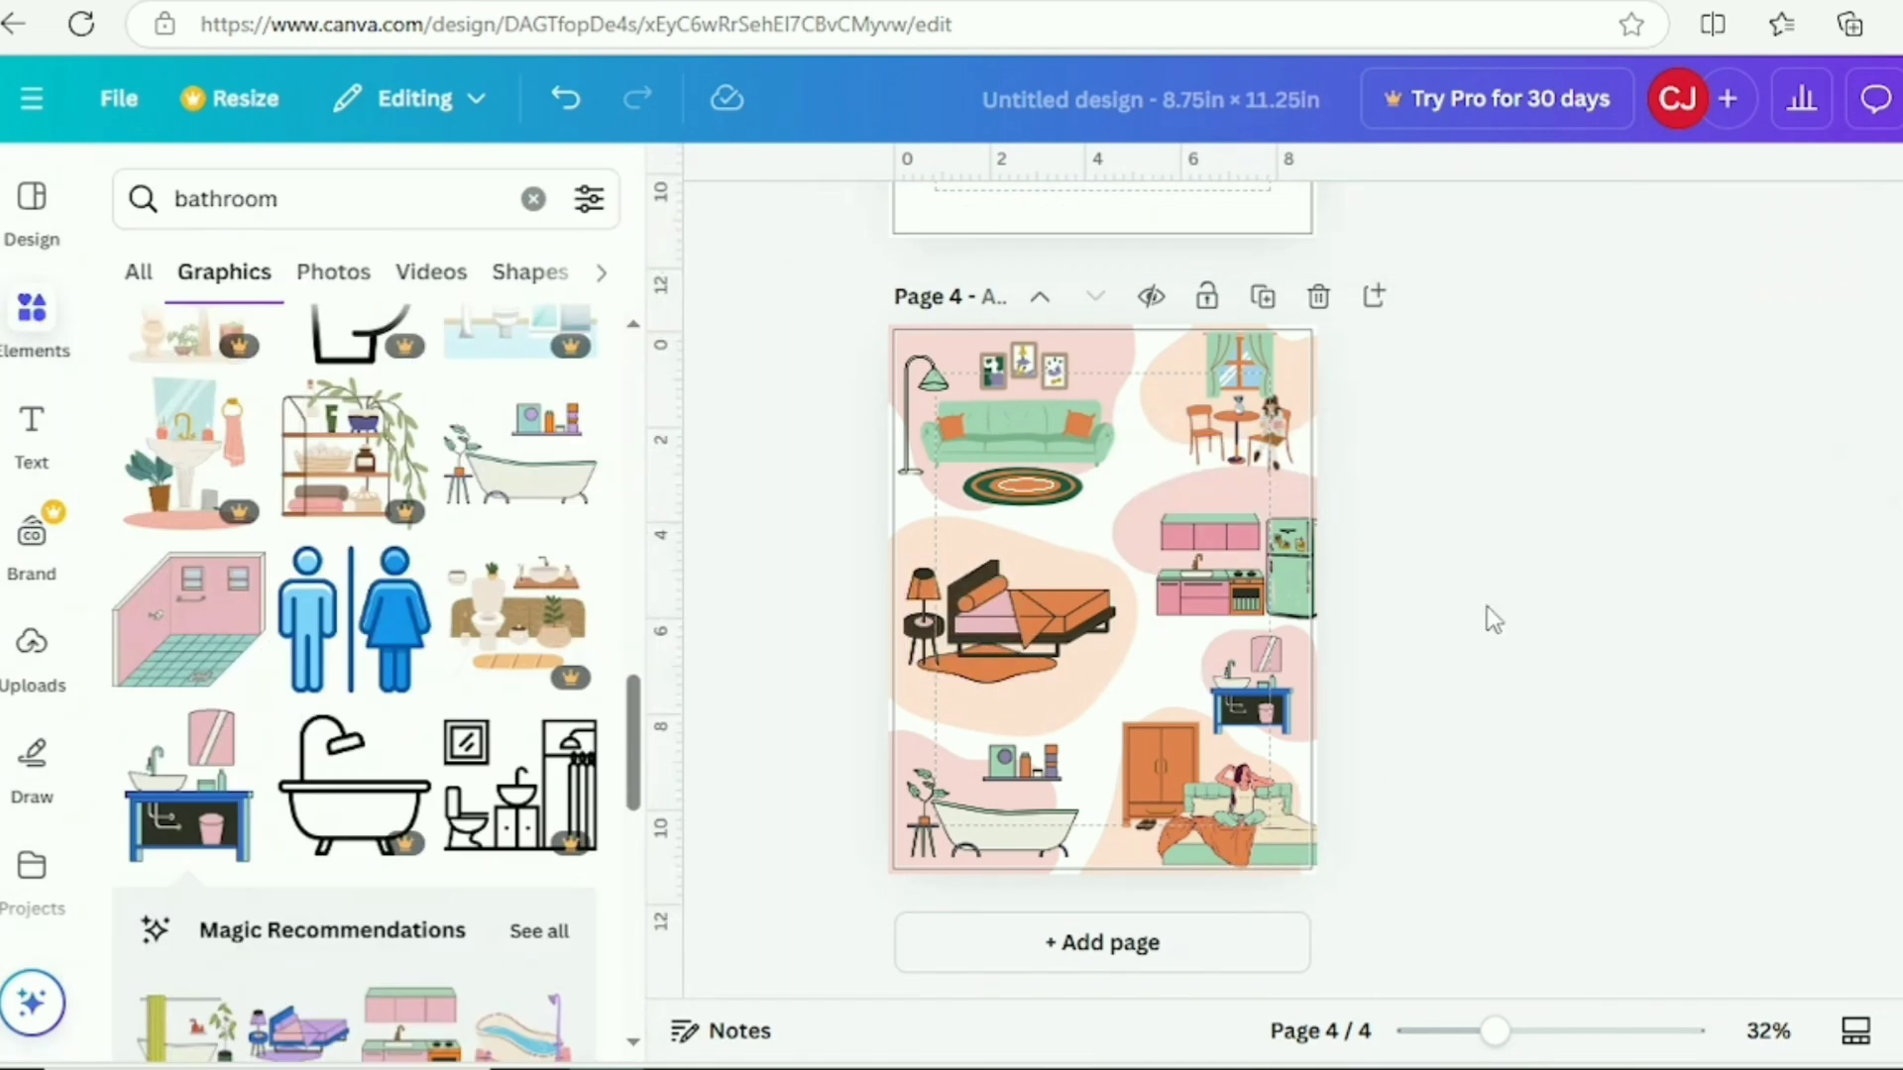
{"action": "left_click", "coordinate": [1211, 565]}
{"action": "left_click", "coordinate": [1071, 226]}
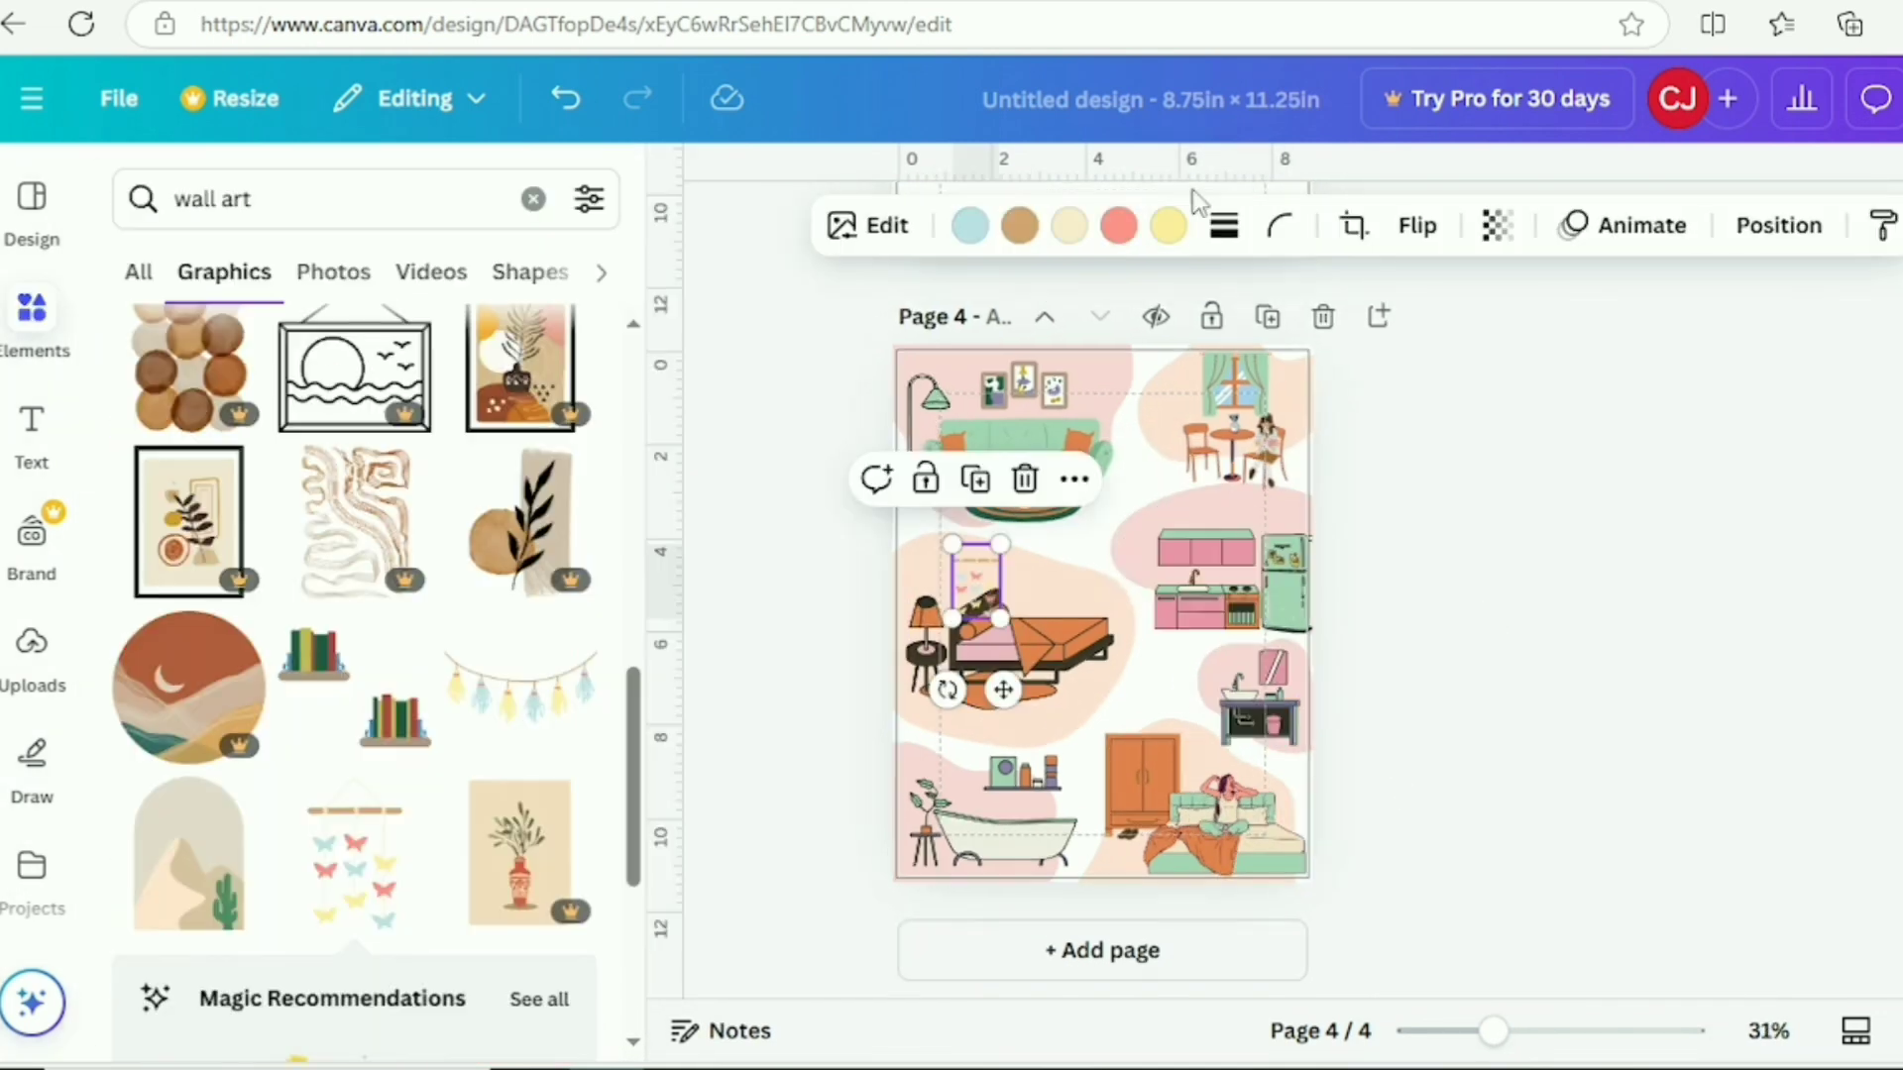
- Recolor the coral butterflies of the wall hanging with pink sampled from the kitchen cabinets
{"action": "left_click", "coordinate": [1118, 225]}
{"action": "left_click", "coordinate": [148, 433]}
{"action": "left_click", "coordinate": [539, 753]}
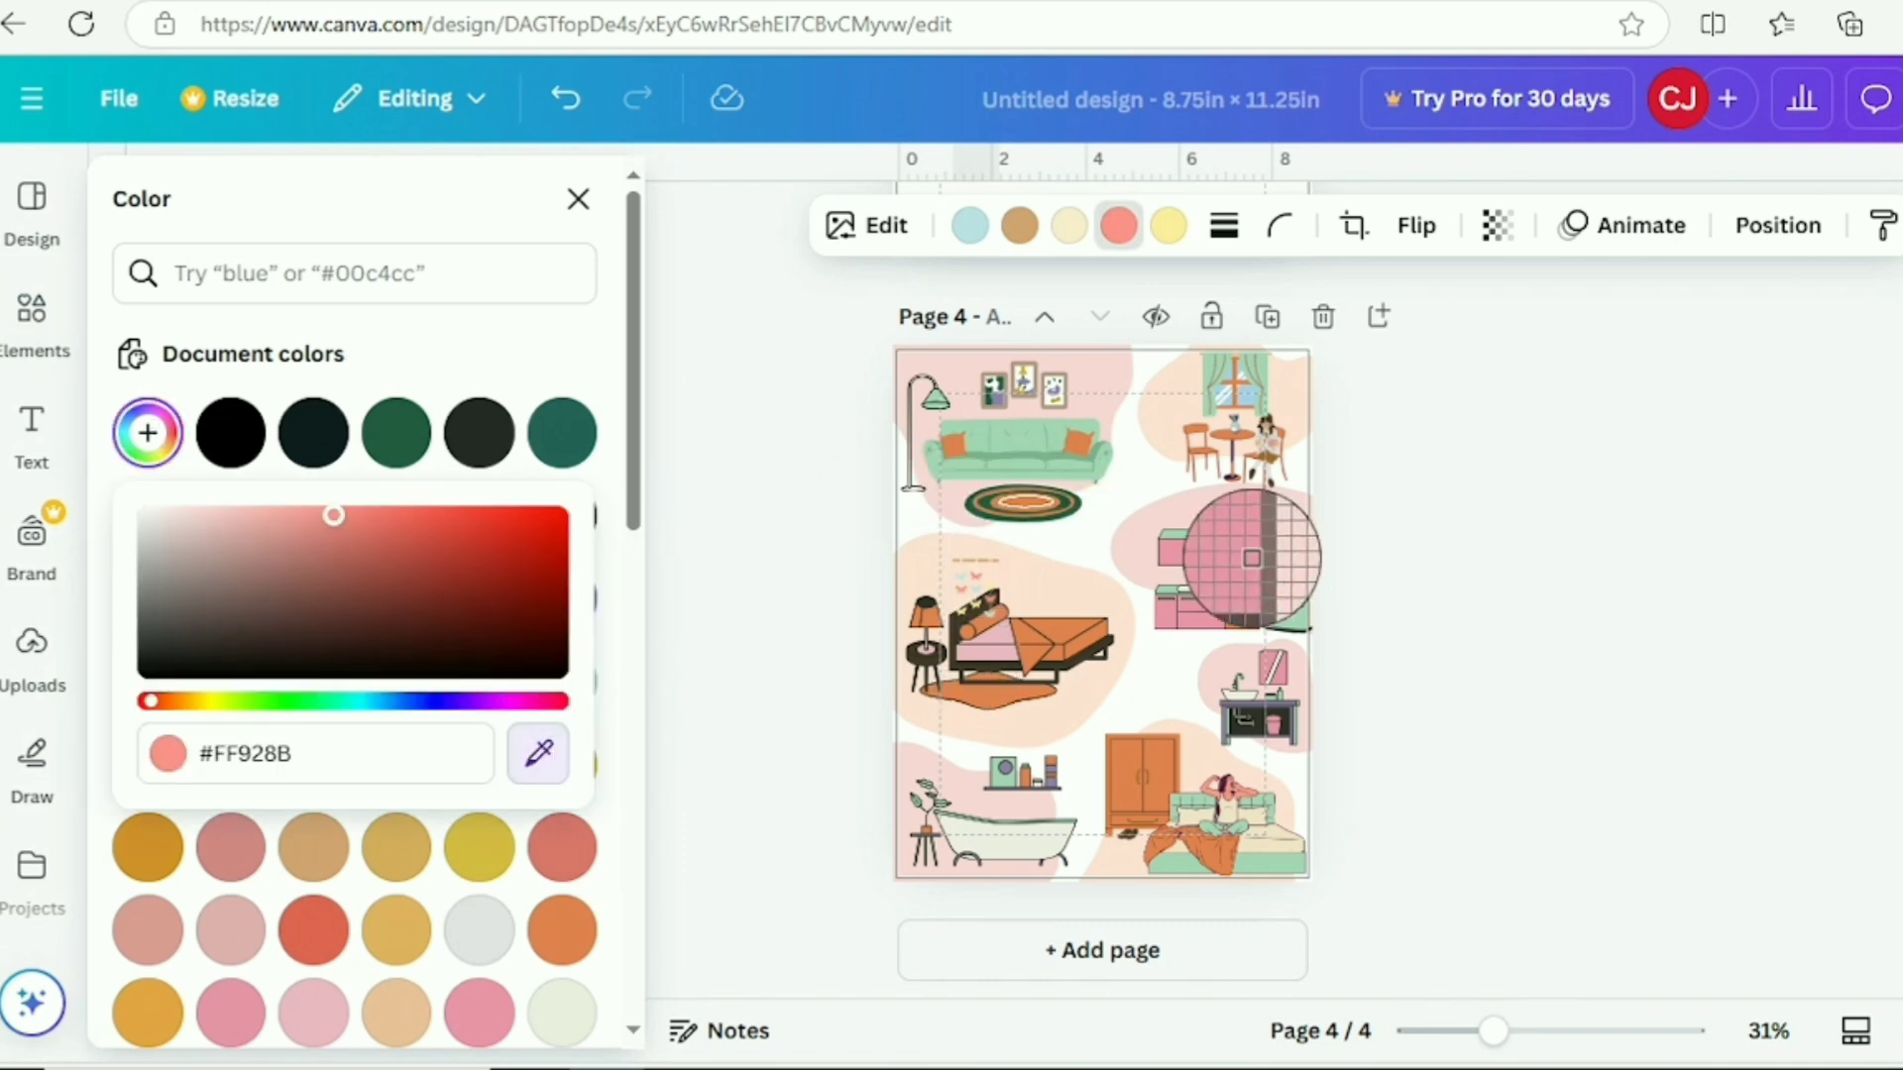
{"action": "left_click", "coordinate": [1252, 558]}
- Recolor the yellow butterflies of the wall hanging with mint green sampled from the seated woman's bed
{"action": "left_click", "coordinate": [981, 230]}
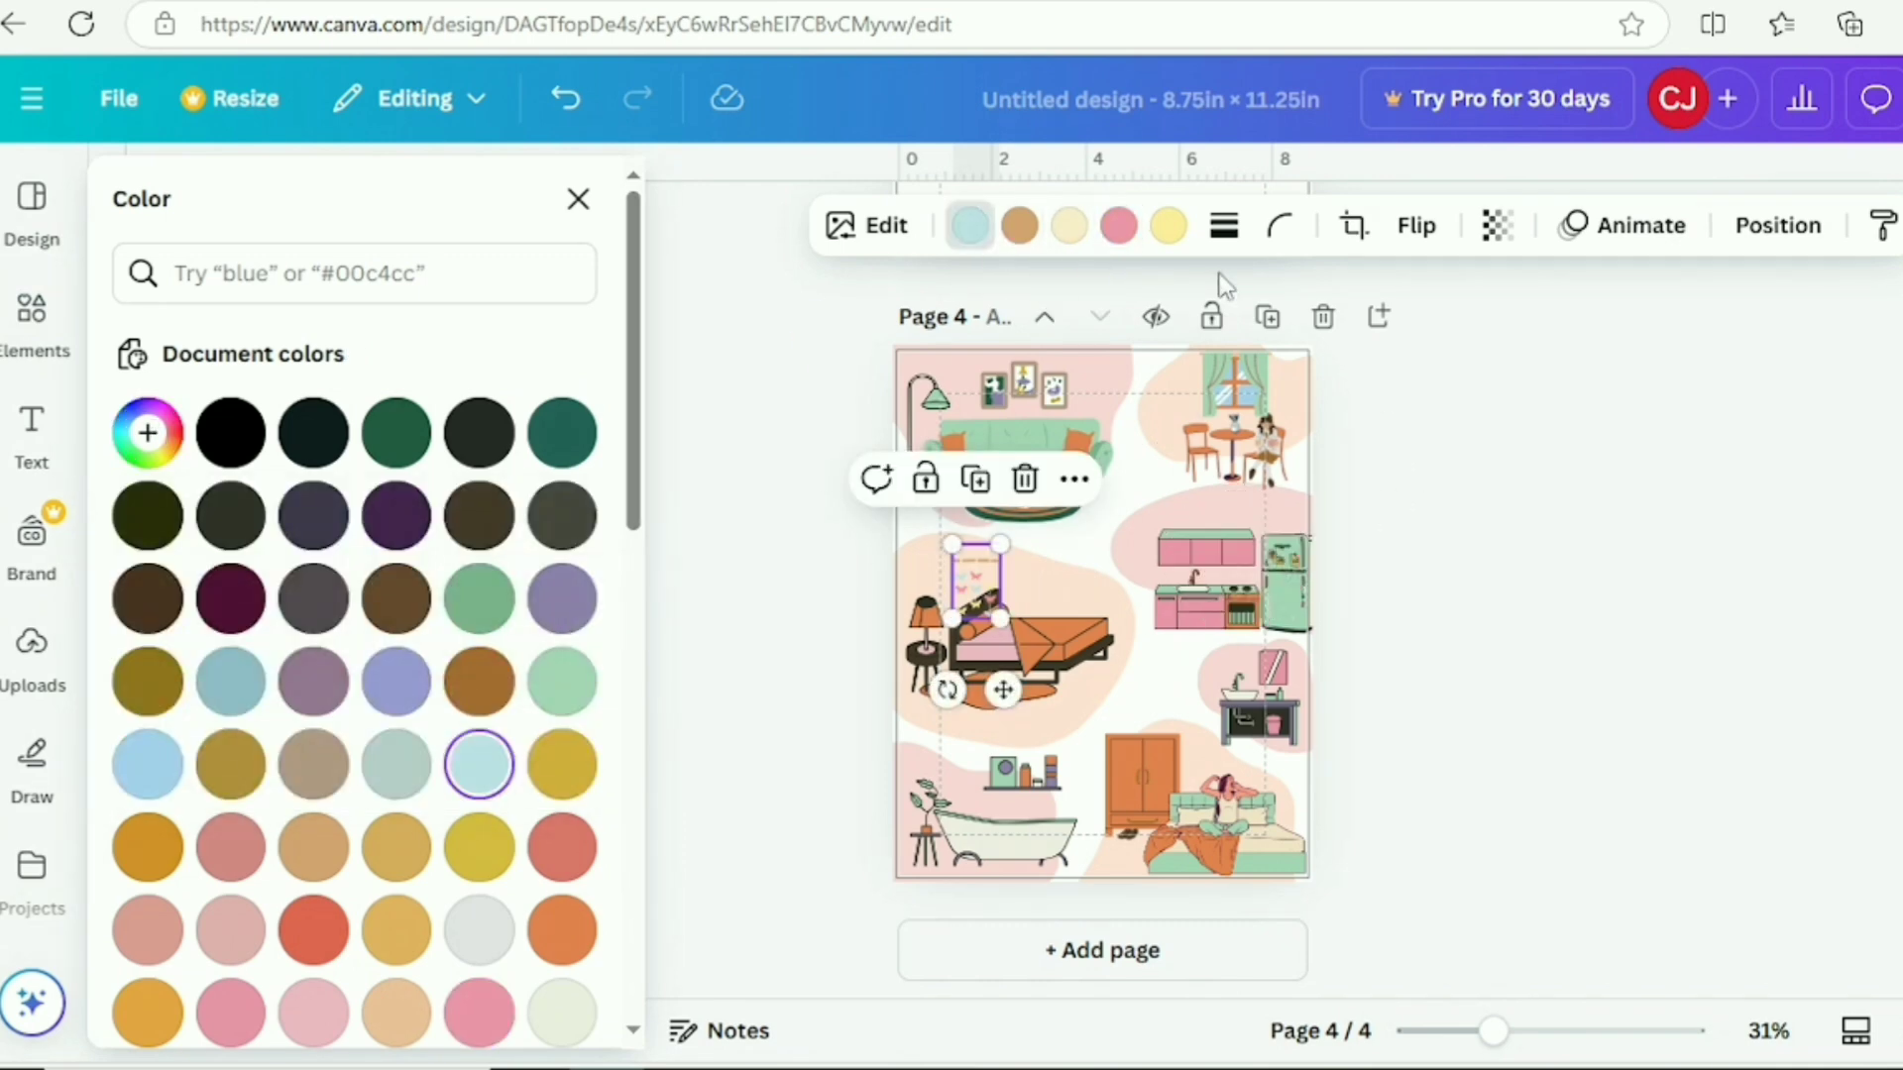
{"action": "left_click", "coordinate": [1170, 225]}
{"action": "left_click", "coordinate": [148, 433]}
{"action": "left_click", "coordinate": [539, 753]}
{"action": "left_click", "coordinate": [1279, 857]}
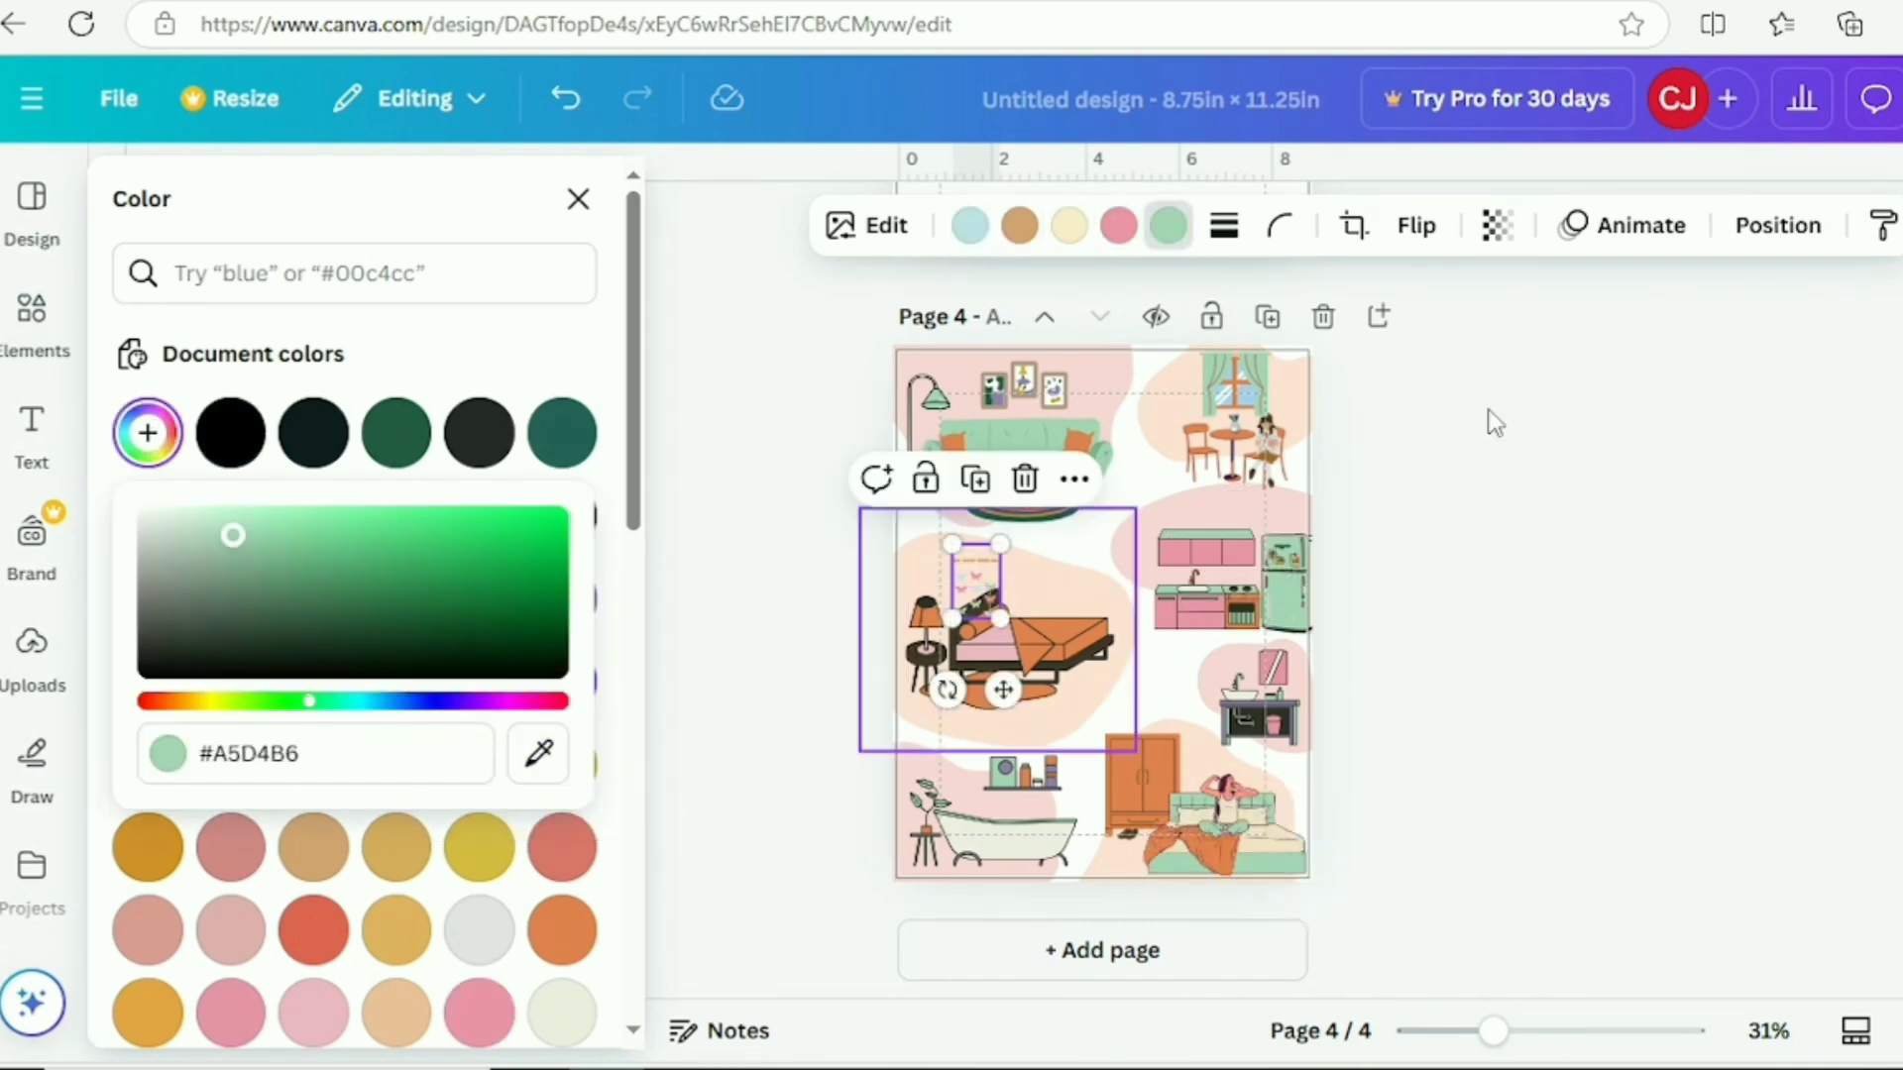
- Try to reposition the butterfly wall hanging above the bed, and undo the move
{"action": "left_click", "coordinate": [1778, 225]}
{"action": "left_click", "coordinate": [1538, 673]}
{"action": "left_click_drag", "start_coordinate": [975, 571], "coordinate": [1029, 579]}
{"action": "left_click", "coordinate": [565, 98]}
{"action": "left_click", "coordinate": [783, 595]}
{"action": "left_click", "coordinate": [1457, 585]}
{"action": "left_click", "coordinate": [1483, 587]}
- Add the arched desert wall art and place it, scaled down, above the bed beside the butterfly hanging
{"action": "left_click_drag", "start_coordinate": [633, 783], "coordinate": [633, 858]}
{"action": "left_click", "coordinate": [188, 602]}
{"action": "left_click_drag", "start_coordinate": [1179, 719], "coordinate": [1045, 575]}
{"action": "left_click", "coordinate": [1027, 575], "text": "shift"}
{"action": "left_click", "coordinate": [1086, 575], "text": "shift"}
{"action": "left_click", "coordinate": [1461, 590]}
{"action": "left_click", "coordinate": [1482, 633]}
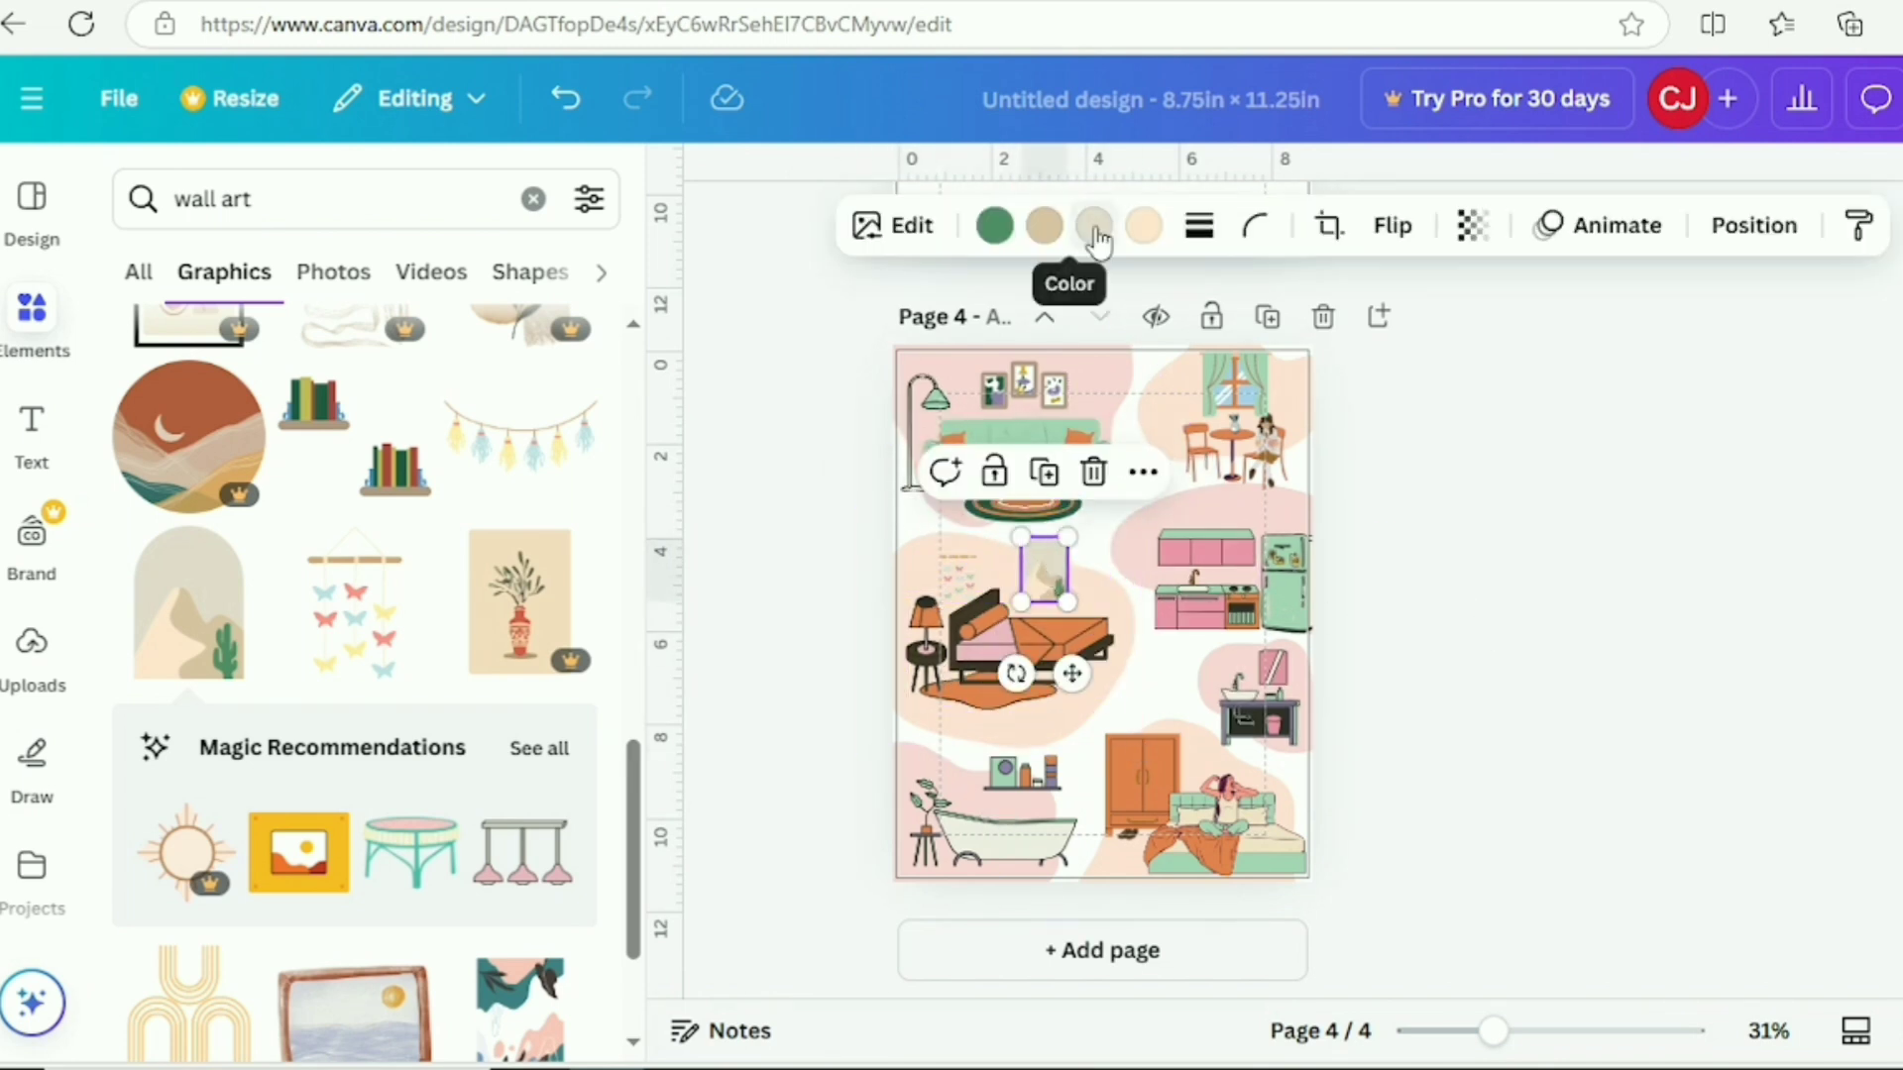
- Recolor the arched wall art's green with mint green sampled from the bed and its gray-beige background with muted purple
{"action": "left_click", "coordinate": [994, 226]}
{"action": "left_click", "coordinate": [146, 432]}
{"action": "left_click", "coordinate": [539, 747]}
{"action": "left_click", "coordinate": [1290, 874]}
{"action": "left_click", "coordinate": [1100, 234]}
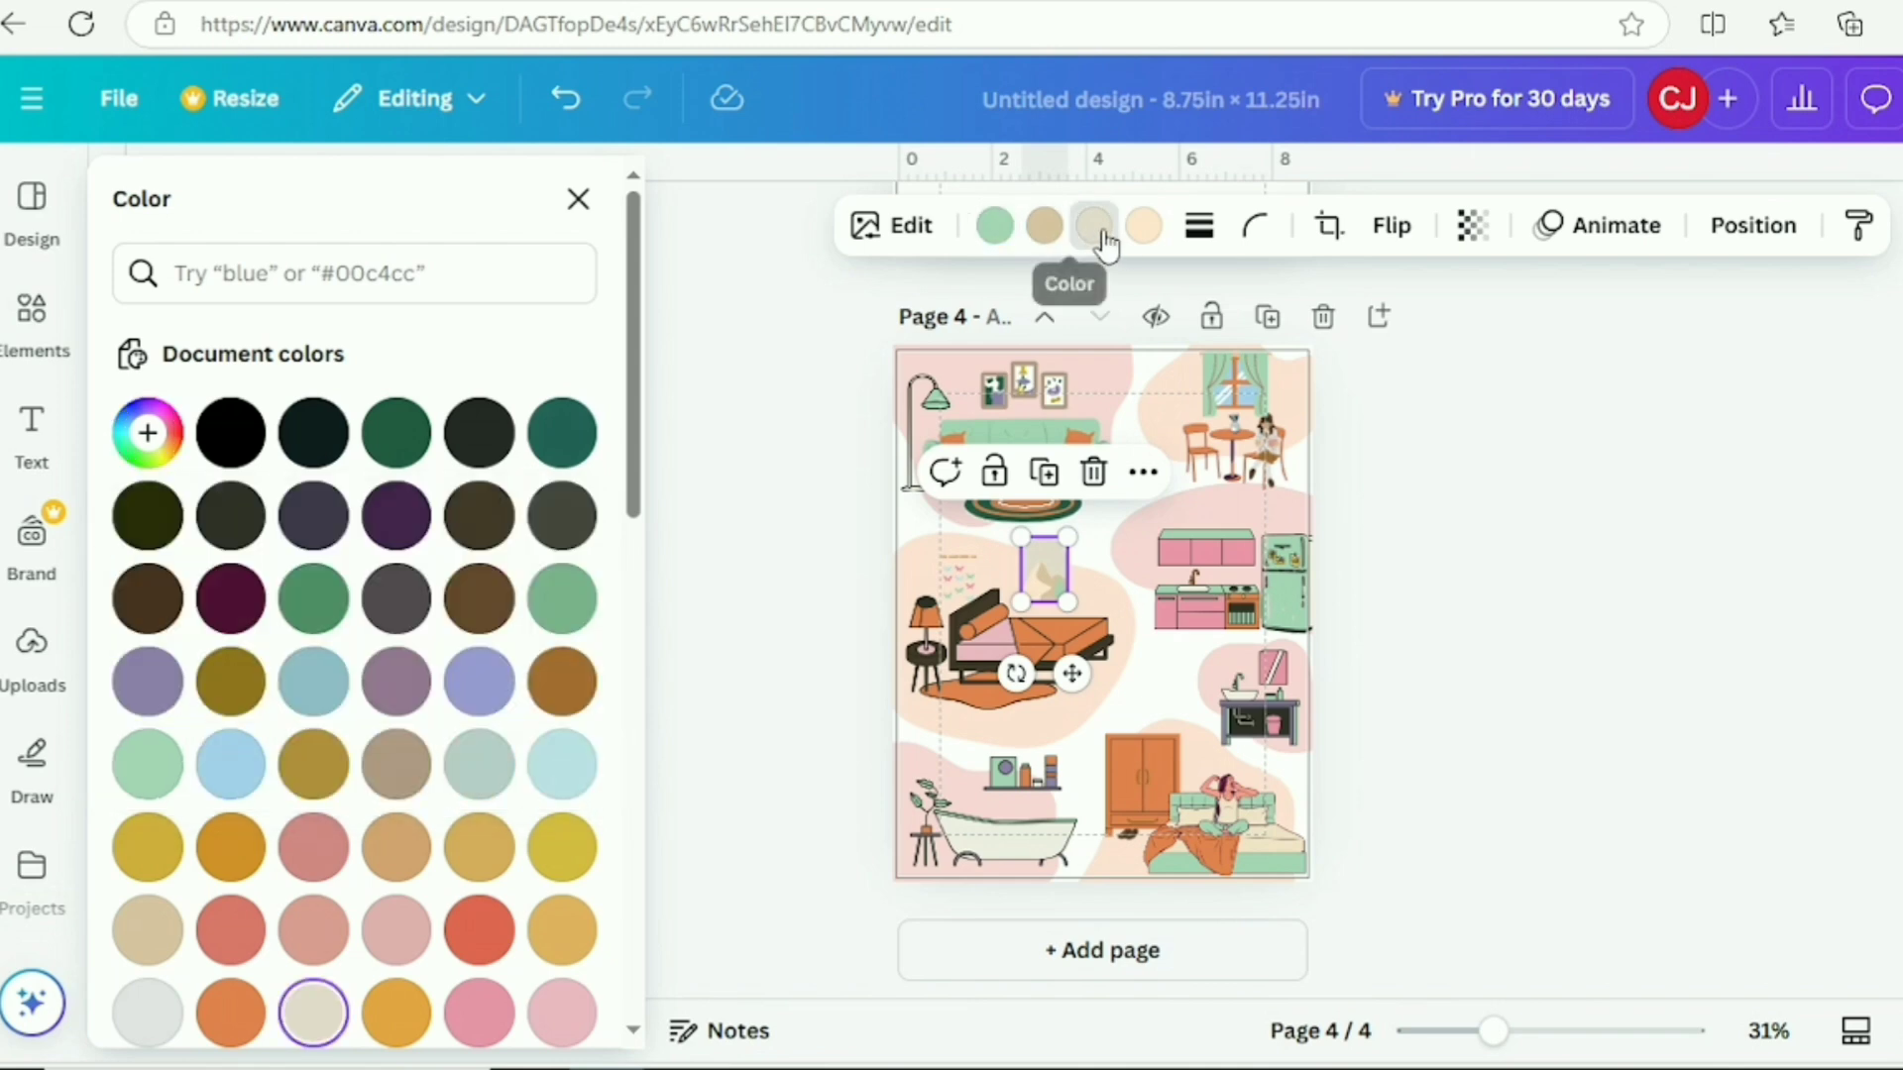
{"action": "left_click", "coordinate": [1465, 555]}
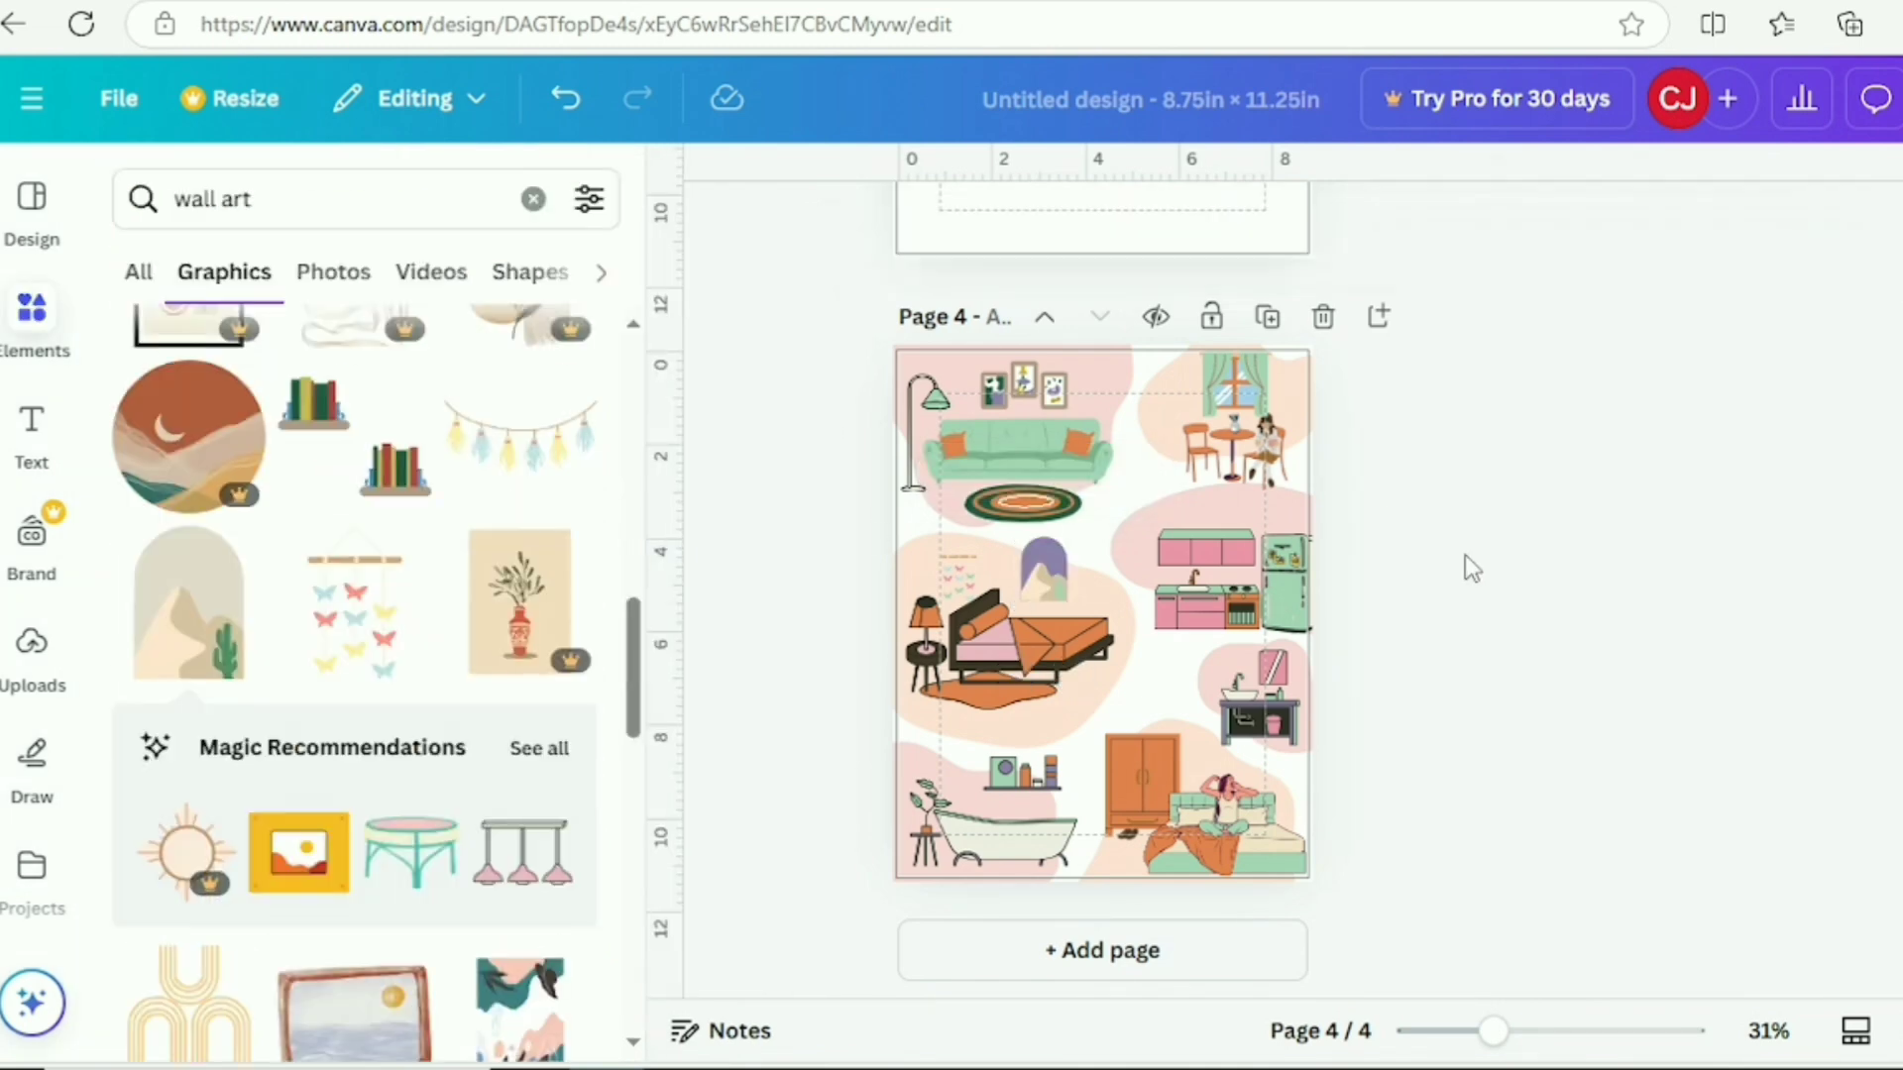
- Add the potted plant on legs from the full magic recommendations and place it, scaled down, beside the sofa
{"action": "scroll", "coordinate": [302, 872], "scroll_direction": "down", "scroll_amount": 4}
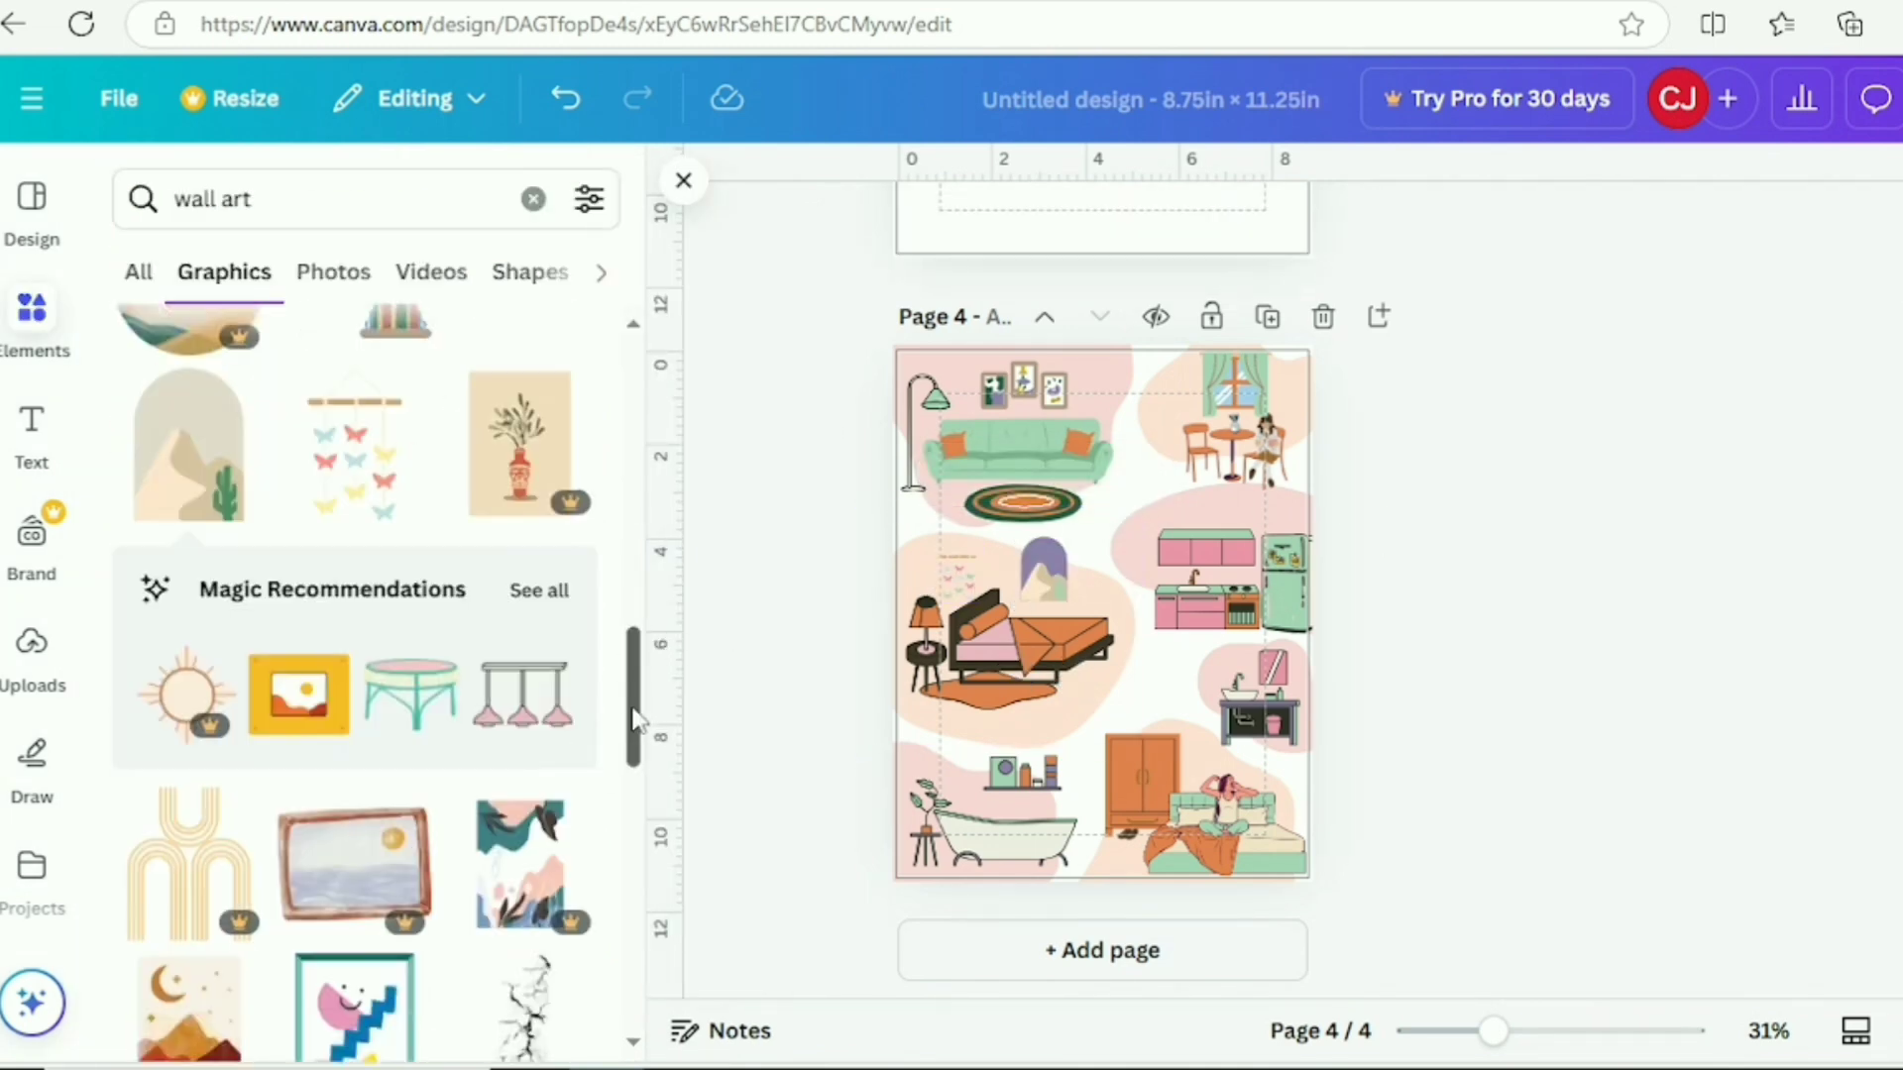
{"action": "left_click", "coordinate": [539, 390]}
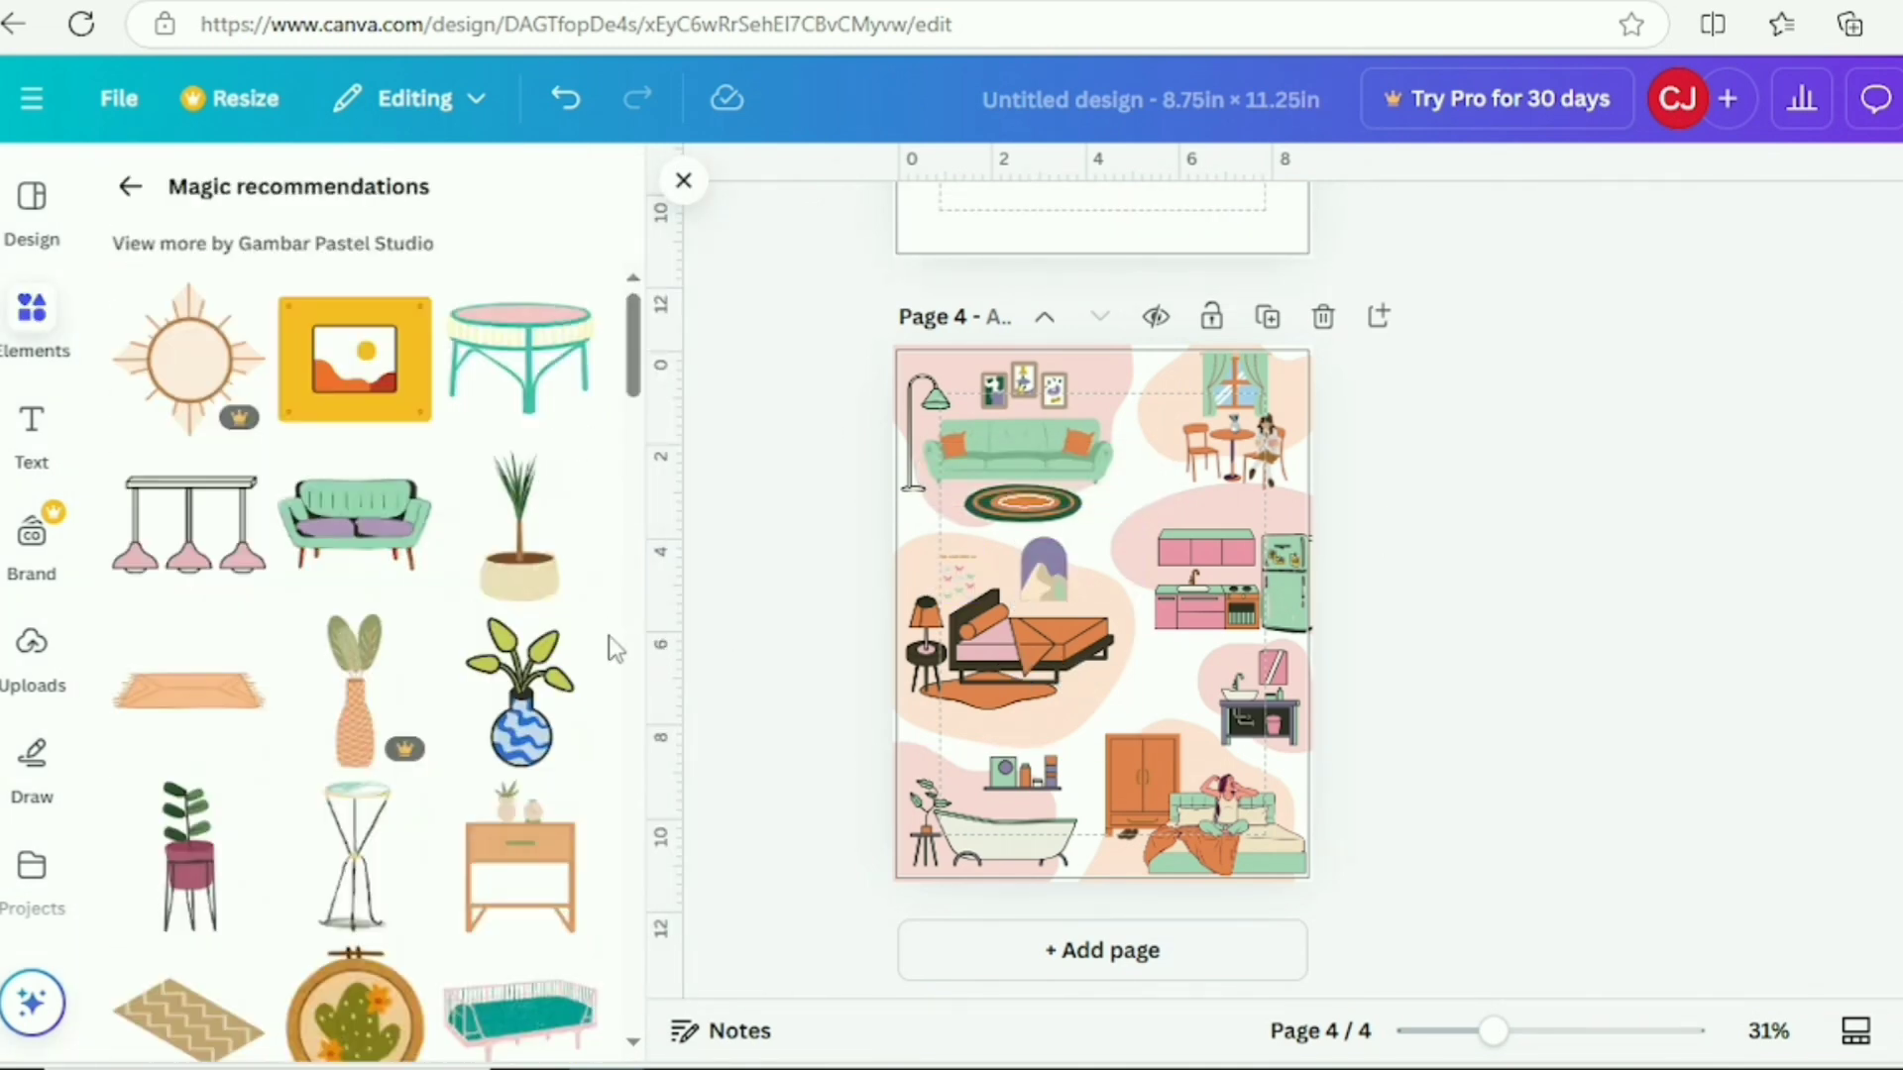
{"action": "left_click", "coordinate": [192, 864]}
{"action": "left_click_drag", "start_coordinate": [1141, 719], "coordinate": [1099, 605]}
{"action": "left_click_drag", "start_coordinate": [1085, 569], "coordinate": [1137, 451]}
{"action": "left_click_drag", "start_coordinate": [1152, 518], "coordinate": [1152, 533]}
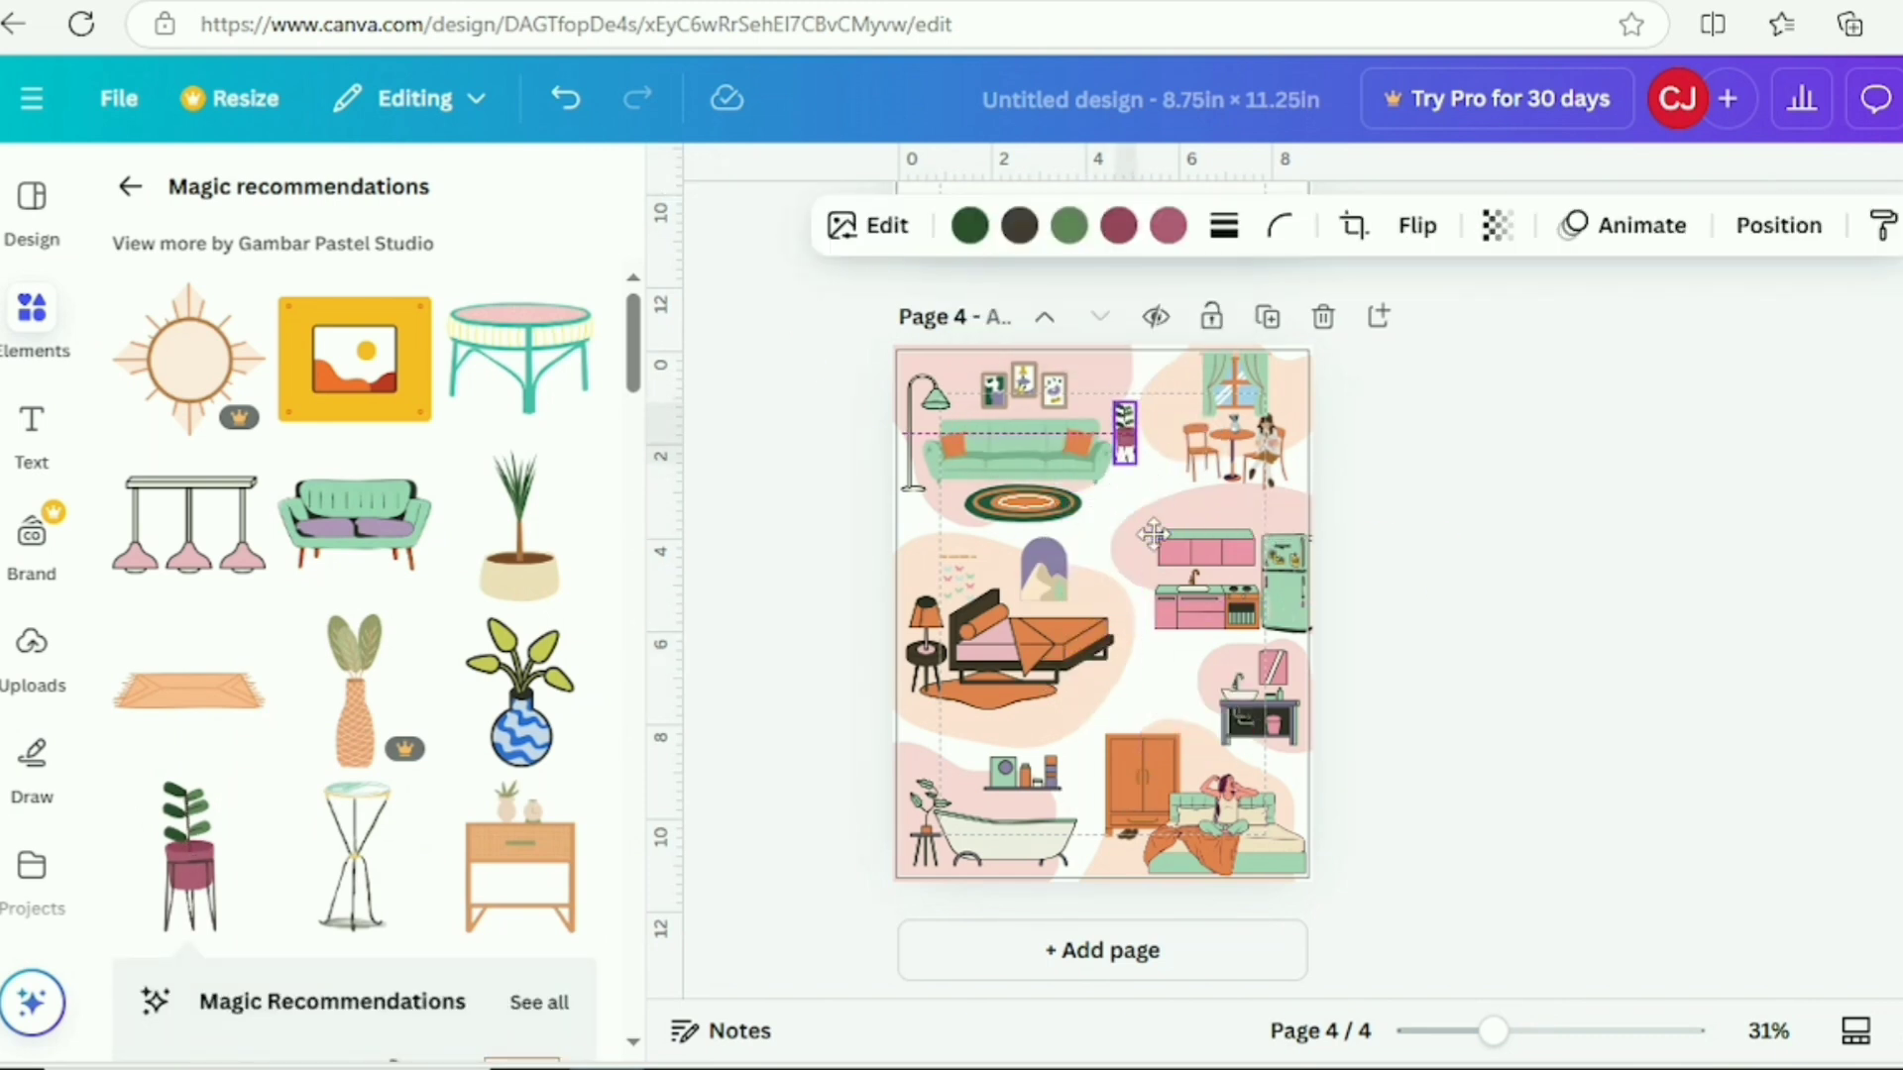
{"action": "left_click", "coordinate": [1460, 496]}
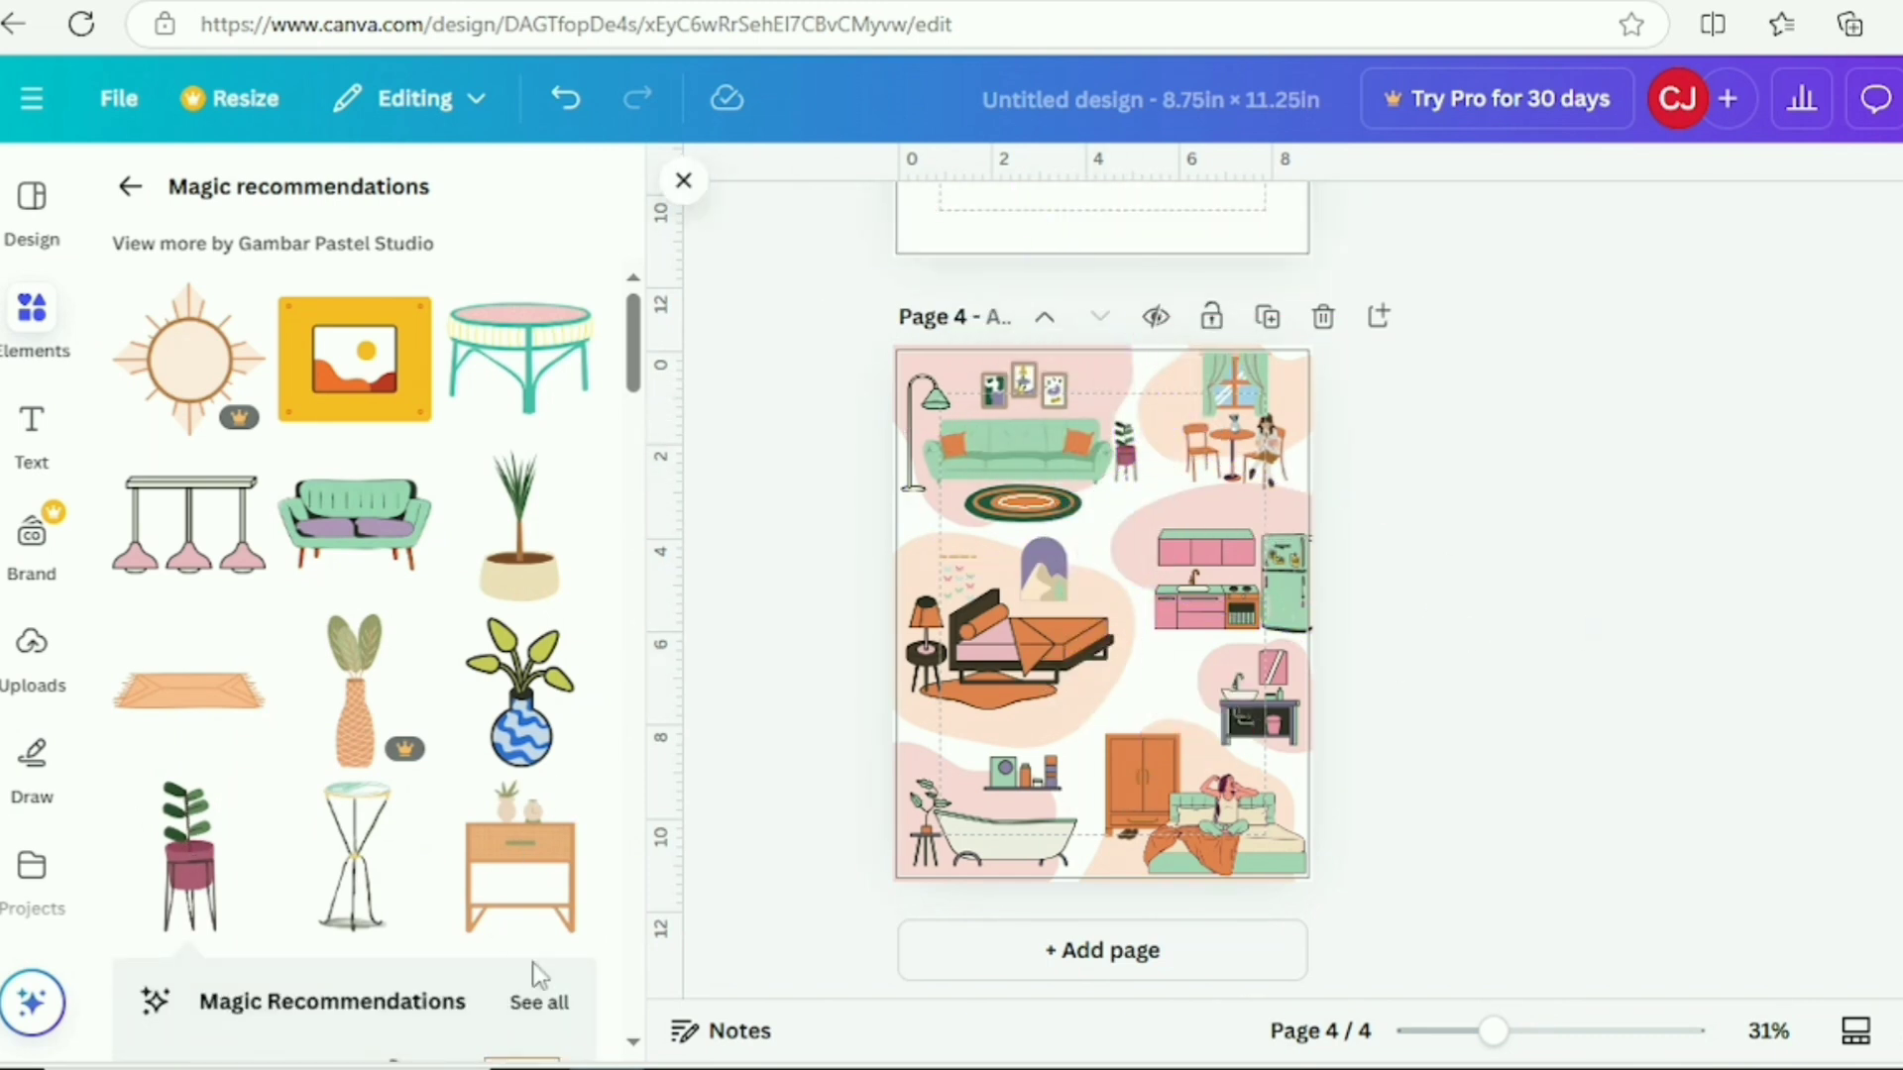
- Delete the arched wall art above the bed and recolor the planter's dark pink with #947793
{"action": "left_click", "coordinate": [981, 584]}
{"action": "left_click", "coordinate": [1130, 441]}
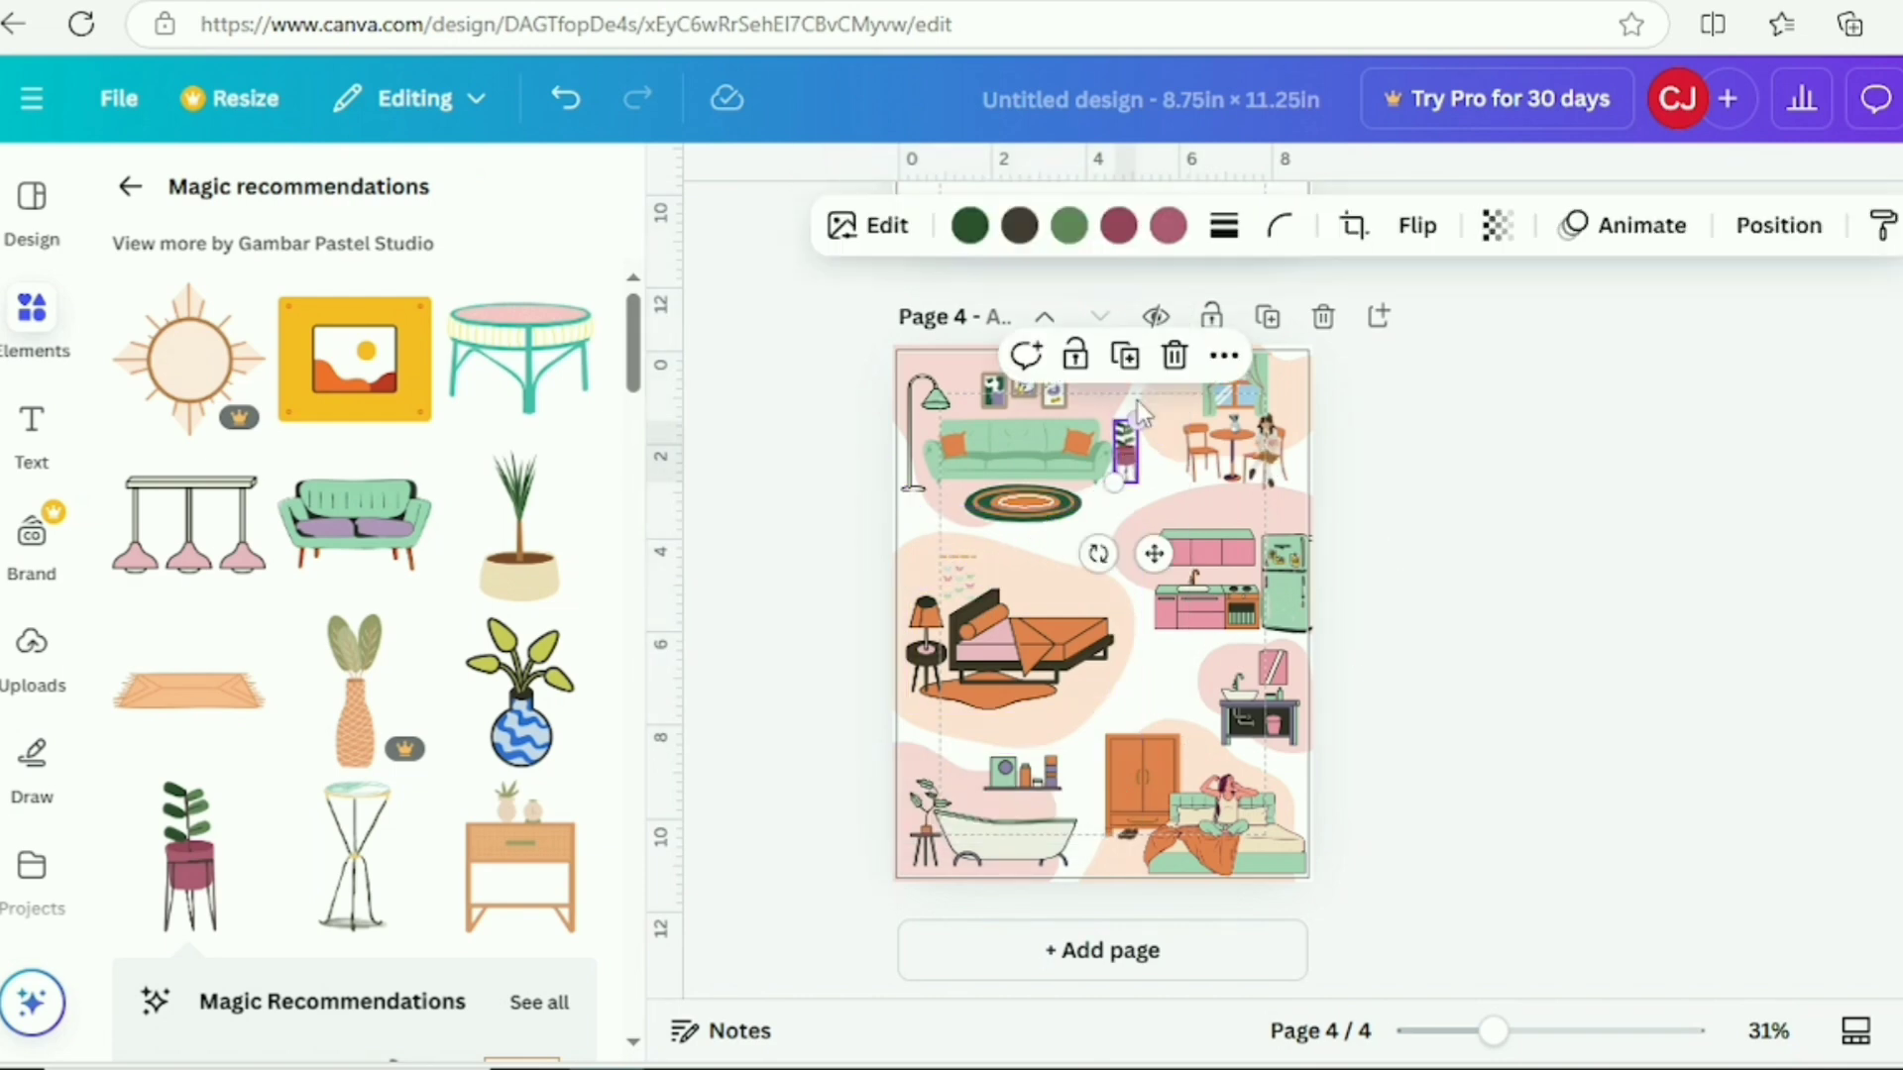
{"action": "left_click", "coordinate": [1118, 225]}
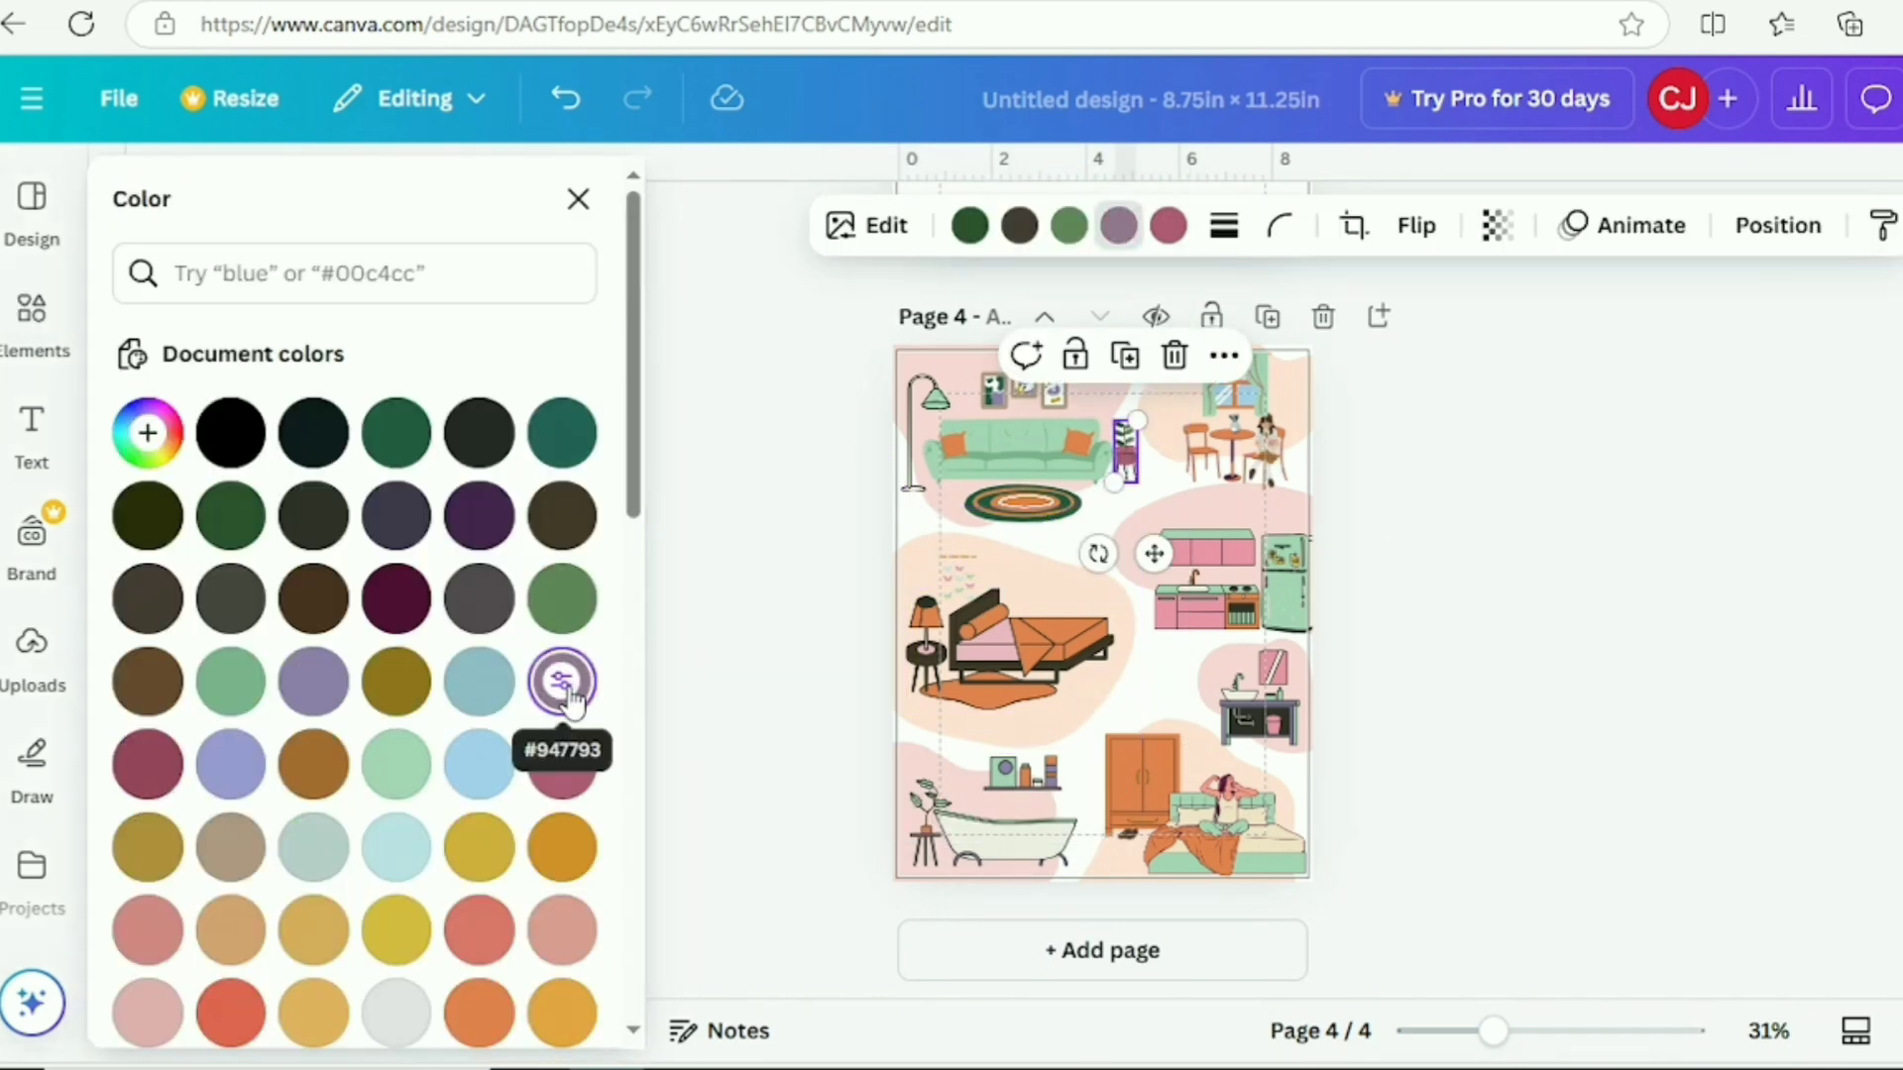
{"action": "left_click", "coordinate": [1460, 492]}
- Place a second butterfly hanging beside the first one above the orange bed
{"action": "left_click", "coordinate": [959, 576]}
{"action": "left_click_drag", "start_coordinate": [985, 680], "coordinate": [1120, 679]}
{"action": "left_click", "coordinate": [1036, 486]}
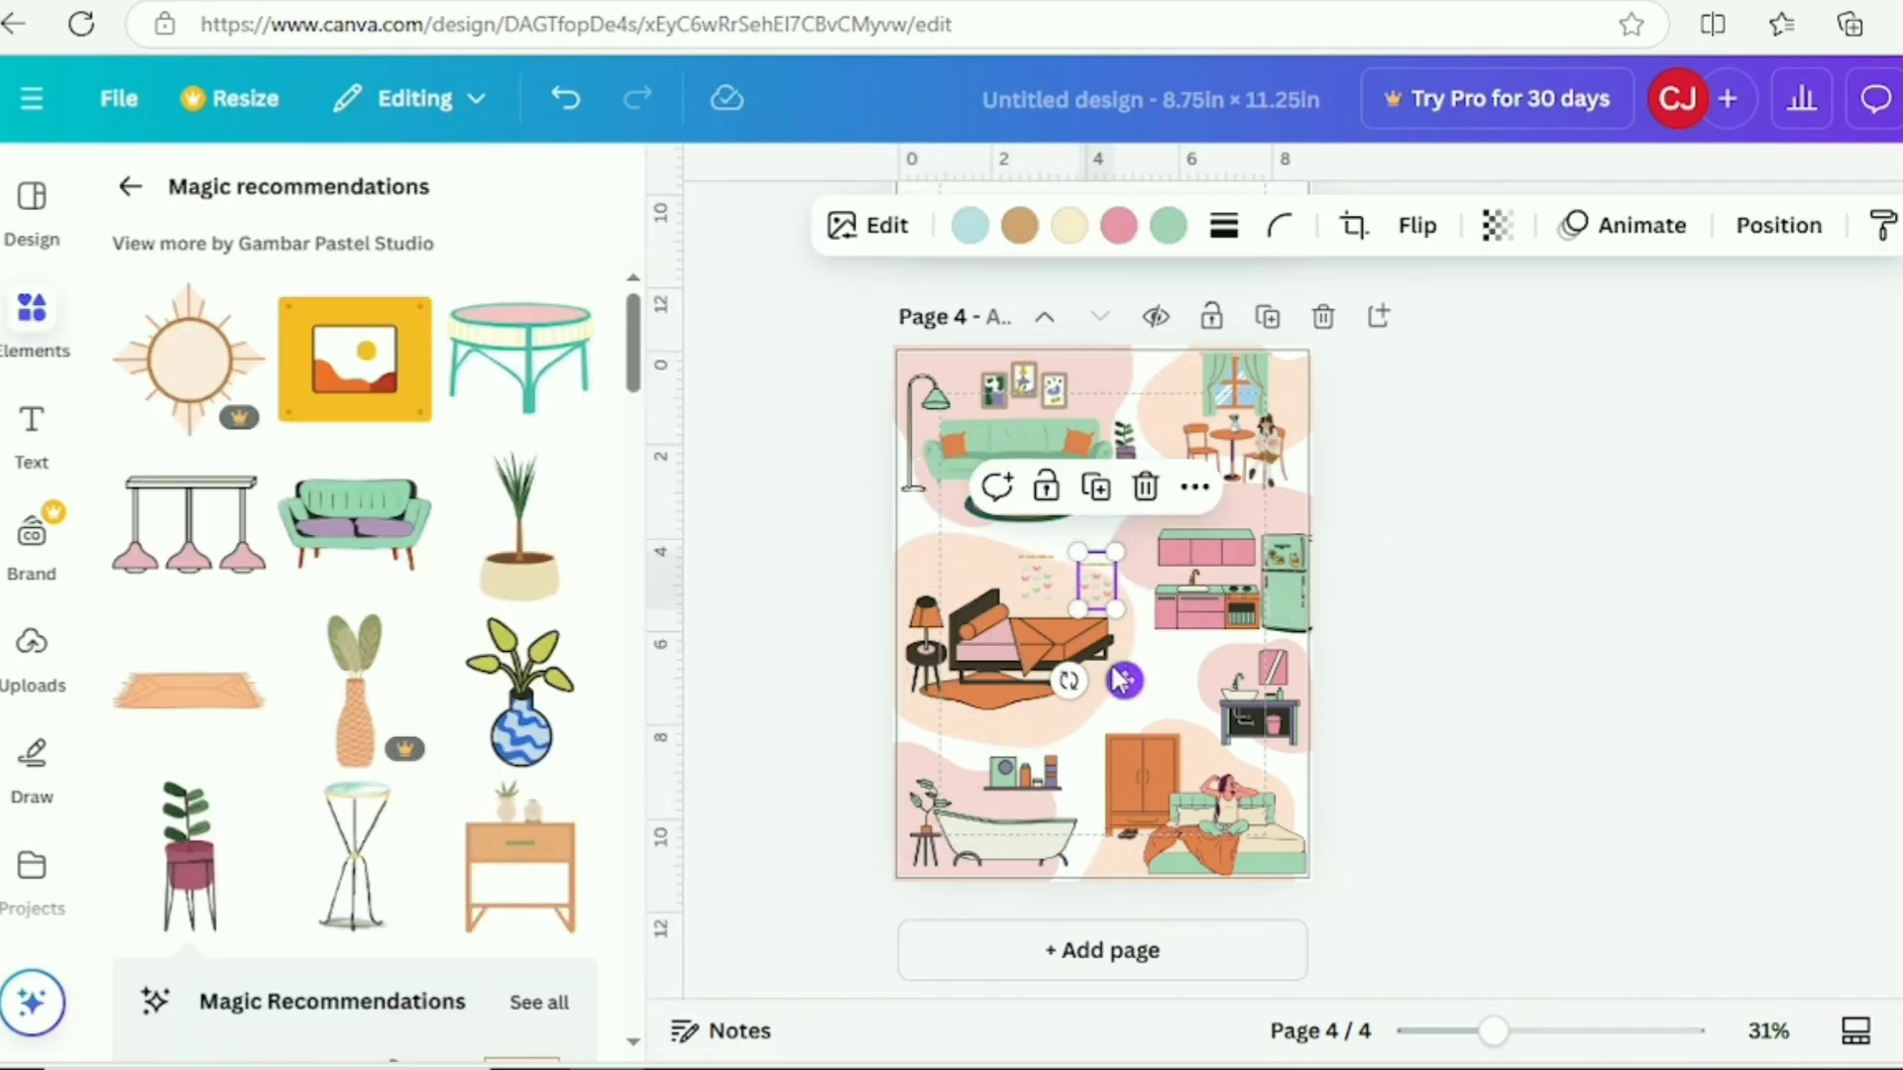
- Apply the Drop shadow effect to both butterfly hangings above the bed
{"action": "left_click", "coordinate": [868, 225]}
{"action": "left_click", "coordinate": [182, 627]}
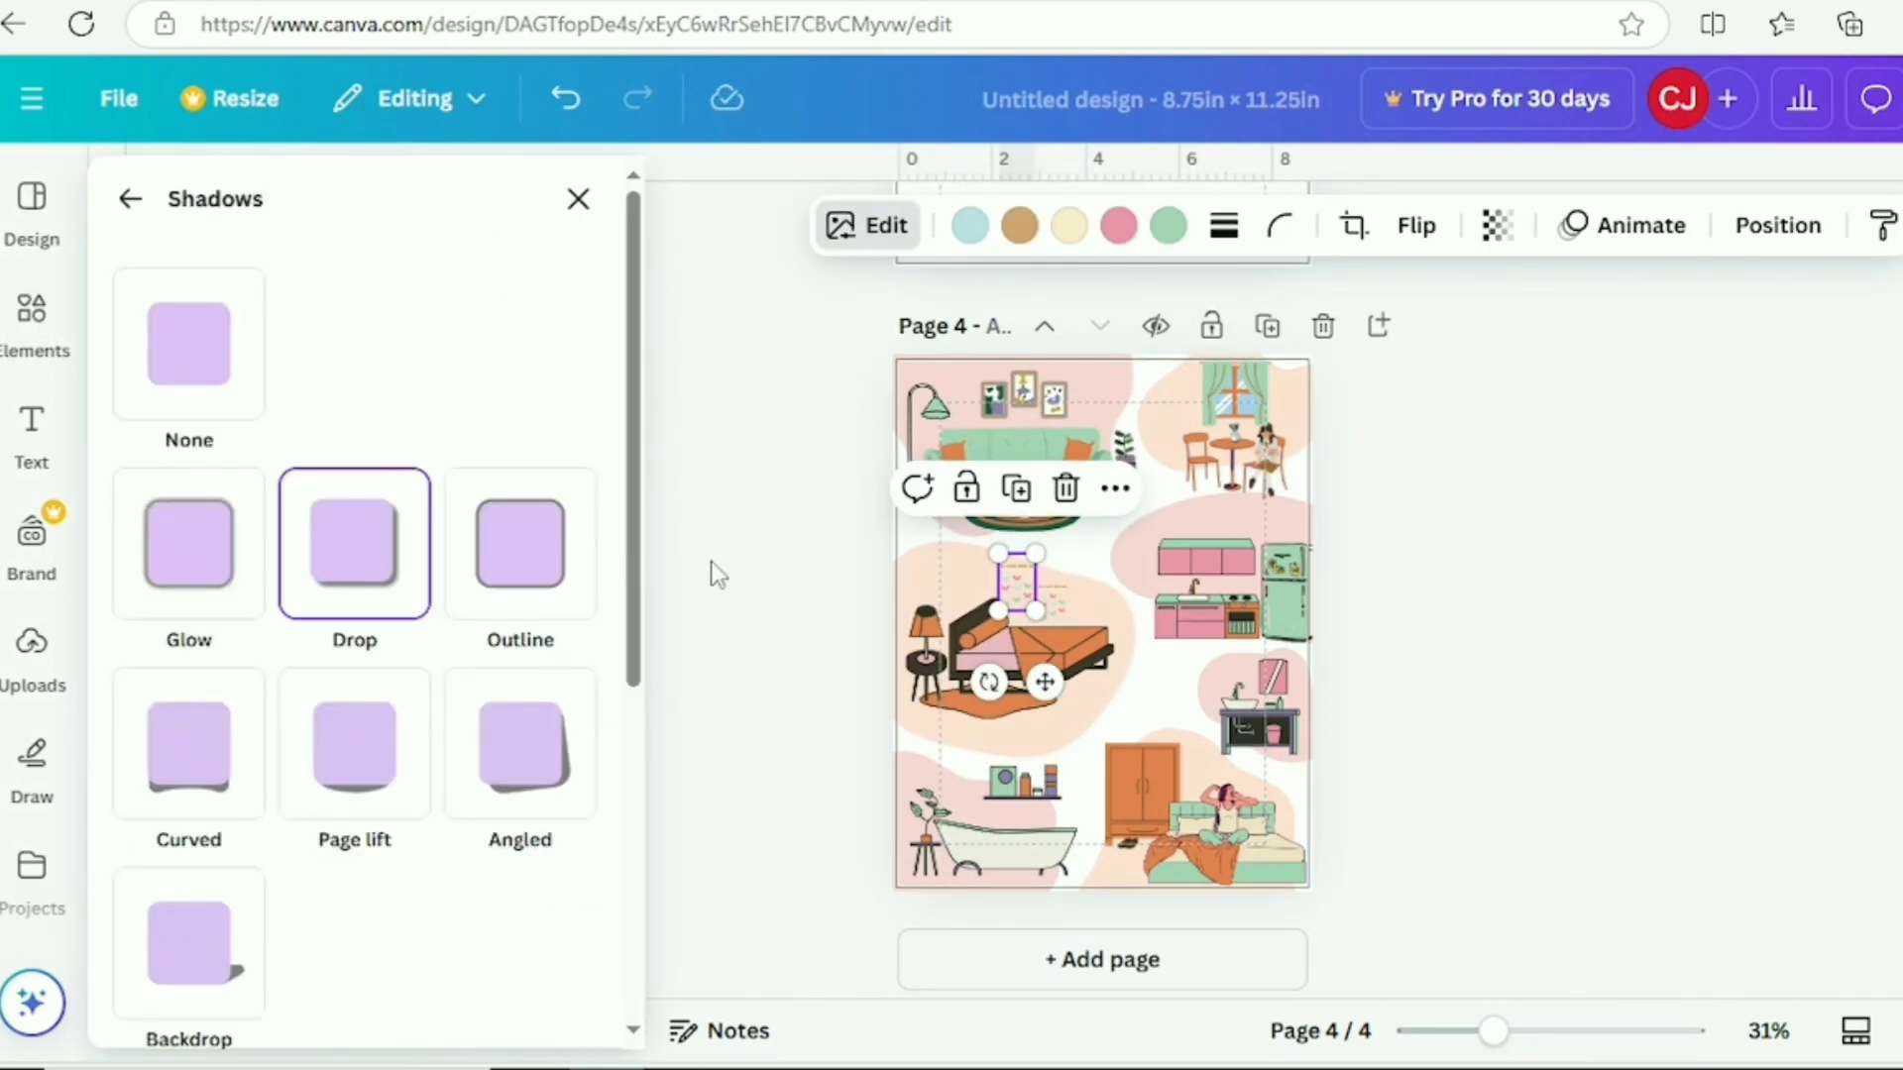
{"action": "left_click", "coordinate": [1068, 598], "text": "shift"}
{"action": "left_click", "coordinate": [752, 523]}
{"action": "left_click", "coordinate": [1054, 599]}
{"action": "left_click", "coordinate": [868, 225]}
{"action": "left_click_drag", "start_coordinate": [632, 500], "coordinate": [603, 846]}
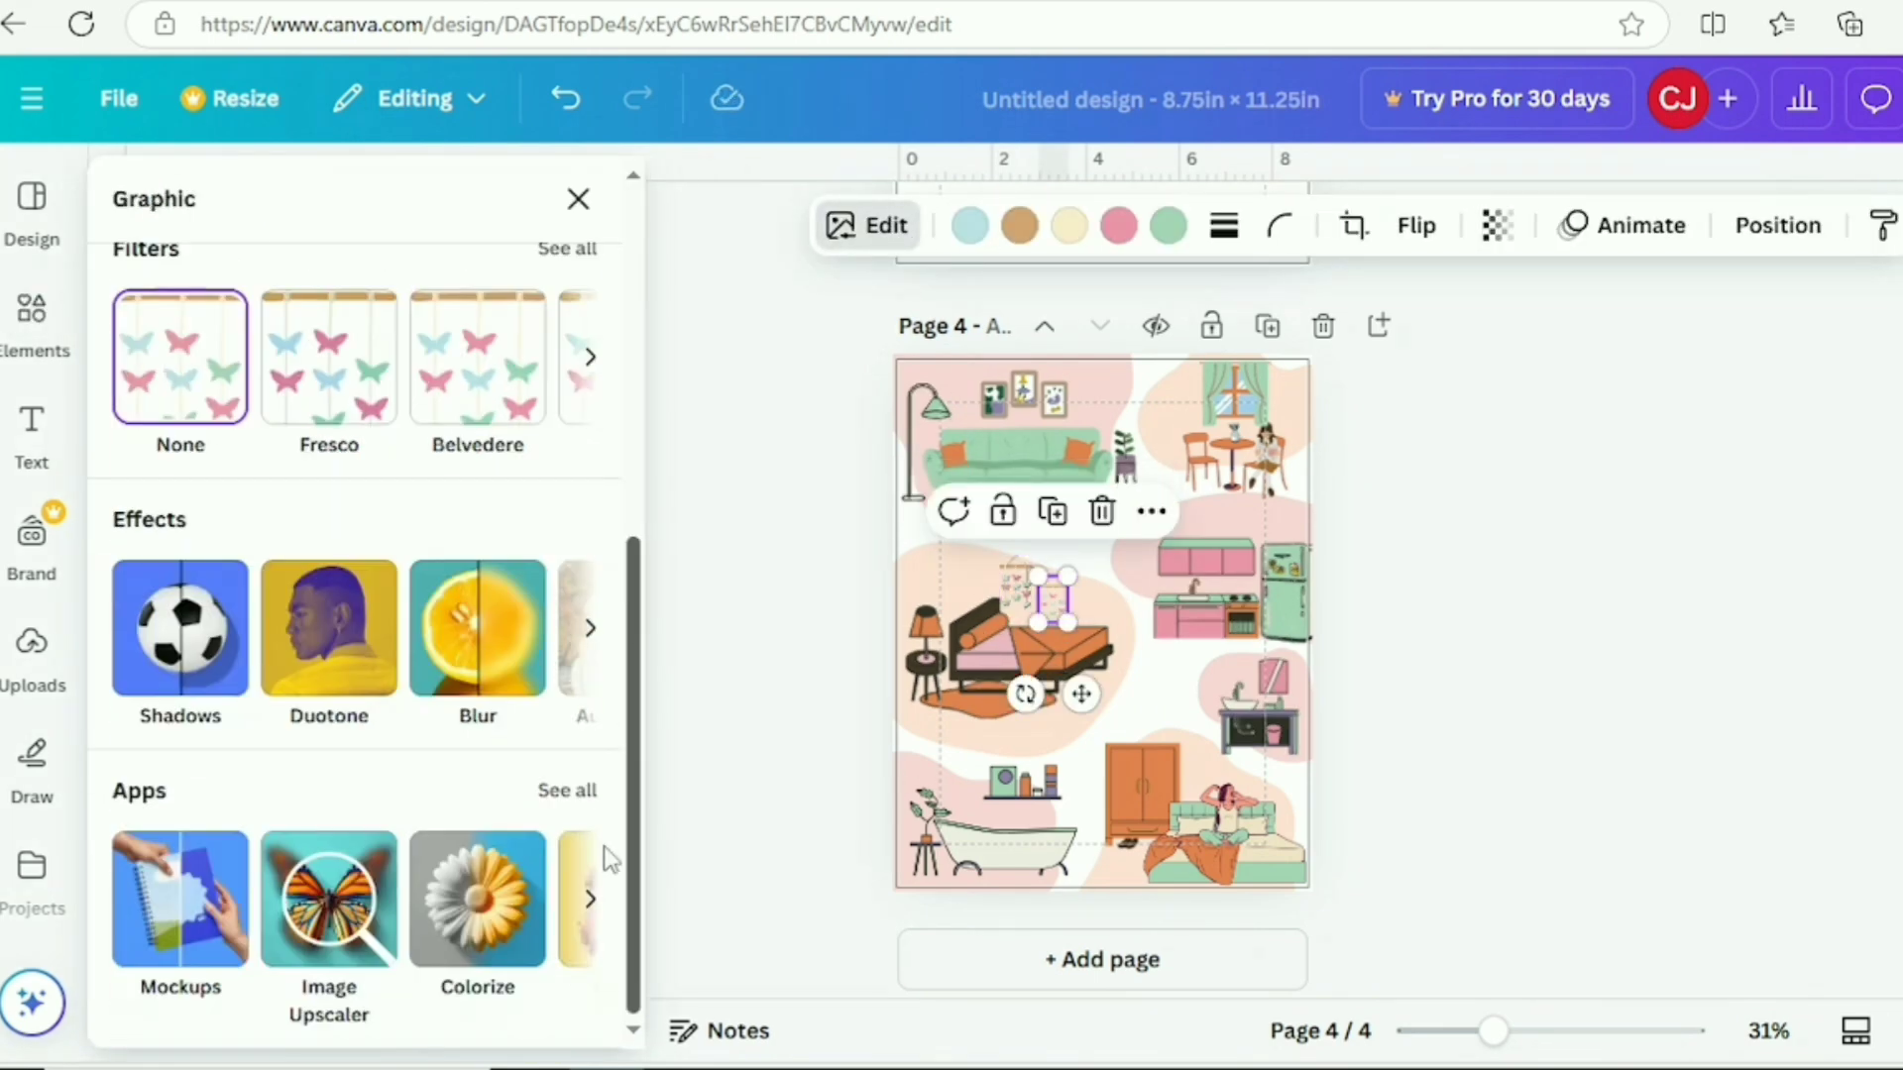
{"action": "left_click", "coordinate": [180, 628]}
{"action": "left_click", "coordinate": [1190, 607]}
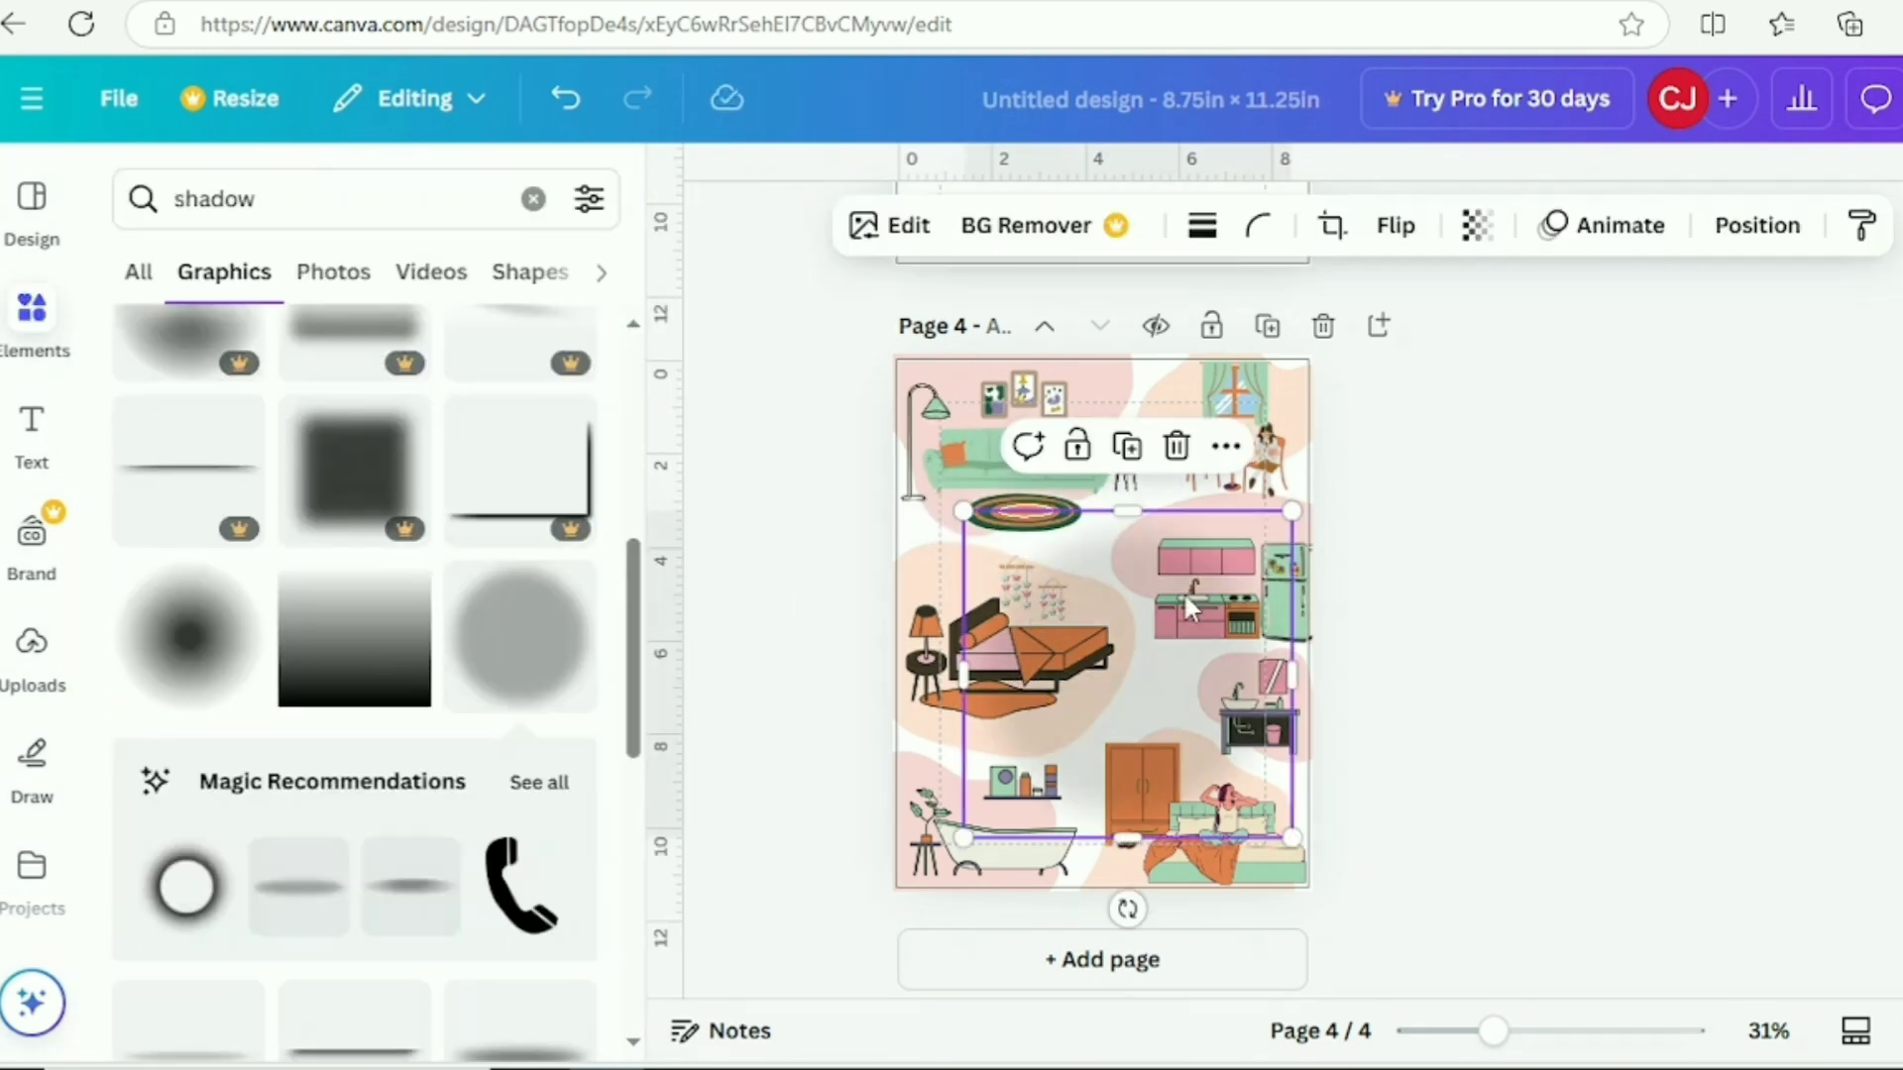
- Send the soft gray circle shadow backward so it sits behind the furniture illustrations
{"action": "key", "text": "ctrl+z"}
{"action": "key", "text": "ctrl+z"}
{"action": "key", "text": "ctrl+z"}
{"action": "key", "text": "ctrl+z"}
{"action": "key", "text": "ctrl+z"}
{"action": "key", "text": "ctrl+z"}
{"action": "key", "text": "ctrl+z"}
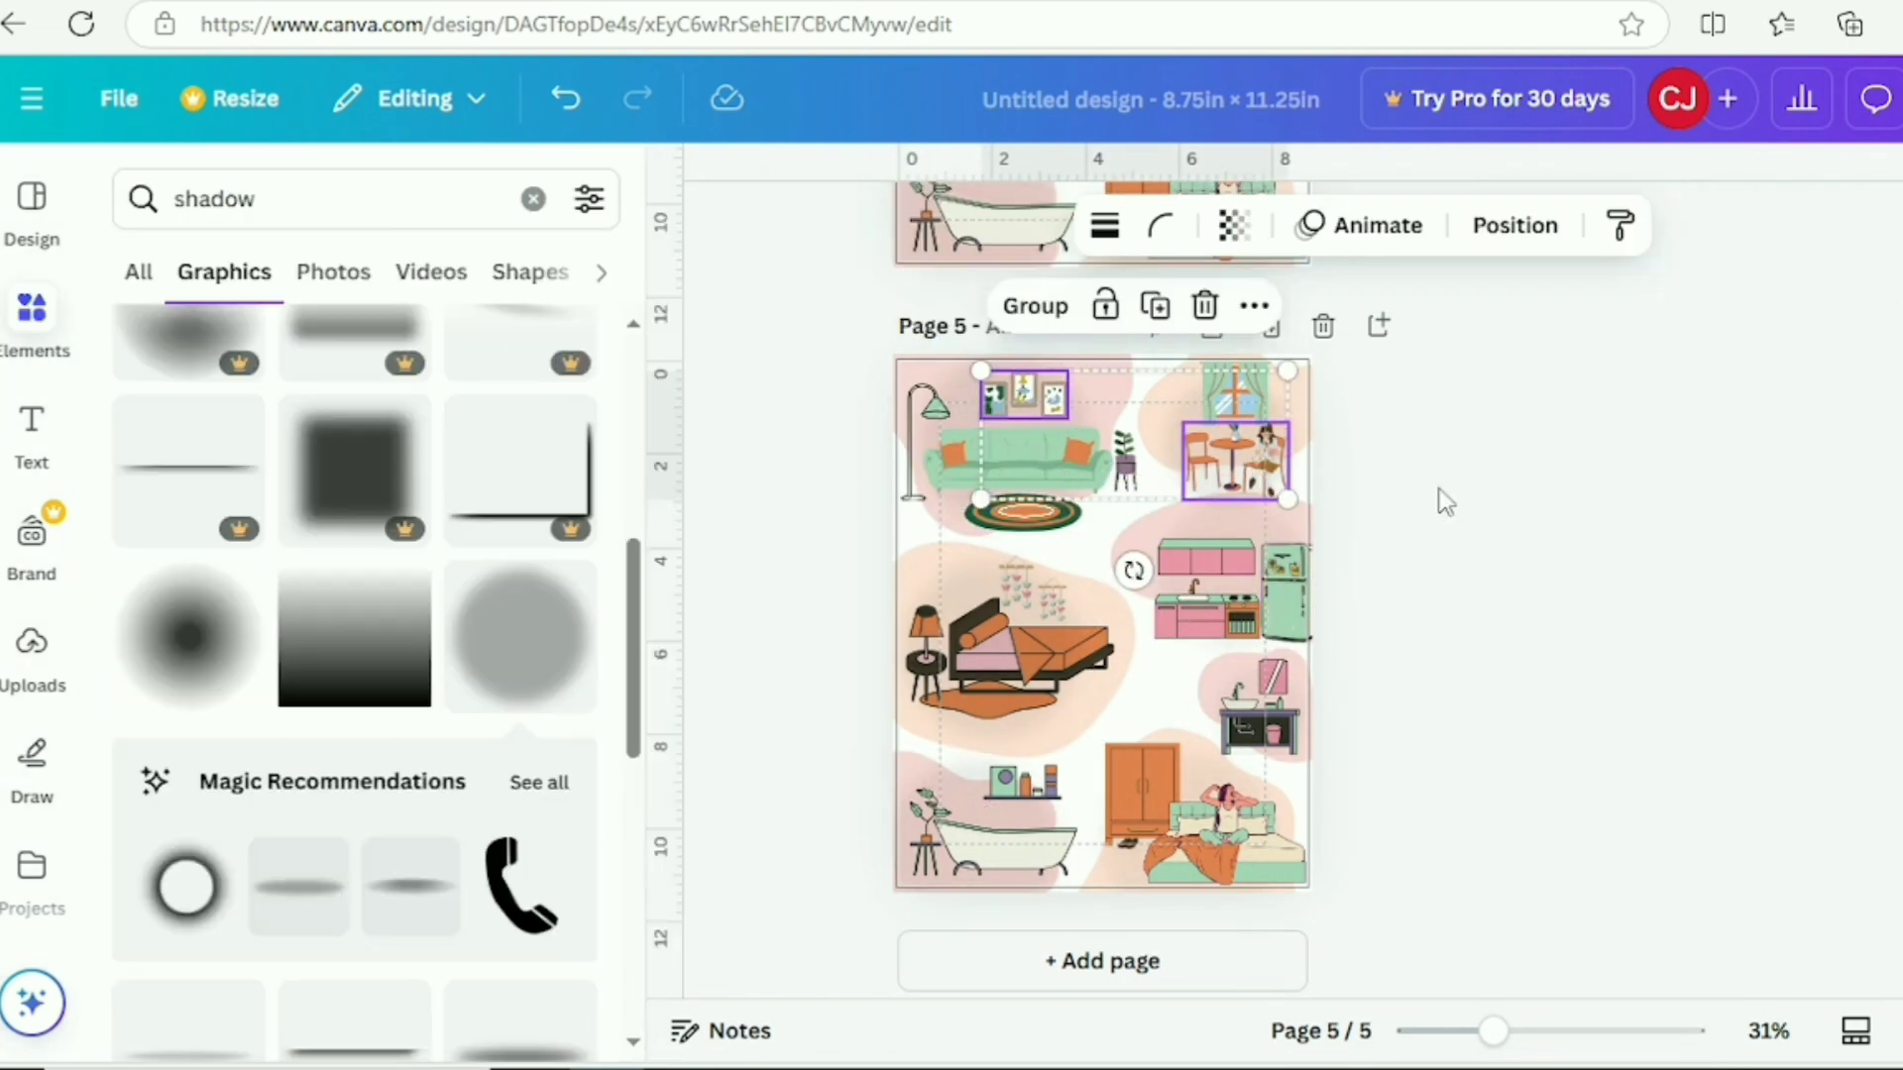
{"action": "left_click", "coordinate": [1439, 490]}
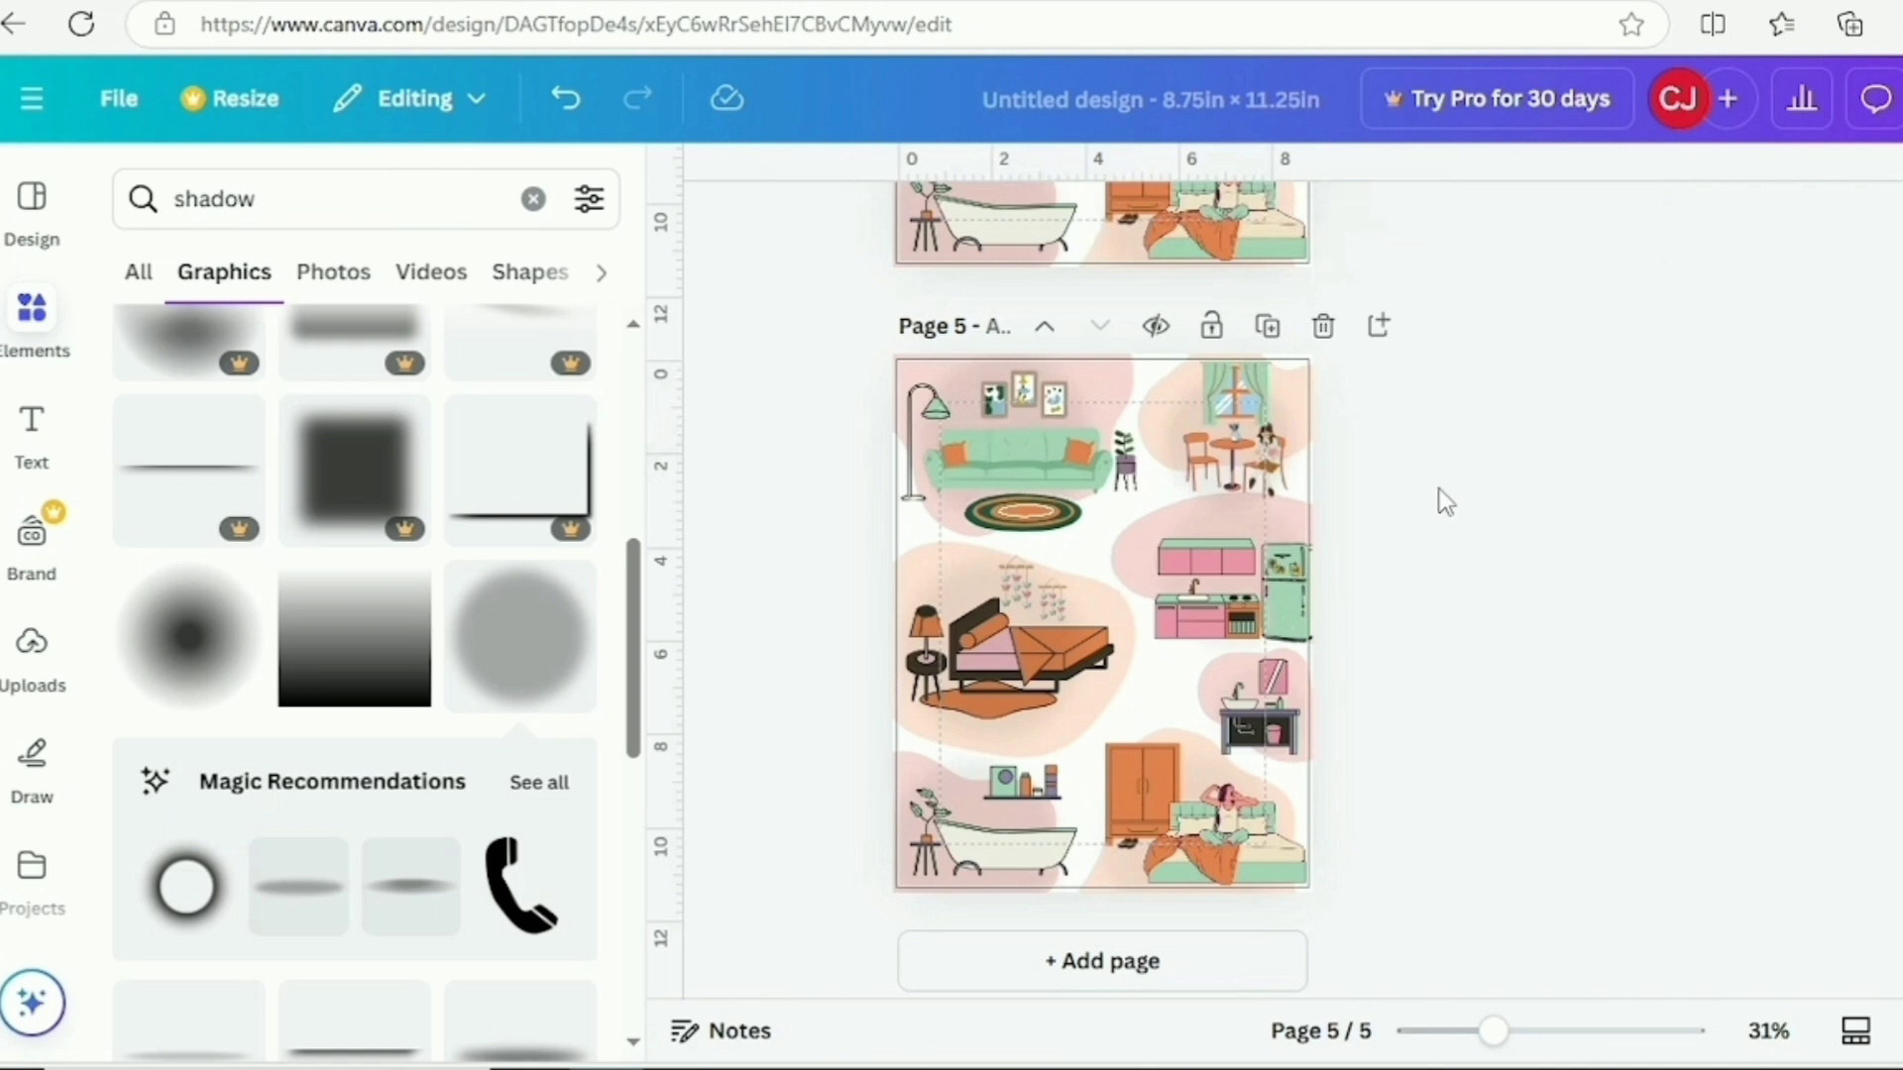
- Recolor the orange window frame above the dining table on page 5 brown, after trying pink
{"action": "left_click", "coordinate": [1239, 392]}
{"action": "left_click", "coordinate": [1095, 226]}
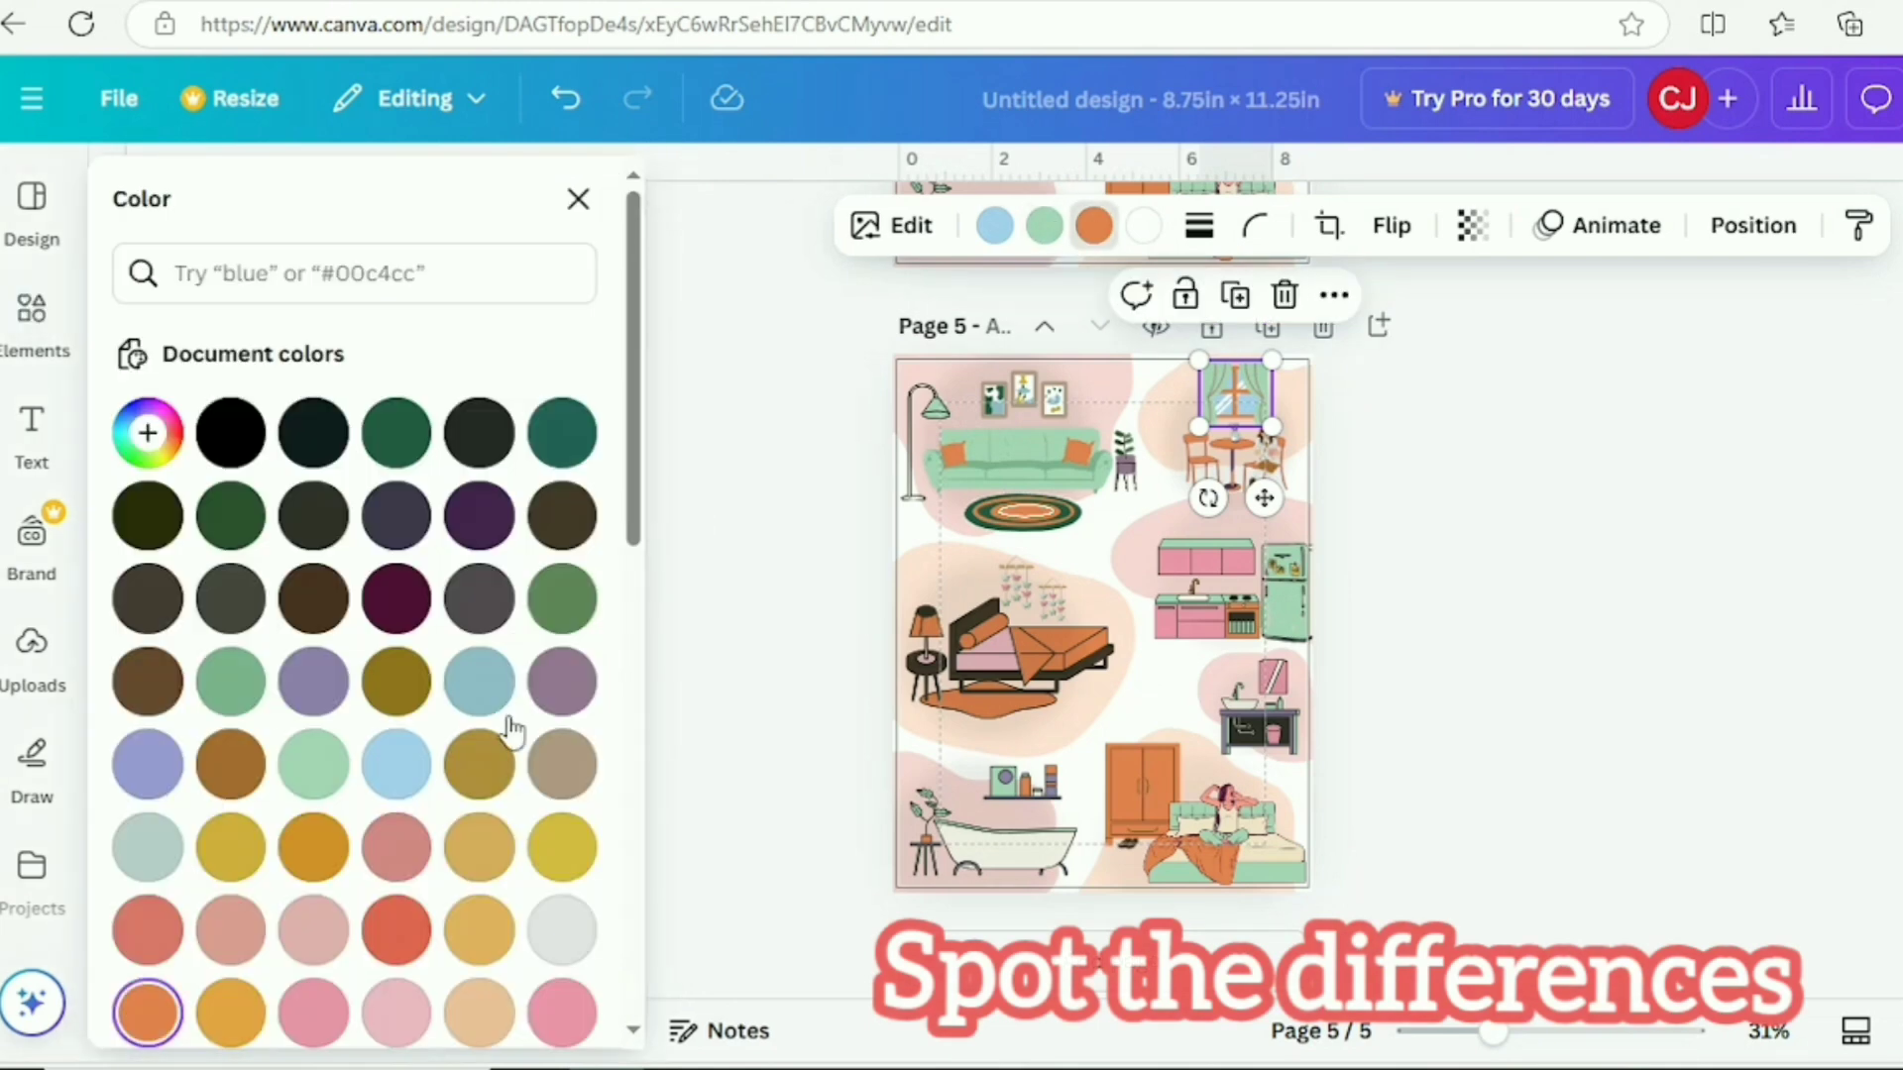
{"action": "left_click_drag", "start_coordinate": [645, 375], "coordinate": [645, 518]}
{"action": "left_click", "coordinate": [562, 630]}
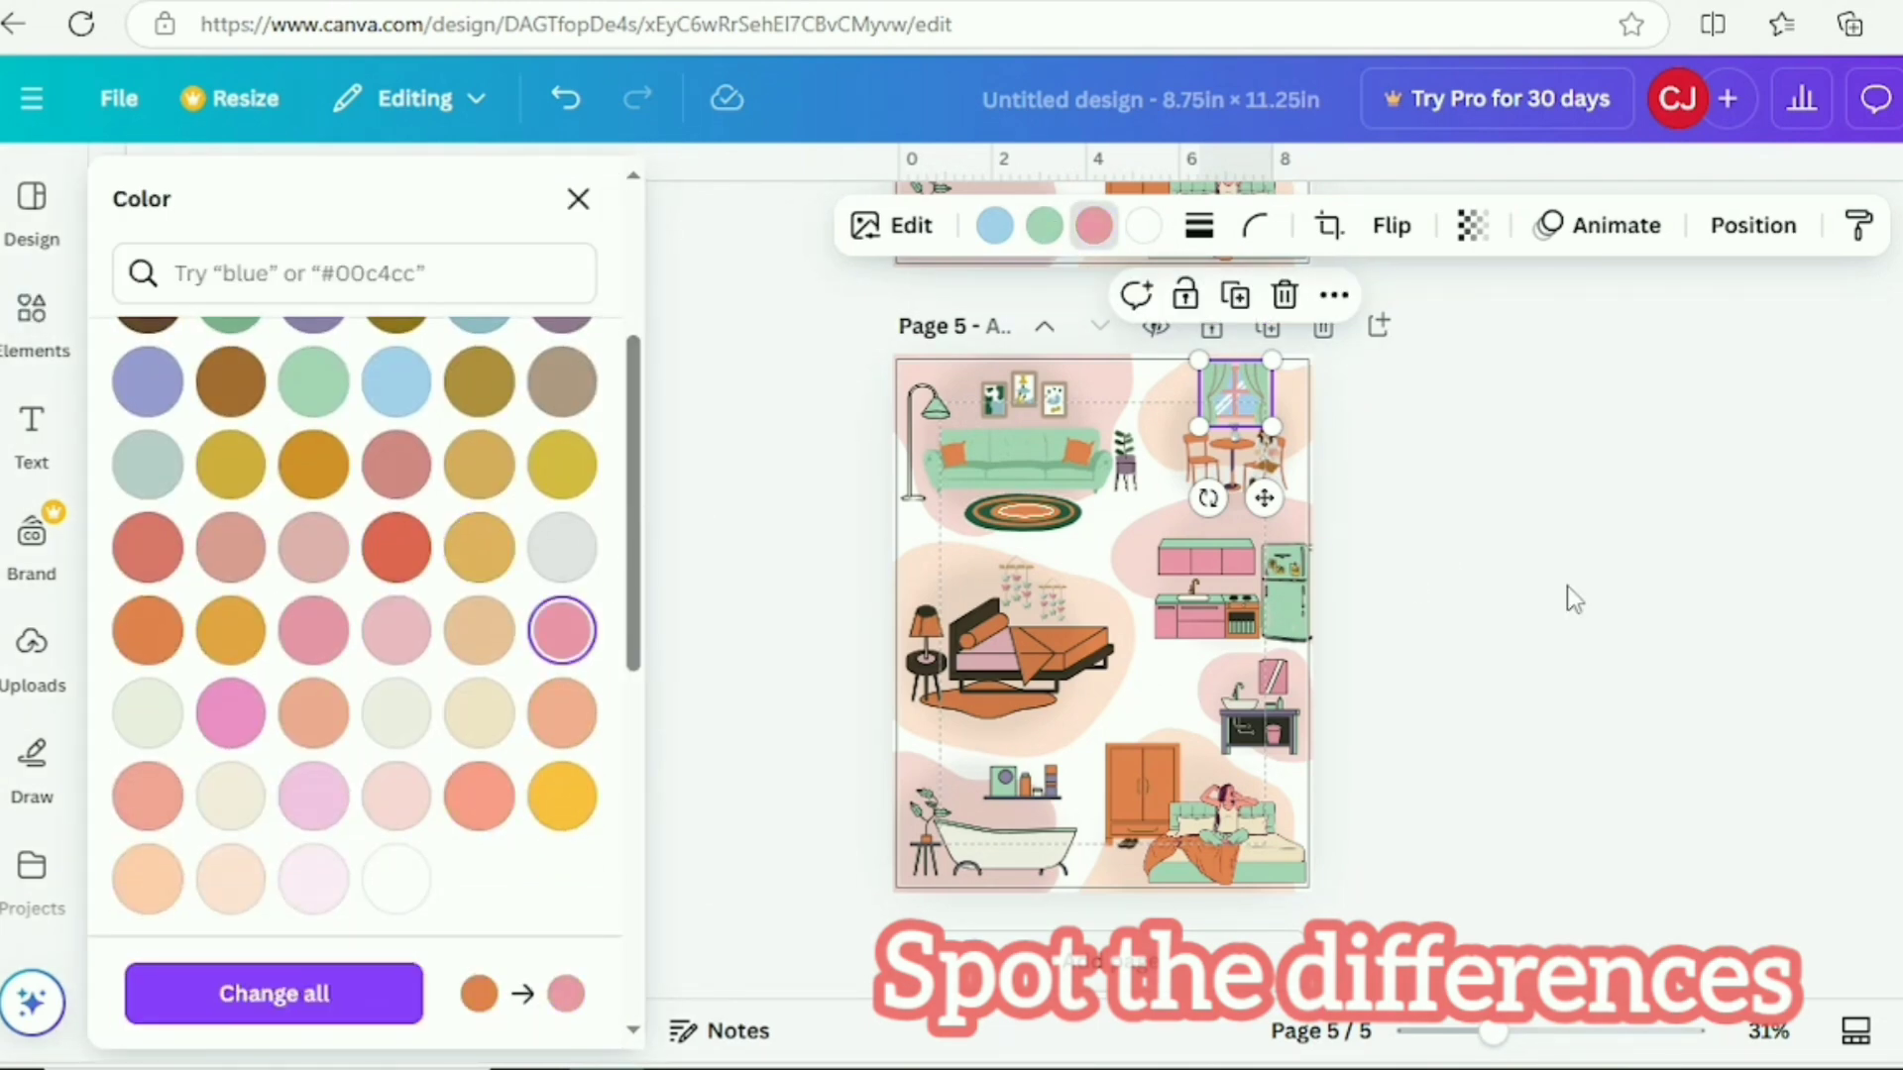
{"action": "scroll", "coordinate": [1571, 595], "scroll_direction": "up", "scroll_amount": 5}
{"action": "scroll", "coordinate": [1102, 594], "scroll_direction": "down", "scroll_amount": 5}
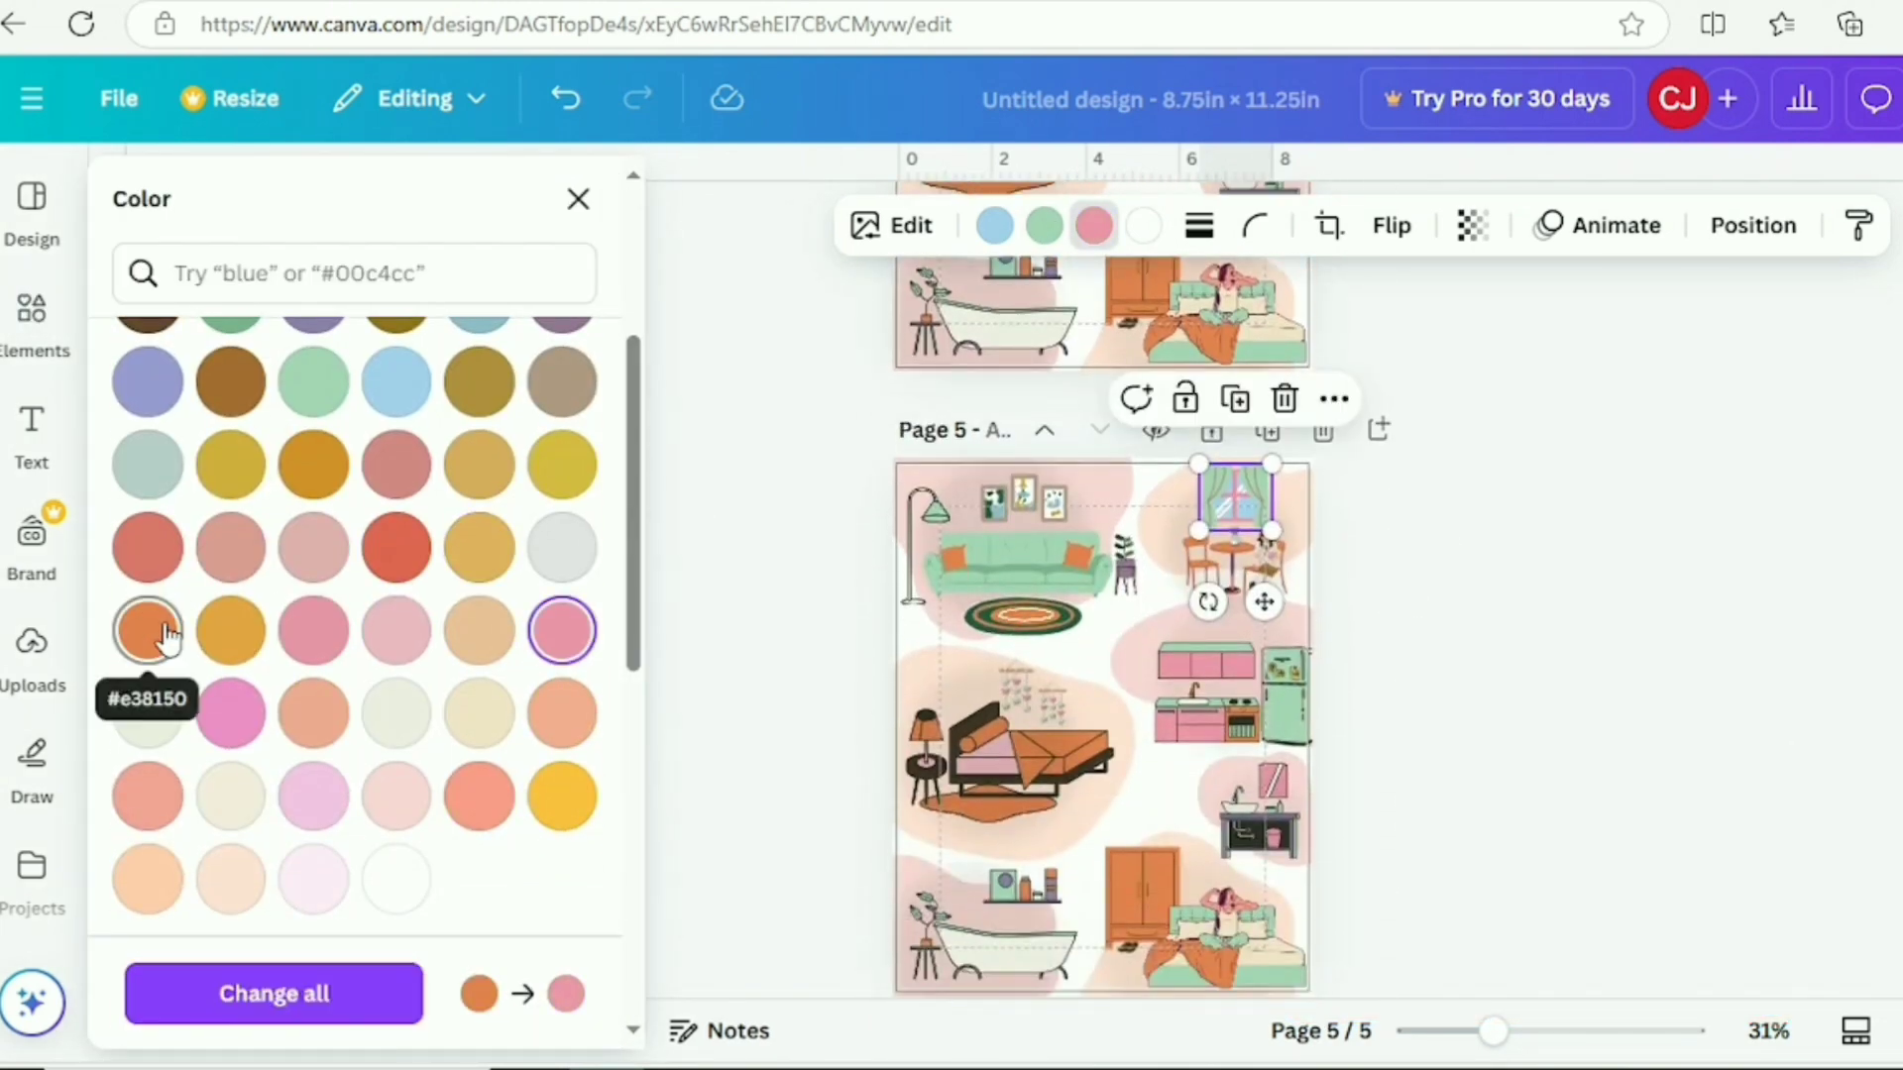
{"action": "left_click", "coordinate": [163, 636]}
{"action": "left_click", "coordinate": [230, 383]}
{"action": "scroll", "coordinate": [1102, 594], "scroll_direction": "up", "scroll_amount": 2}
{"action": "scroll", "coordinate": [1376, 589], "scroll_direction": "down", "scroll_amount": 3}
{"action": "left_click", "coordinate": [1376, 586]}
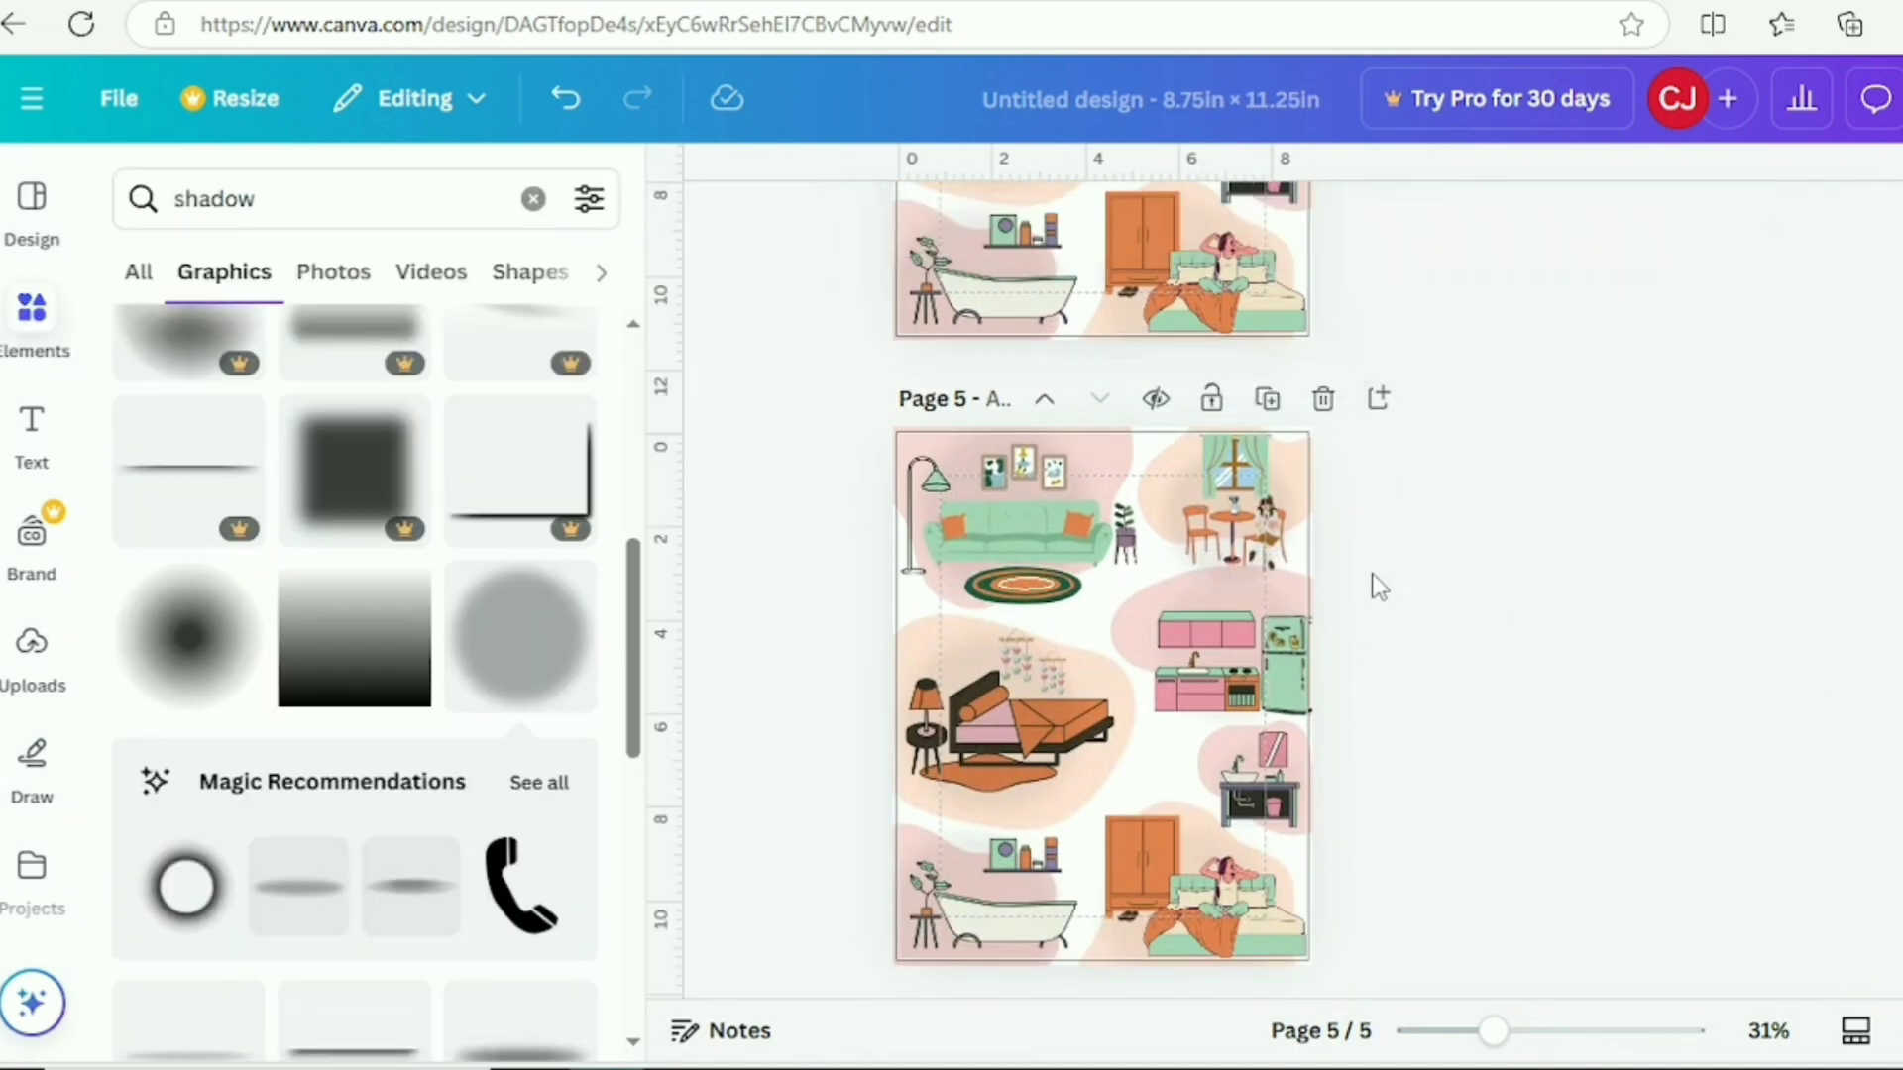
- Ungroup the dining set on page 5 and move the seated woman from the right chair onto the left chair
{"action": "left_click", "coordinate": [1266, 535]}
{"action": "left_click", "coordinate": [1112, 429]}
{"action": "left_click", "coordinate": [1388, 555]}
{"action": "left_click_drag", "start_coordinate": [1278, 536], "coordinate": [1206, 535]}
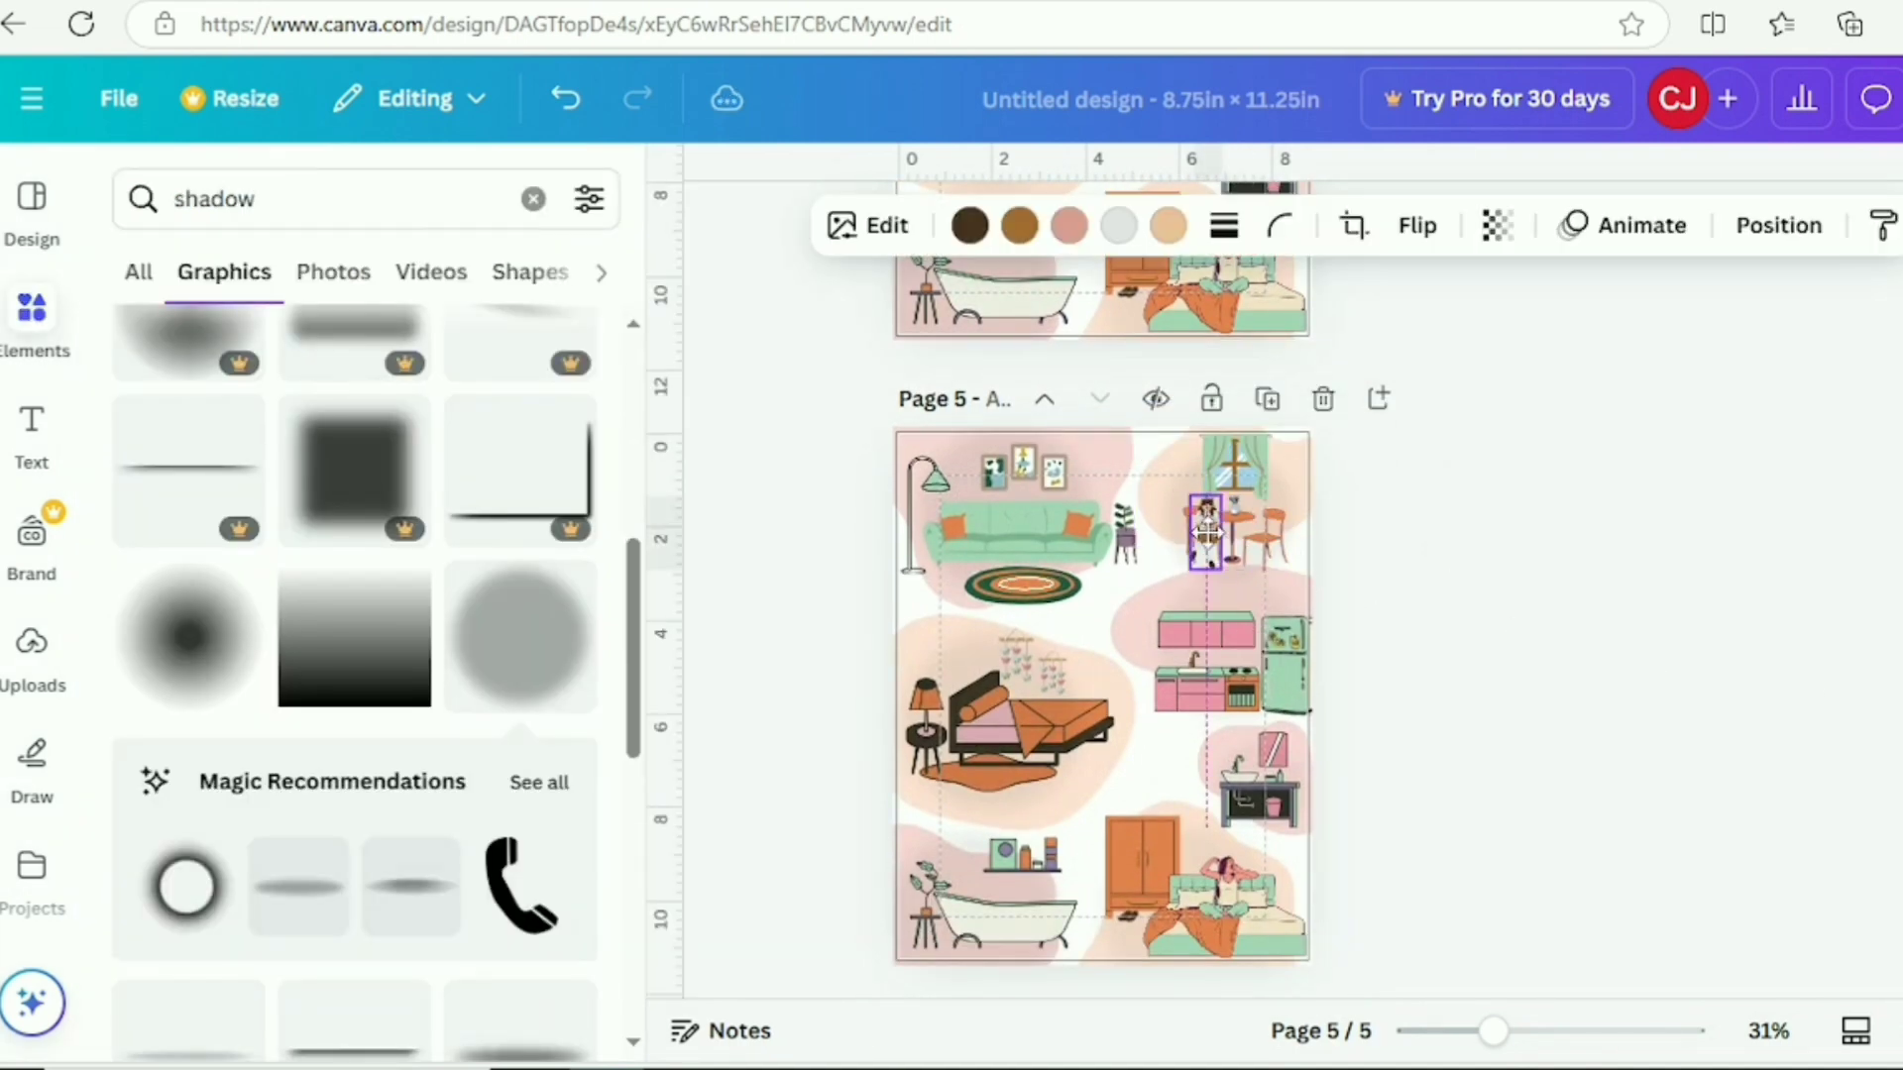
{"action": "left_click", "coordinate": [1498, 541]}
{"action": "left_click", "coordinate": [1546, 1031]}
{"action": "left_click_drag", "start_coordinate": [1371, 488], "coordinate": [1360, 479]}
{"action": "left_click", "coordinate": [1684, 515]}
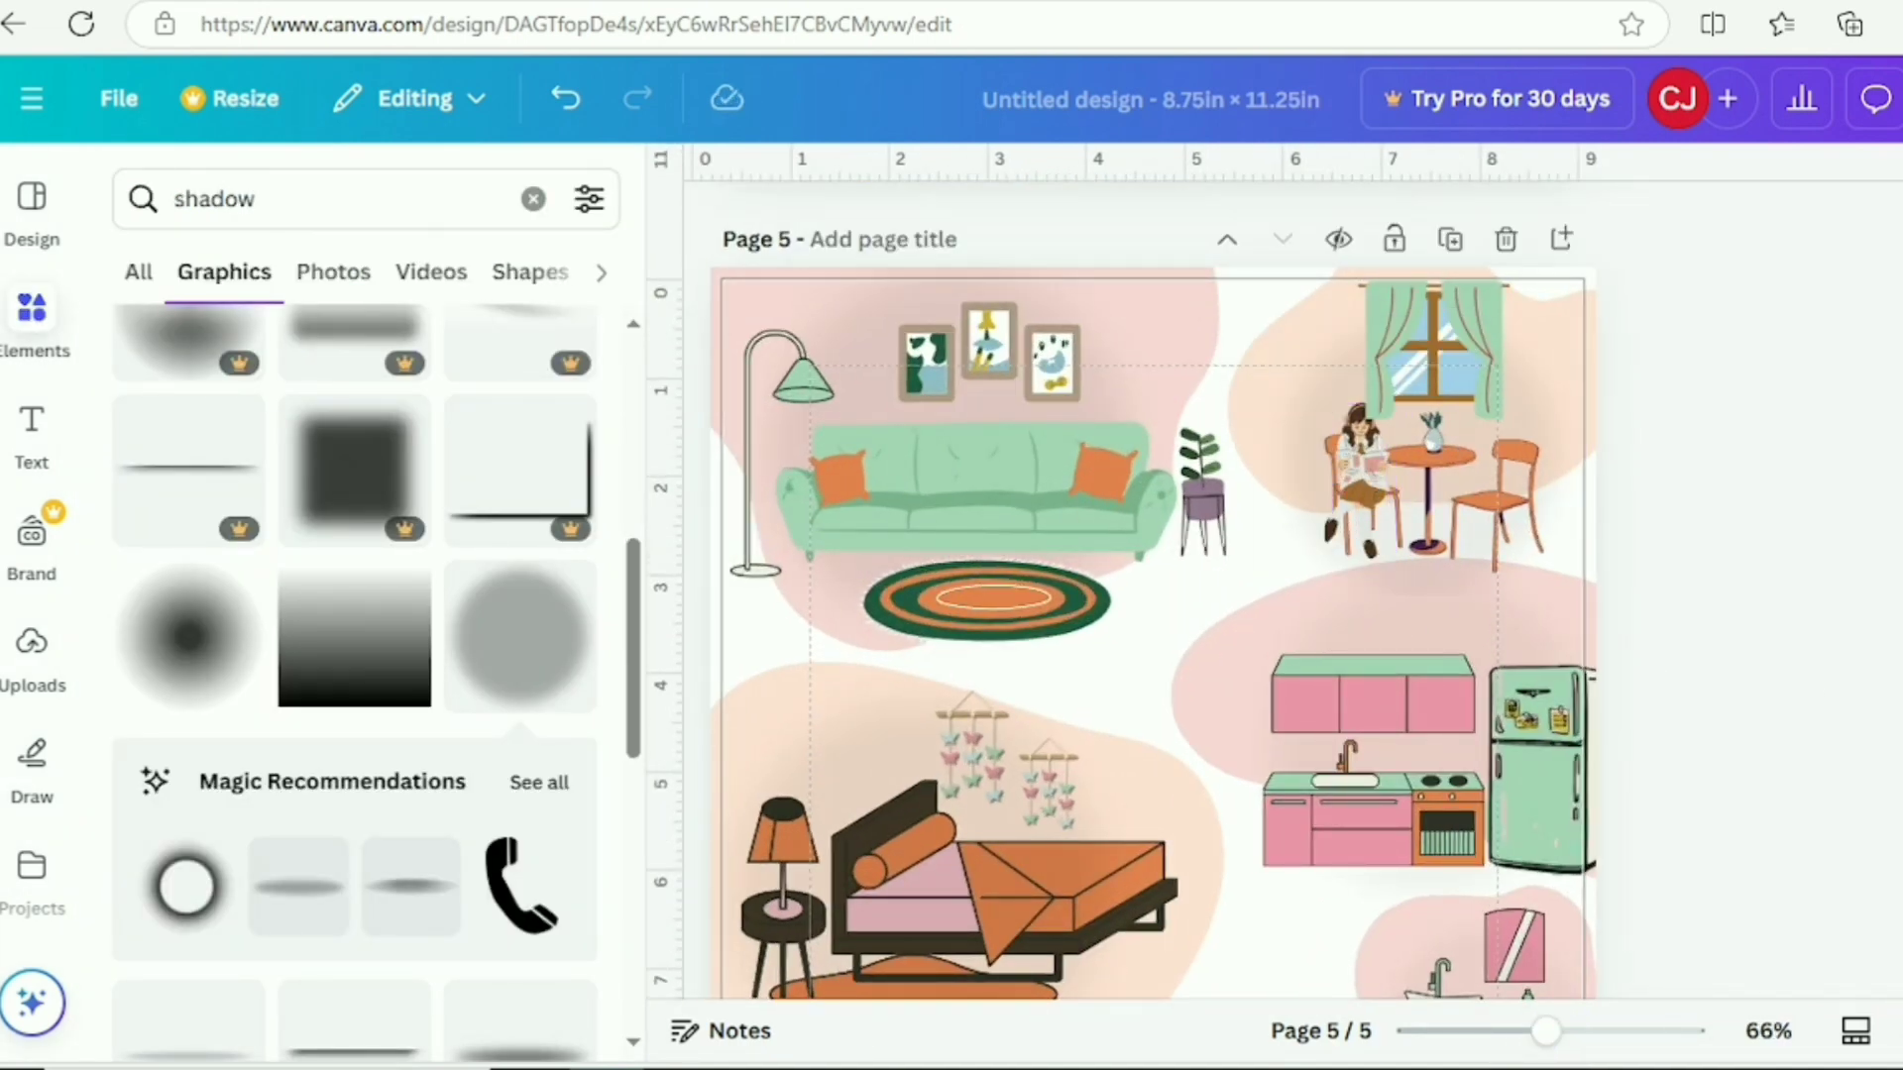
- Compare the seated woman's placement on page 5 with her placement and position settings on page 4
{"action": "left_click", "coordinate": [1362, 481]}
{"action": "left_click", "coordinate": [1754, 236]}
{"action": "left_click", "coordinate": [1685, 515]}
{"action": "scroll", "coordinate": [1684, 515], "scroll_direction": "up", "scroll_amount": 9}
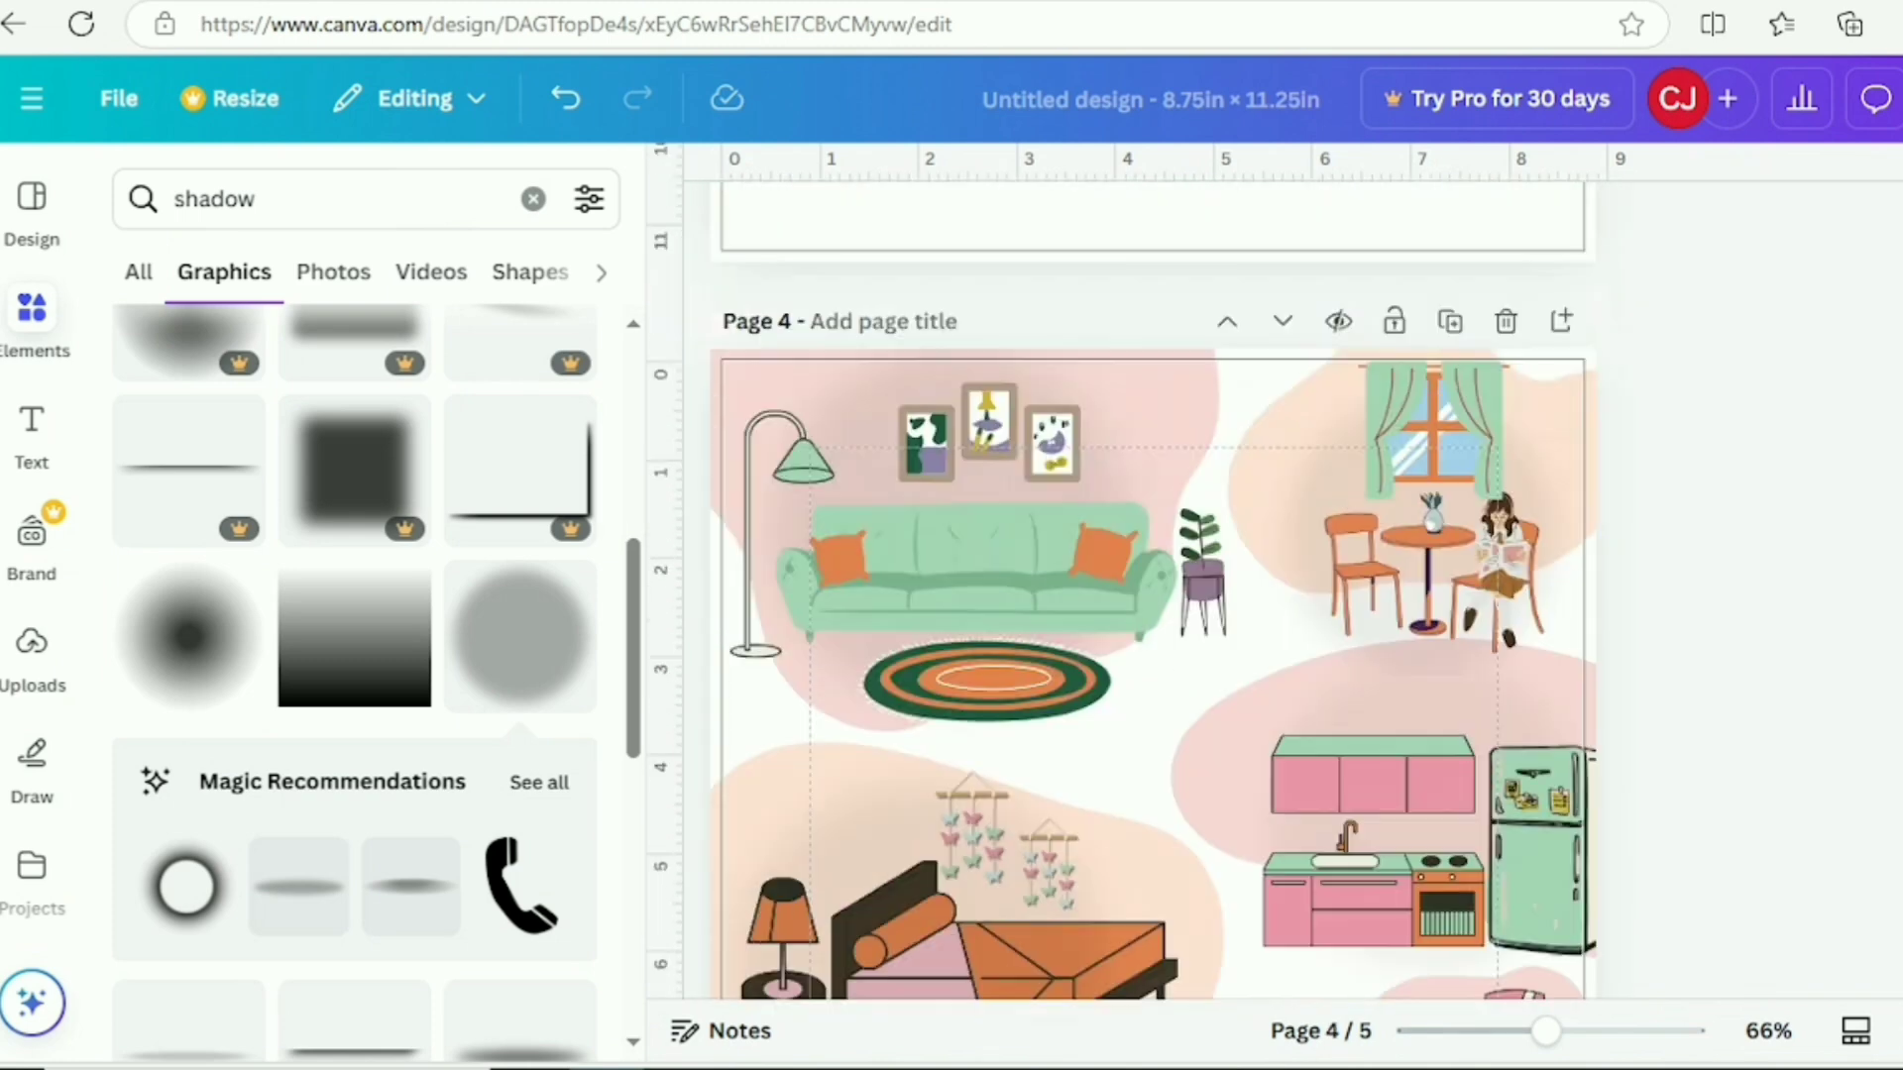
{"action": "left_click", "coordinate": [1502, 555]}
{"action": "left_click", "coordinate": [1773, 222]}
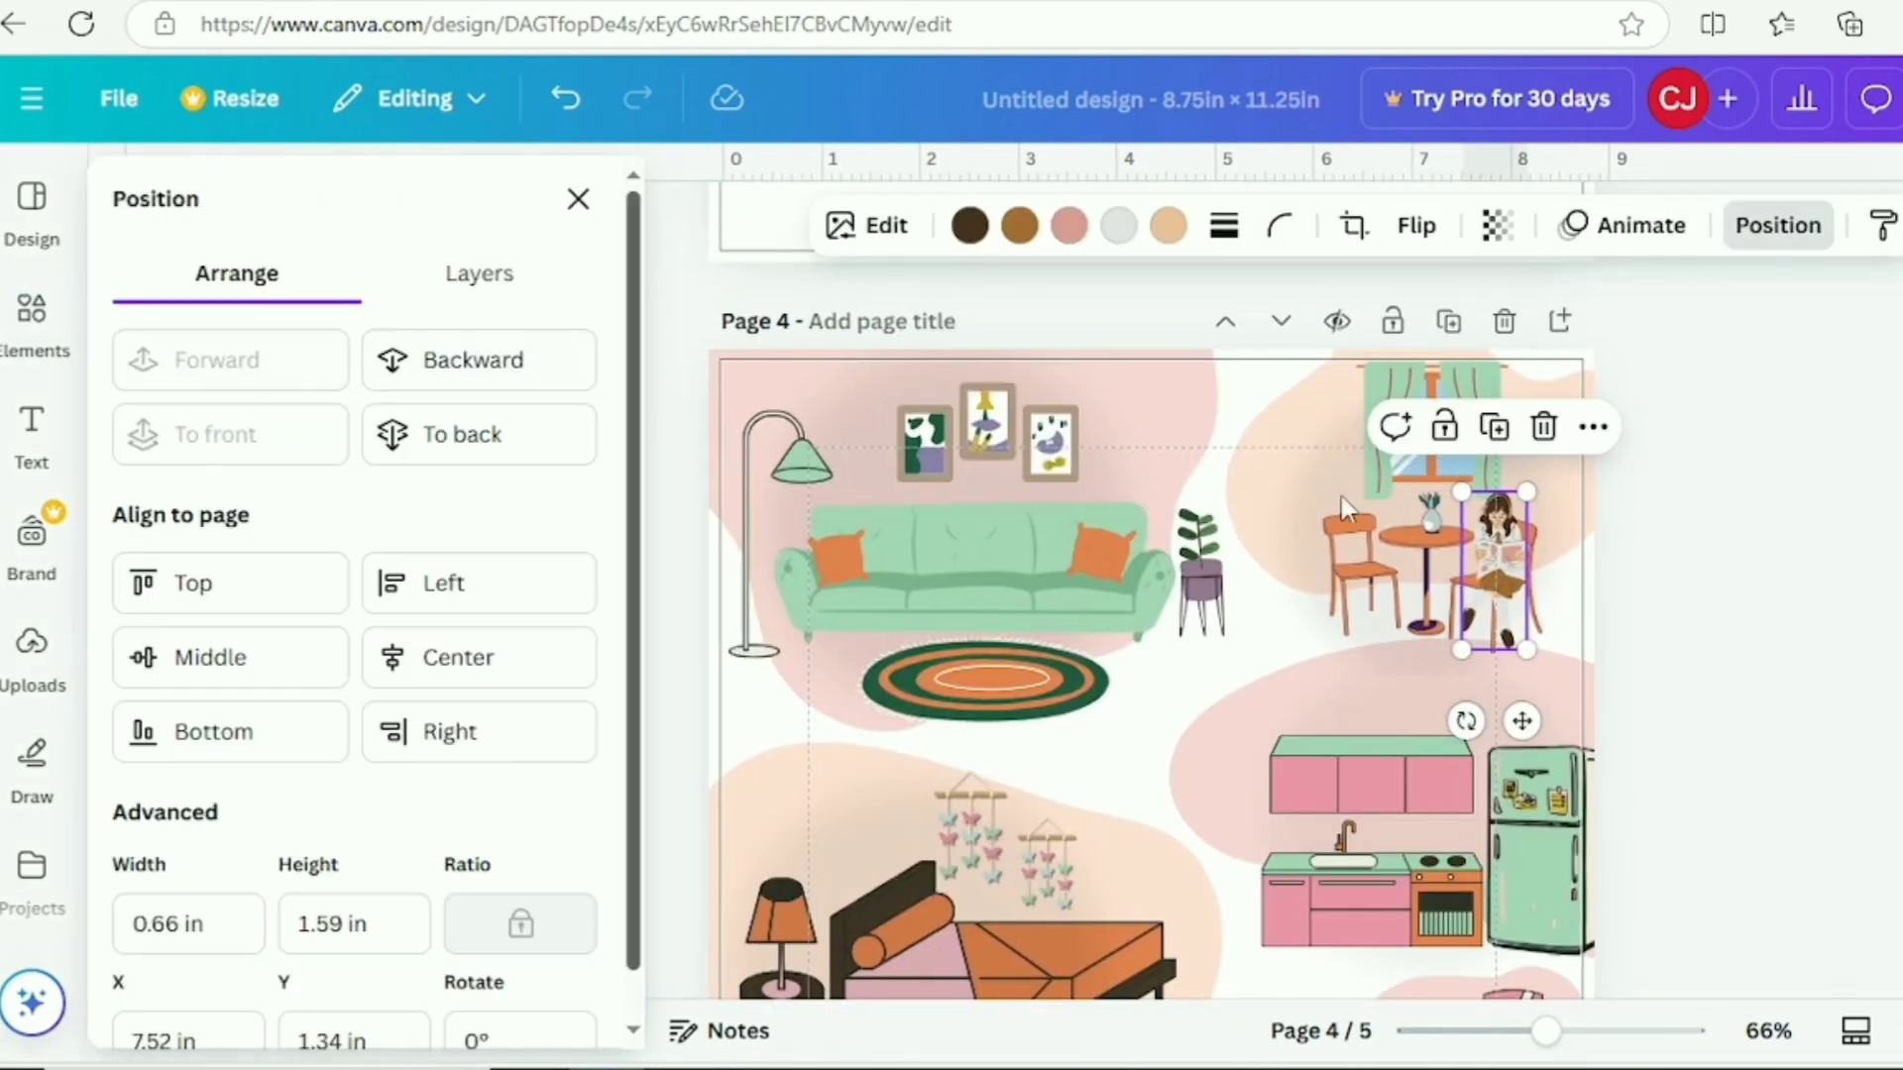
{"action": "left_click", "coordinate": [1684, 516]}
- Recolor the white details of the oval rug on page 5 black
{"action": "scroll", "coordinate": [1154, 594], "scroll_direction": "down", "scroll_amount": 13}
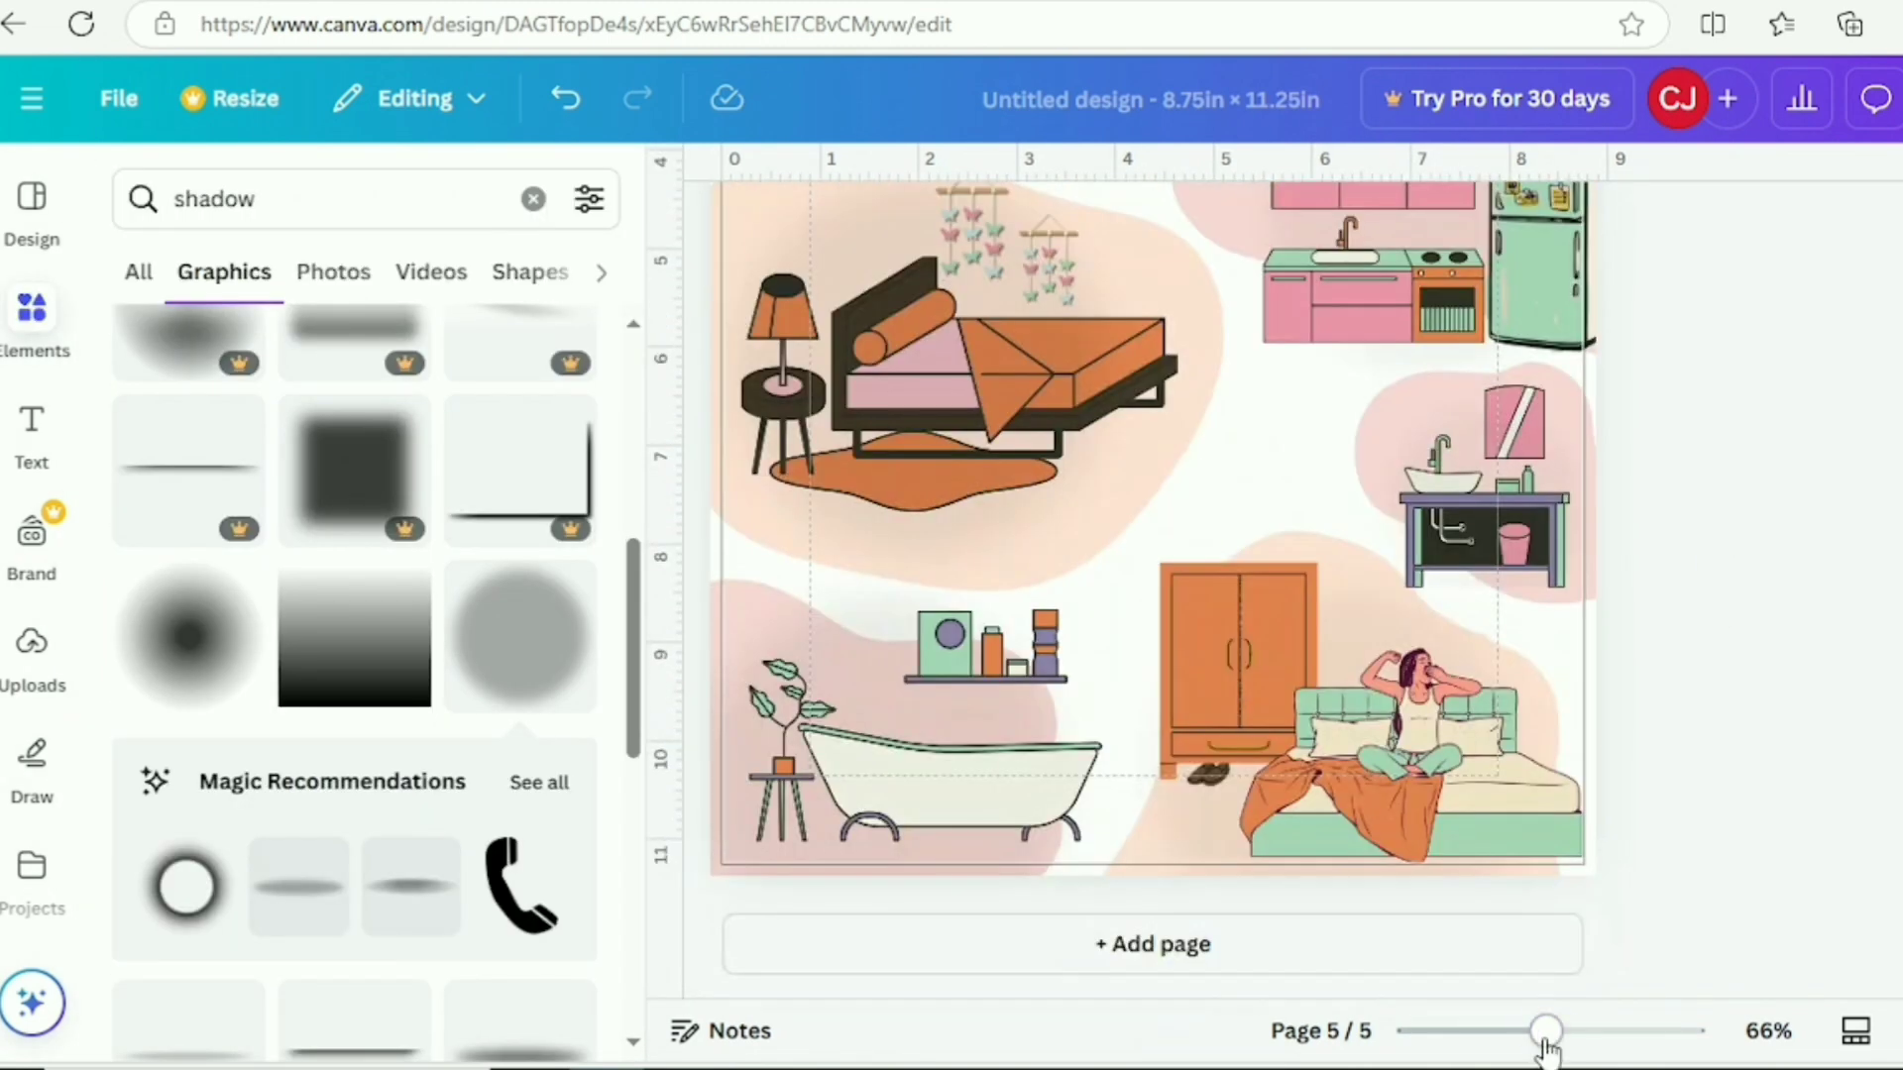
{"action": "left_click_drag", "start_coordinate": [1546, 1032], "coordinate": [1486, 1032]}
{"action": "scroll", "coordinate": [1105, 595], "scroll_direction": "up", "scroll_amount": 6}
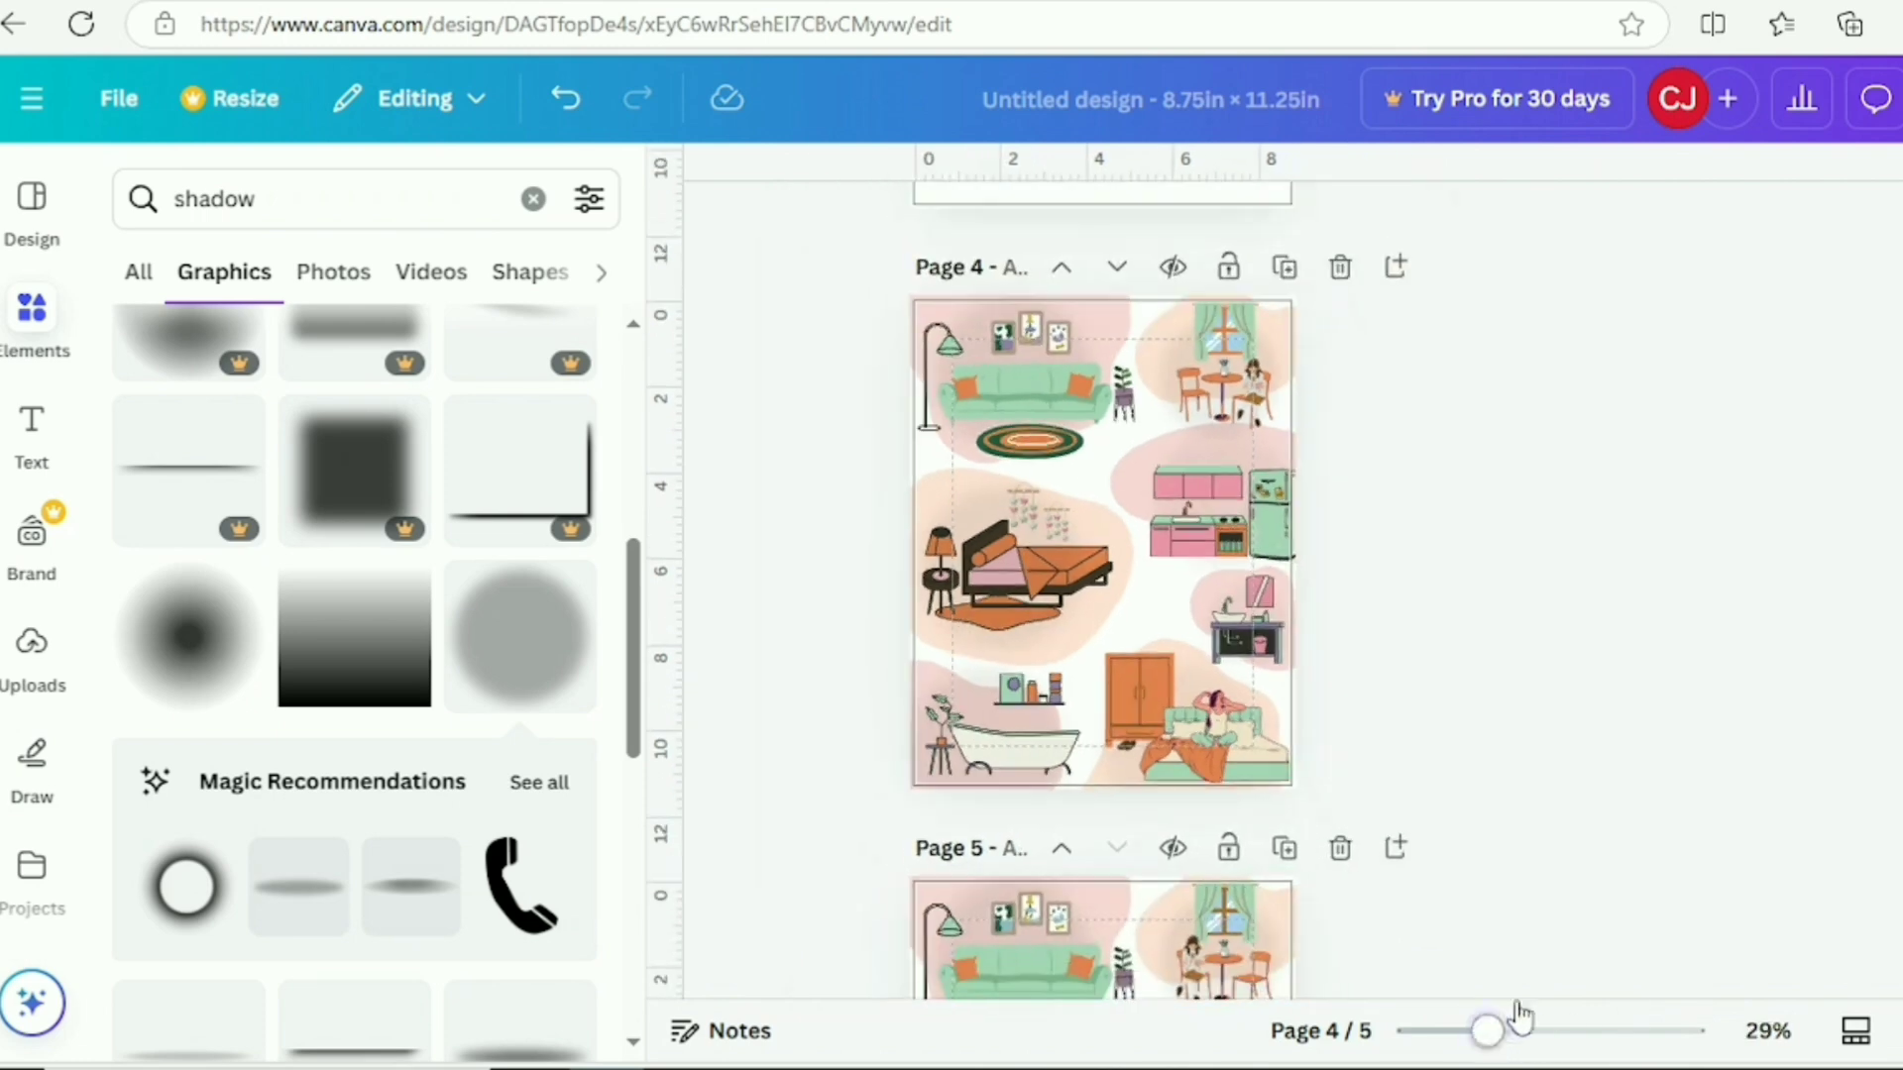
{"action": "scroll", "coordinate": [1100, 595], "scroll_direction": "down", "scroll_amount": 2}
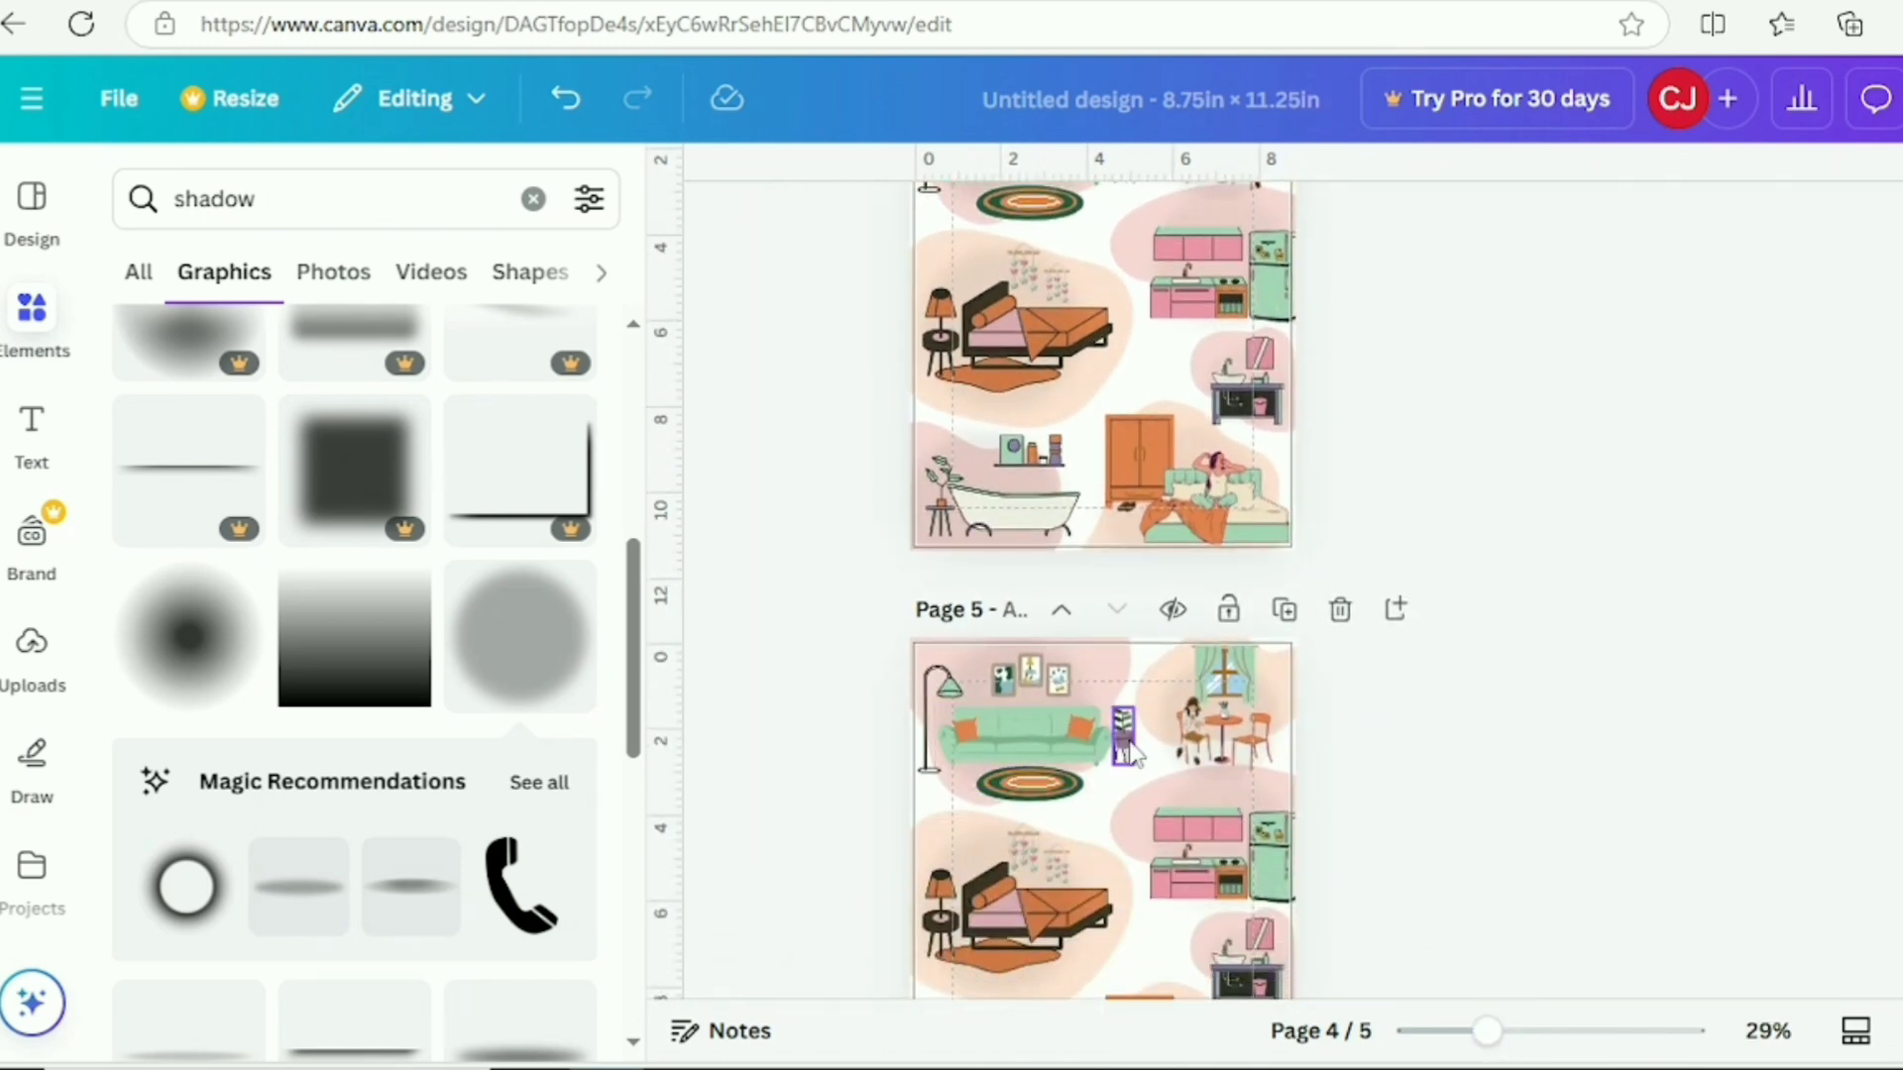
{"action": "left_click", "coordinate": [1031, 783]}
{"action": "left_click", "coordinate": [1118, 225]}
{"action": "left_click", "coordinate": [234, 436]}
{"action": "left_click", "coordinate": [1655, 714]}
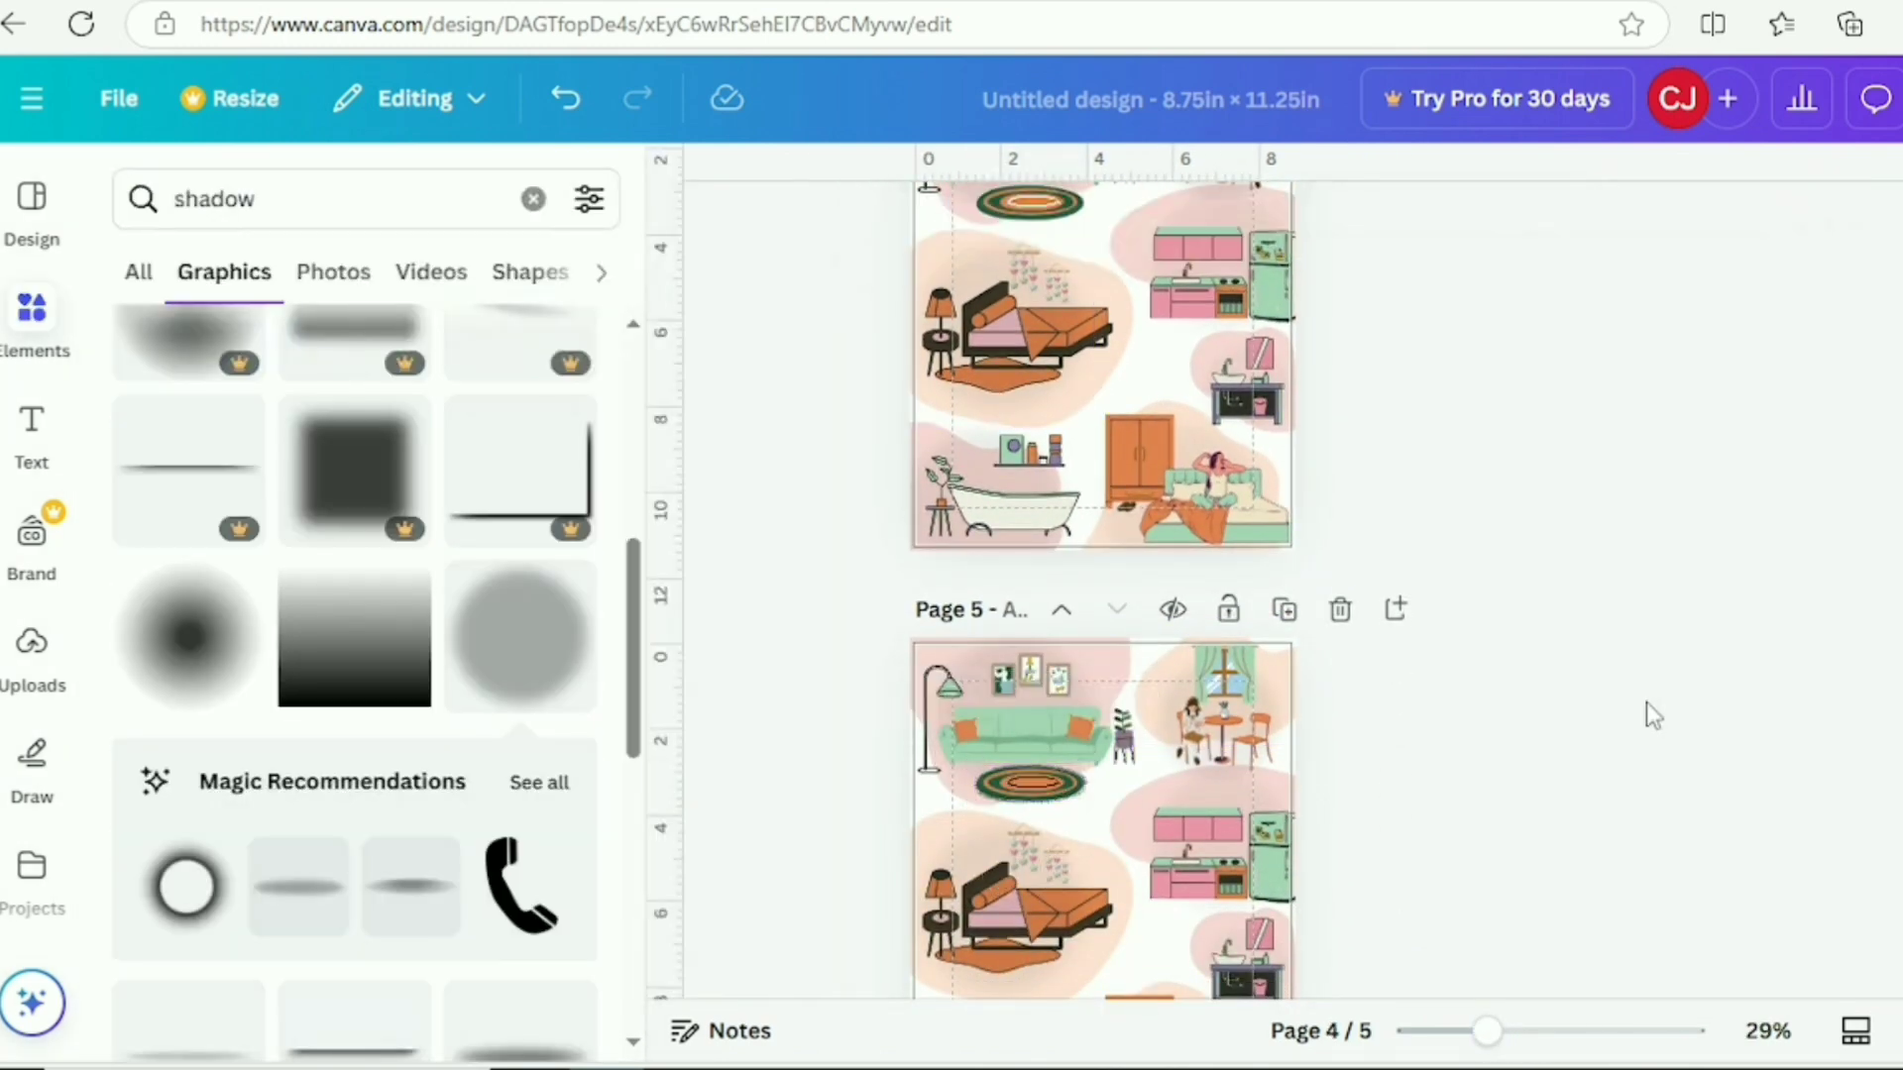
- Recolor the pink mattress of the dark-framed bed on page 5 a dustier pink
{"action": "scroll", "coordinate": [1090, 694], "scroll_direction": "down", "scroll_amount": 3}
{"action": "left_click", "coordinate": [1055, 699]}
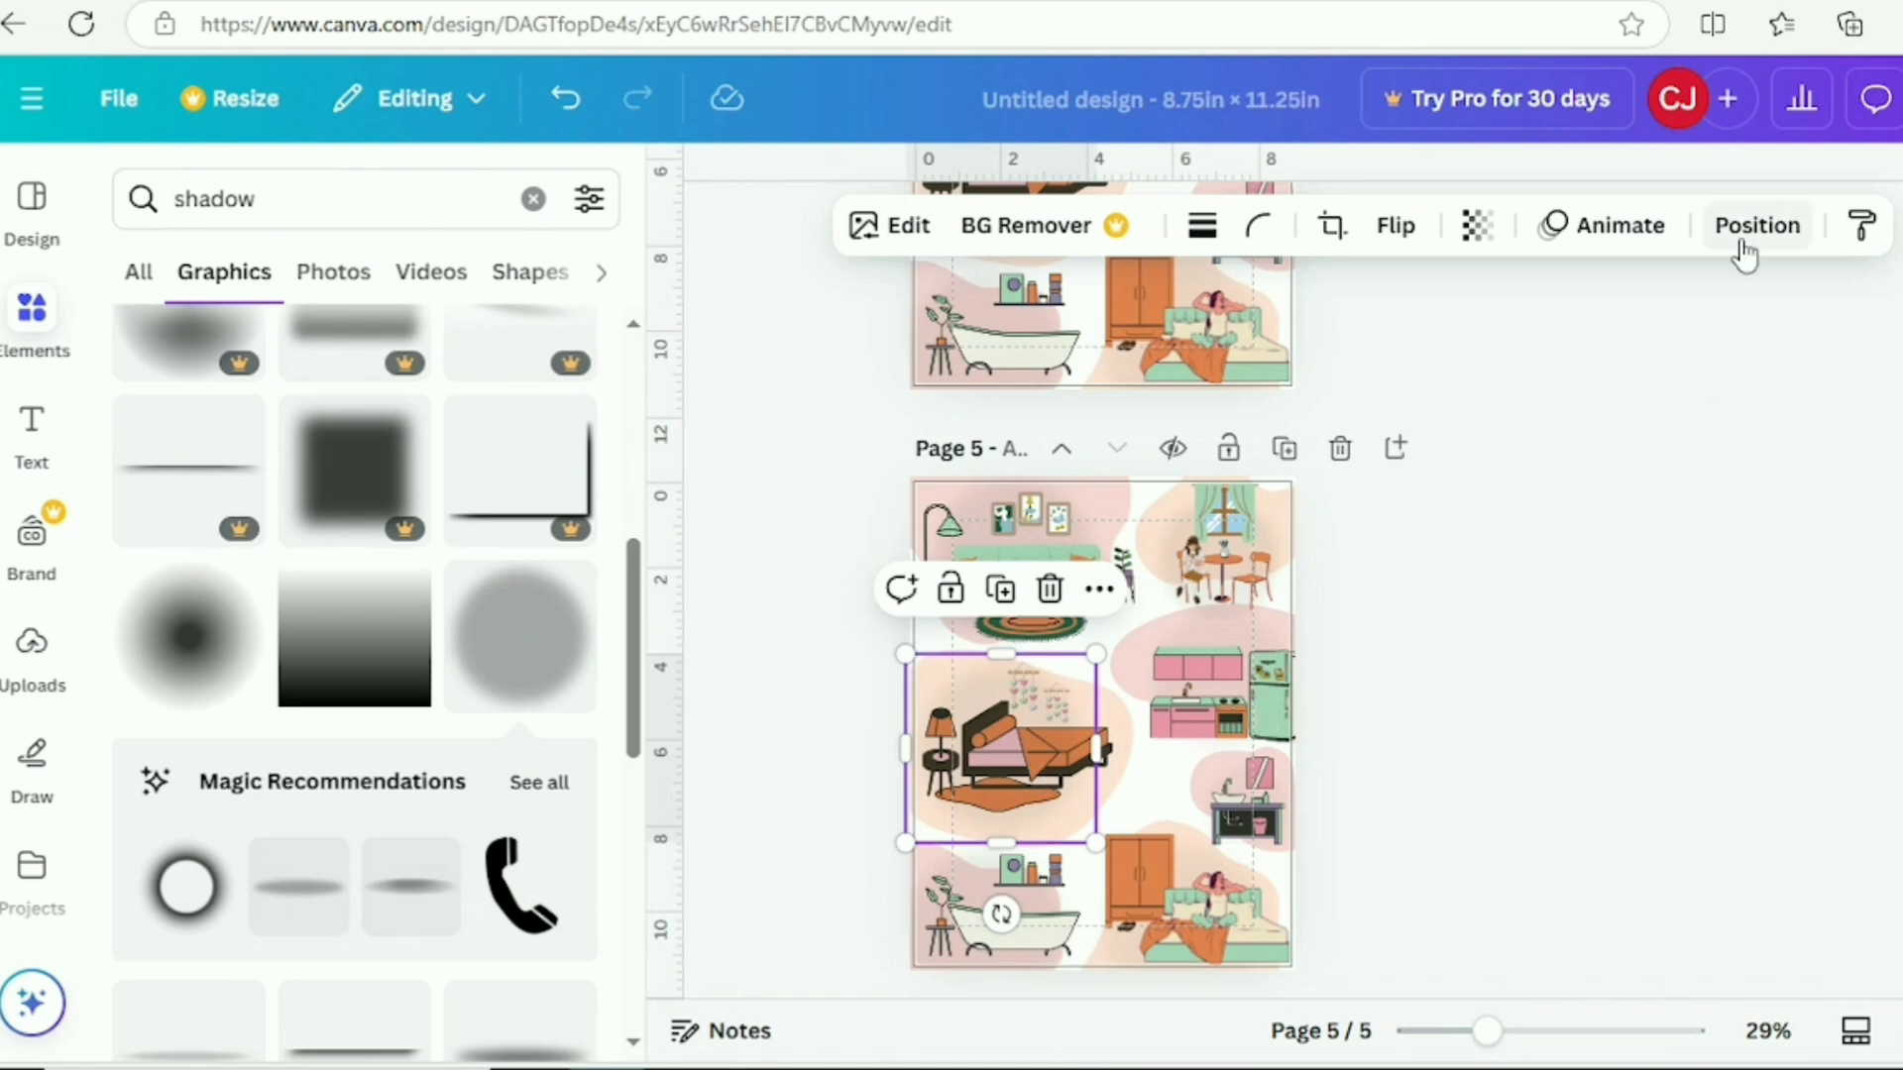
{"action": "left_click", "coordinate": [1745, 228]}
{"action": "left_click", "coordinate": [1090, 763]}
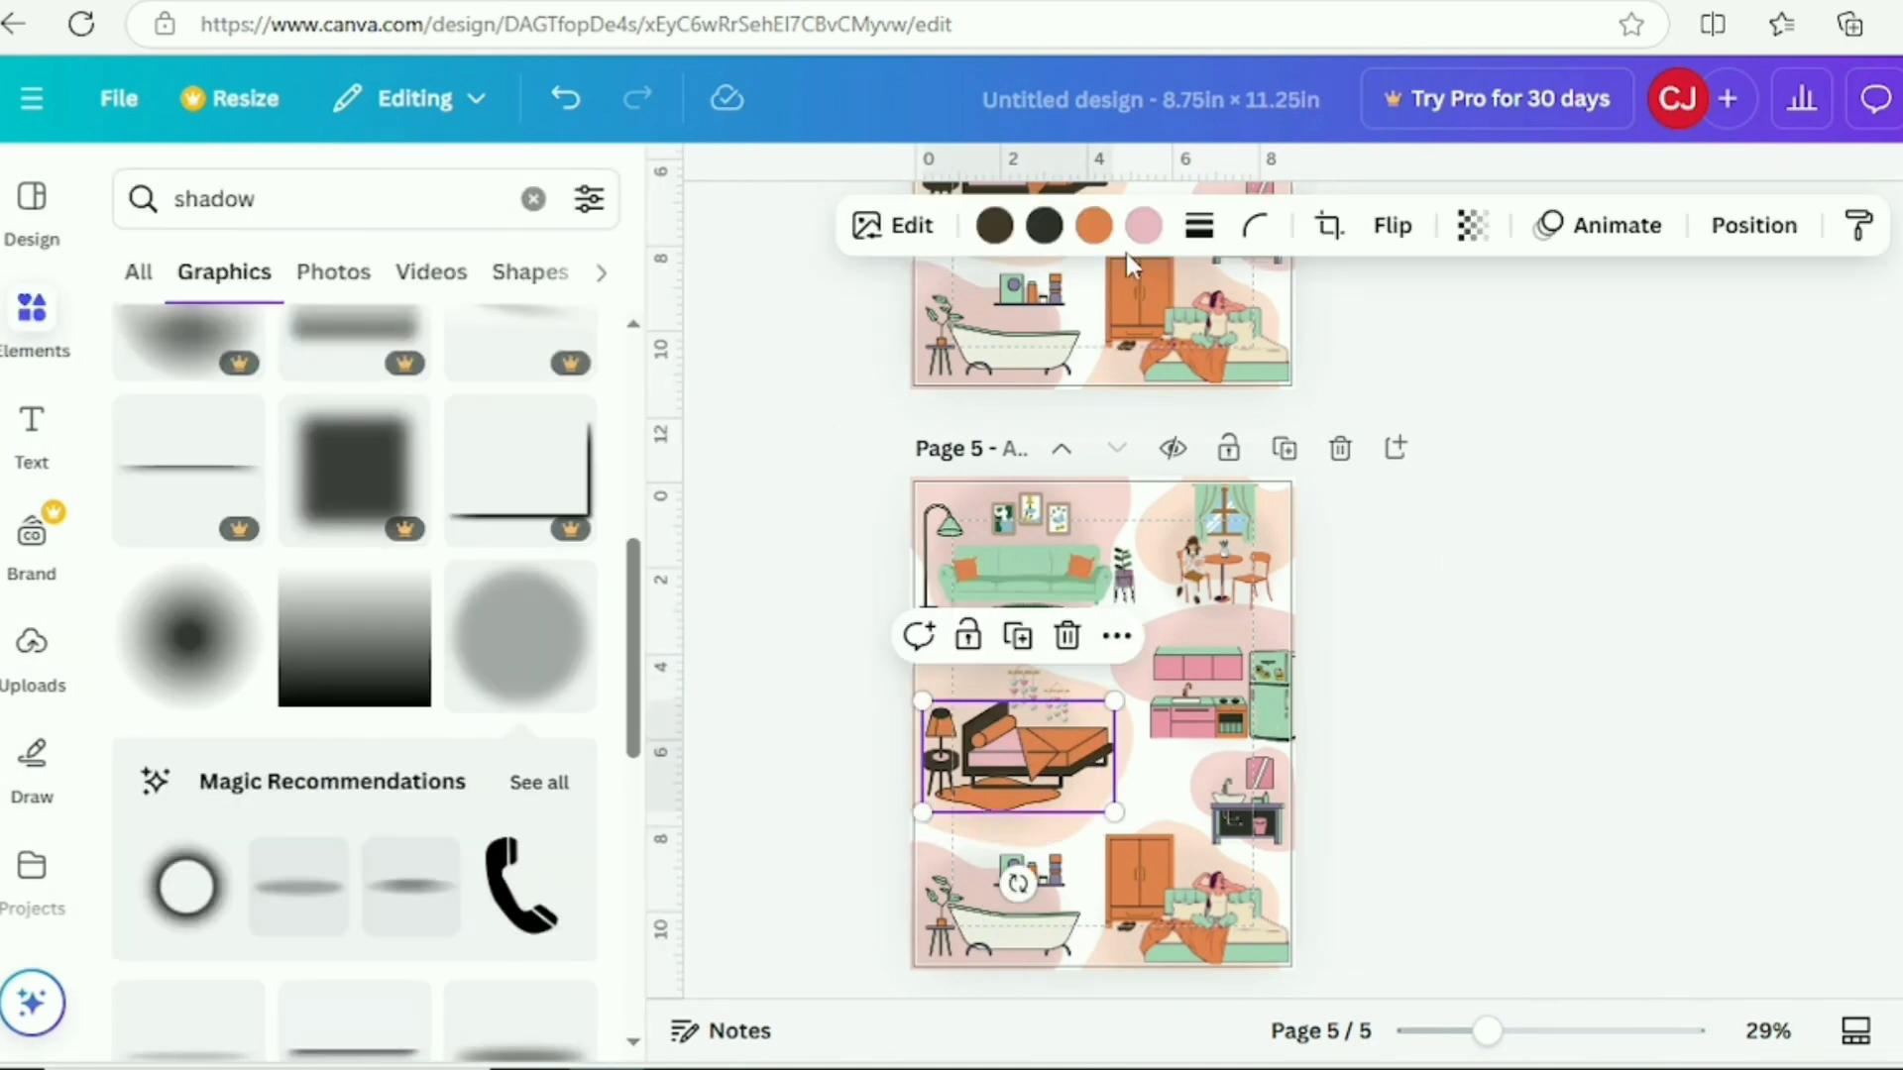
{"action": "left_click", "coordinate": [1143, 225]}
{"action": "left_click", "coordinate": [396, 847]}
{"action": "left_click", "coordinate": [316, 918]}
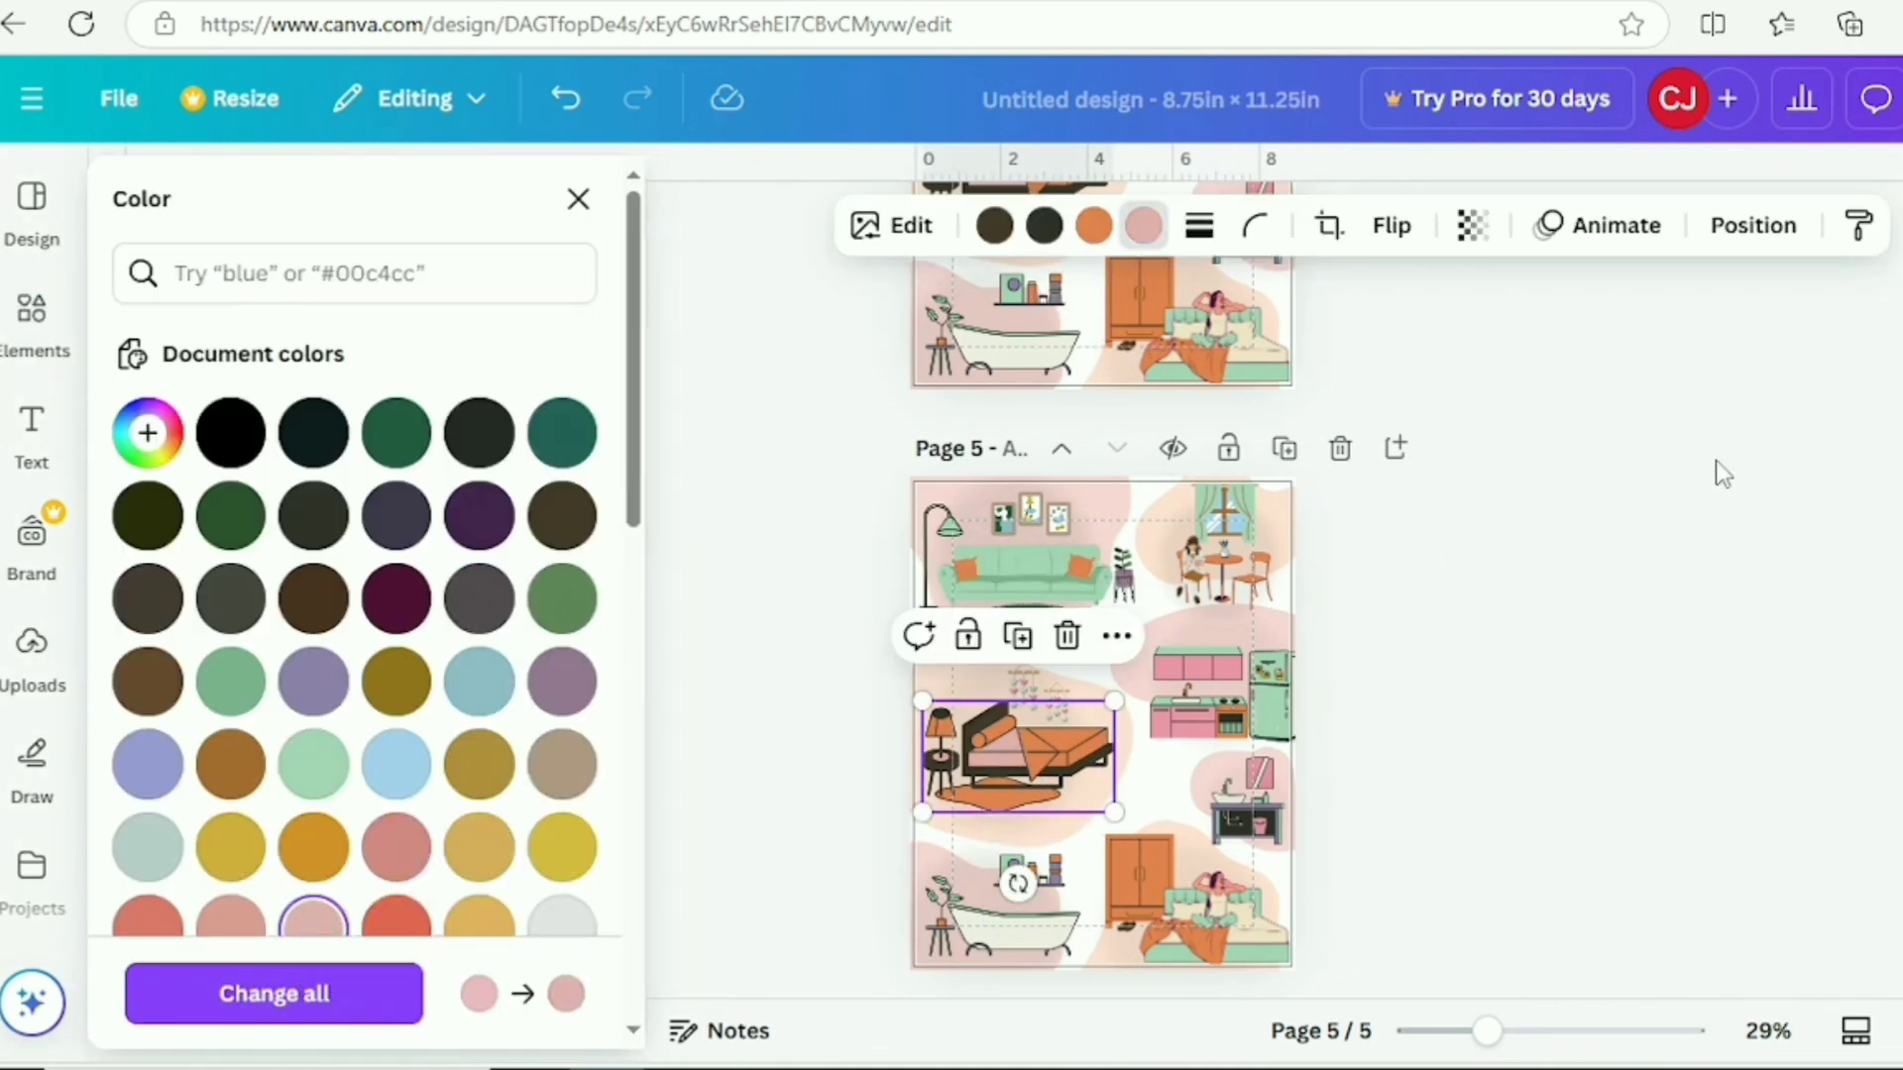
{"action": "left_click", "coordinate": [1721, 474]}
- Recolor the yellow accents on the page 5 refrigerator with #b09885
{"action": "scroll", "coordinate": [1268, 547], "scroll_direction": "up", "scroll_amount": 1}
{"action": "scroll", "coordinate": [1268, 547], "scroll_direction": "down", "scroll_amount": 2}
{"action": "left_click", "coordinate": [1269, 595]}
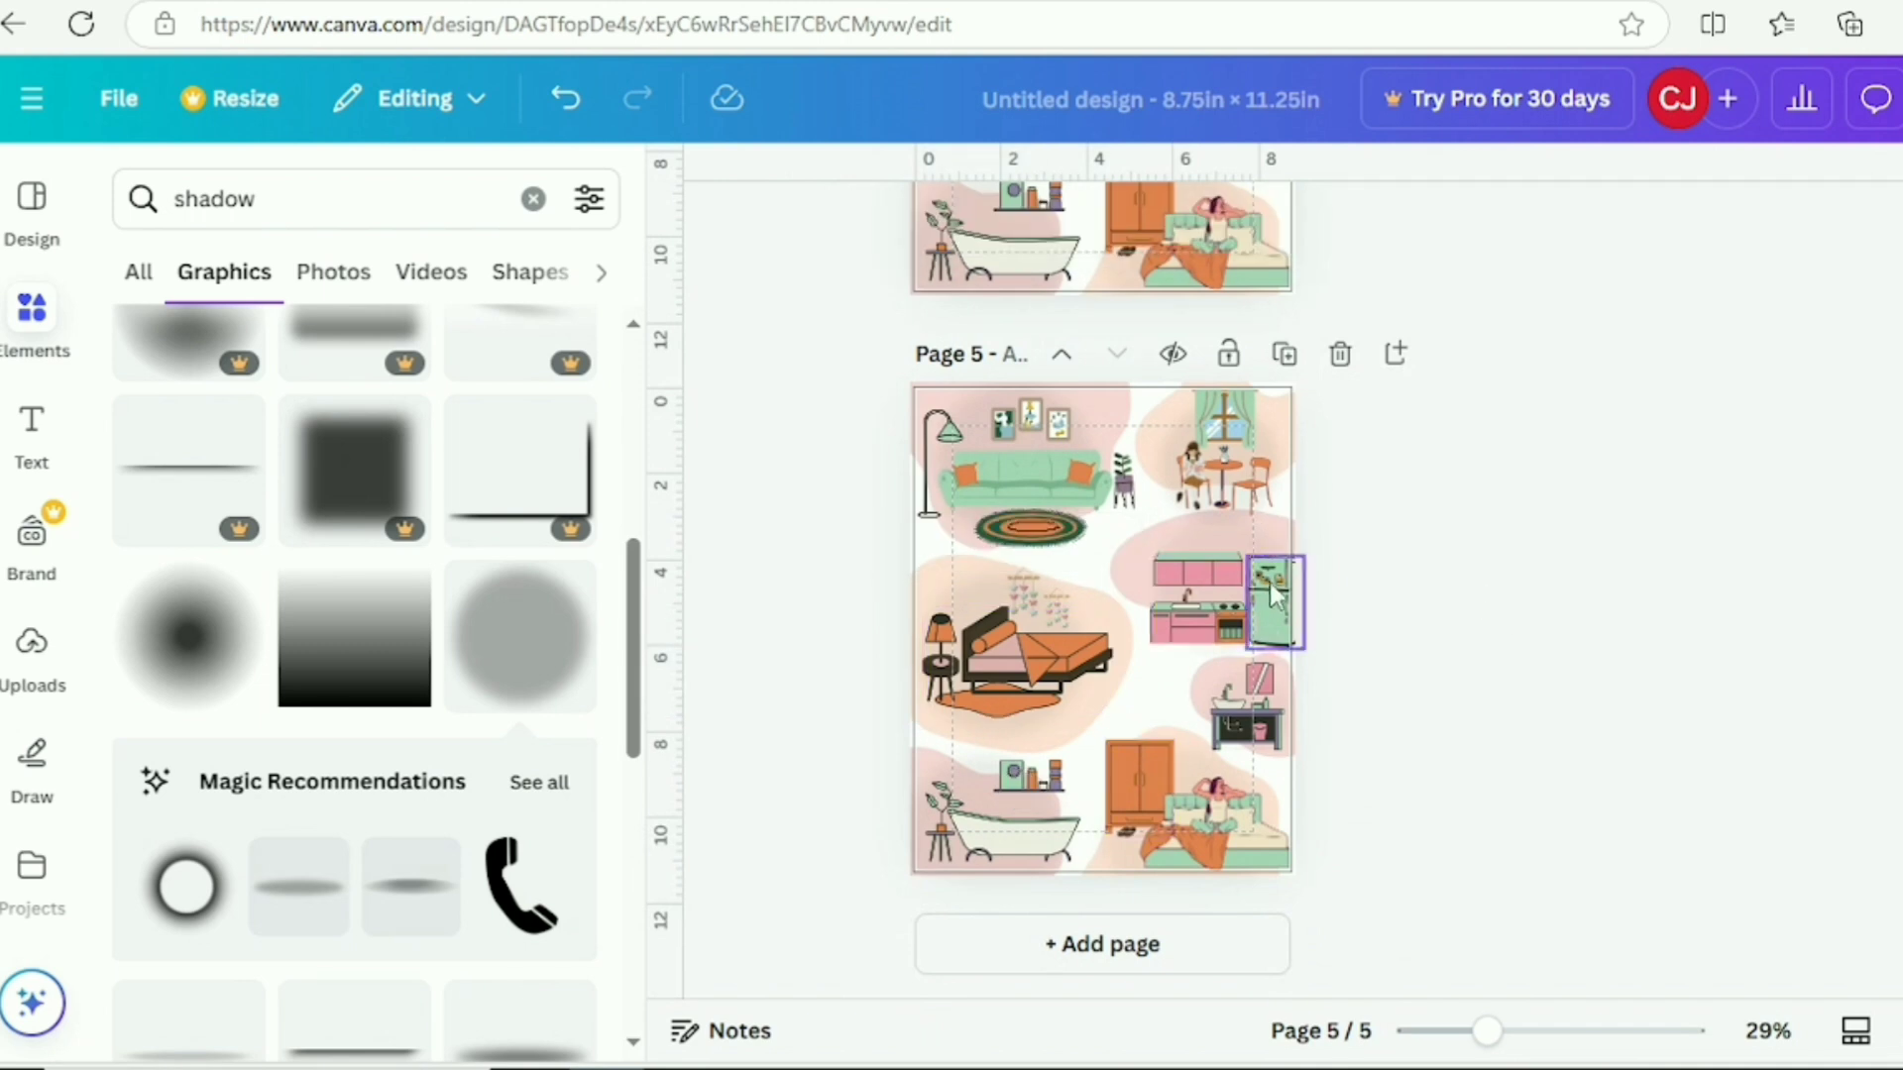
{"action": "left_click", "coordinate": [1094, 225]}
{"action": "left_click", "coordinate": [479, 434]}
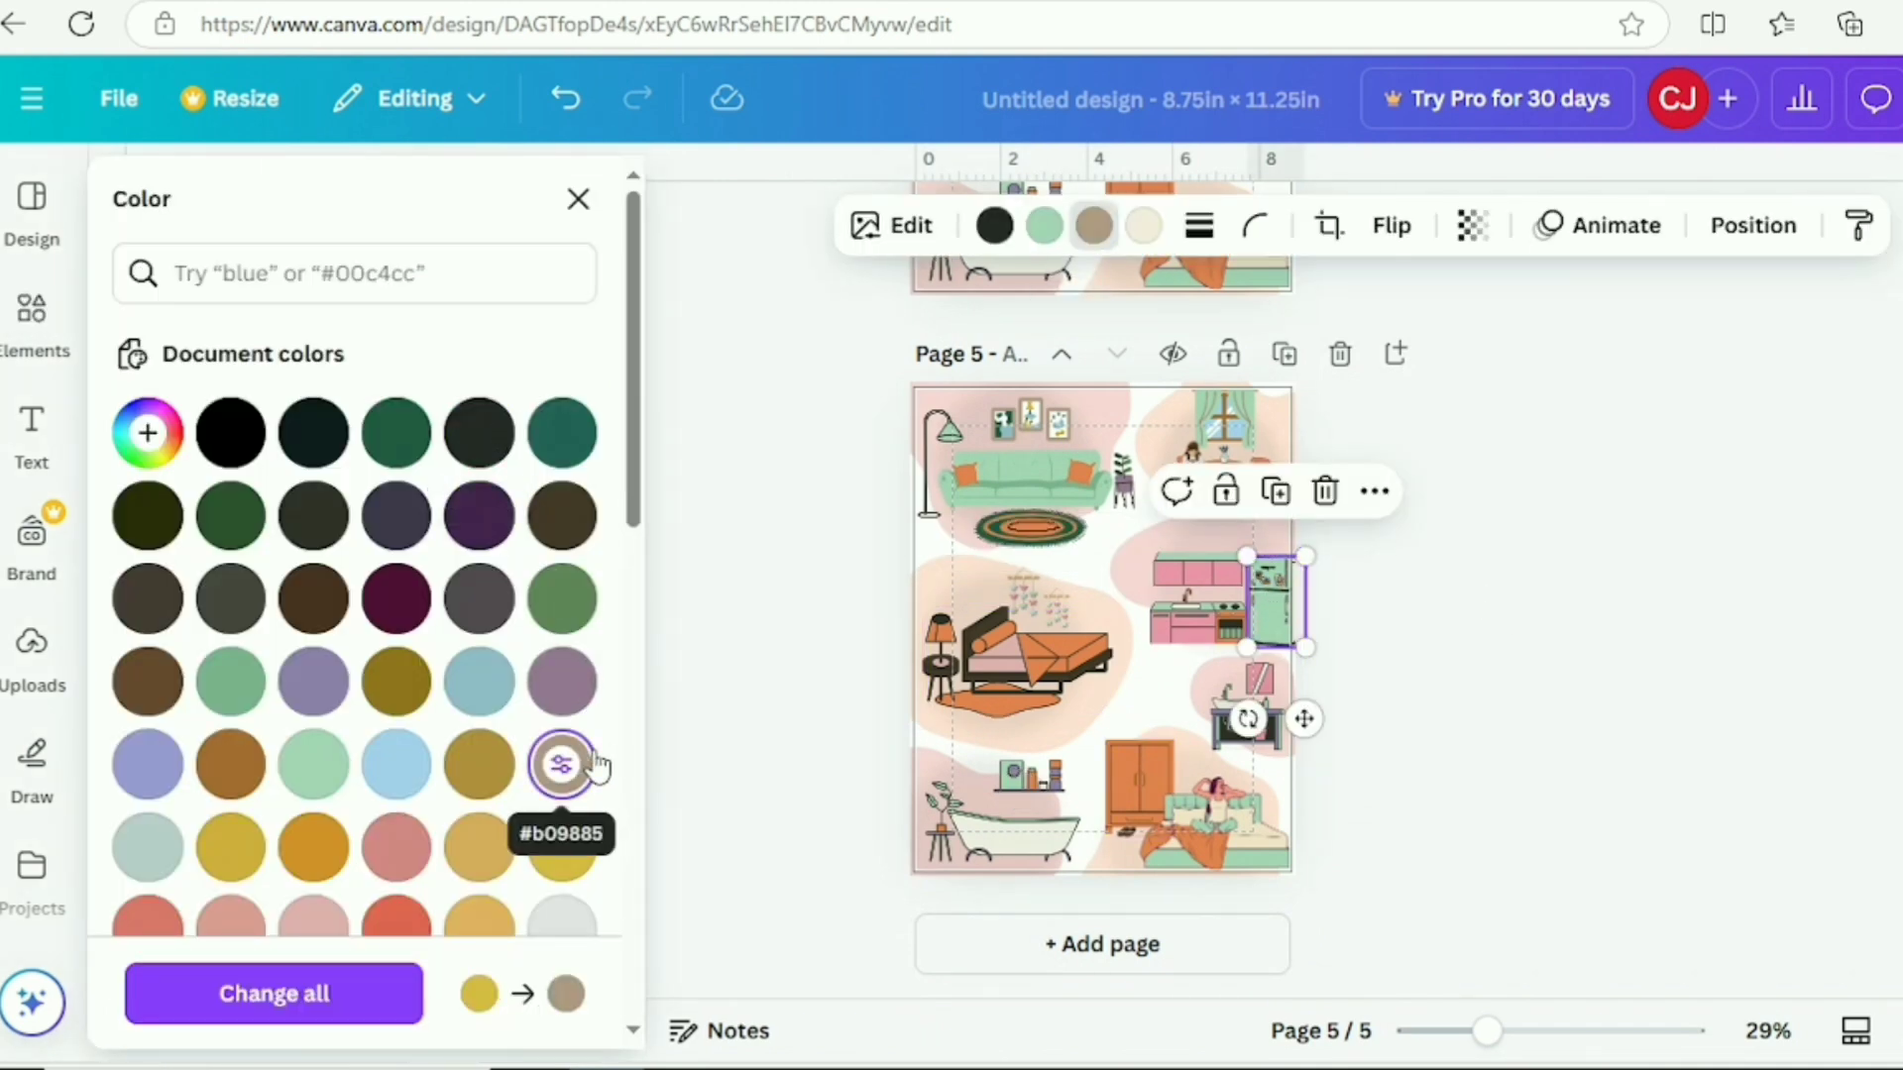
- Recolor the mint parts of the page 5 kitchen cabinets a medium green, after trying #62865c
{"action": "left_click", "coordinate": [1196, 584]}
{"action": "left_click", "coordinate": [1020, 228]}
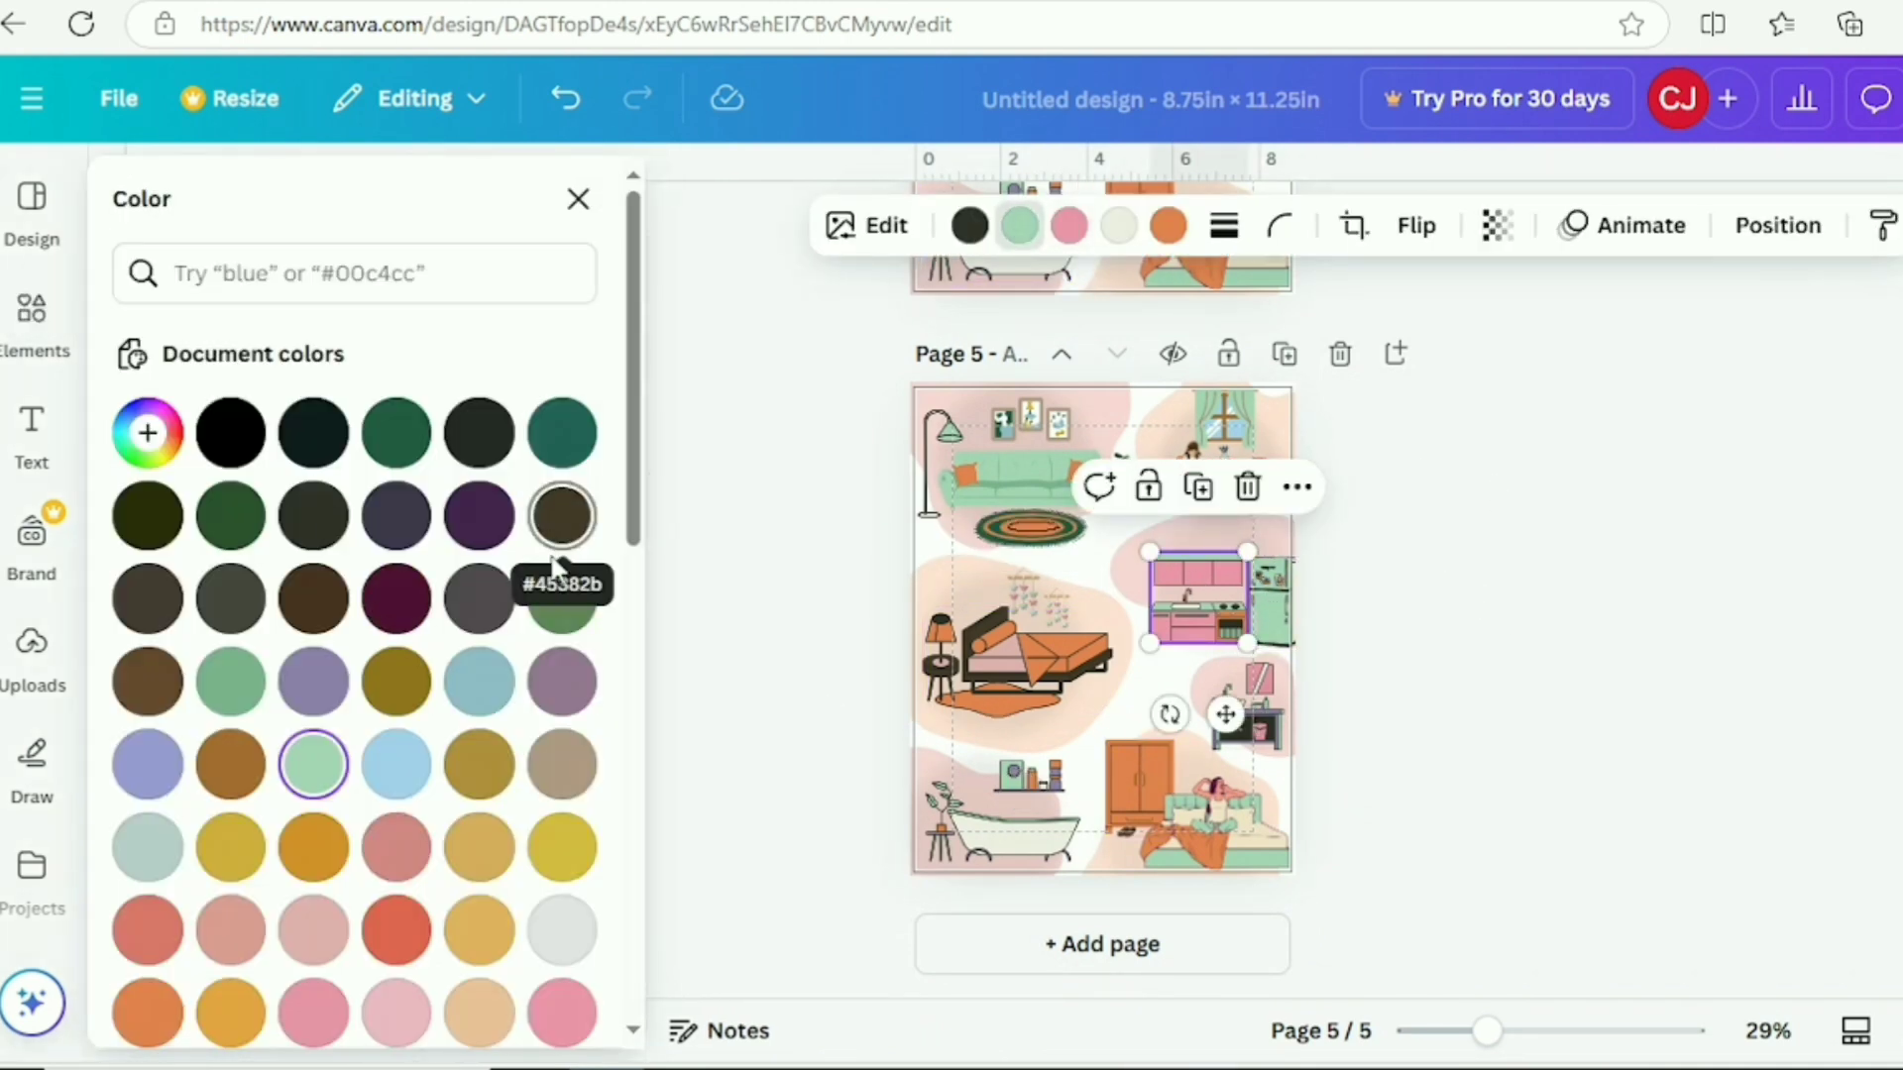
{"action": "left_click", "coordinate": [561, 598]}
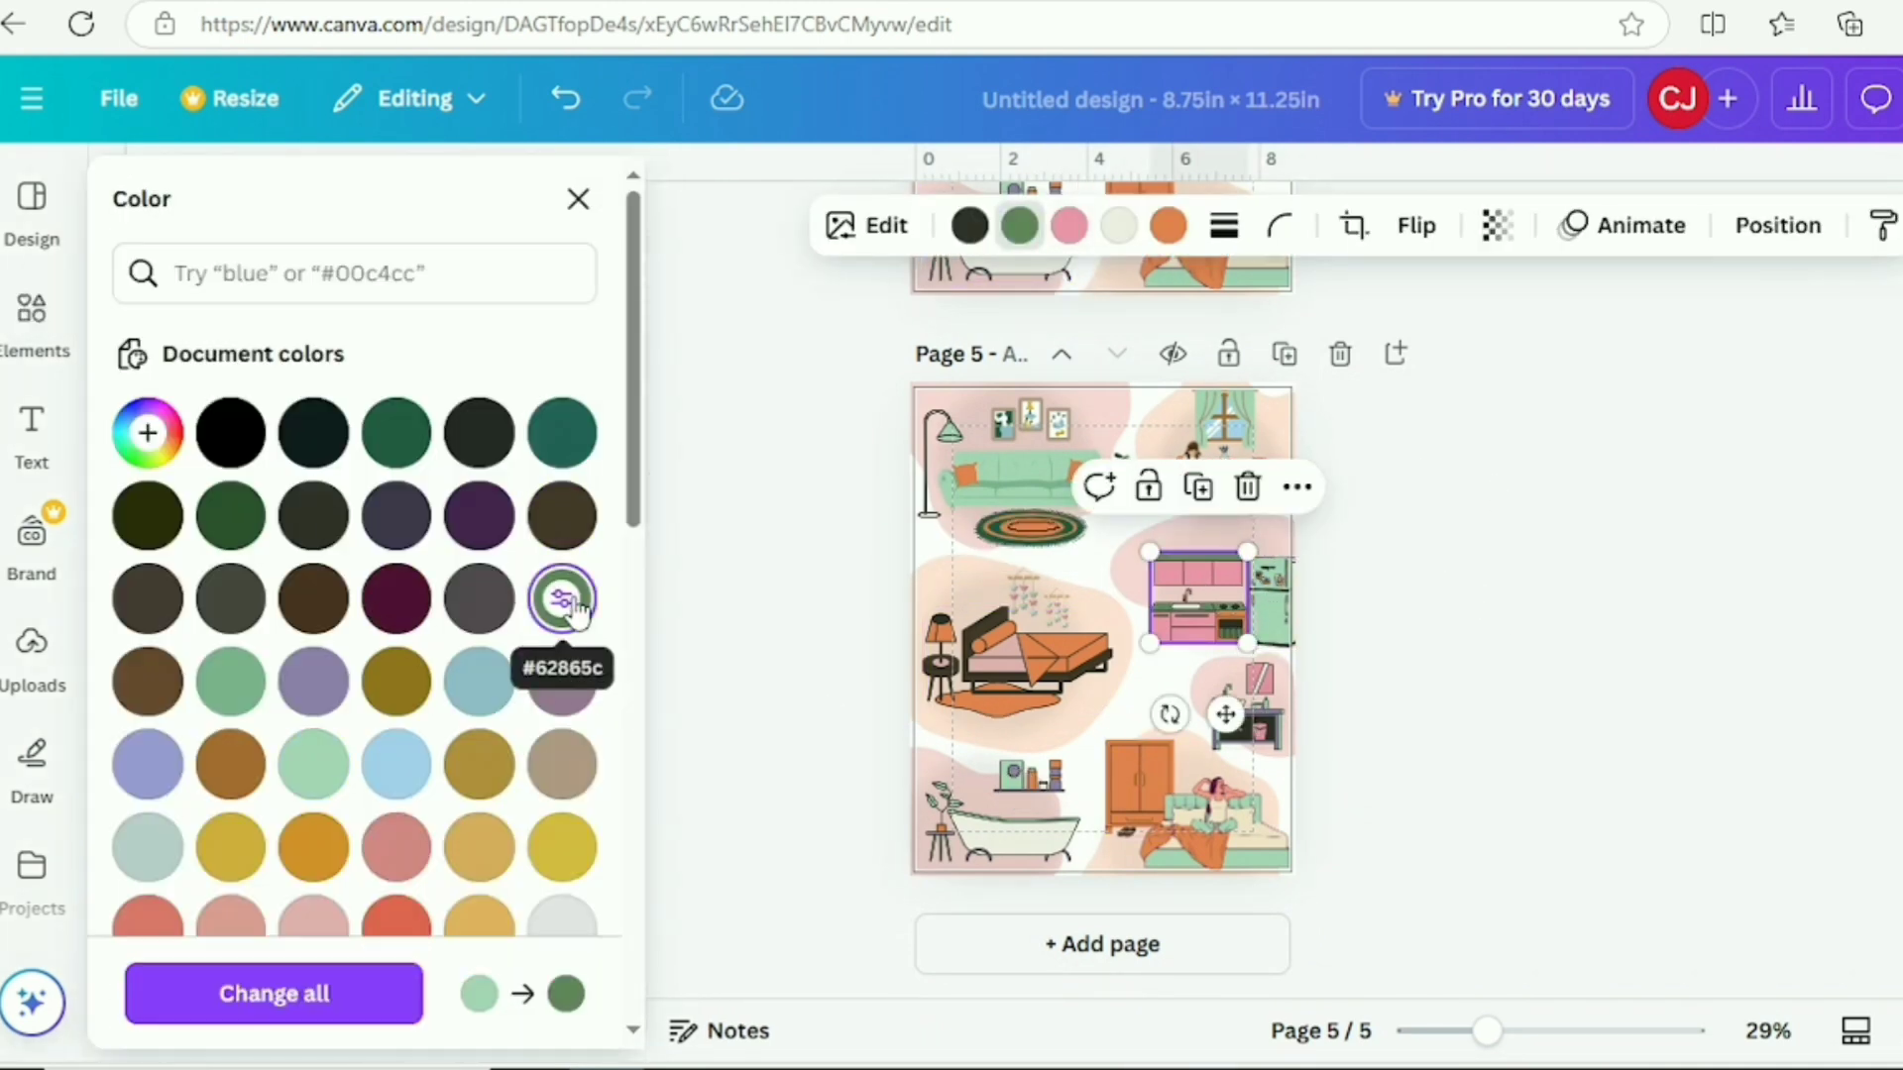
{"action": "left_click", "coordinate": [231, 682]}
{"action": "left_click", "coordinate": [1246, 708]}
- Try #91bbc9 on the page 5 wardrobe's dark outlines, undo it, and recolor the brown shoes beside it dark plum
{"action": "left_click", "coordinate": [1140, 788]}
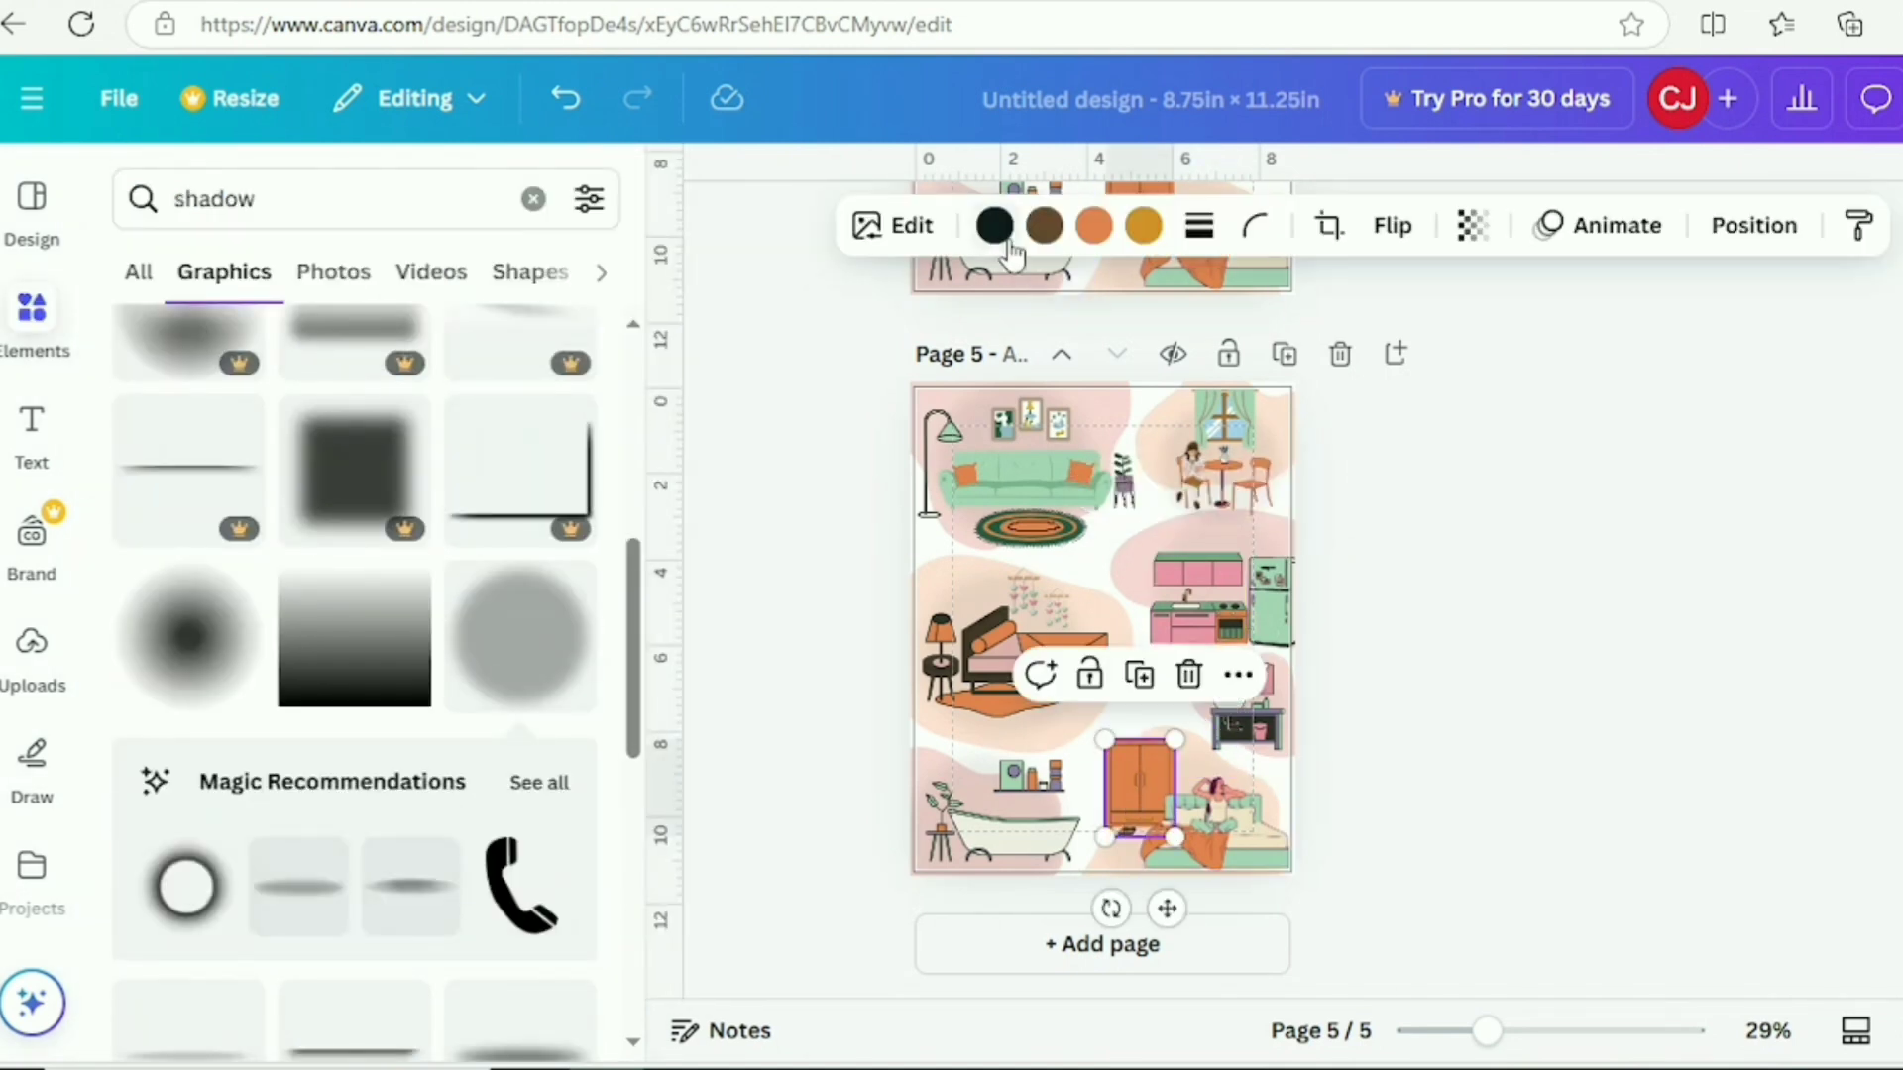
{"action": "left_click", "coordinate": [991, 225]}
{"action": "left_click", "coordinate": [561, 682]}
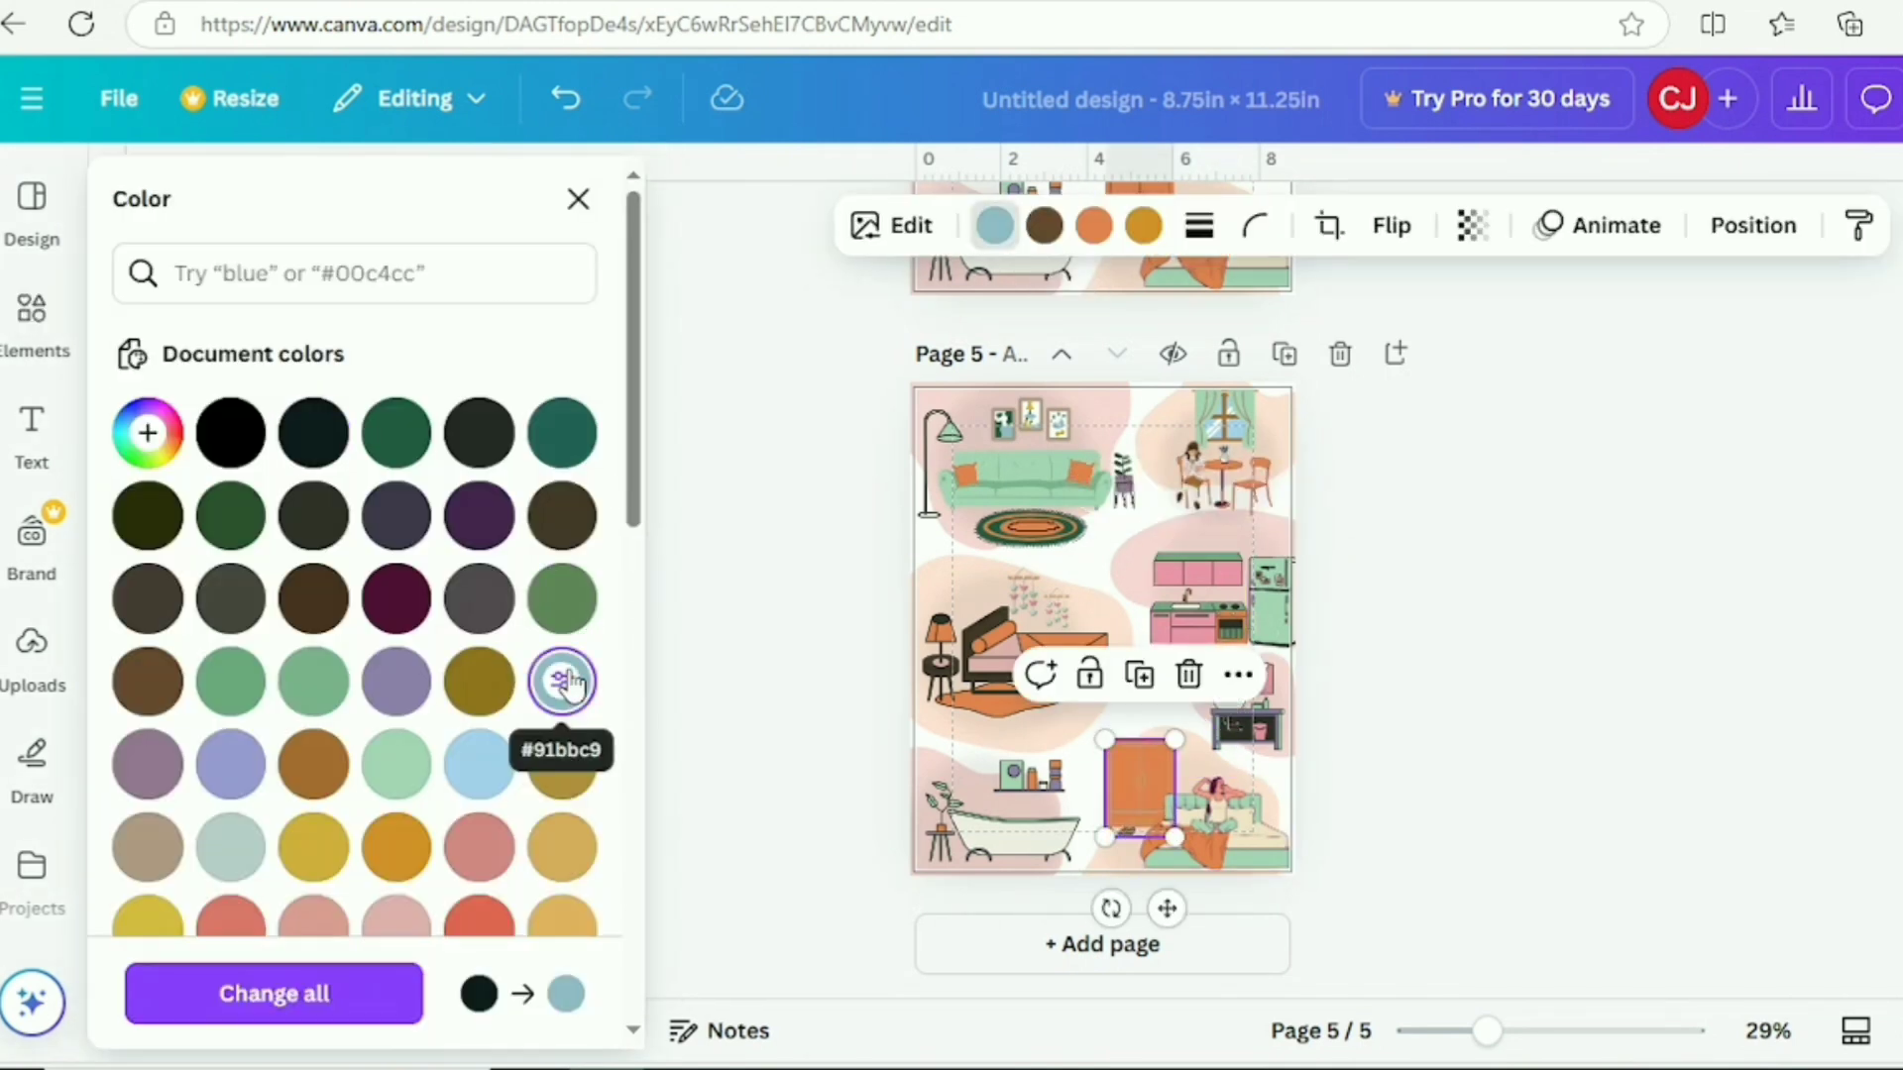
{"action": "left_click", "coordinate": [564, 111]}
{"action": "left_click", "coordinate": [1045, 226]}
{"action": "left_click", "coordinate": [397, 599]}
{"action": "left_click", "coordinate": [1861, 649]}
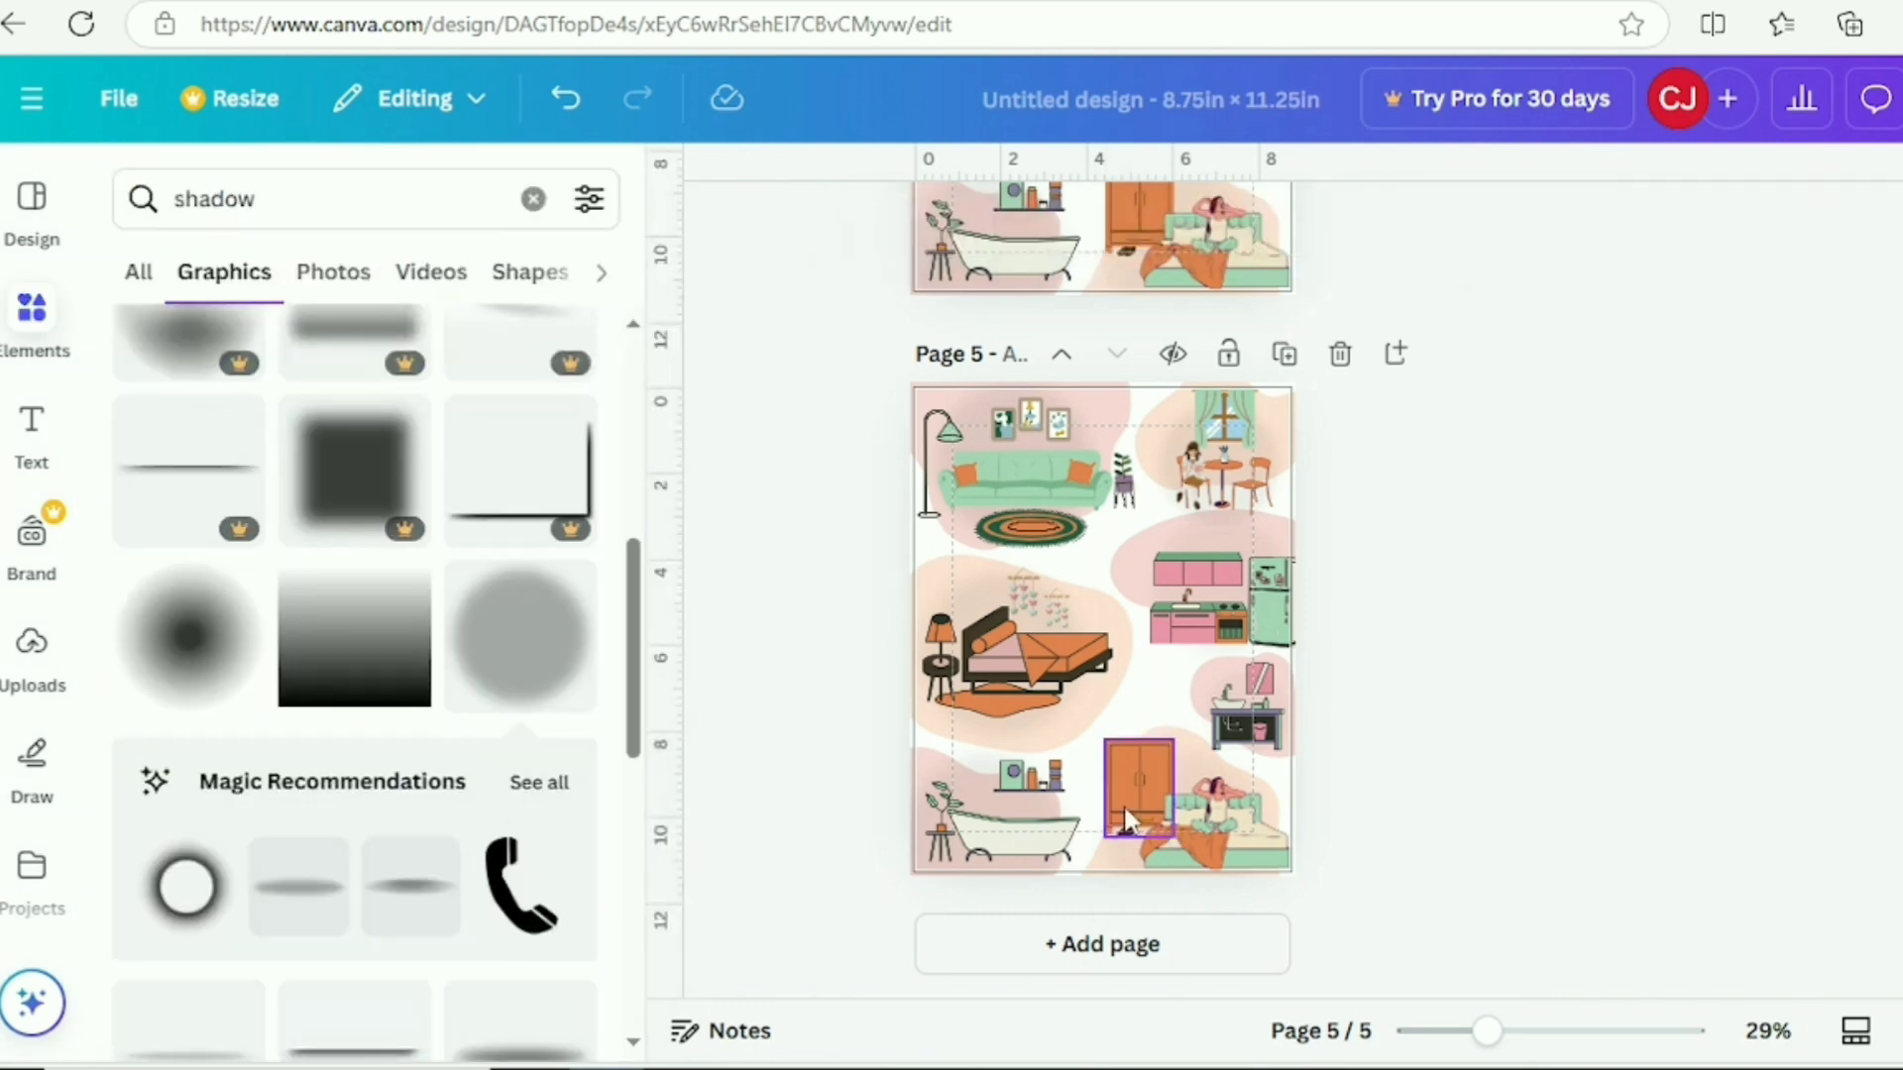
- Recolor the dark plum hair and outlines of the page 5 woman-on-bed illustration black, after trying ochre and tan
{"action": "left_click_drag", "start_coordinate": [1487, 1032], "coordinate": [1565, 1037]}
{"action": "scroll", "coordinate": [1279, 595], "scroll_direction": "down", "scroll_amount": 5}
{"action": "scroll", "coordinate": [1278, 595], "scroll_direction": "up", "scroll_amount": 10}
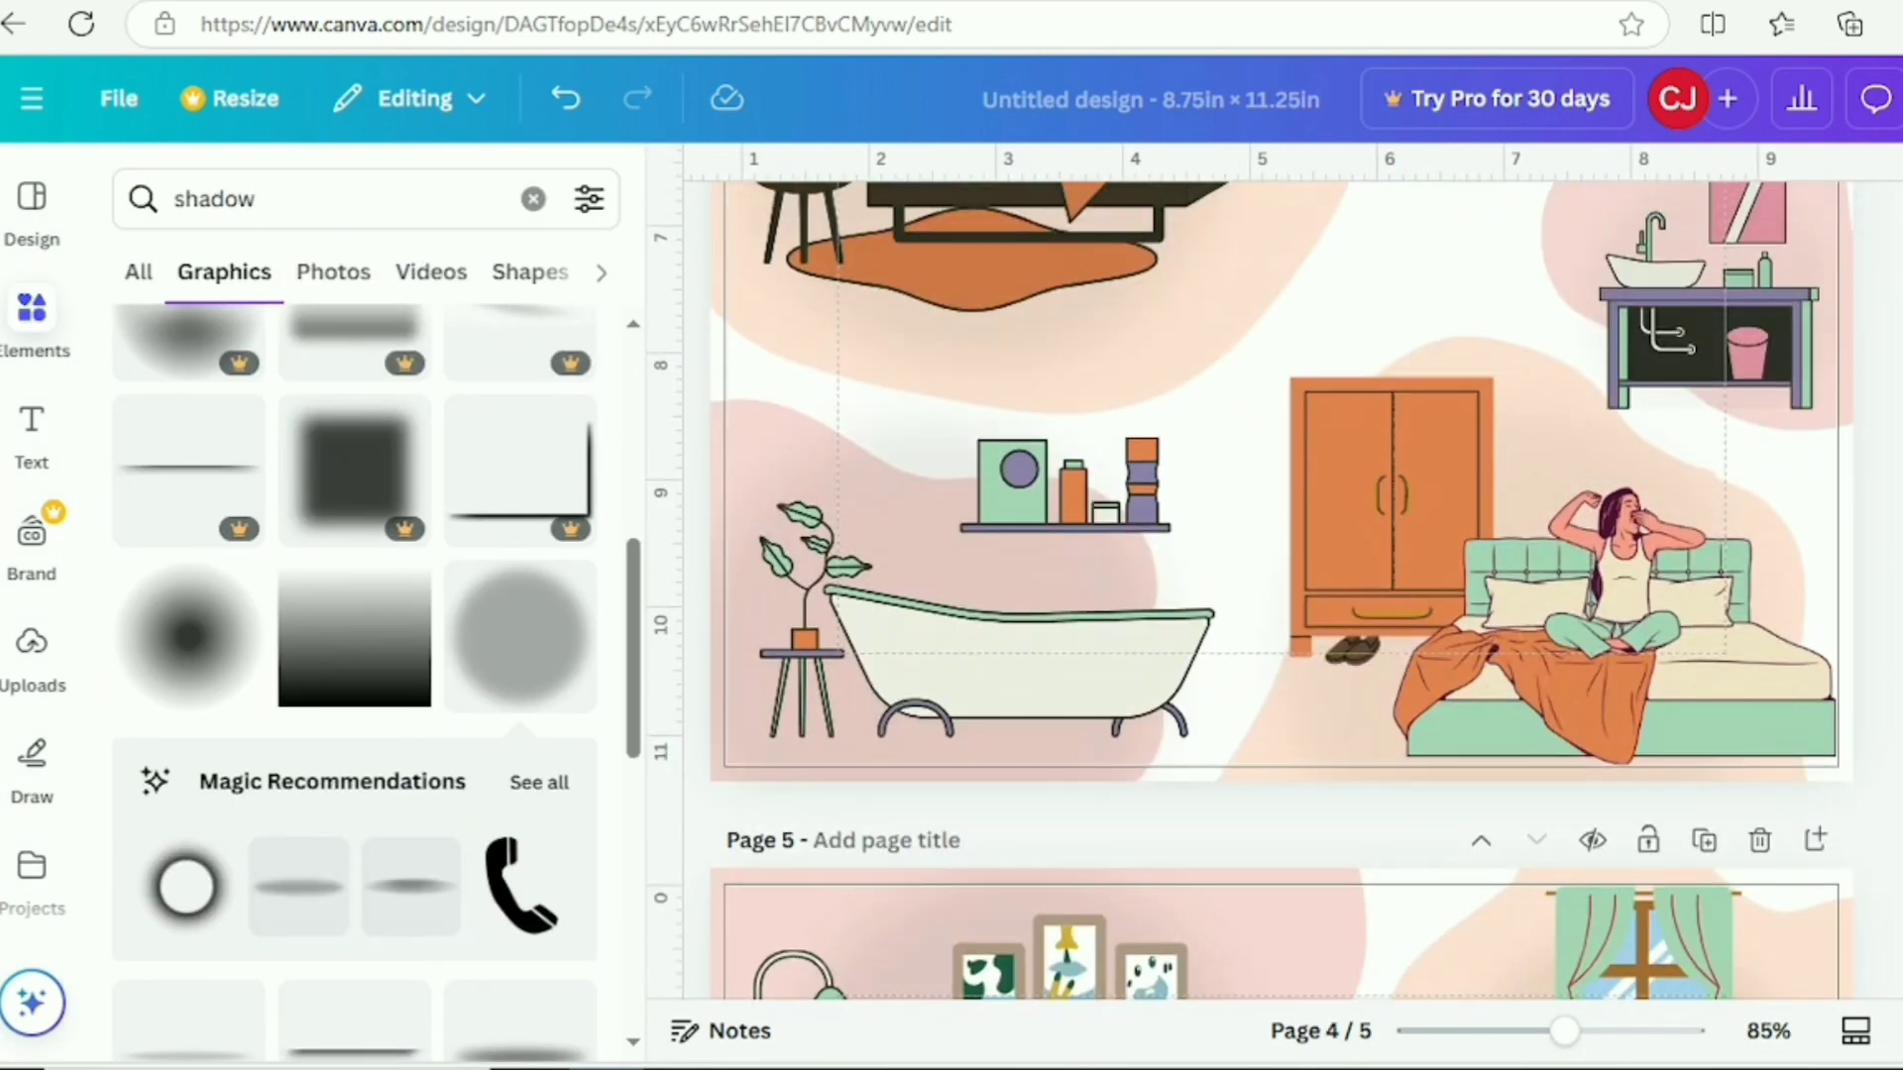
{"action": "scroll", "coordinate": [1279, 595], "scroll_direction": "down", "scroll_amount": 10}
{"action": "scroll", "coordinate": [1279, 595], "scroll_direction": "up", "scroll_amount": 3}
{"action": "left_click_drag", "start_coordinate": [1565, 1031], "coordinate": [1529, 1036]}
{"action": "left_click", "coordinate": [1313, 853]}
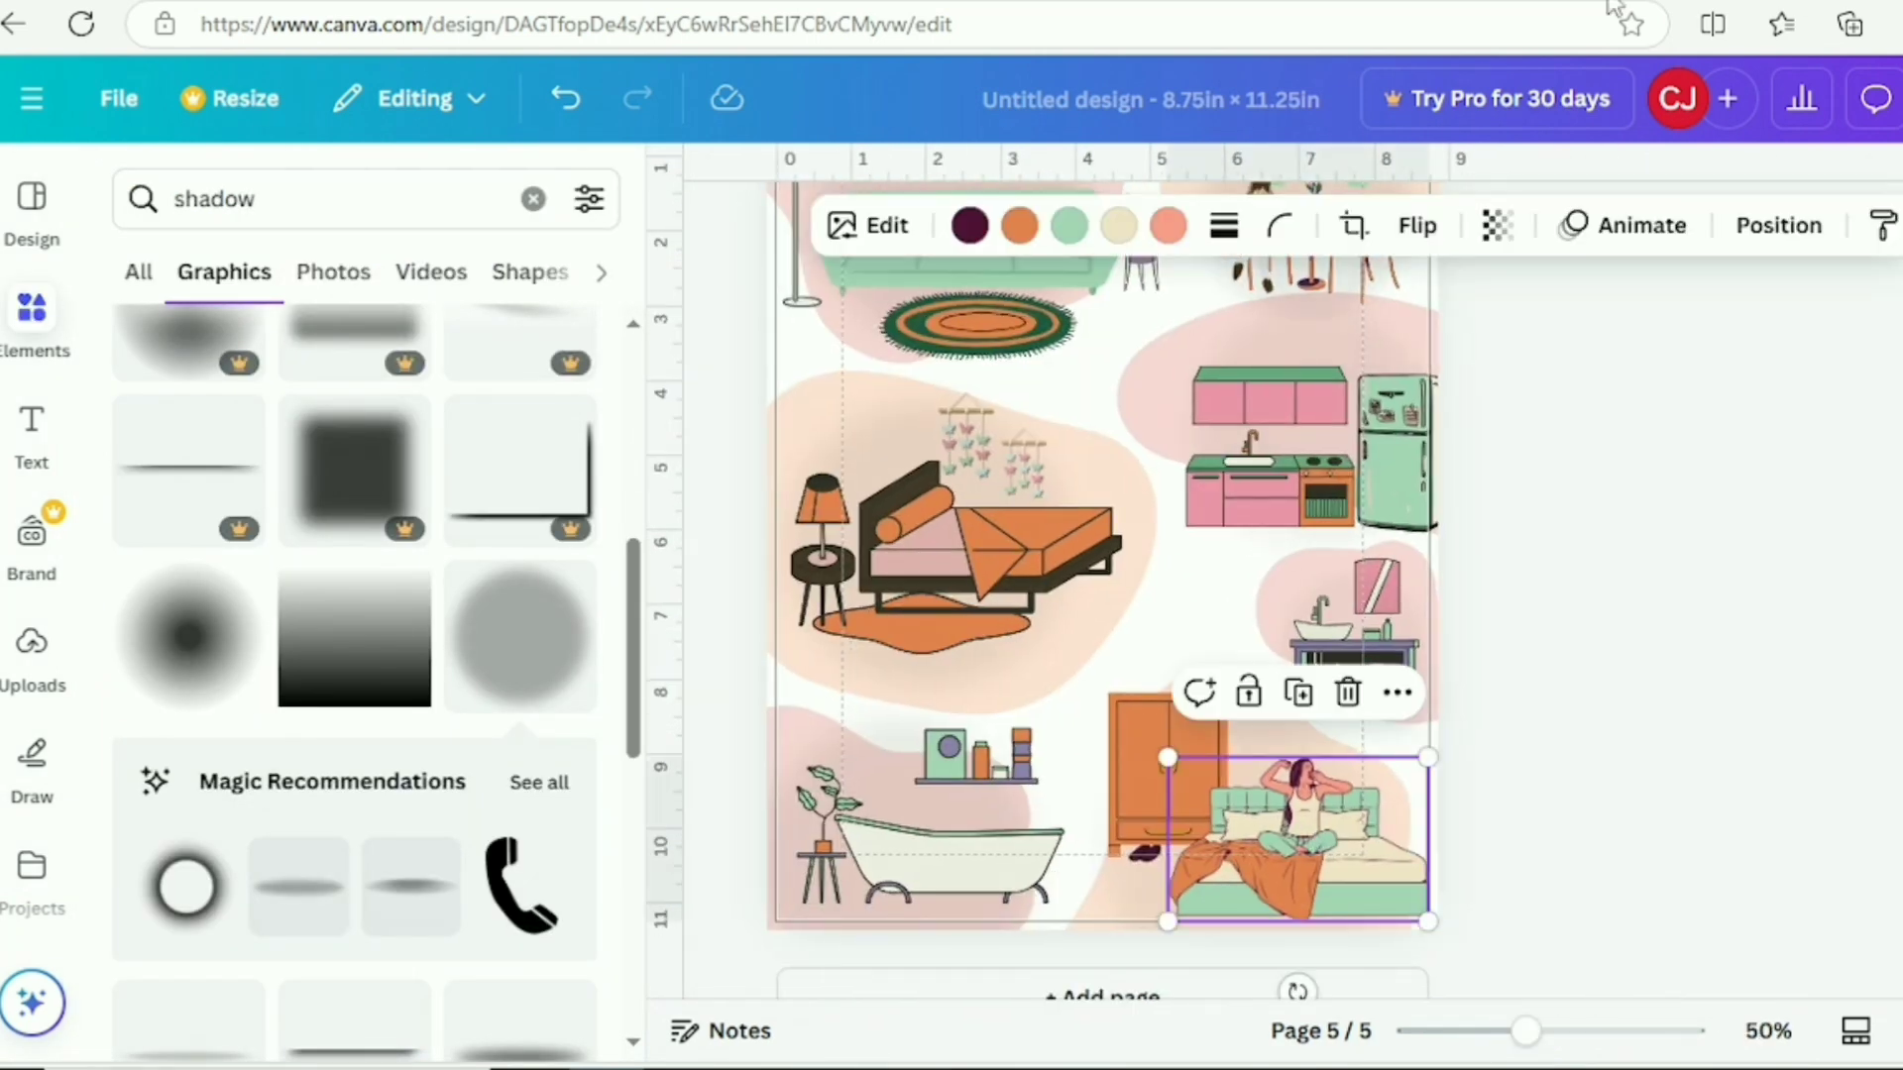
{"action": "left_click", "coordinate": [969, 225]}
{"action": "left_click", "coordinate": [406, 850]}
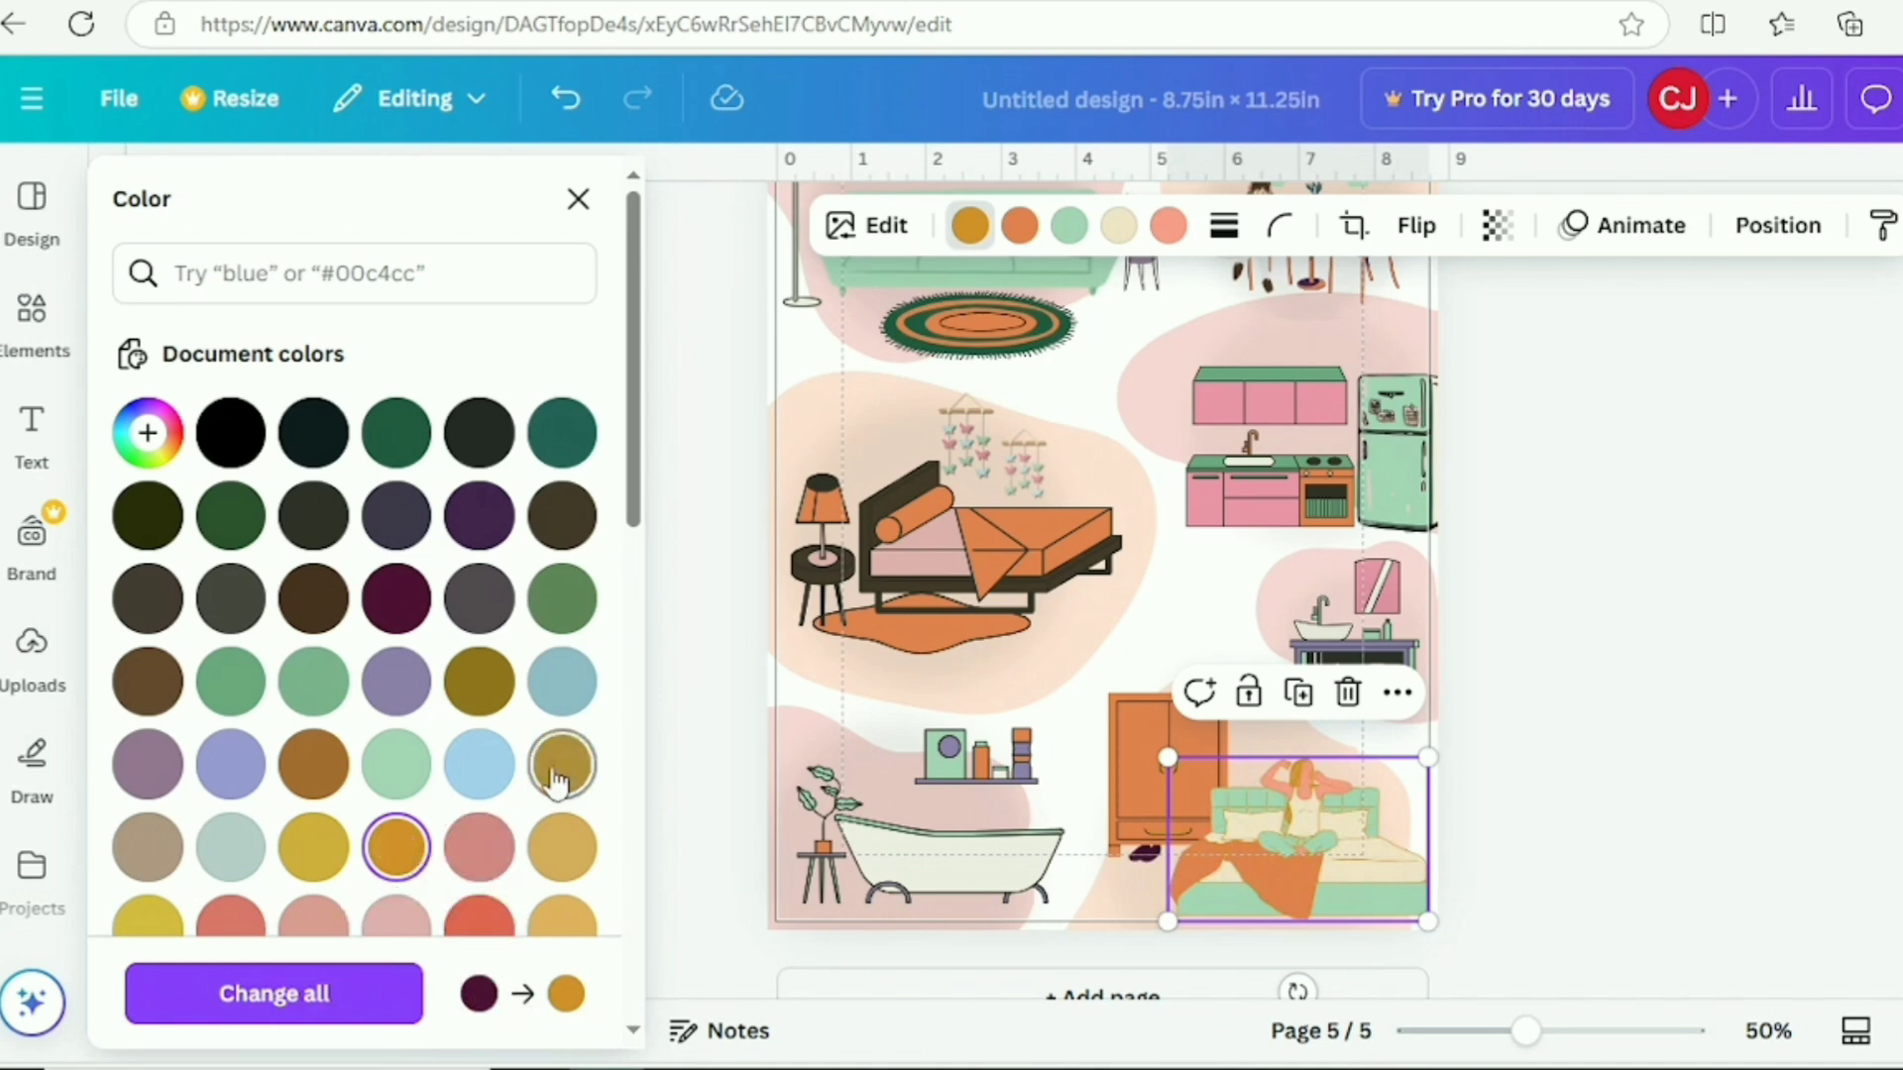
{"action": "scroll", "coordinate": [558, 783], "scroll_direction": "down", "scroll_amount": 5}
{"action": "scroll", "coordinate": [297, 595], "scroll_direction": "up", "scroll_amount": 4}
{"action": "left_click", "coordinate": [148, 489]}
{"action": "scroll", "coordinate": [199, 594], "scroll_direction": "down", "scroll_amount": 8}
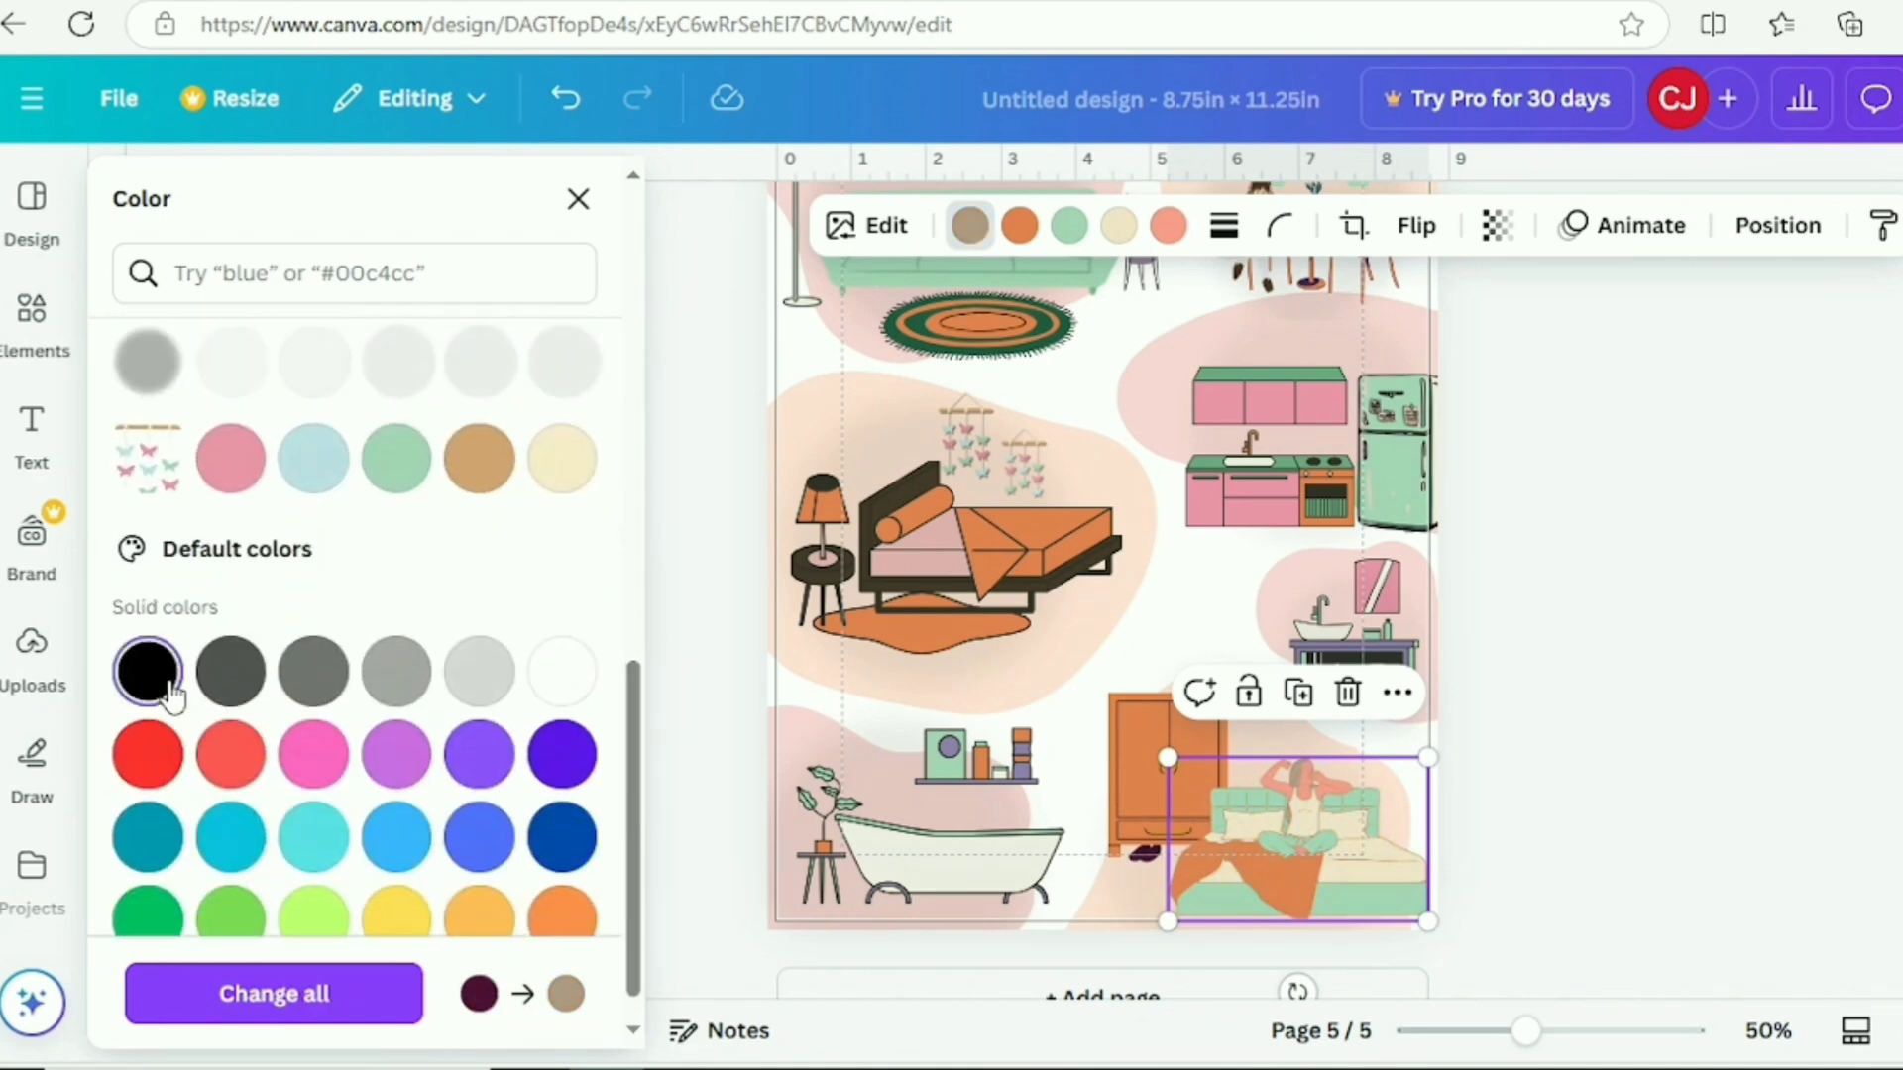
{"action": "left_click", "coordinate": [159, 684]}
{"action": "scroll", "coordinate": [1100, 594], "scroll_direction": "up", "scroll_amount": 3}
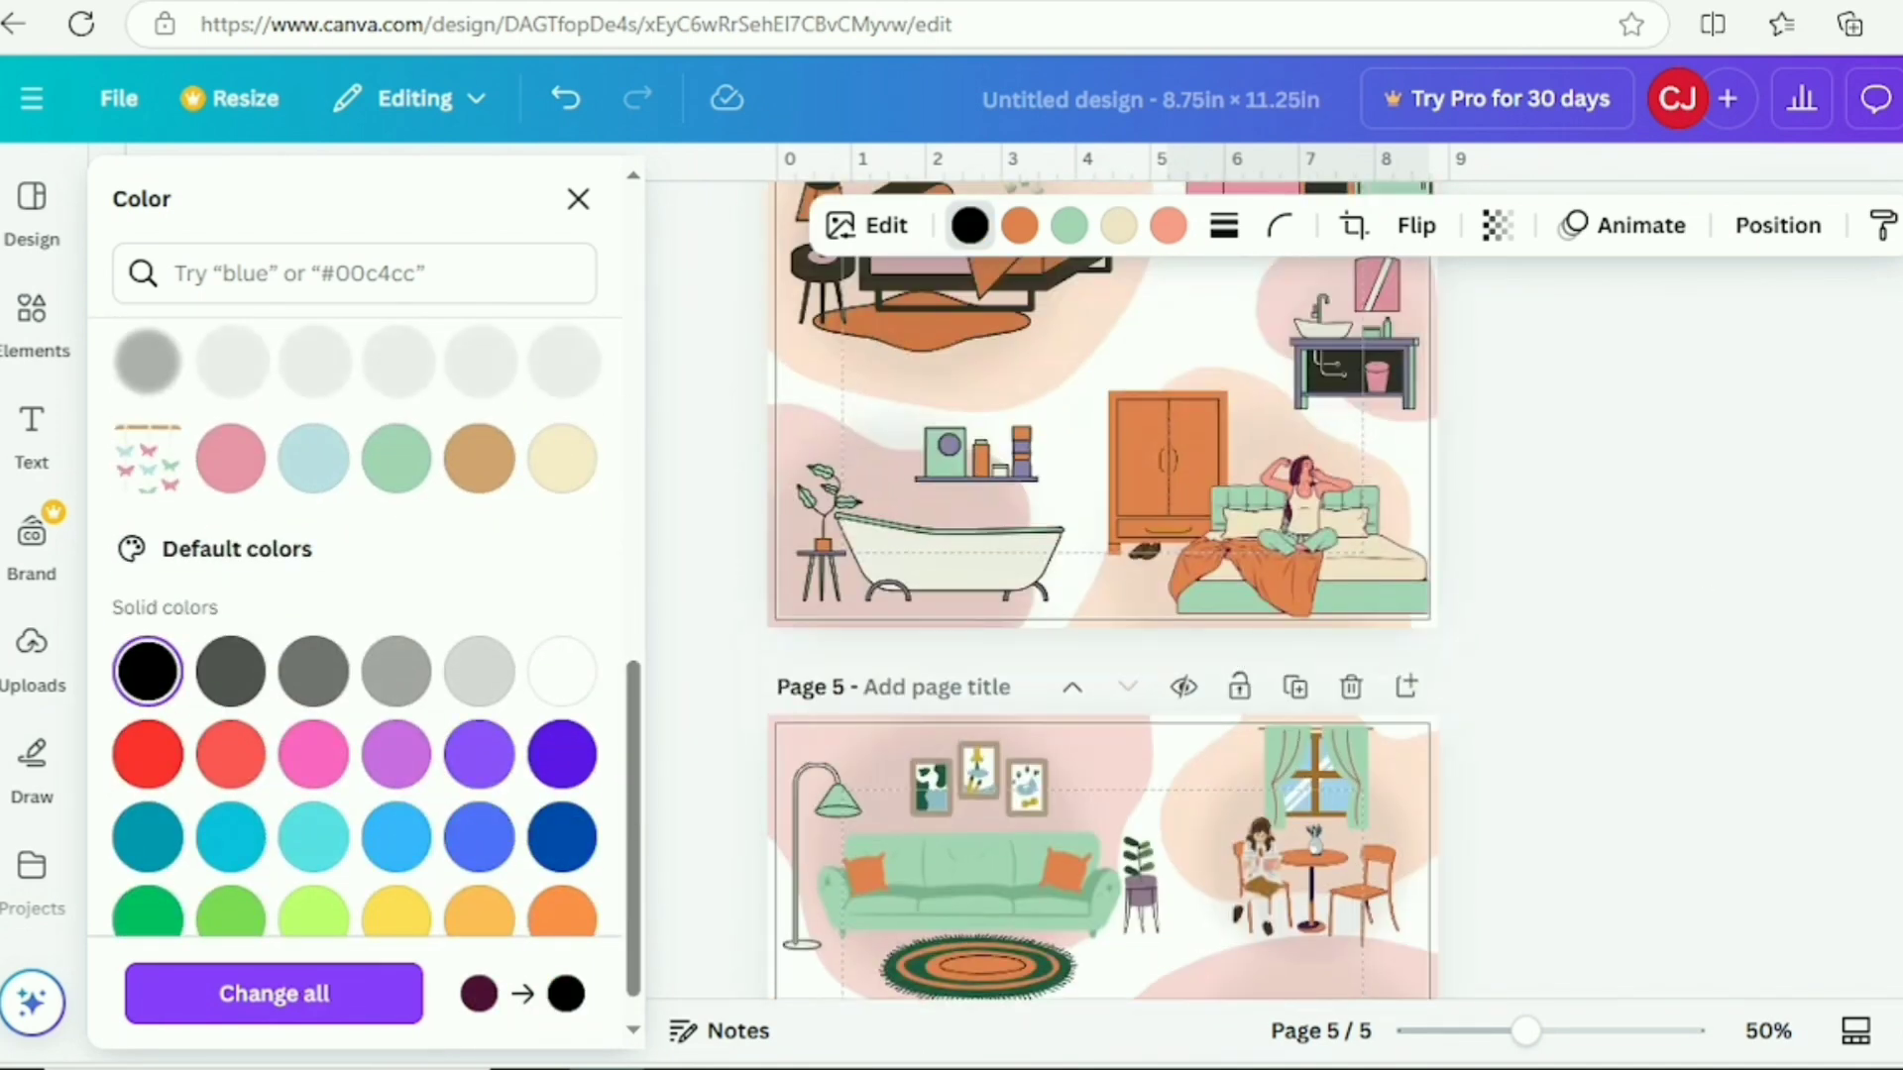
- Recolor the cream pillows and mattress under the stretching woman on page 5 white
{"action": "scroll", "coordinate": [1626, 498], "scroll_direction": "down", "scroll_amount": 7}
{"action": "left_click", "coordinate": [1110, 232]}
{"action": "left_click", "coordinate": [582, 736]}
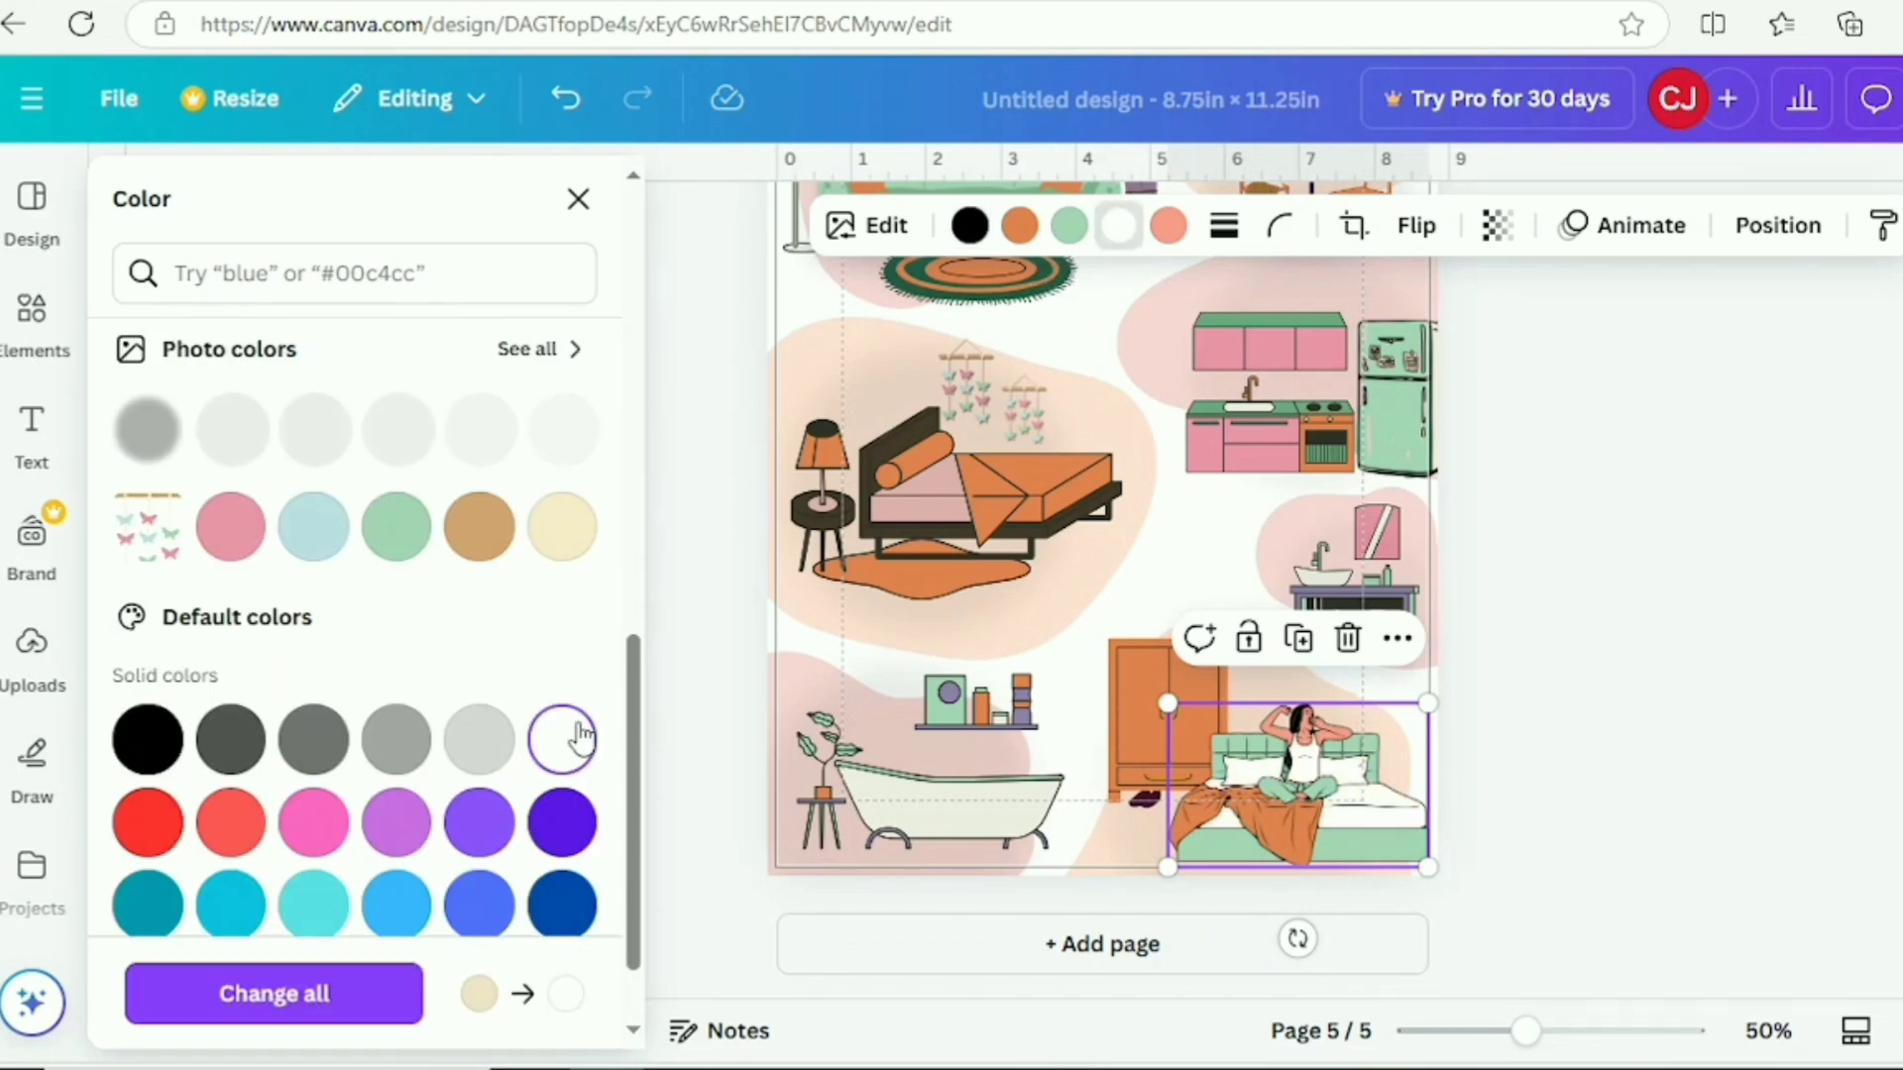
{"action": "scroll", "coordinate": [1762, 815], "scroll_direction": "up", "scroll_amount": 2}
{"action": "scroll", "coordinate": [1762, 815], "scroll_direction": "down", "scroll_amount": 3}
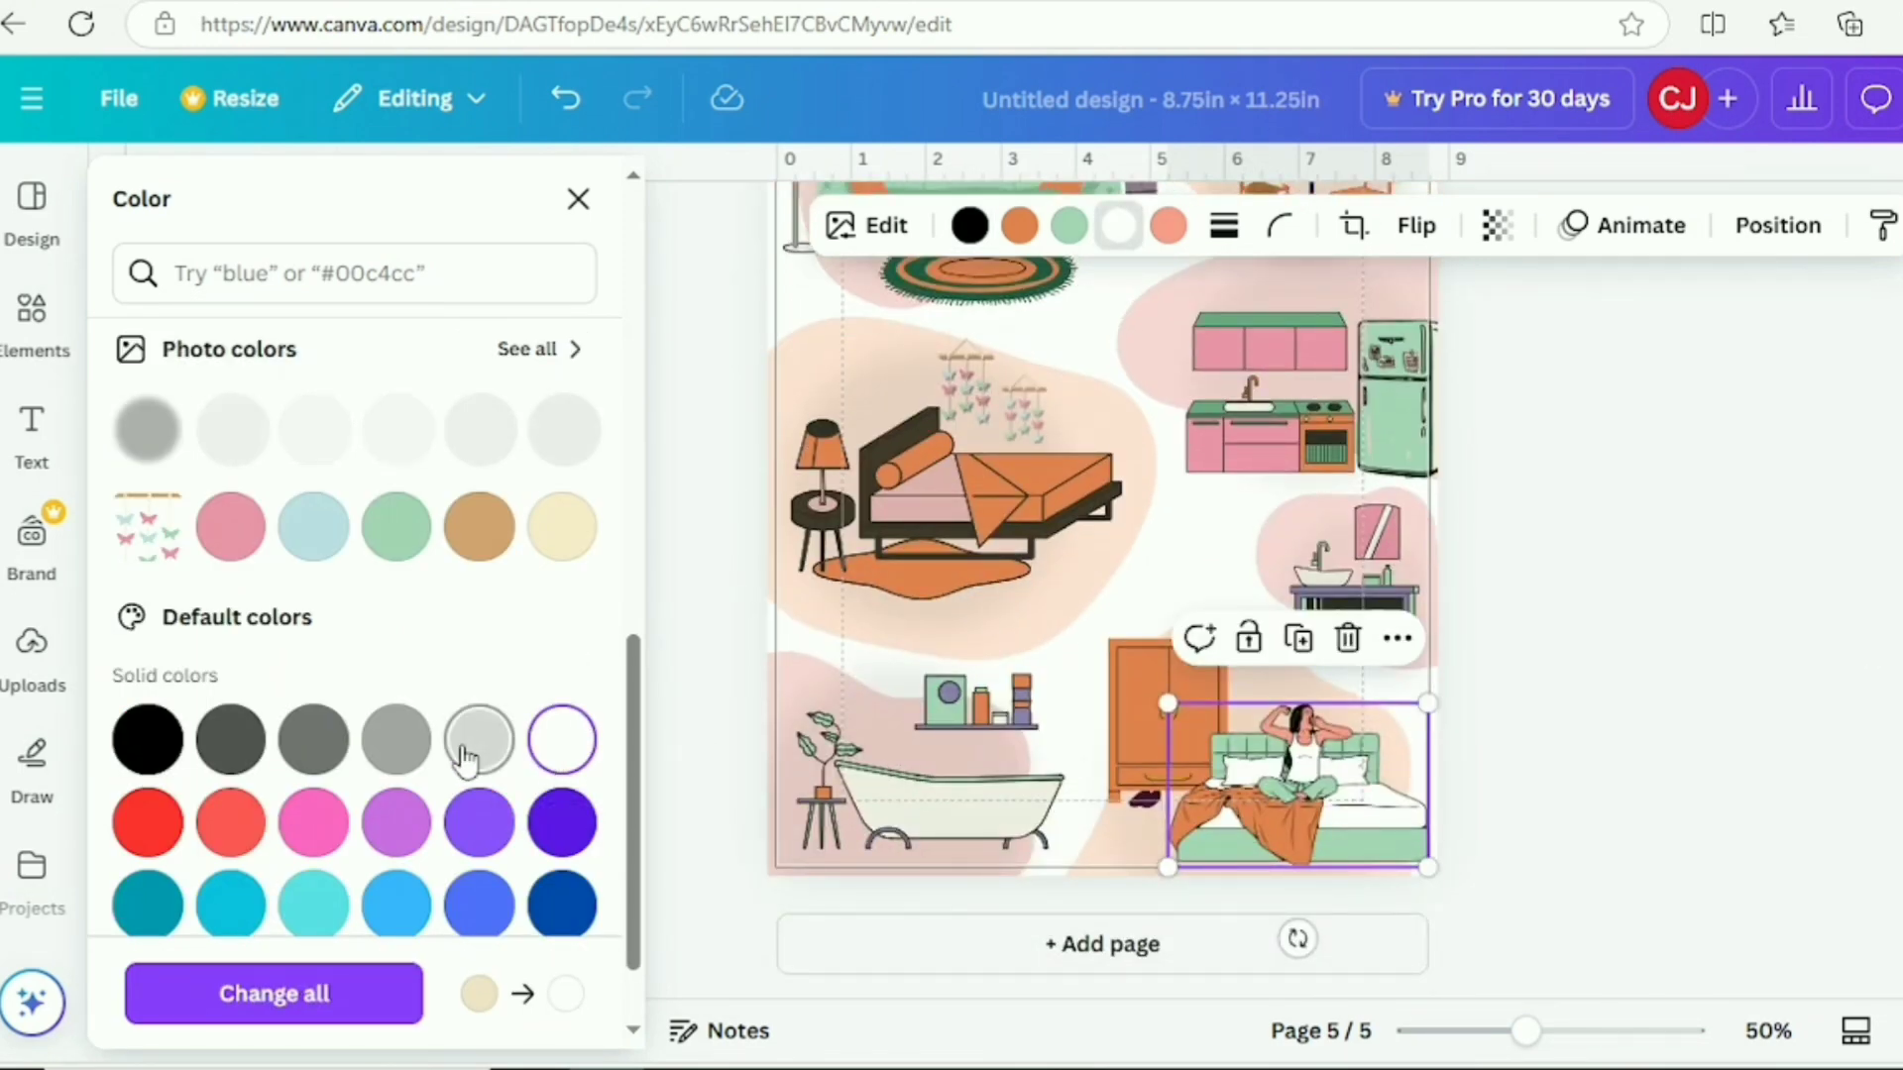
- Recolor the white pillows and mattress under the stretching woman on page 5 light gray
{"action": "scroll", "coordinate": [1693, 740], "scroll_direction": "up", "scroll_amount": 2}
{"action": "scroll", "coordinate": [1693, 740], "scroll_direction": "down", "scroll_amount": 2}
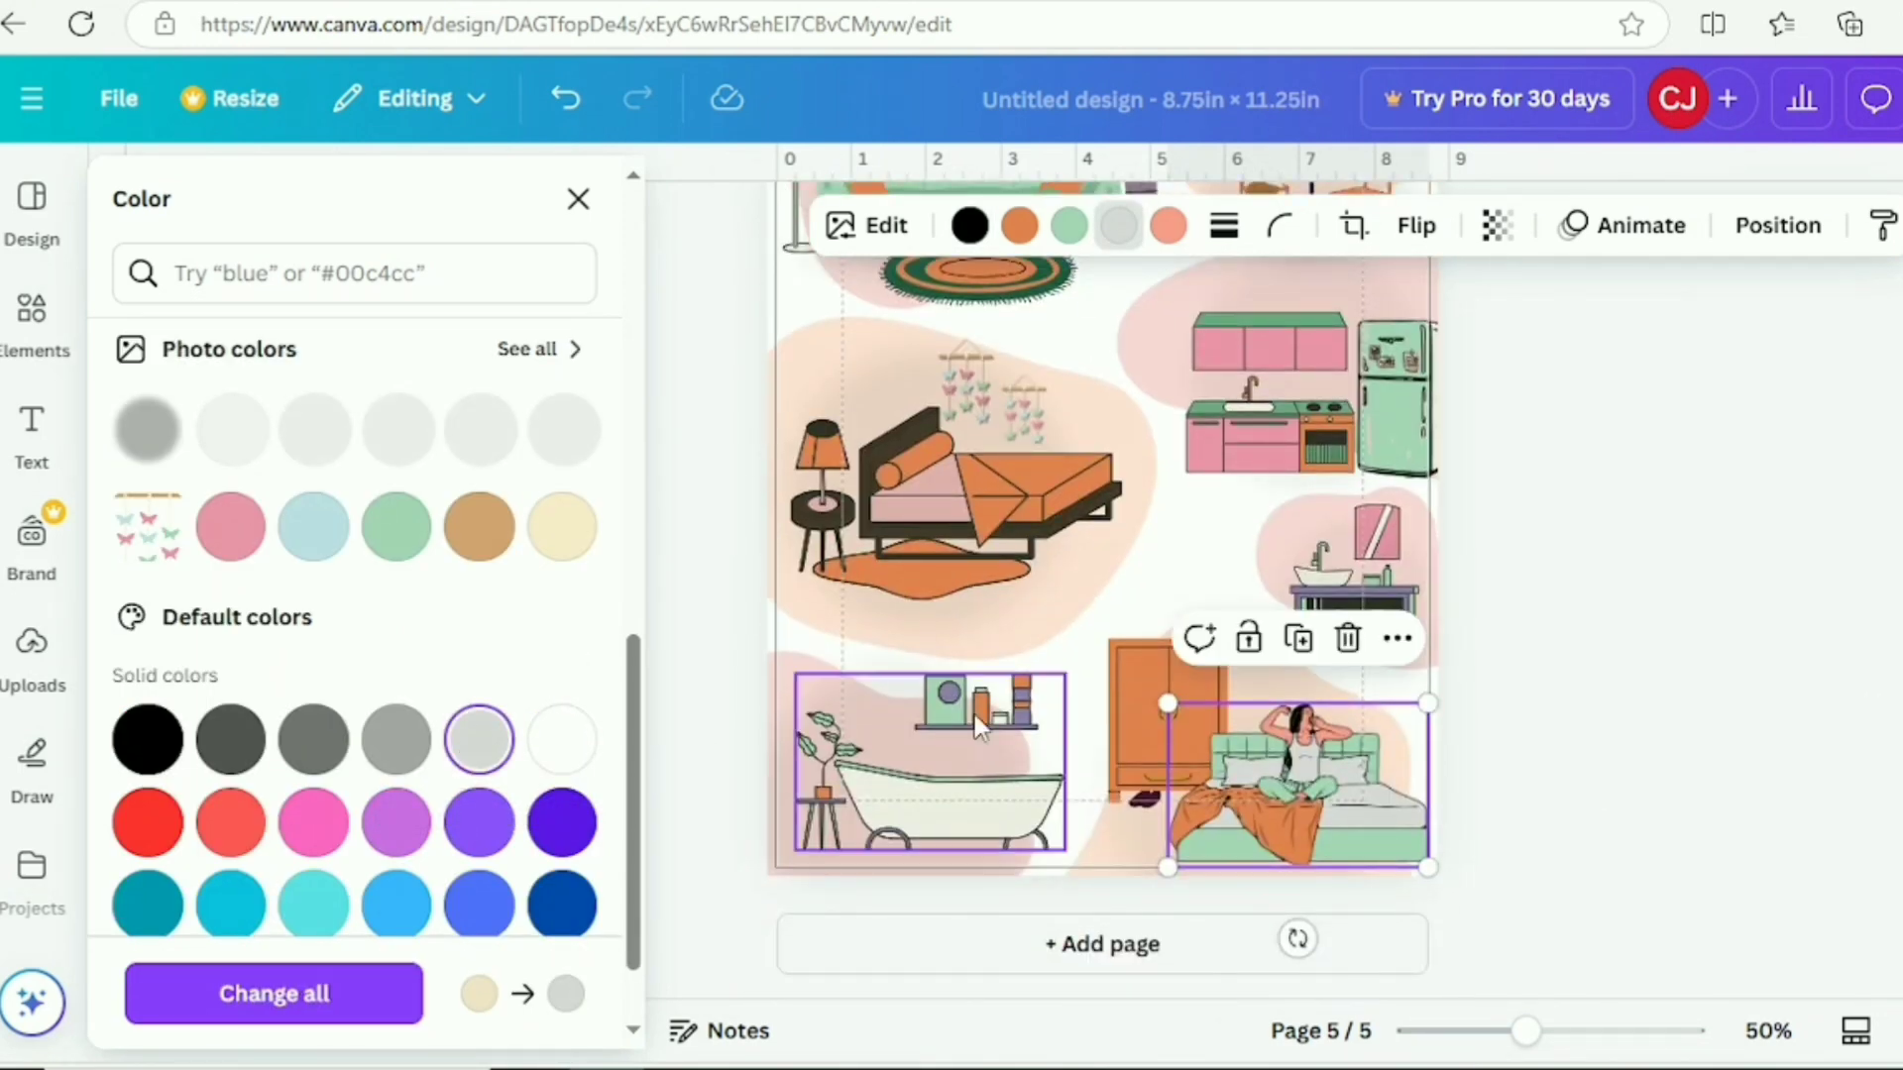
{"action": "left_click", "coordinate": [1636, 634]}
- Recolor the purple parts of the page 5 bathtub-and-shelf illustration light blue #91bbc9
{"action": "left_click", "coordinate": [932, 773]}
{"action": "left_click", "coordinate": [1068, 225]}
{"action": "left_click", "coordinate": [556, 680]}
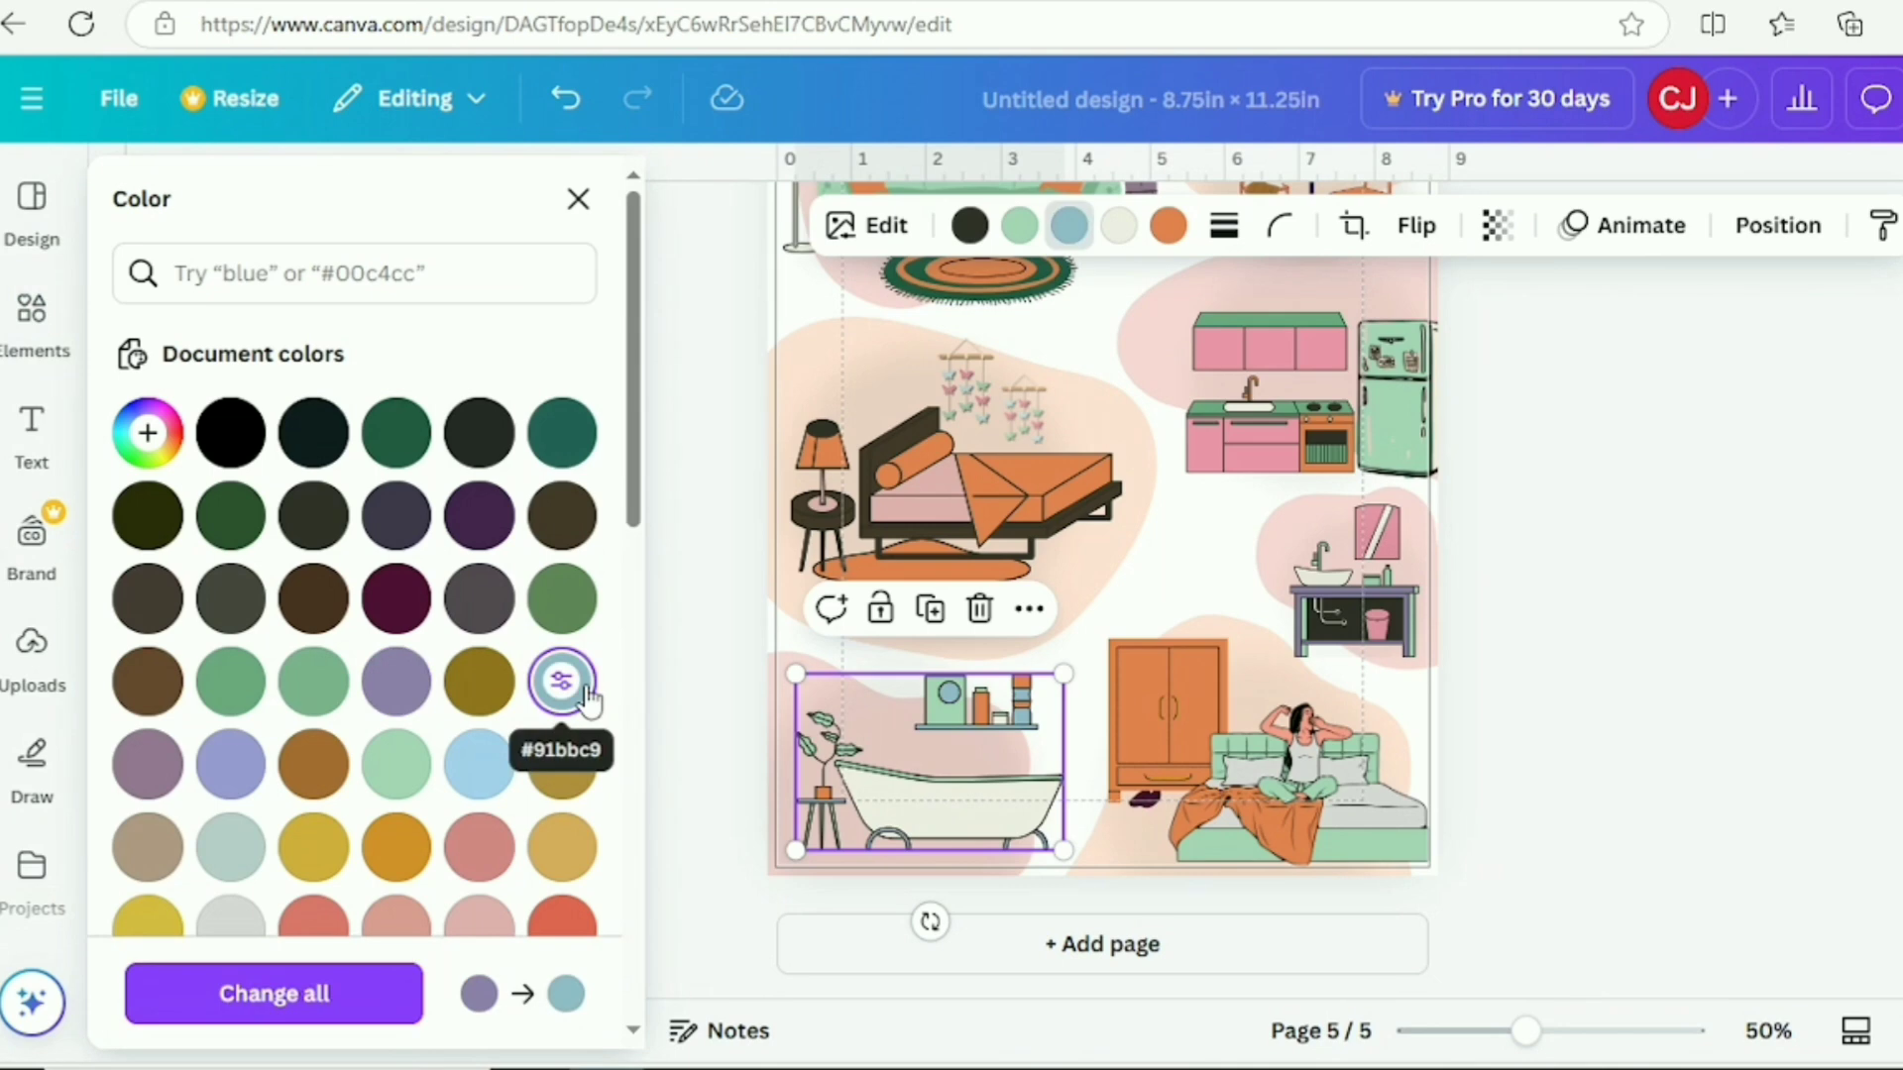
{"action": "key", "text": "Escape"}
{"action": "left_click", "coordinate": [1333, 598]}
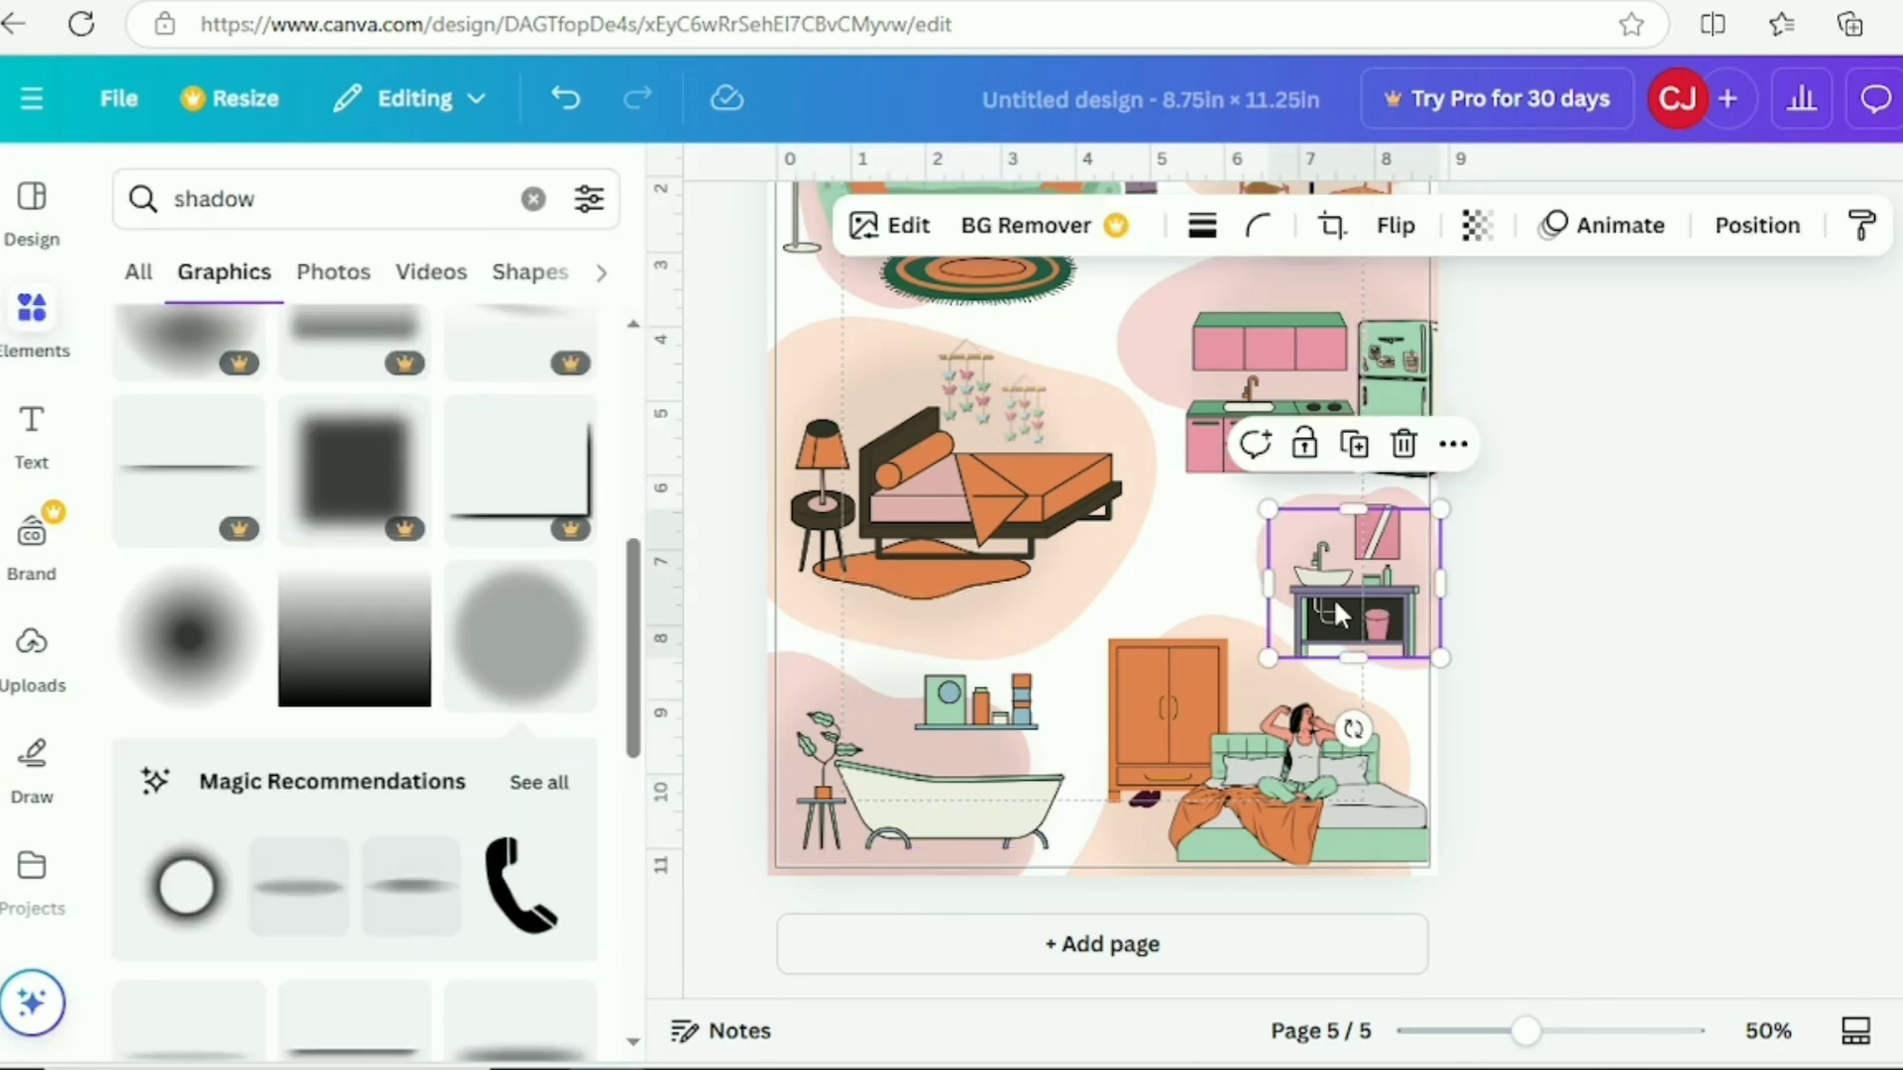
{"action": "key", "text": "Escape"}
- Shift the page 5 floor lamp slightly toward the sofa and raise the second butterfly mobile above the bed level with the first
{"action": "scroll", "coordinate": [823, 466], "scroll_direction": "up", "scroll_amount": 3}
{"action": "left_click", "coordinate": [822, 461]}
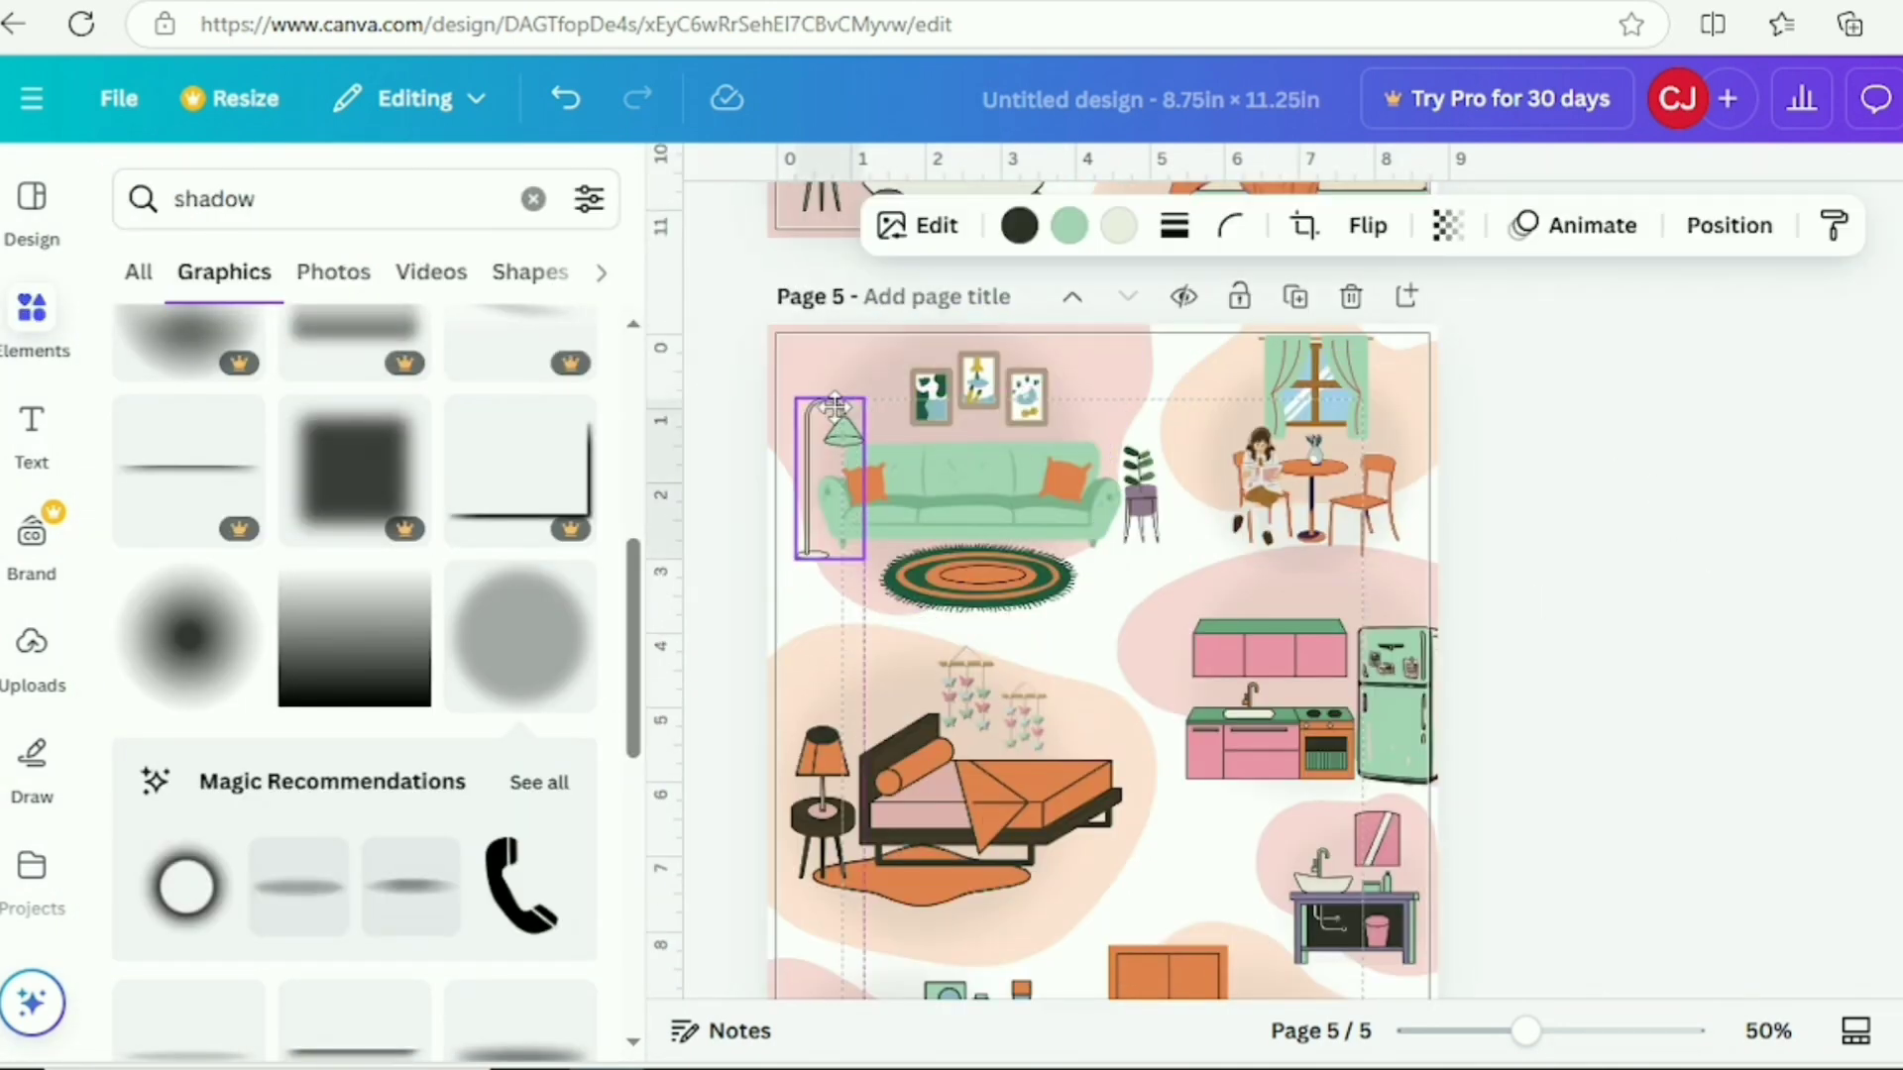
{"action": "left_click", "coordinate": [1675, 508]}
{"action": "scroll", "coordinate": [1022, 495], "scroll_direction": "down", "scroll_amount": 3}
{"action": "left_click", "coordinate": [1022, 420]}
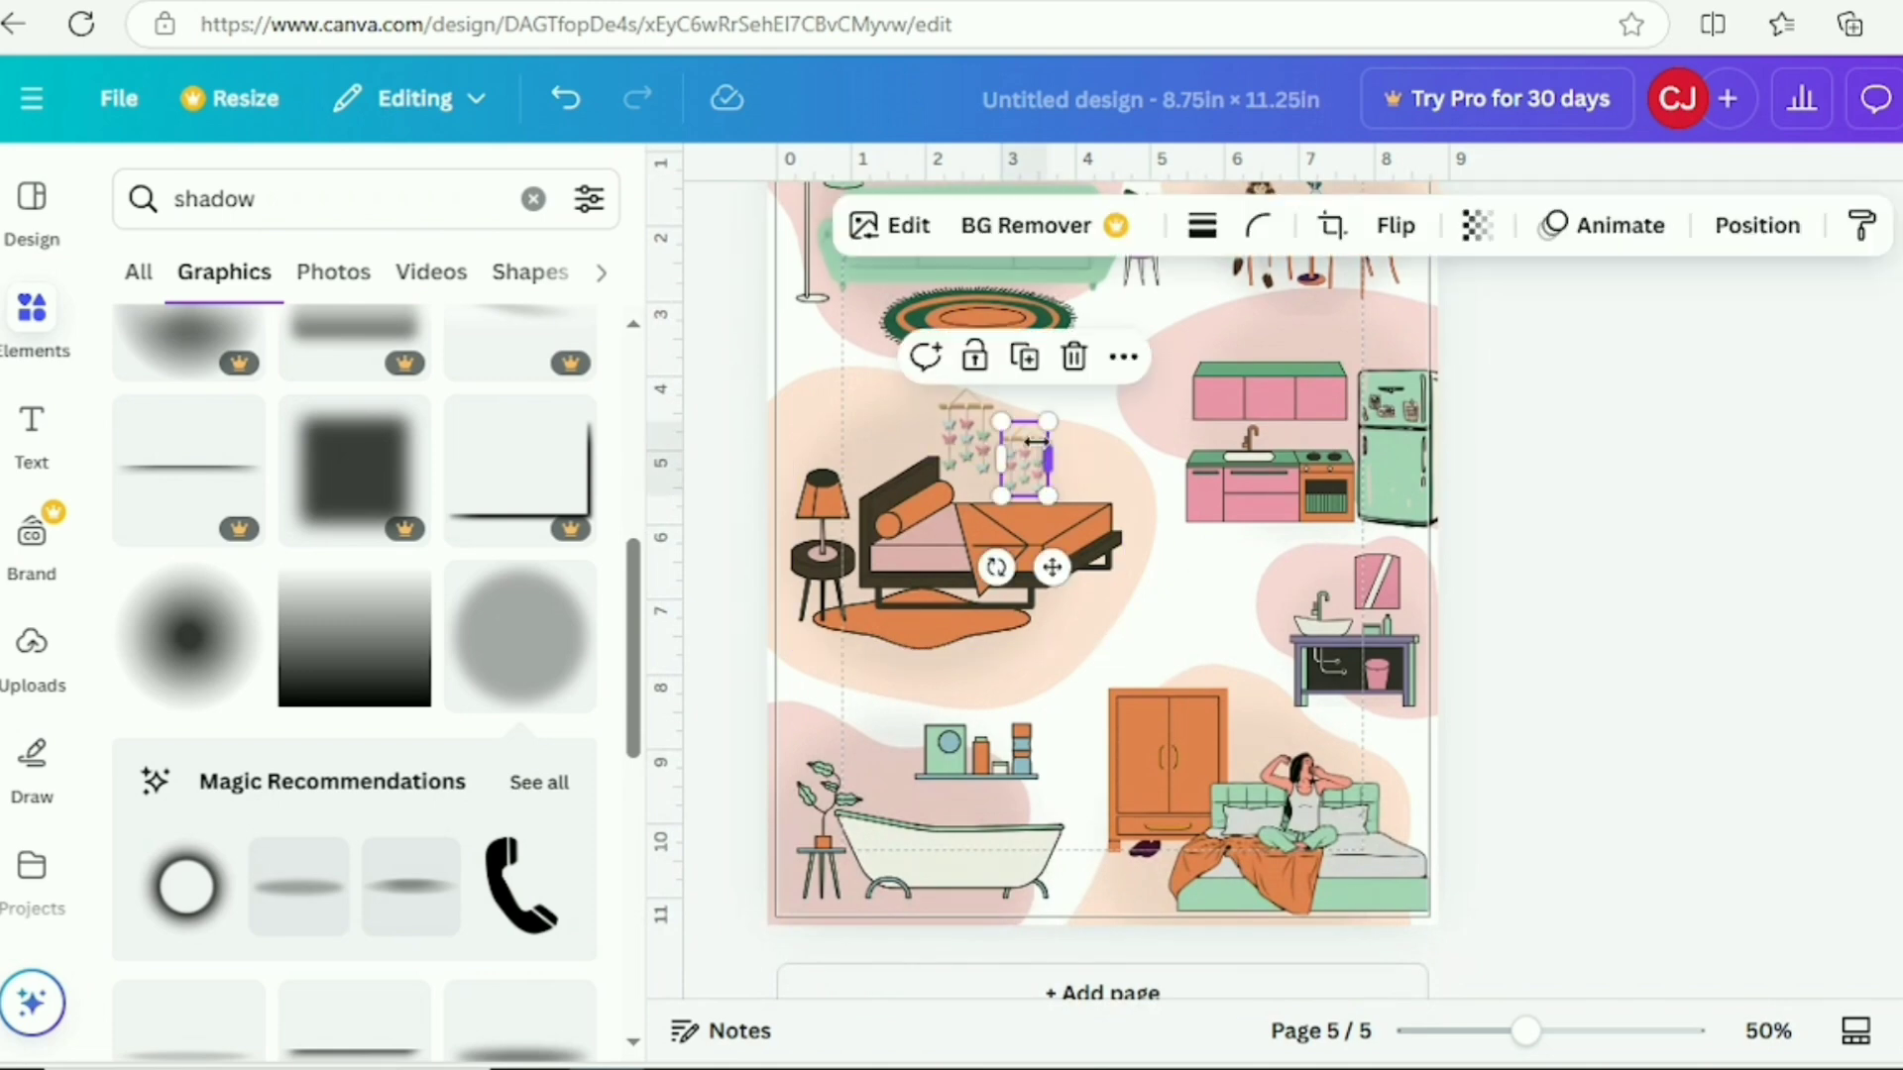
{"action": "left_click", "coordinate": [1021, 420]}
{"action": "left_click", "coordinate": [1700, 512]}
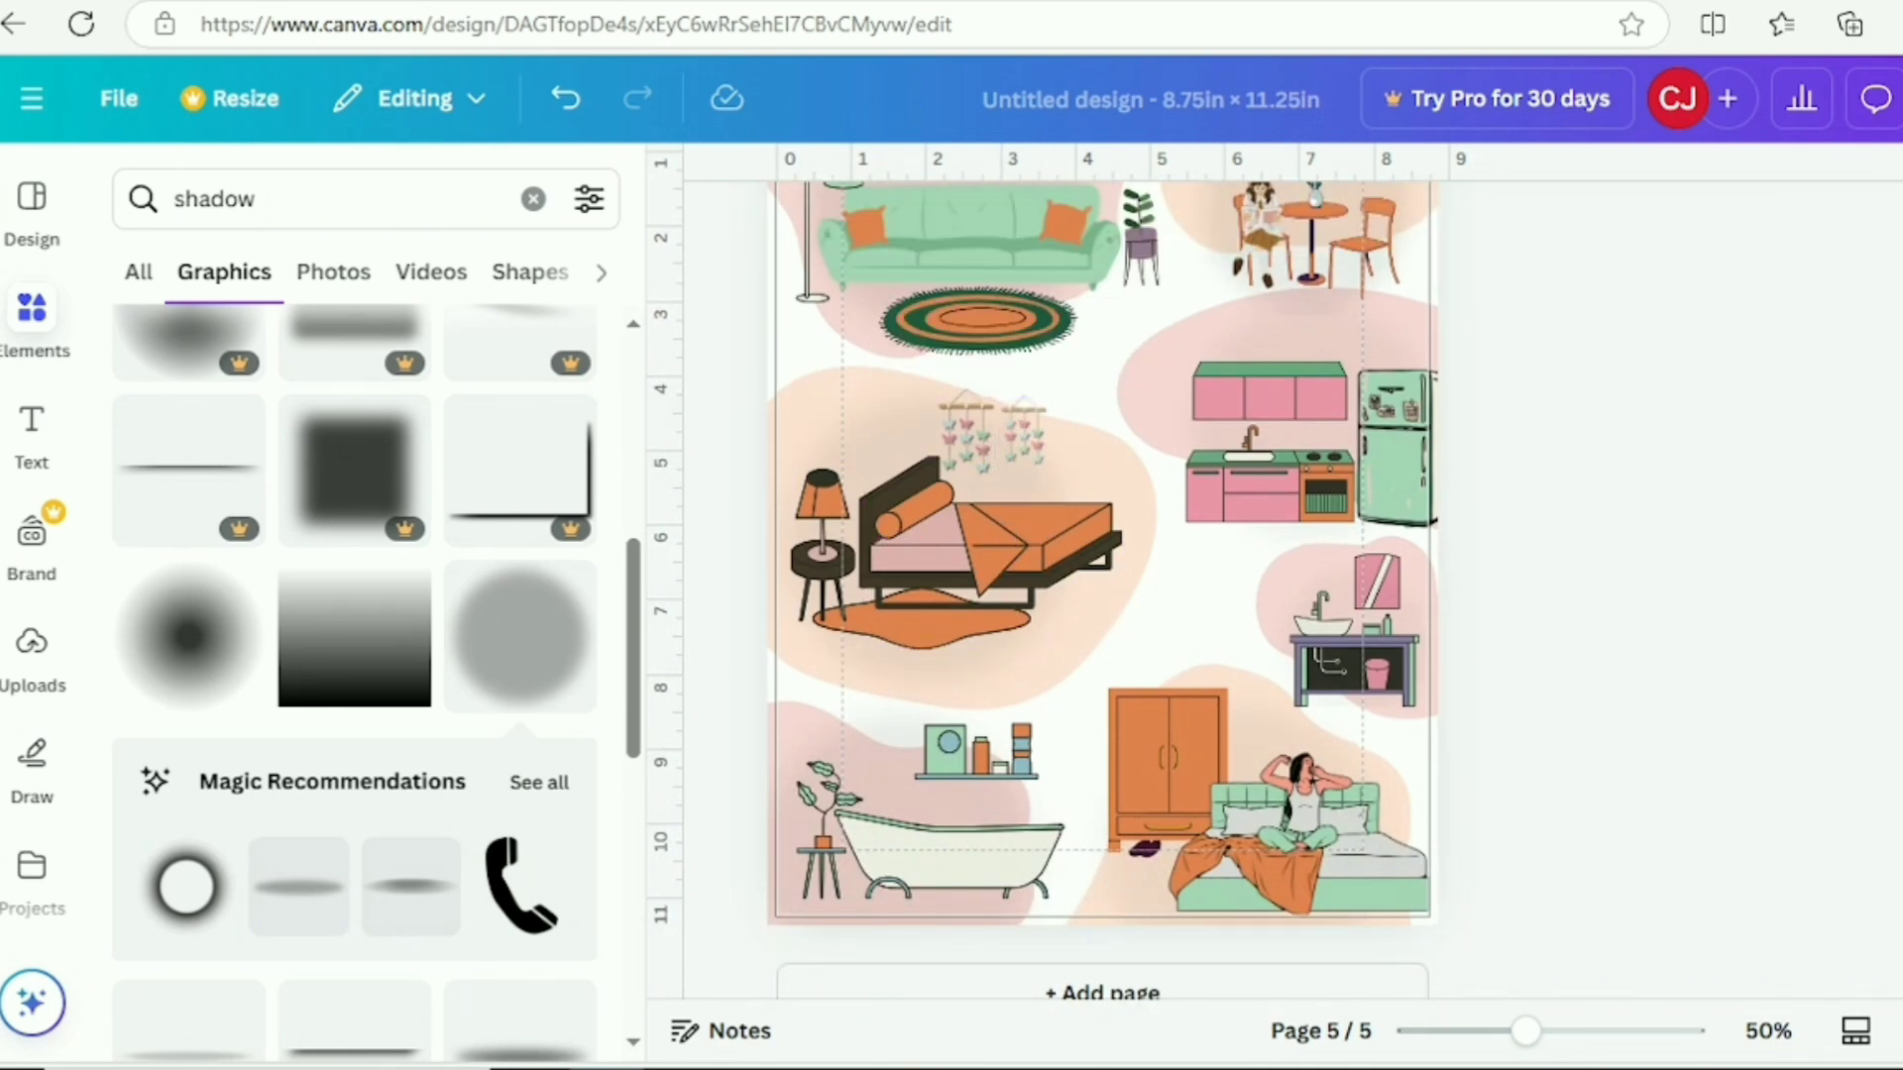
- Upload the downloaded PNG of page 5 to the design's images
{"action": "scroll", "coordinate": [1100, 575], "scroll_direction": "down", "scroll_amount": 3}
{"action": "scroll", "coordinate": [1100, 575], "scroll_direction": "up", "scroll_amount": 3}
{"action": "scroll", "coordinate": [1100, 574], "scroll_direction": "down", "scroll_amount": 3}
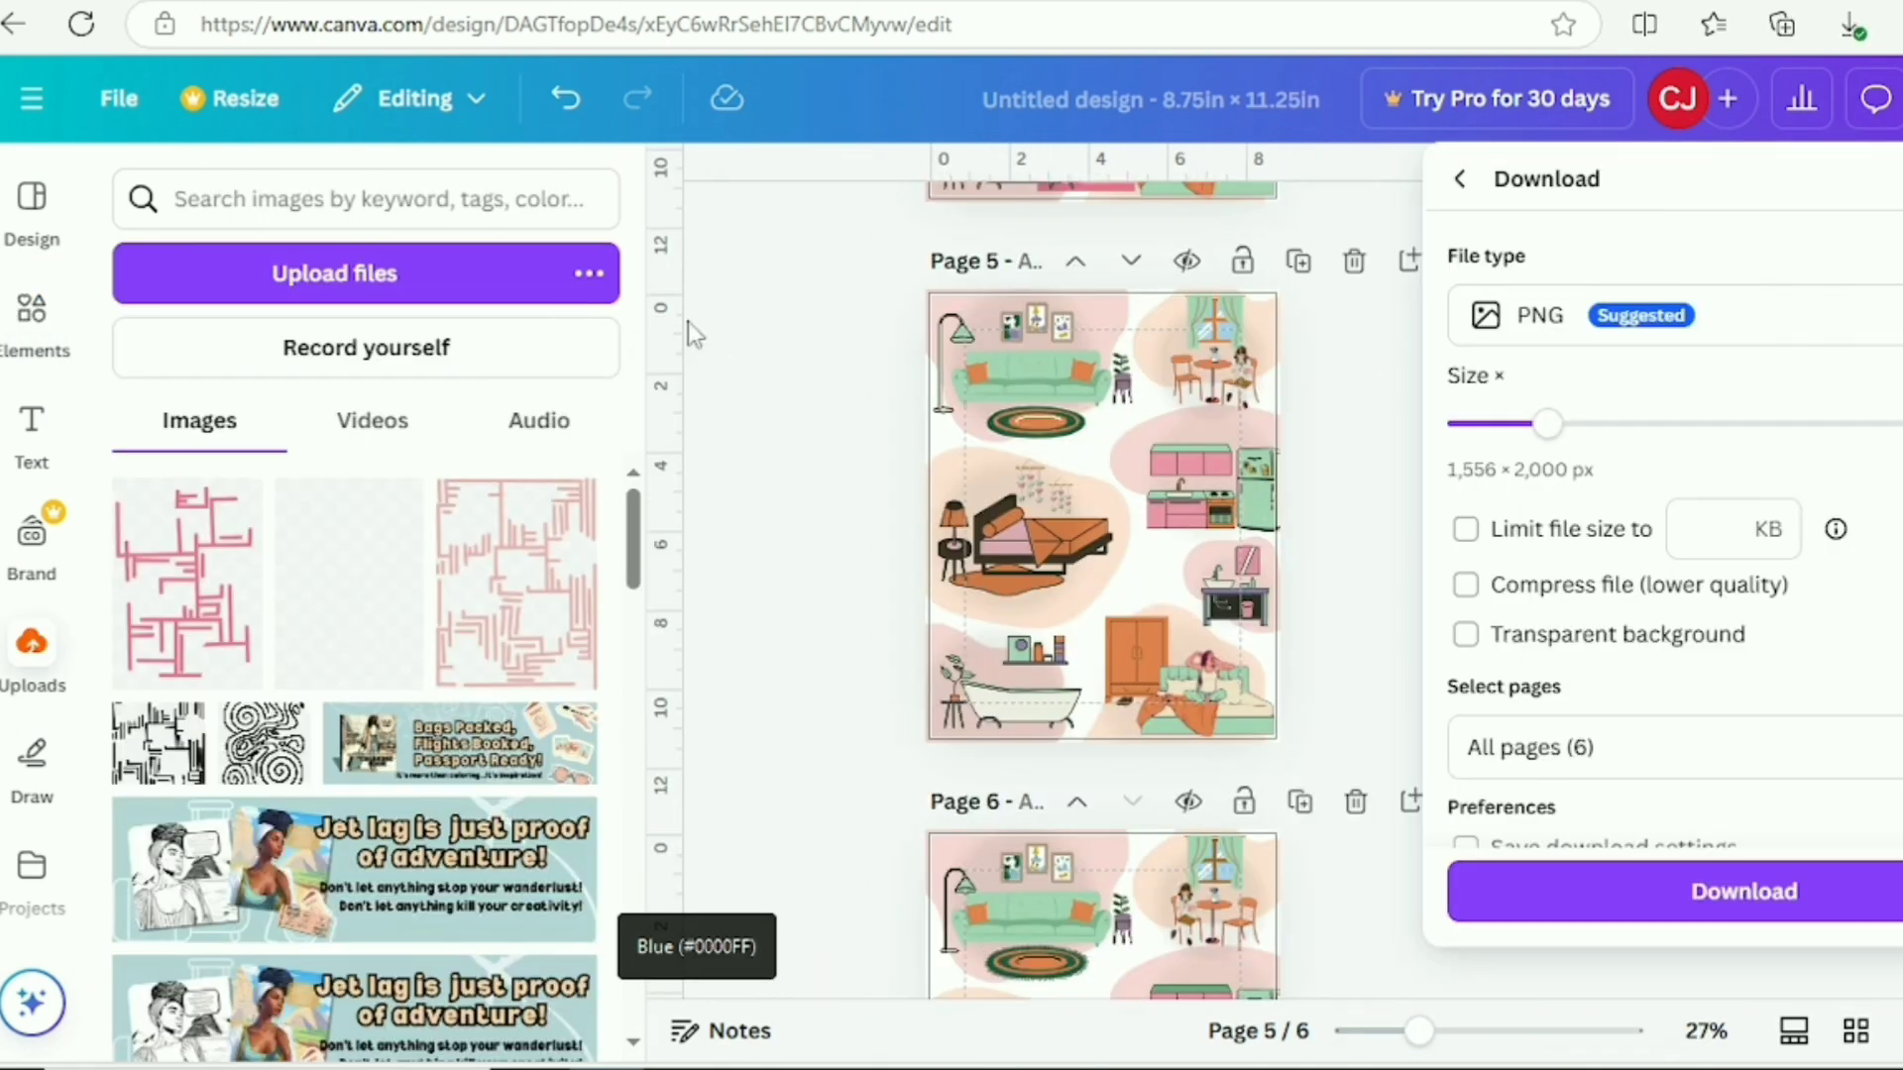
{"action": "left_click", "coordinate": [442, 288]}
{"action": "left_click", "coordinate": [110, 204]}
{"action": "key", "text": "Escape"}
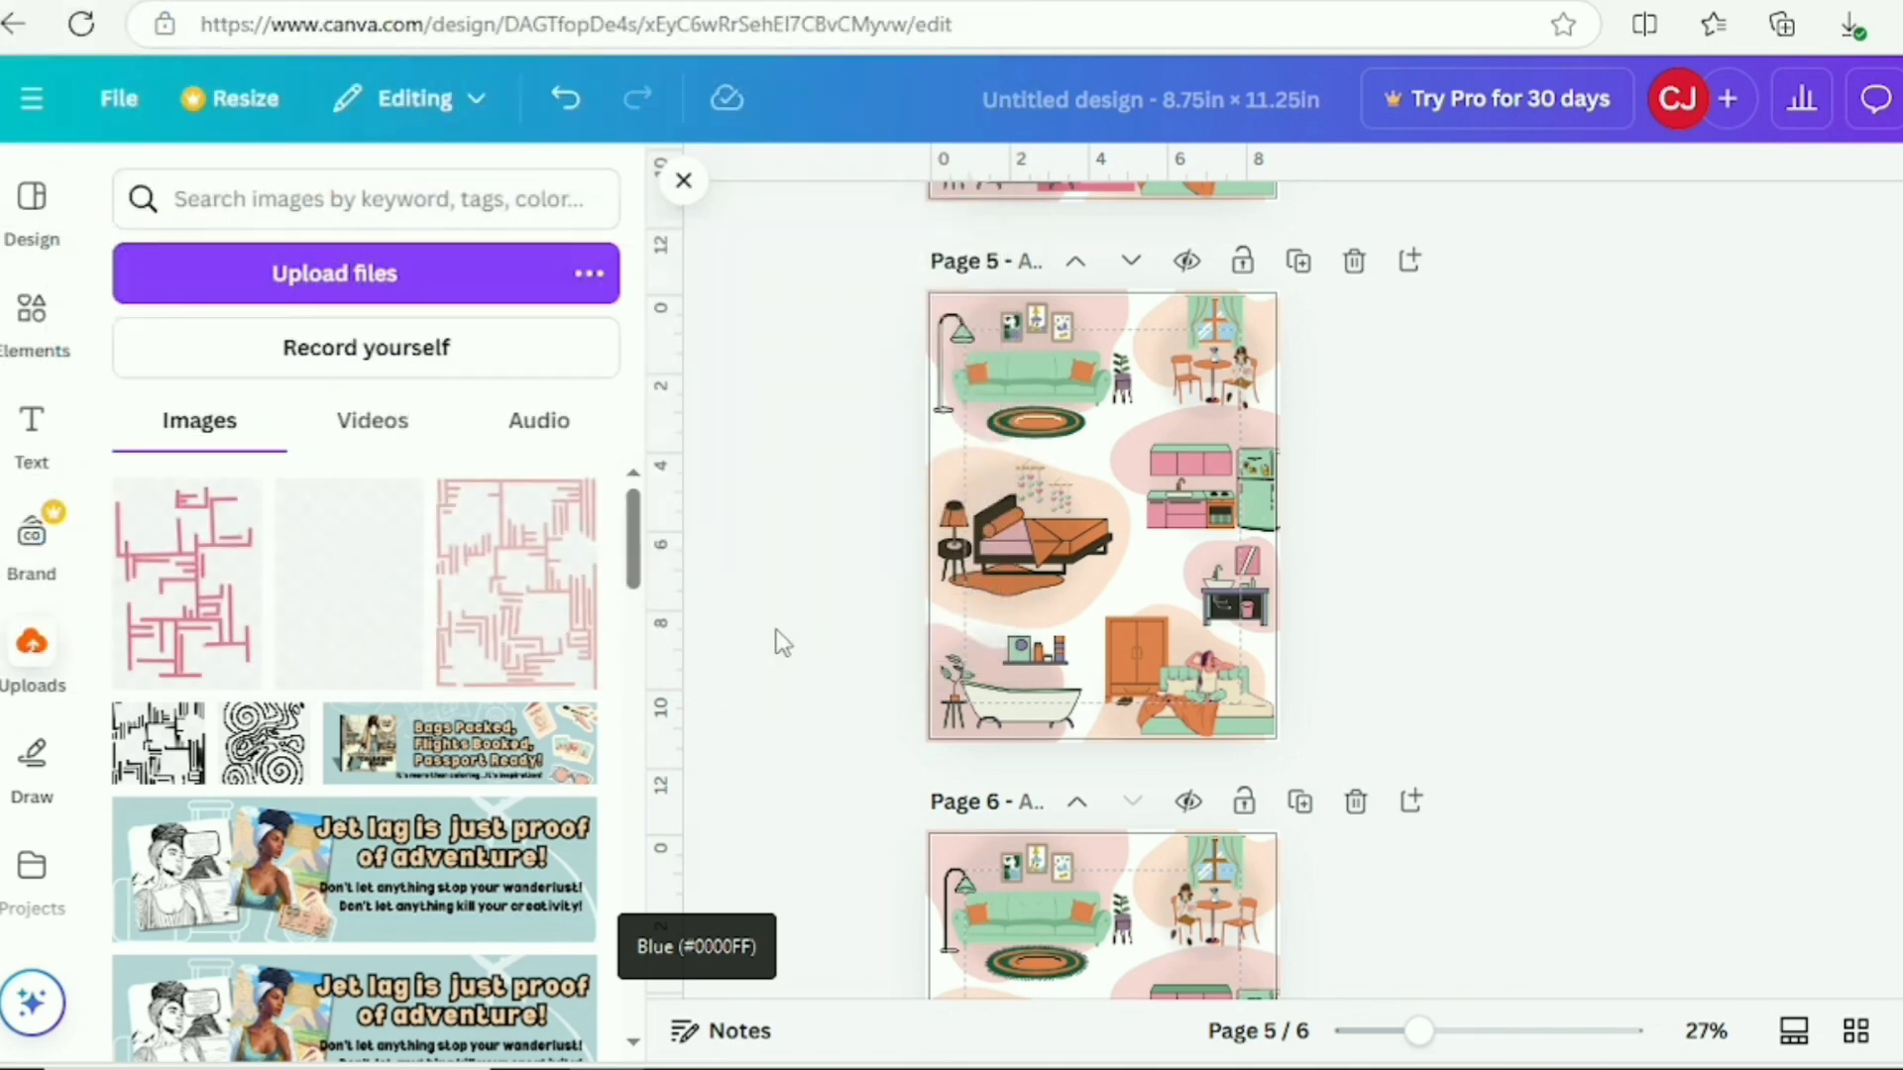
- Download page 6 as a PNG and upload that file to the design's images
{"action": "scroll", "coordinate": [1606, 763], "scroll_direction": "down", "scroll_amount": 4}
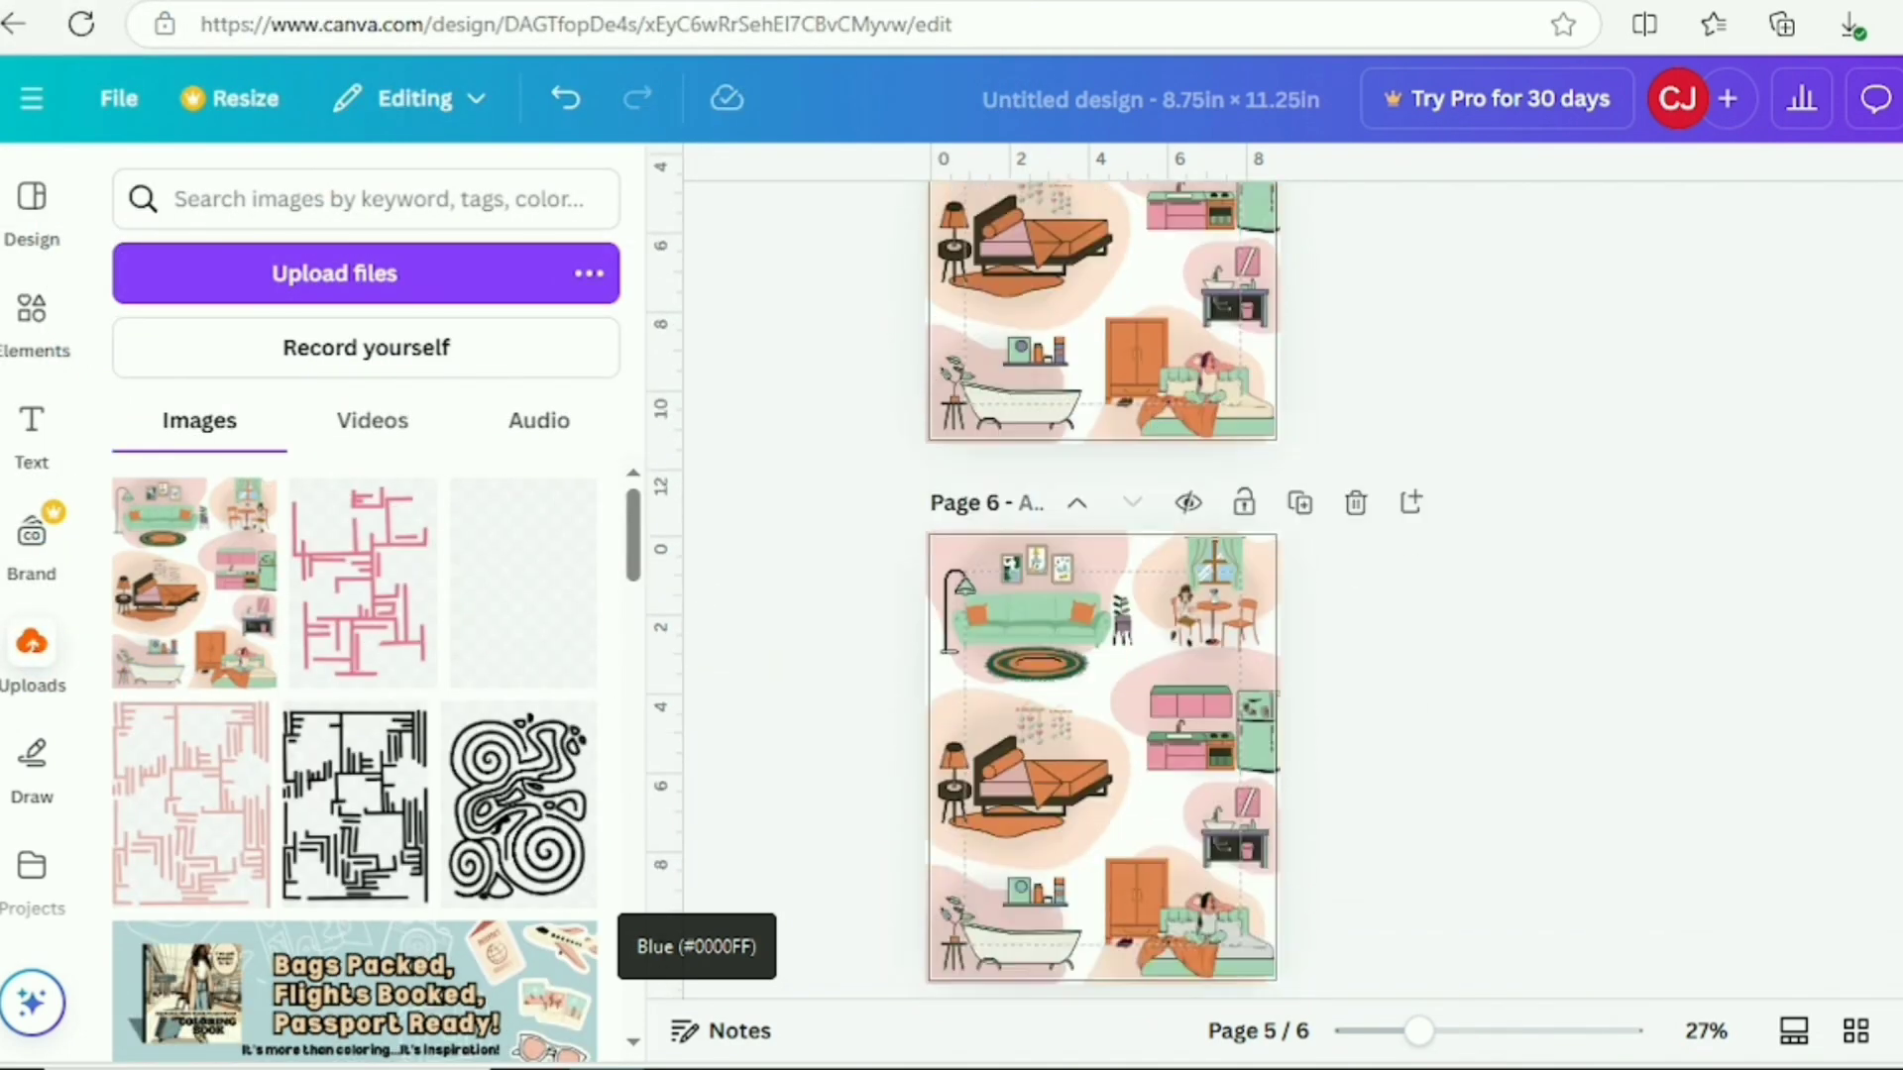
{"action": "left_click", "coordinate": [1900, 98]}
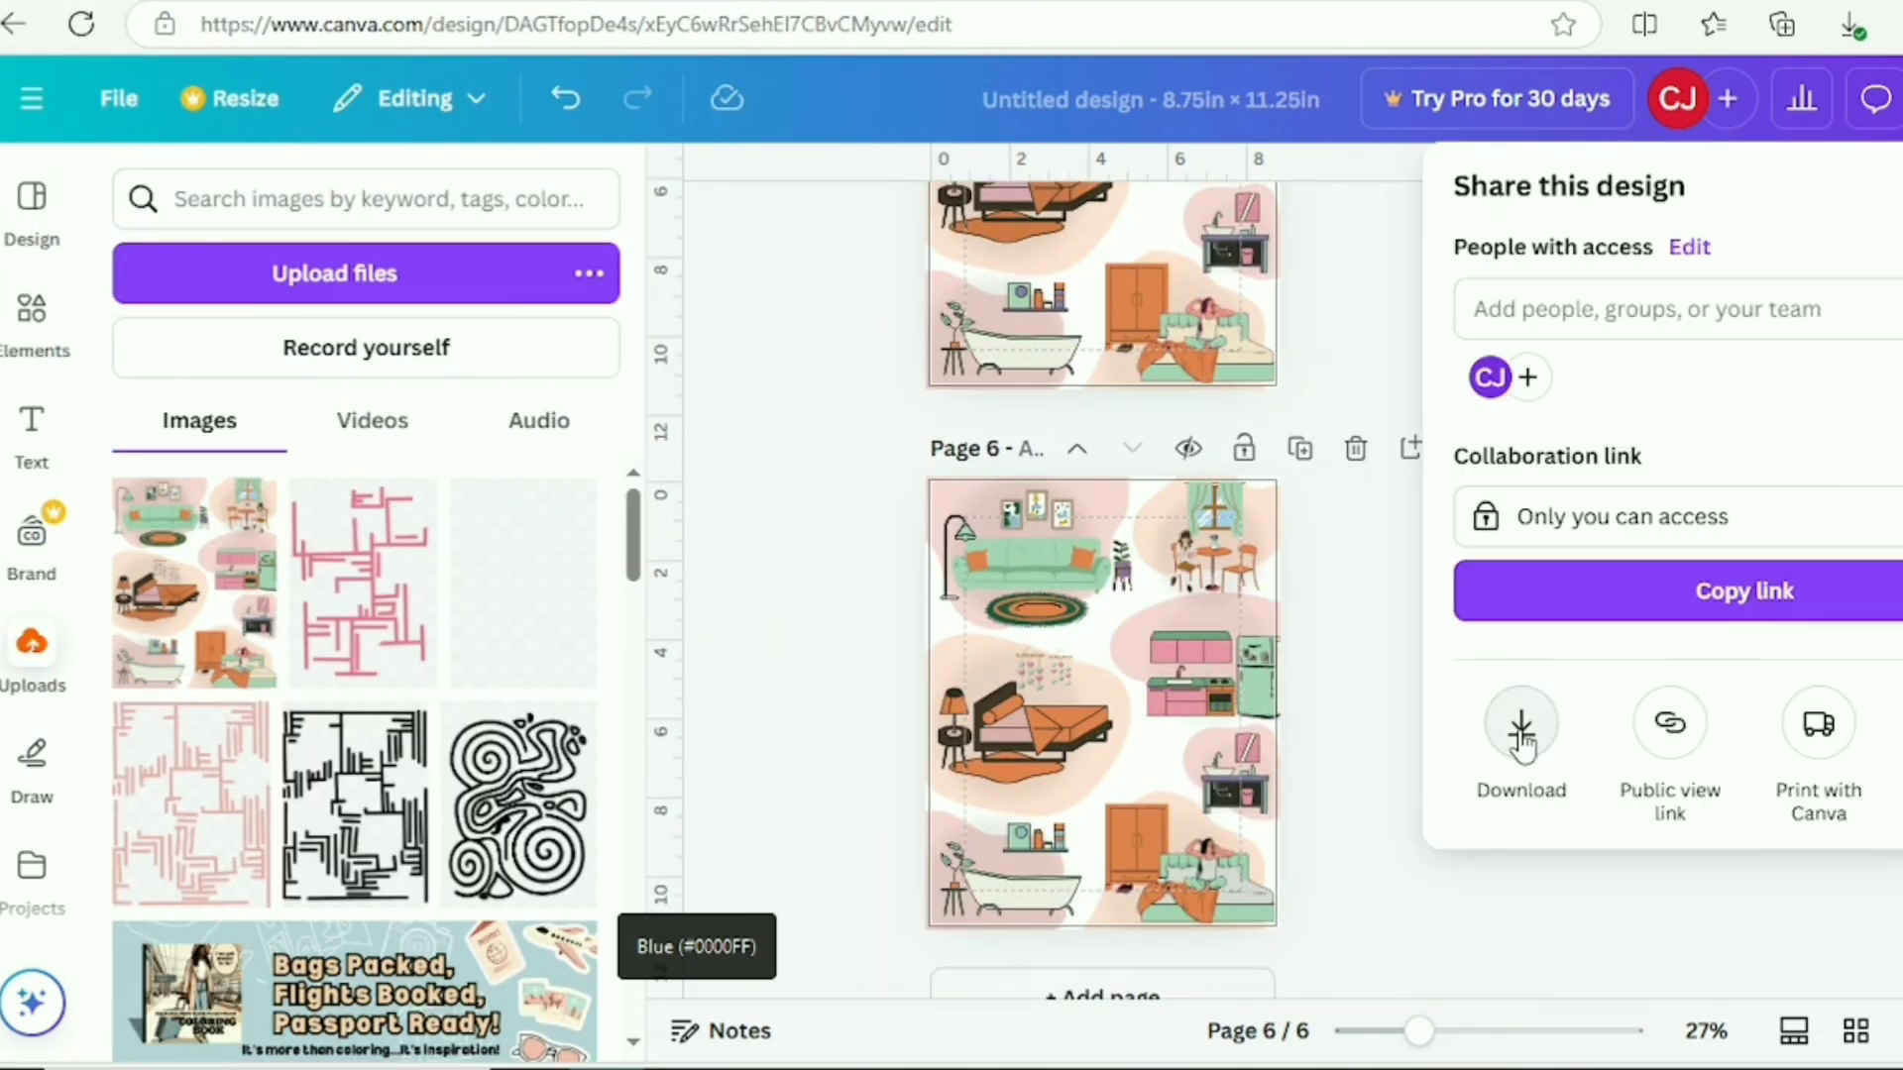
{"action": "left_click", "coordinate": [1521, 728]}
{"action": "left_click", "coordinate": [1614, 747]}
{"action": "left_click", "coordinate": [1572, 318]}
{"action": "left_click", "coordinate": [1733, 645]}
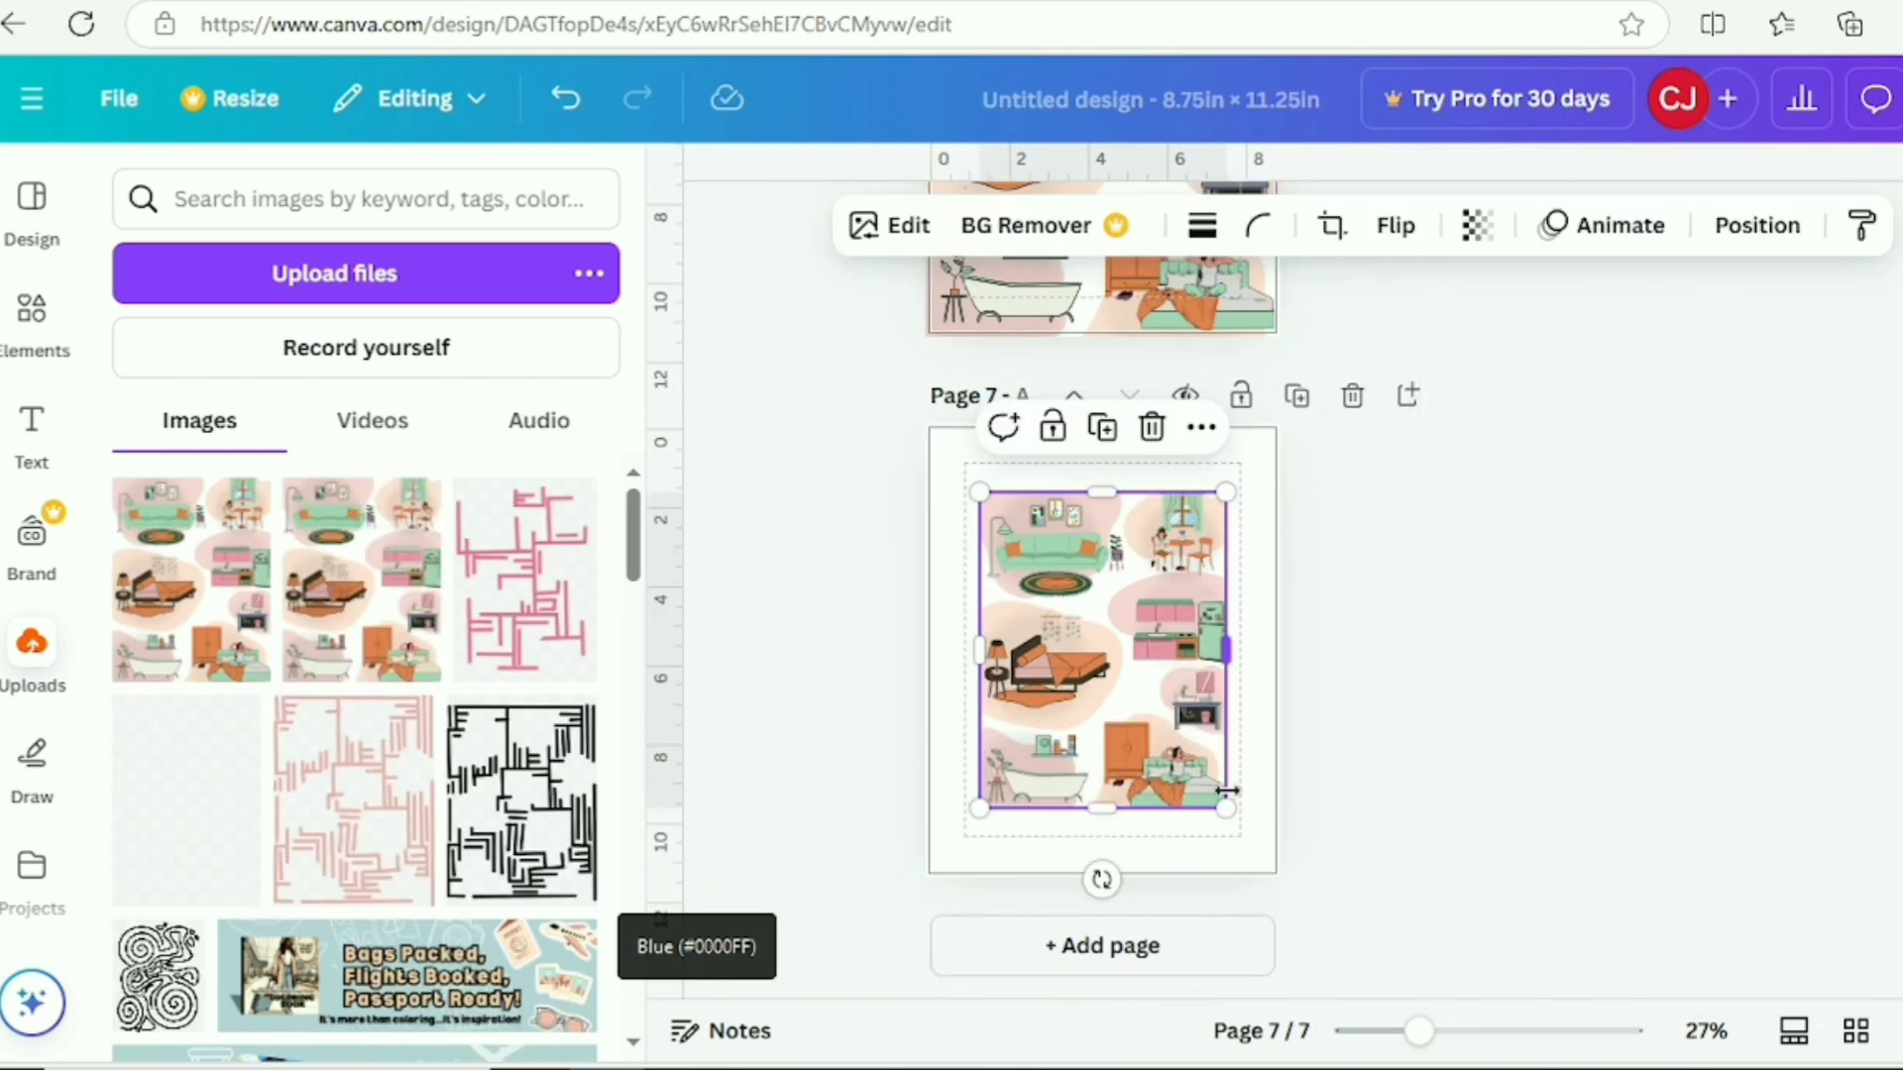
- Add the other room-page image to page 7 and place the two images side by side
{"action": "key", "text": "ctrl+d"}
{"action": "left_click_drag", "start_coordinate": [1189, 763], "coordinate": [1371, 763]}
{"action": "left_click_drag", "start_coordinate": [1419, 1031], "coordinate": [1471, 1031]}
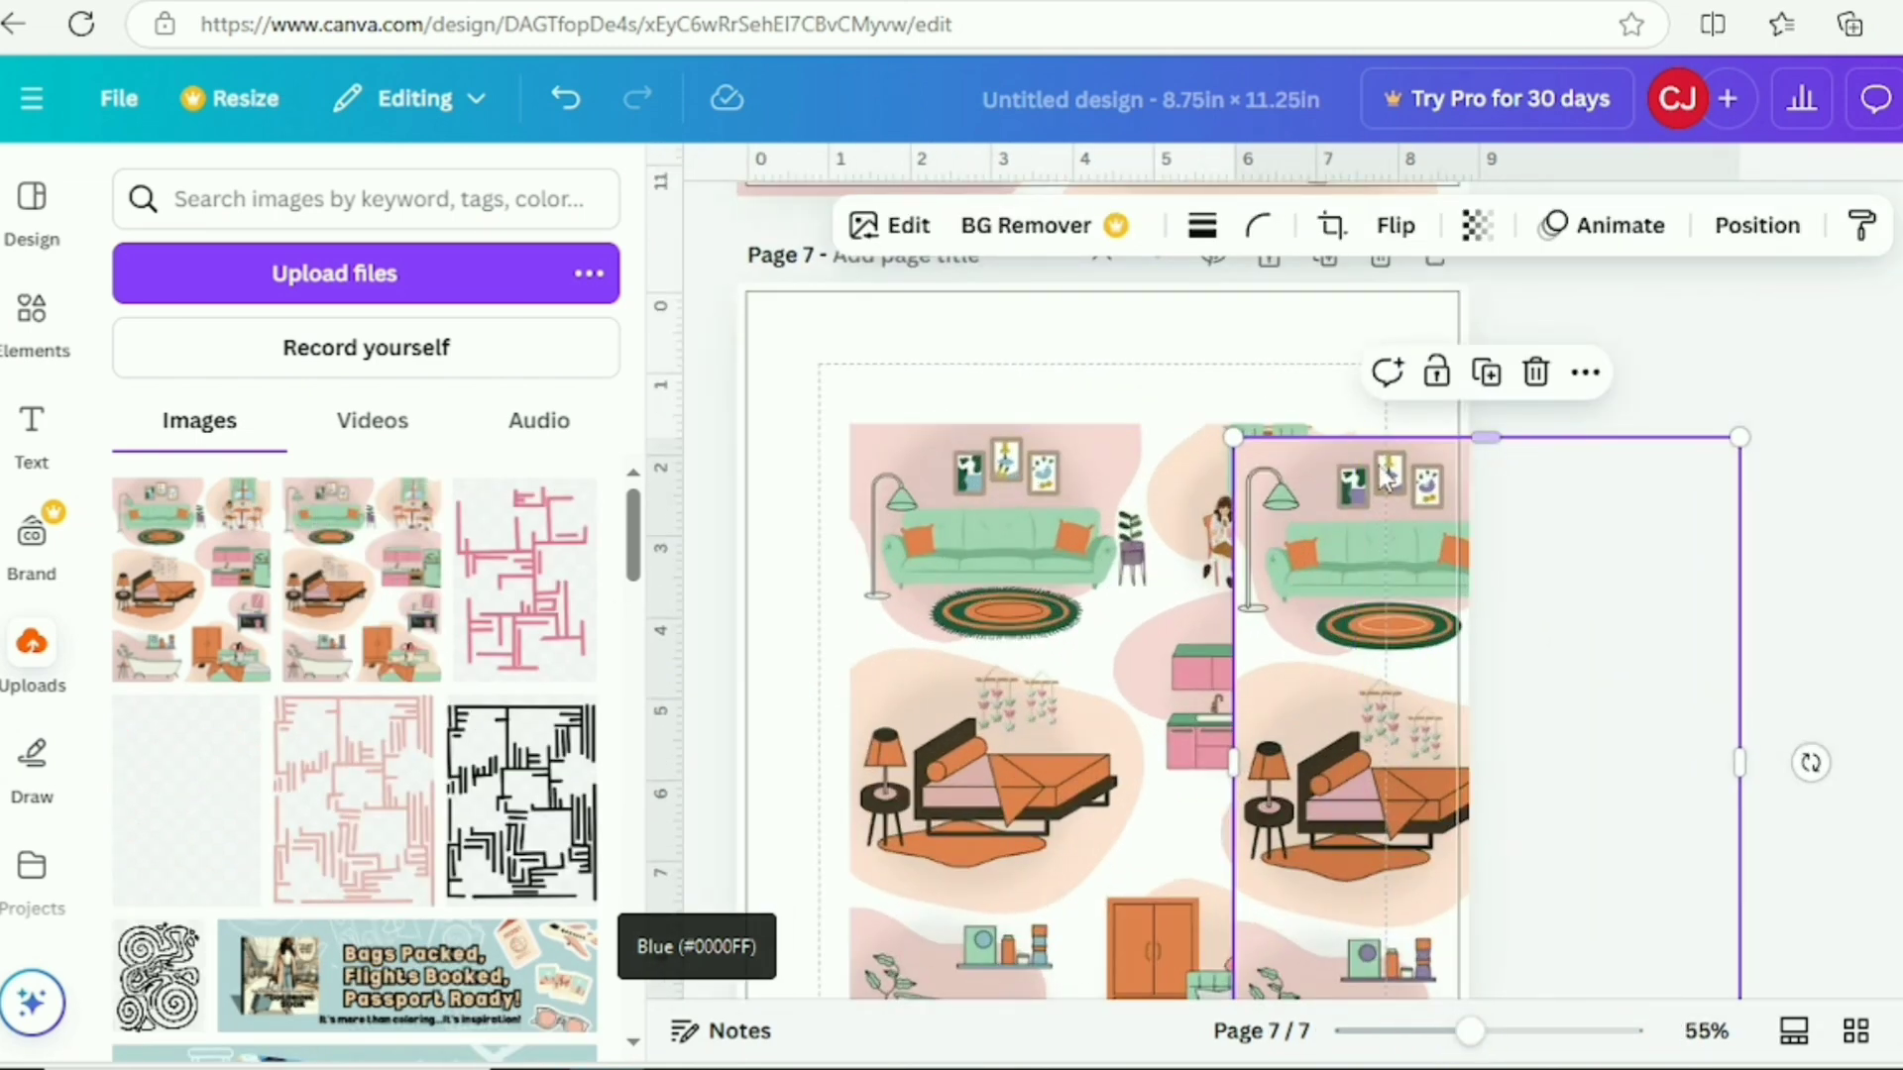
{"action": "left_click_drag", "start_coordinate": [1385, 478], "coordinate": [1006, 536]}
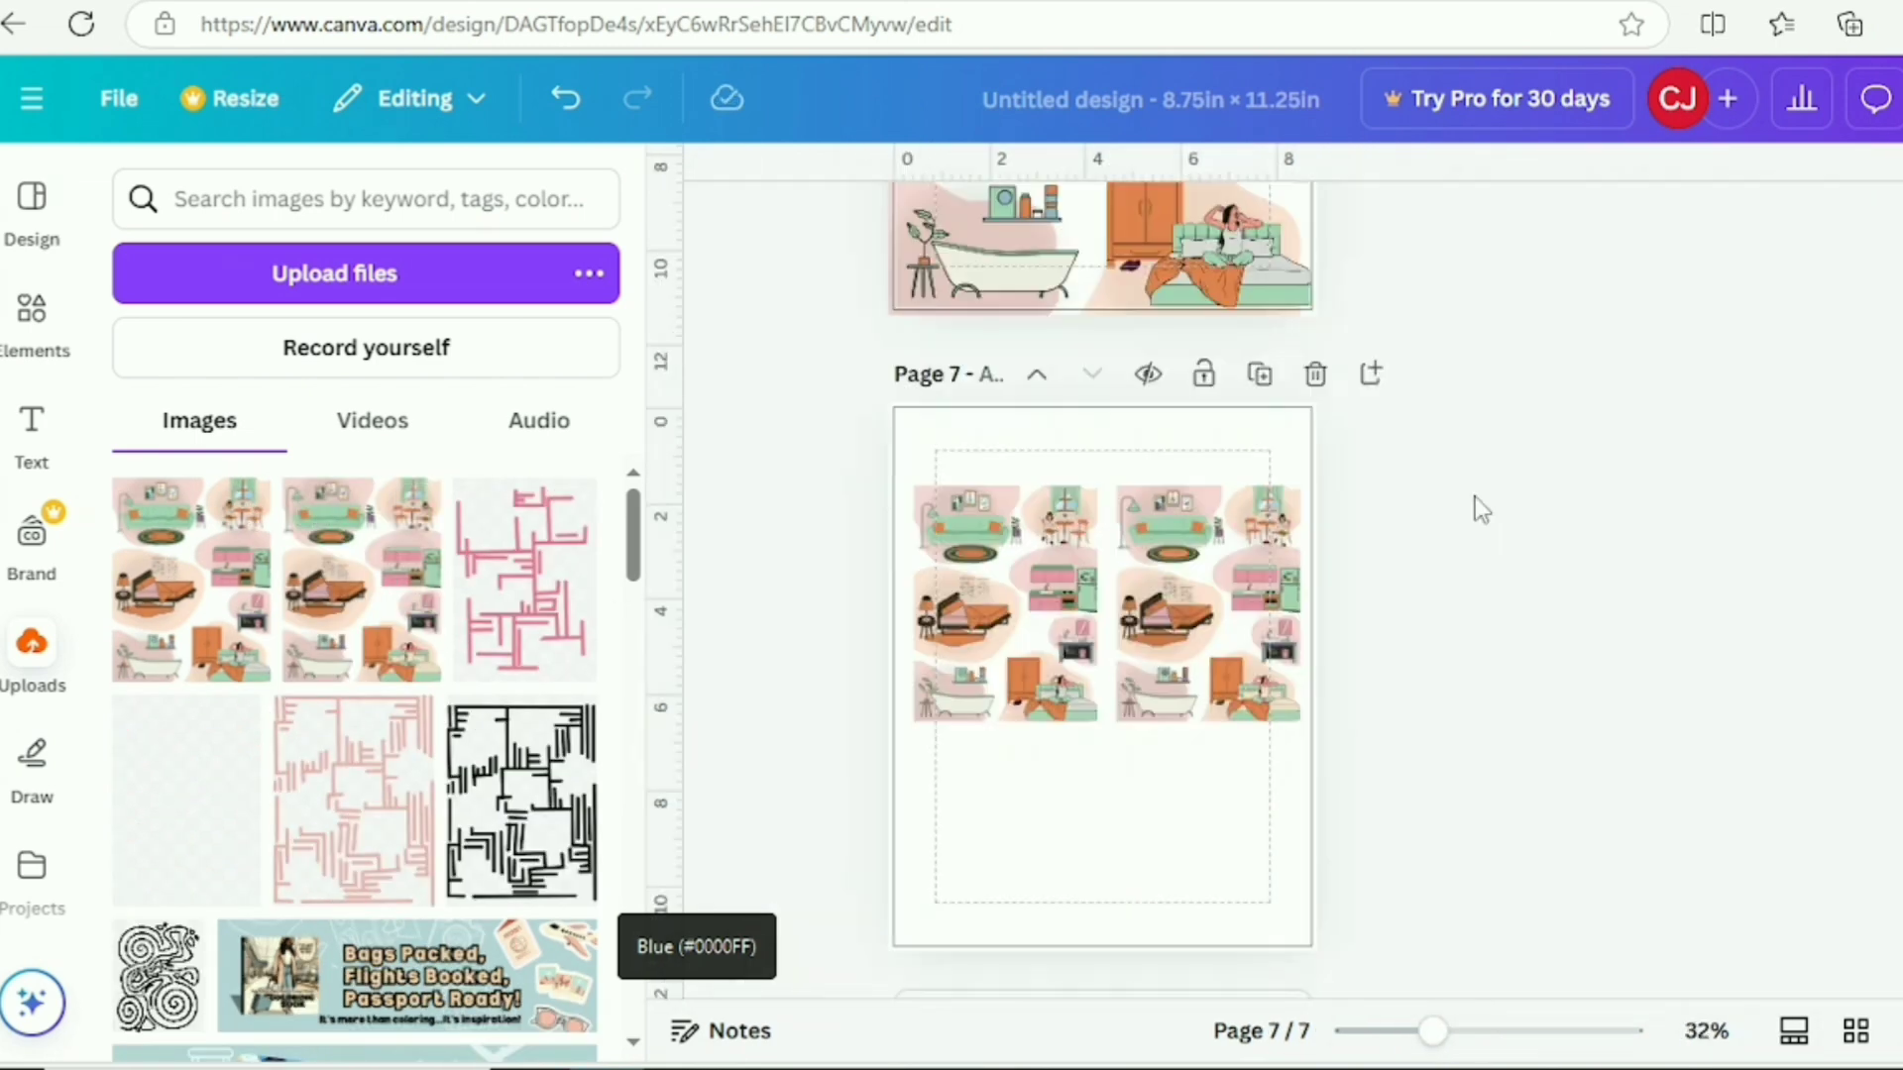
- Stack the two room images one above the other in the middle of page 7
{"action": "left_click_drag", "start_coordinate": [1210, 603], "coordinate": [1200, 808]}
{"action": "left_click_drag", "start_coordinate": [1004, 603], "coordinate": [1011, 555]}
{"action": "left_click_drag", "start_coordinate": [1200, 807], "coordinate": [1084, 814]}
{"action": "left_click_drag", "start_coordinate": [1011, 555], "coordinate": [1085, 559]}
{"action": "left_click", "coordinate": [1472, 697]}
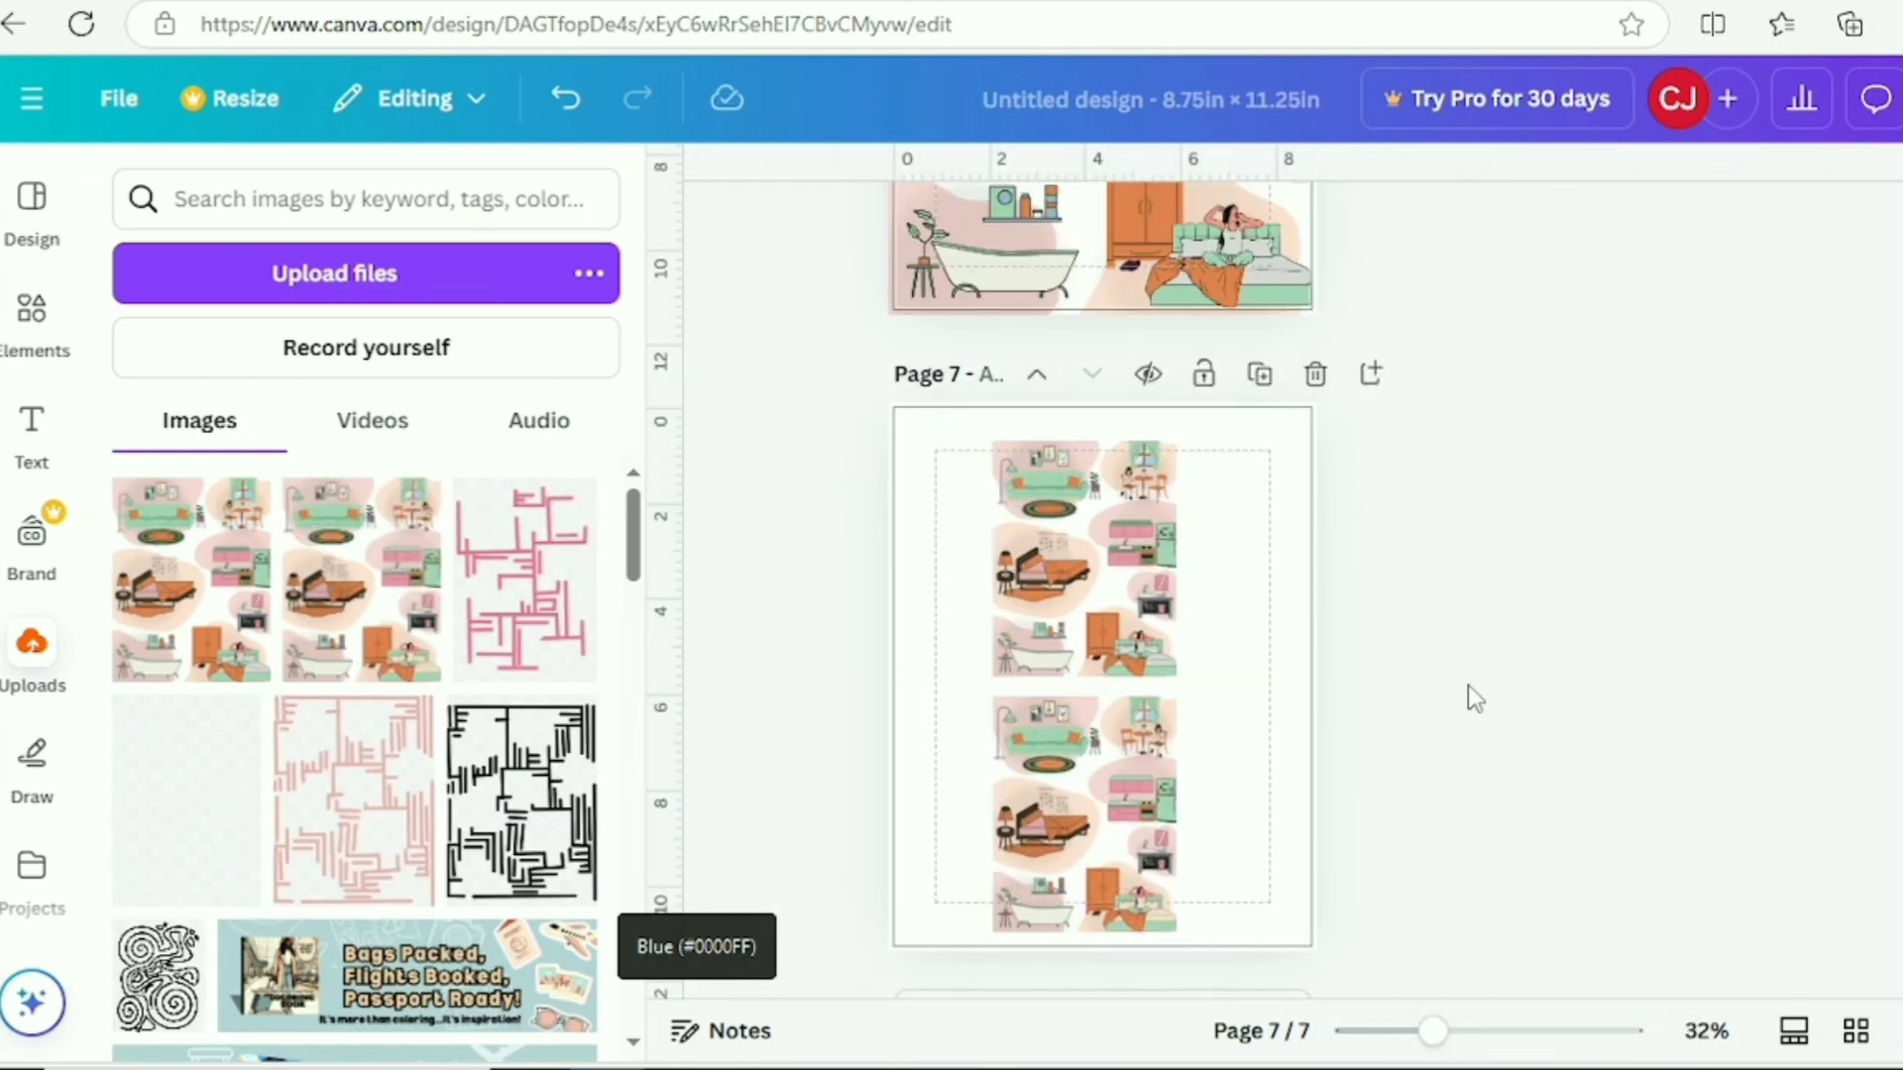
- Stagger the two room images diagonally on page 7, with the left image higher than the right one
{"action": "left_click_drag", "start_coordinate": [1084, 814], "coordinate": [1206, 794]}
{"action": "left_click_drag", "start_coordinate": [1084, 559], "coordinate": [1010, 634]}
{"action": "left_click", "coordinate": [1472, 697]}
{"action": "left_click_drag", "start_coordinate": [1206, 793], "coordinate": [1208, 720]}
{"action": "left_click", "coordinate": [734, 471]}
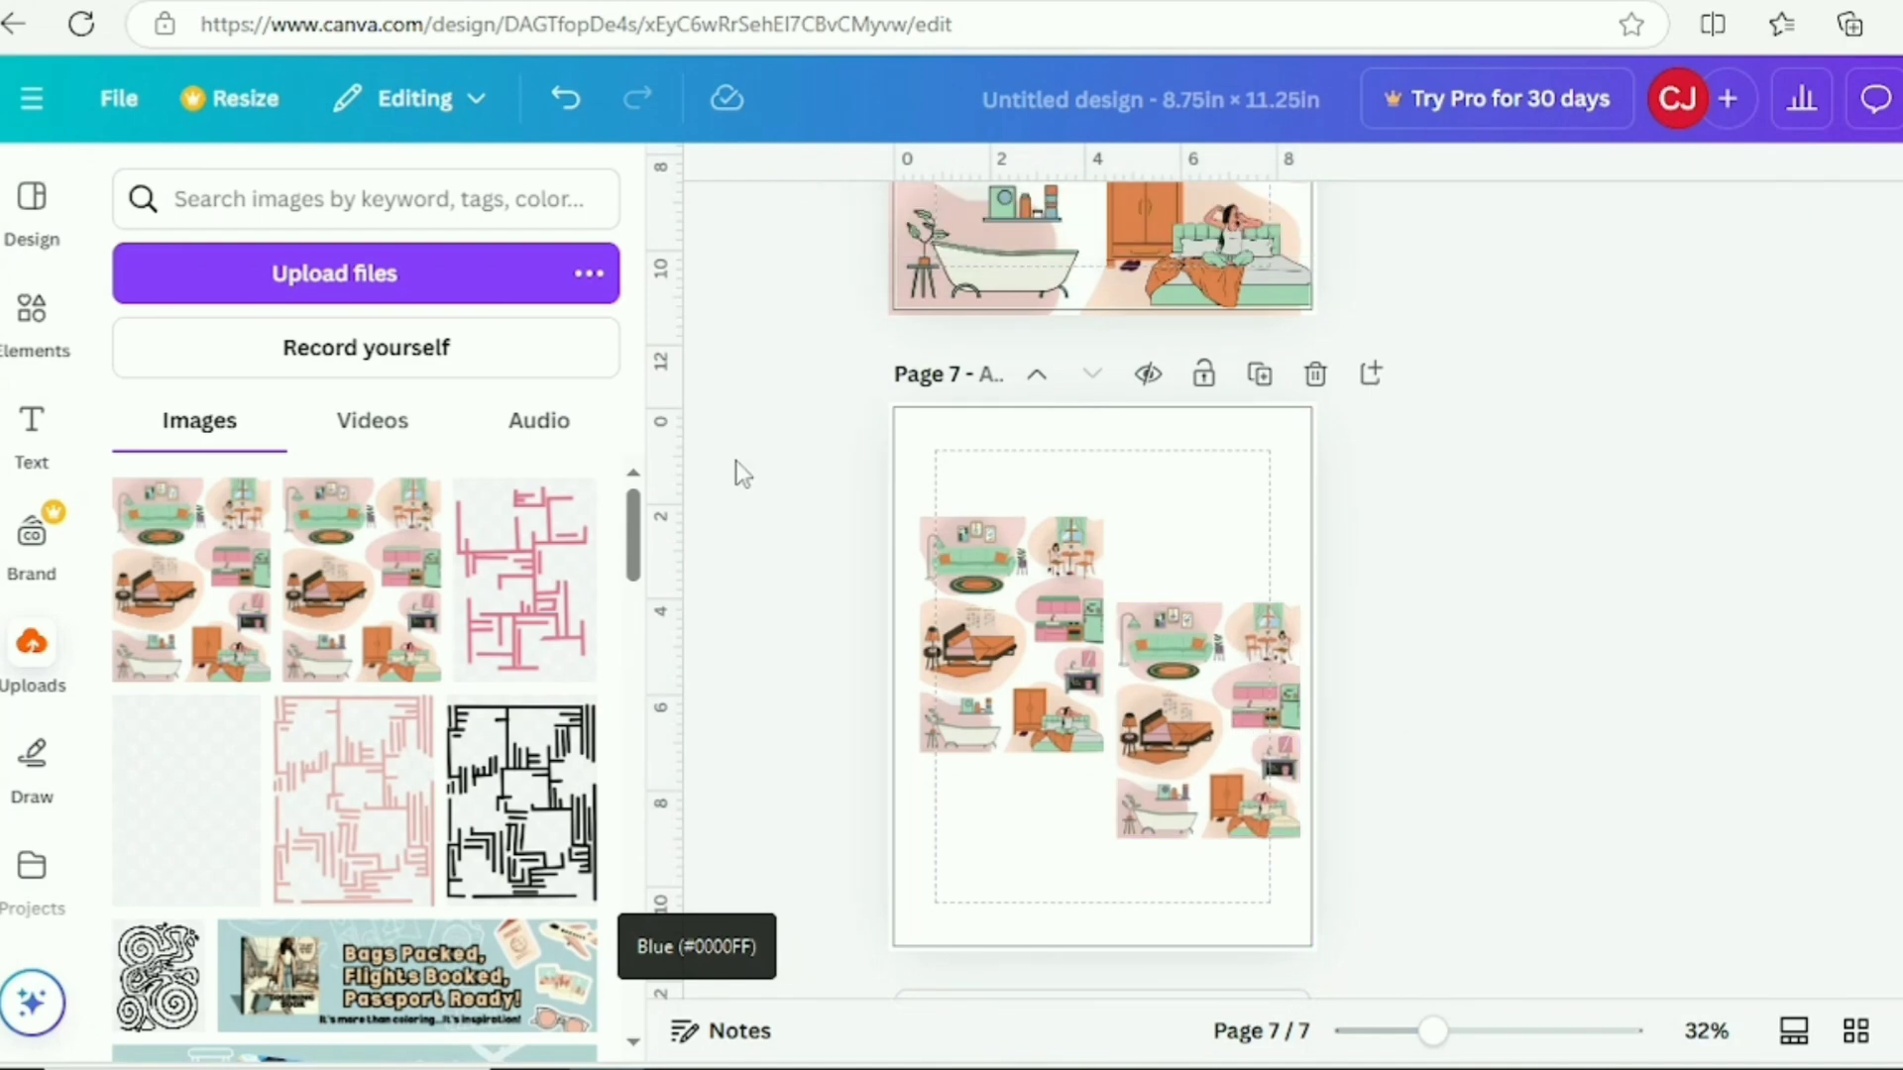
{"action": "left_click", "coordinate": [31, 322]}
{"action": "left_click", "coordinate": [34, 425]}
{"action": "left_click", "coordinate": [314, 658]}
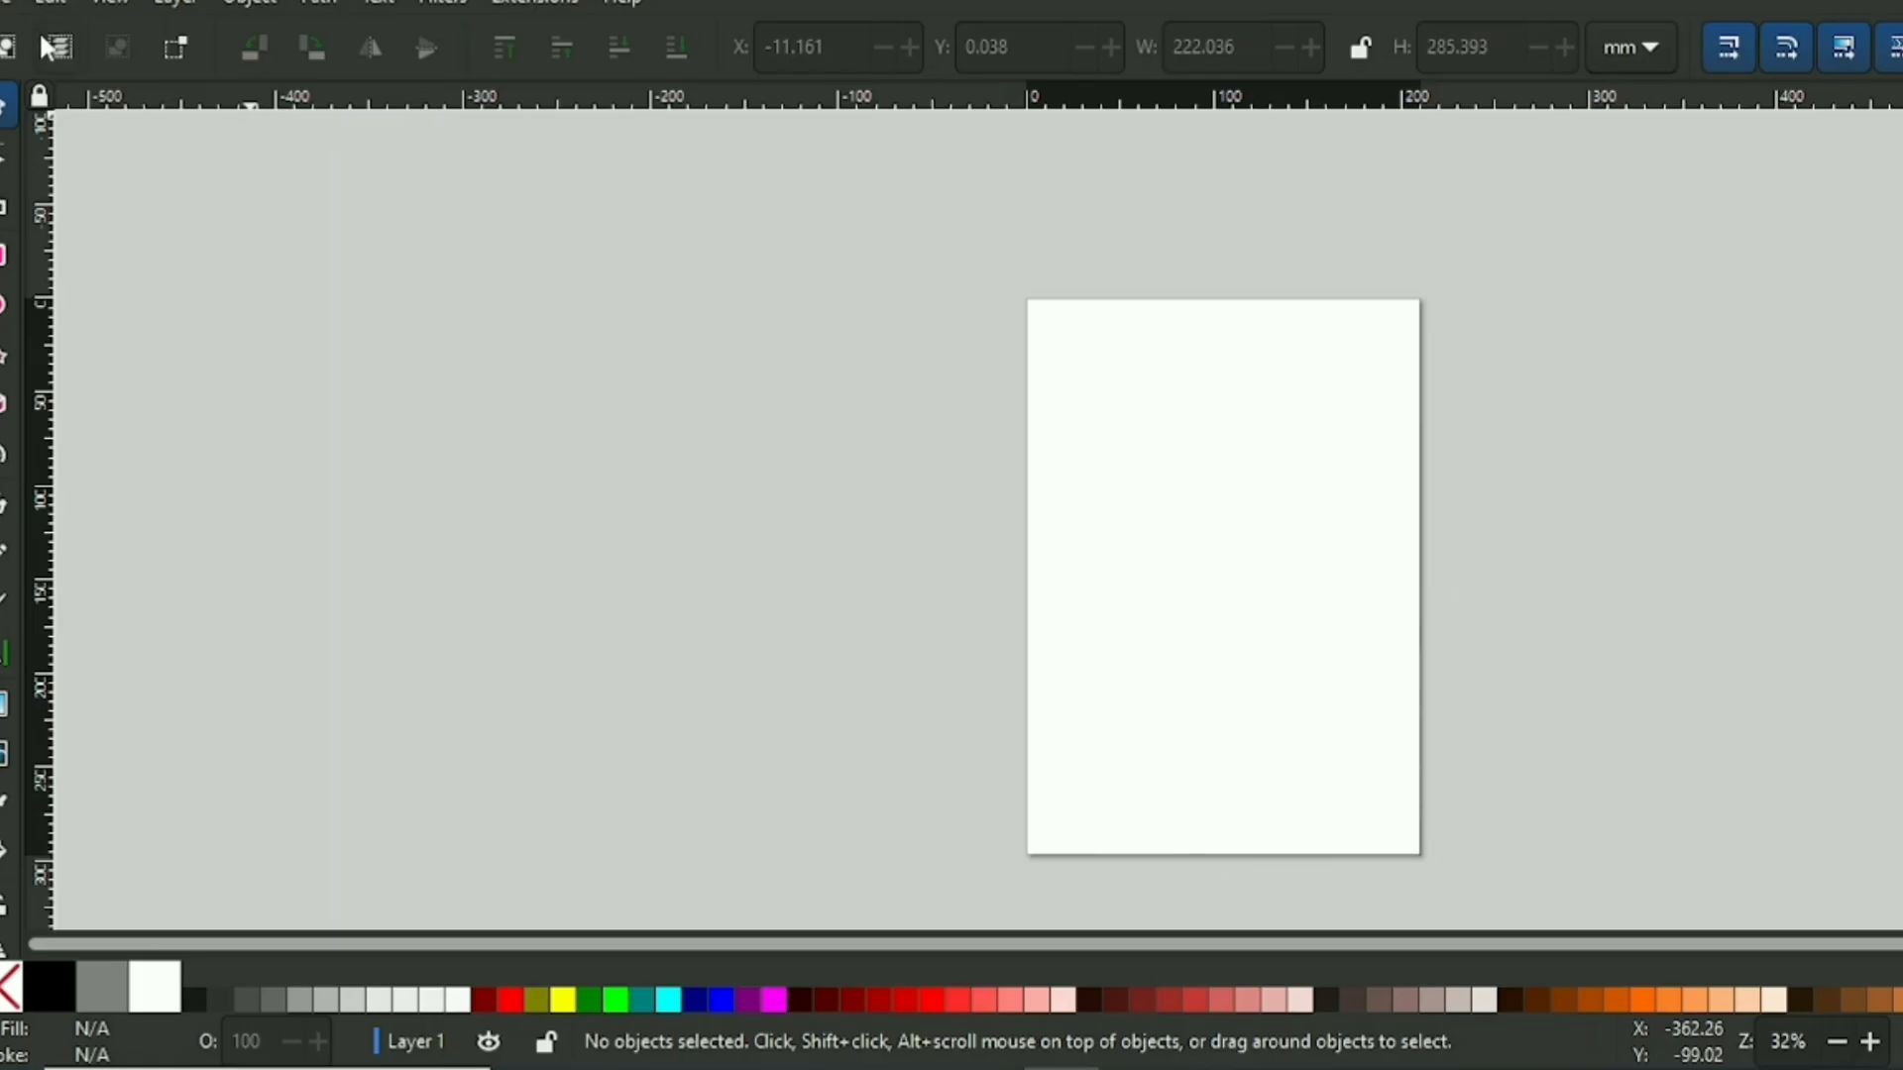
- In Inkscape, import the downloaded room-page PNG into the blank document as an embedded image
{"action": "left_click", "coordinate": [9, 8]}
{"action": "left_click", "coordinate": [115, 384]}
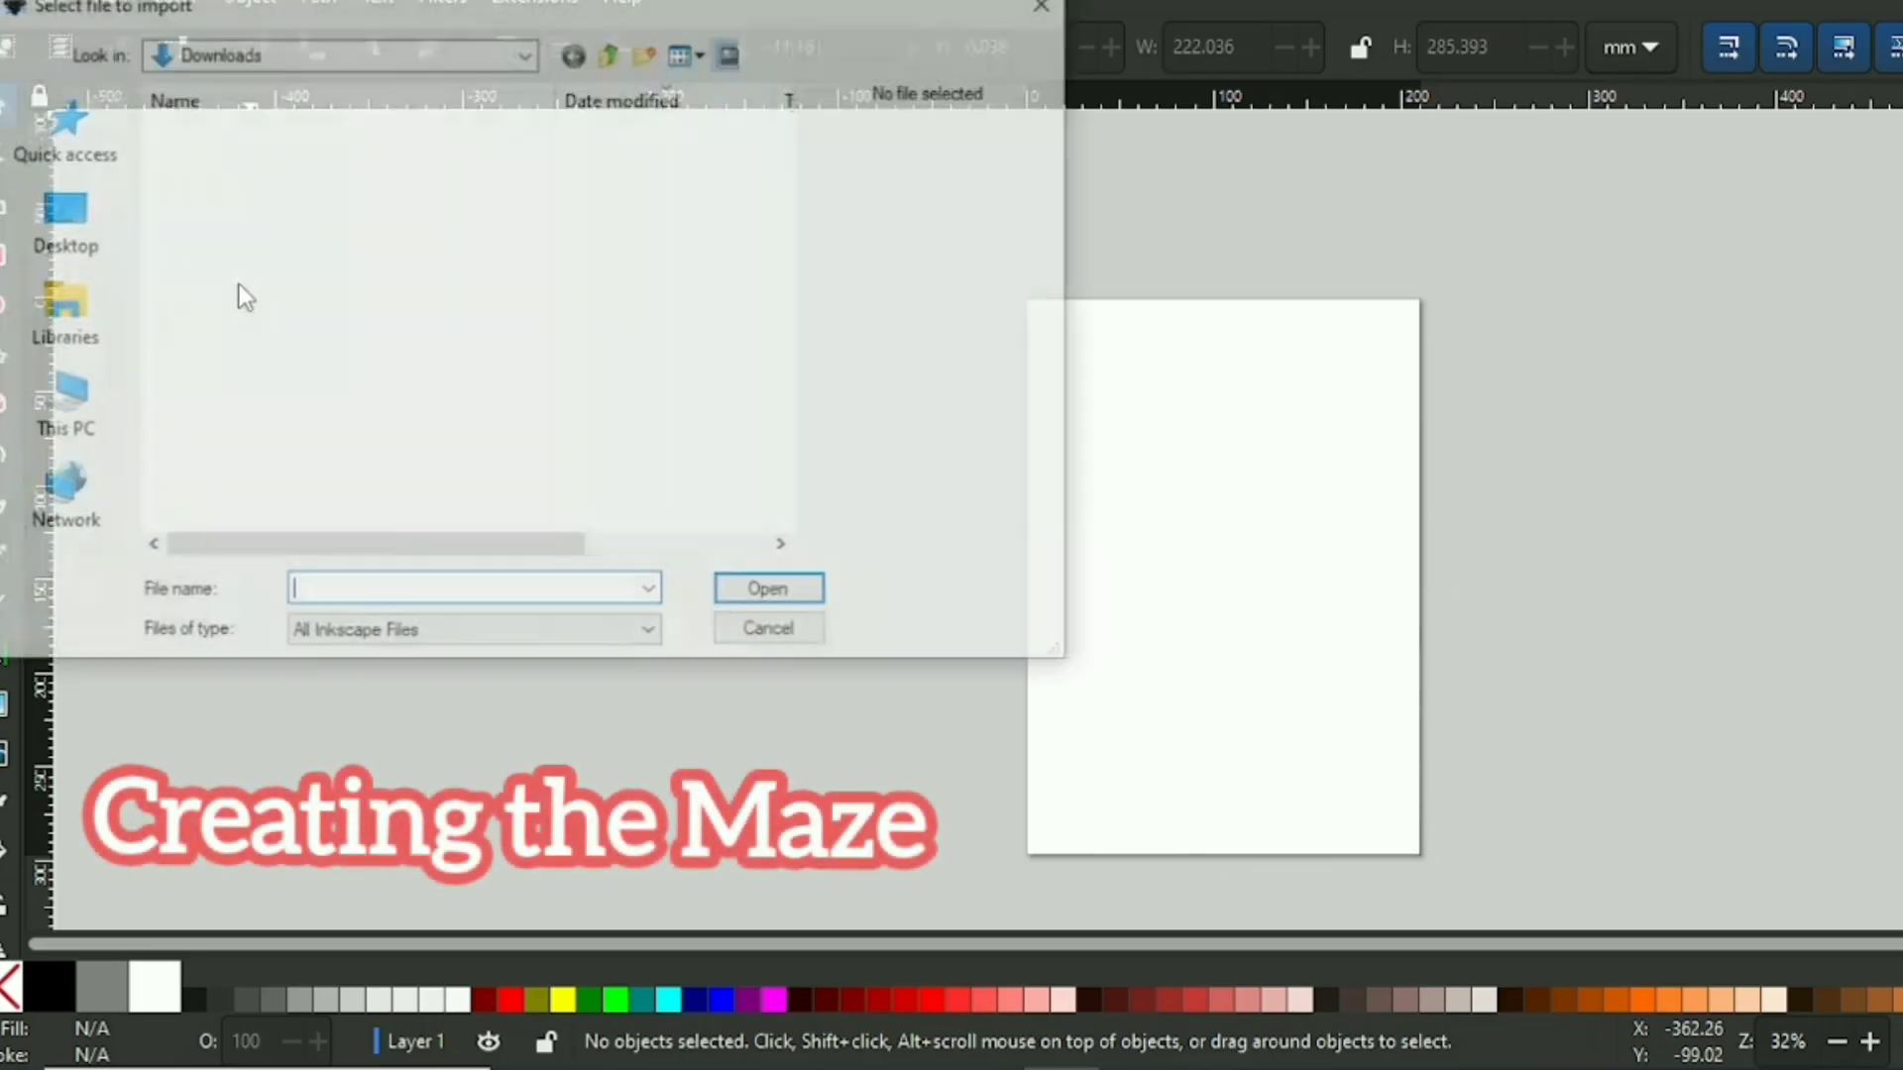
{"action": "left_click", "coordinate": [298, 164]}
{"action": "left_click", "coordinate": [747, 590]}
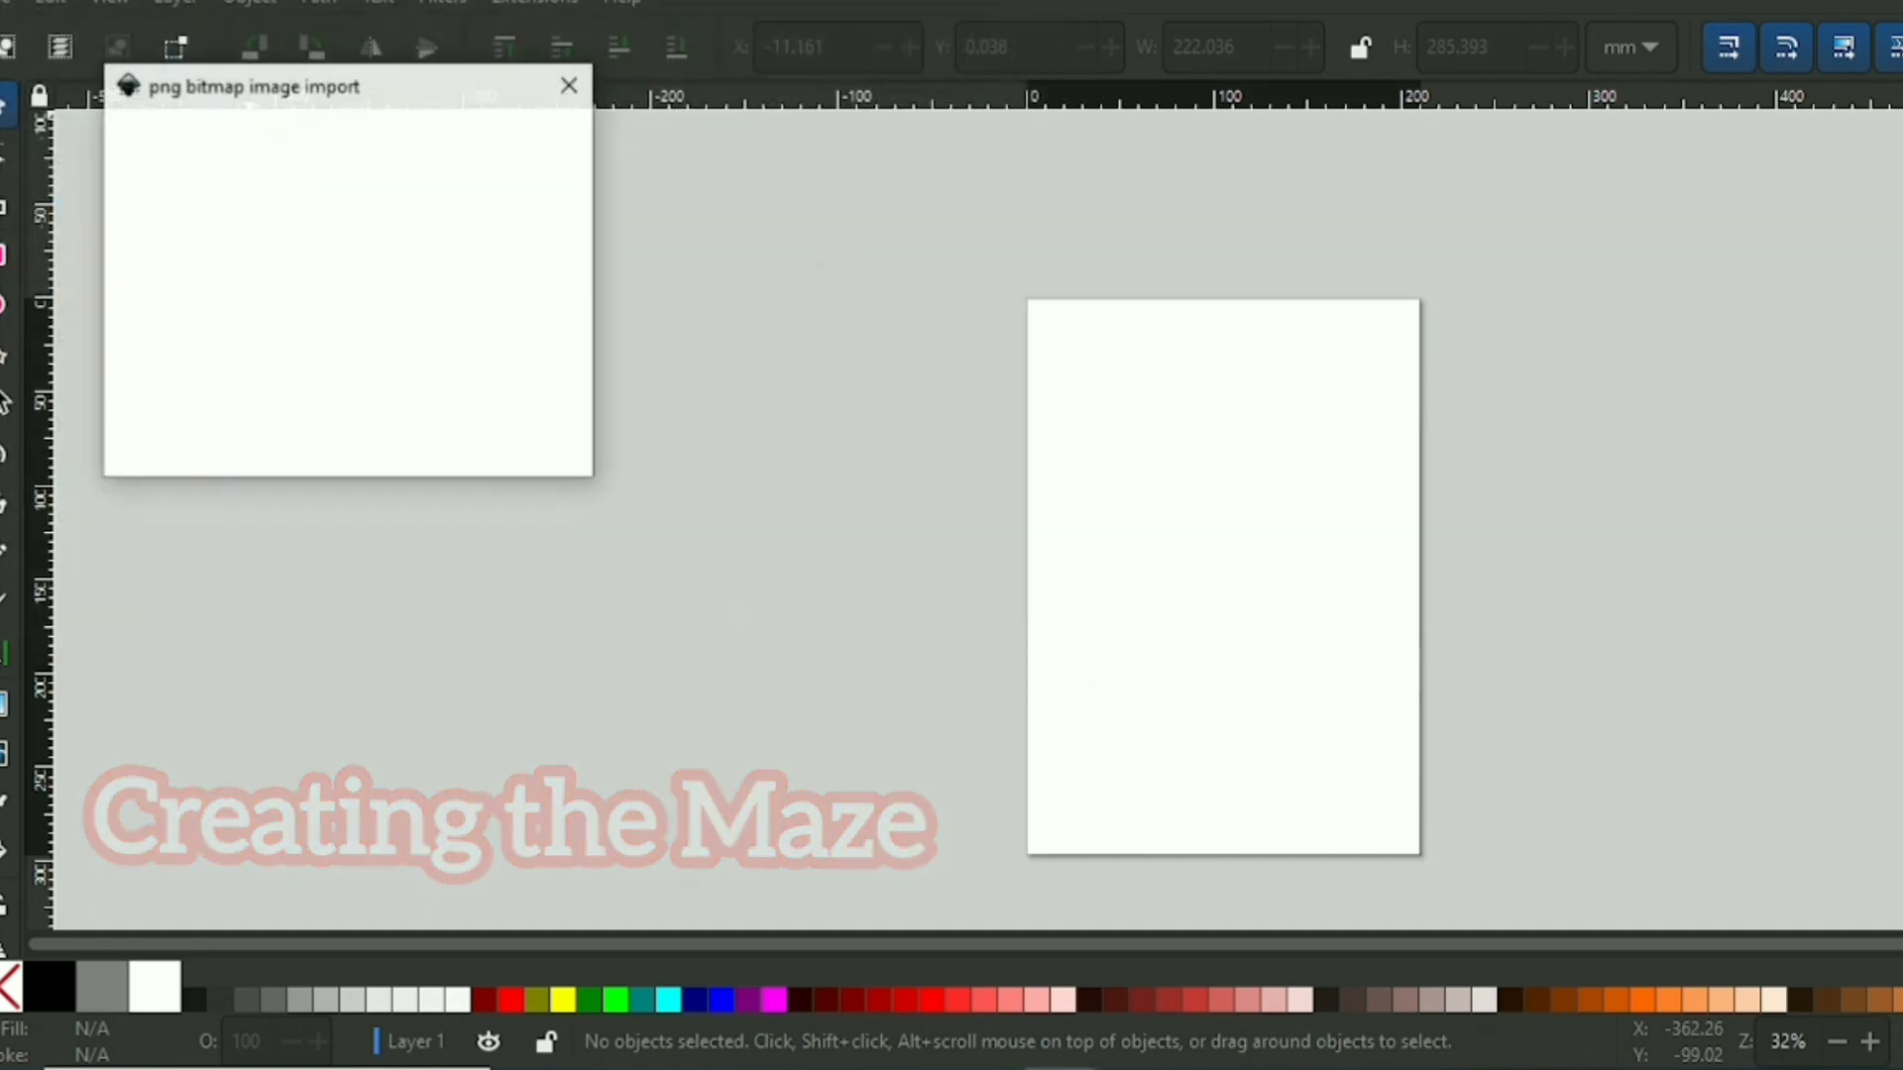
{"action": "left_click", "coordinate": [557, 448]}
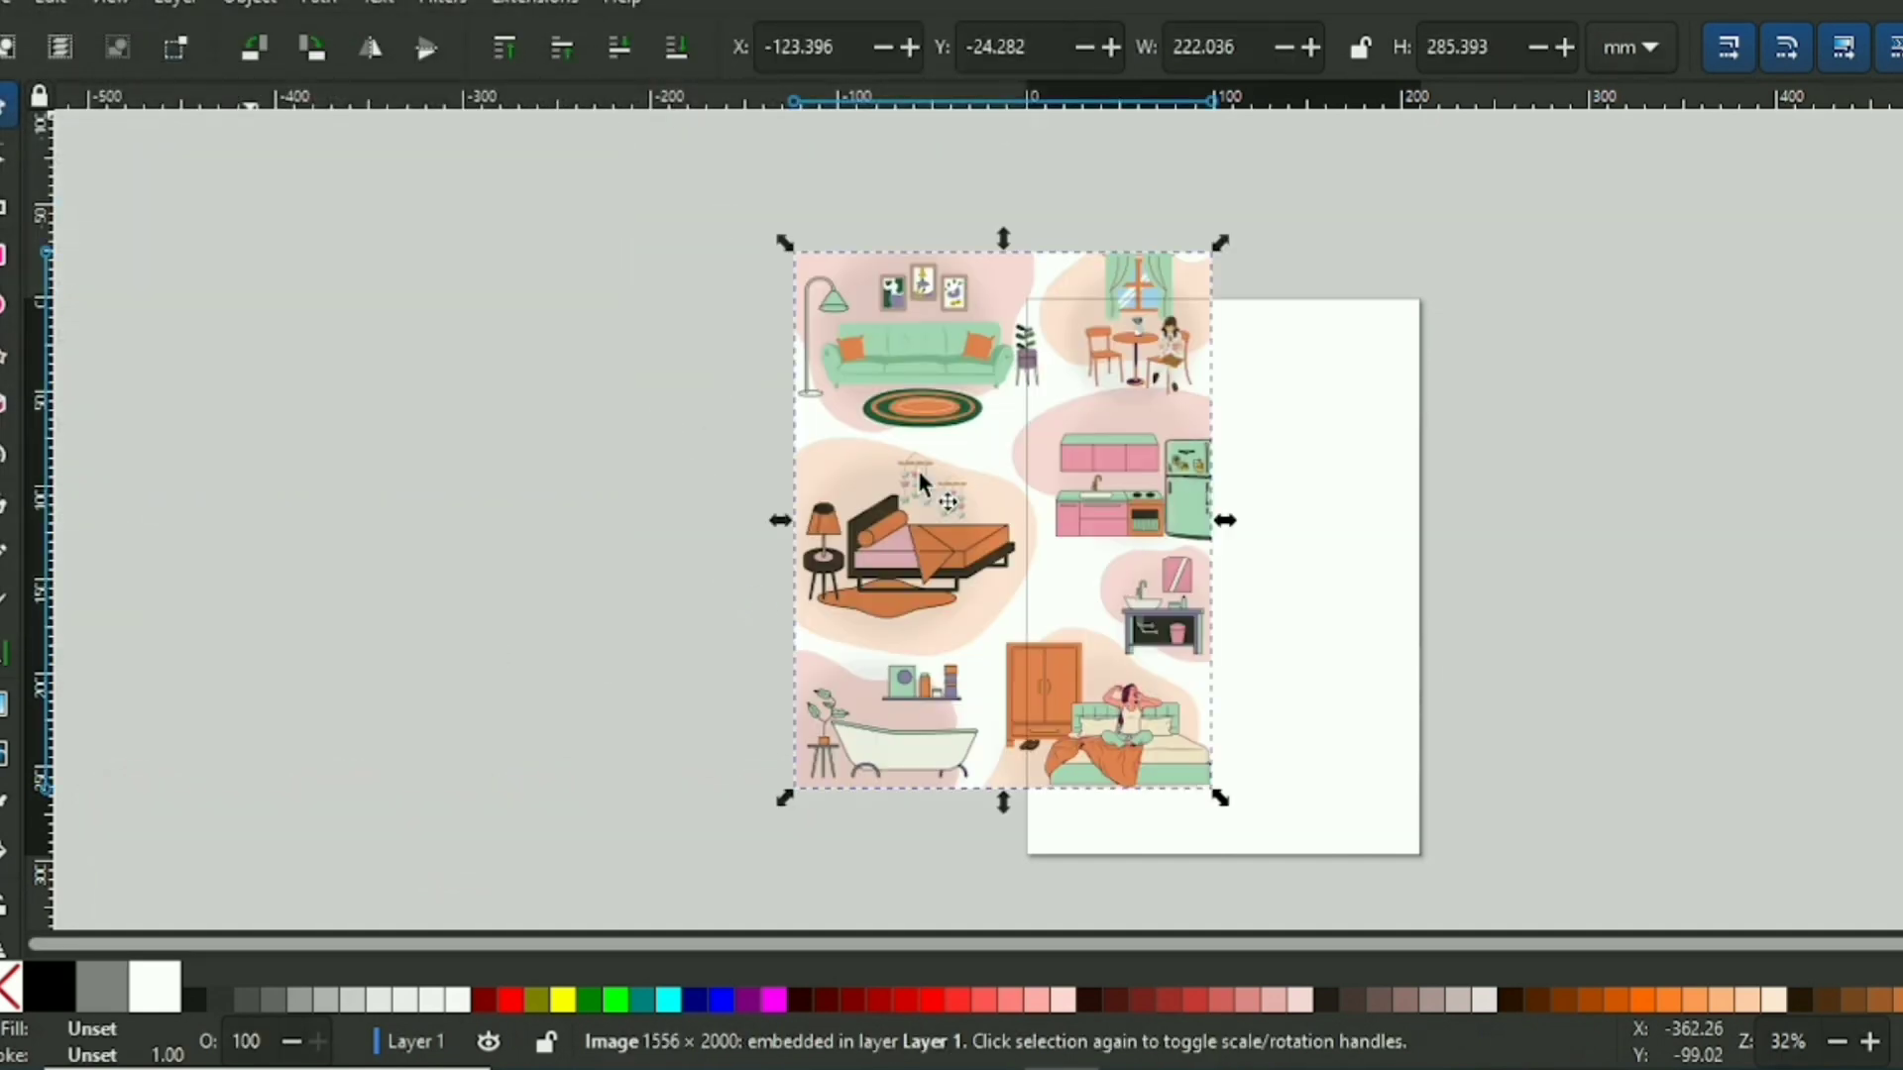
- Move the imported room image right and down so it covers the document page
{"action": "key", "text": "shift+Right"}
{"action": "key", "text": "shift+Right"}
{"action": "key", "text": "shift+Right"}
{"action": "key", "text": "shift+Right"}
{"action": "key", "text": "shift+Right"}
{"action": "key", "text": "shift+Right"}
{"action": "key", "text": "shift+Right"}
{"action": "key", "text": "shift+Right"}
{"action": "key", "text": "shift+Right"}
{"action": "key", "text": "shift+Right"}
{"action": "key", "text": "shift+Right"}
{"action": "key", "text": "shift+Right"}
{"action": "key", "text": "shift+Right"}
{"action": "key", "text": "shift+Right"}
{"action": "key", "text": "shift+Right"}
{"action": "key", "text": "shift+Right"}
{"action": "key", "text": "shift+Right"}
{"action": "key", "text": "shift+Right"}
{"action": "key", "text": "shift+Right"}
{"action": "key", "text": "shift+Right"}
{"action": "key", "text": "shift+Down"}
{"action": "key", "text": "shift+Down"}
{"action": "key", "text": "shift+Down"}
{"action": "key", "text": "shift+Down"}
{"action": "key", "text": "shift+Down"}
{"action": "key", "text": "shift+Down"}
- Draw a short slanted pink line on the empty canvas left of the page with the Pen tool
{"action": "key", "text": "b"}
{"action": "left_click", "coordinate": [801, 463]}
{"action": "double_click", "coordinate": [842, 596]}
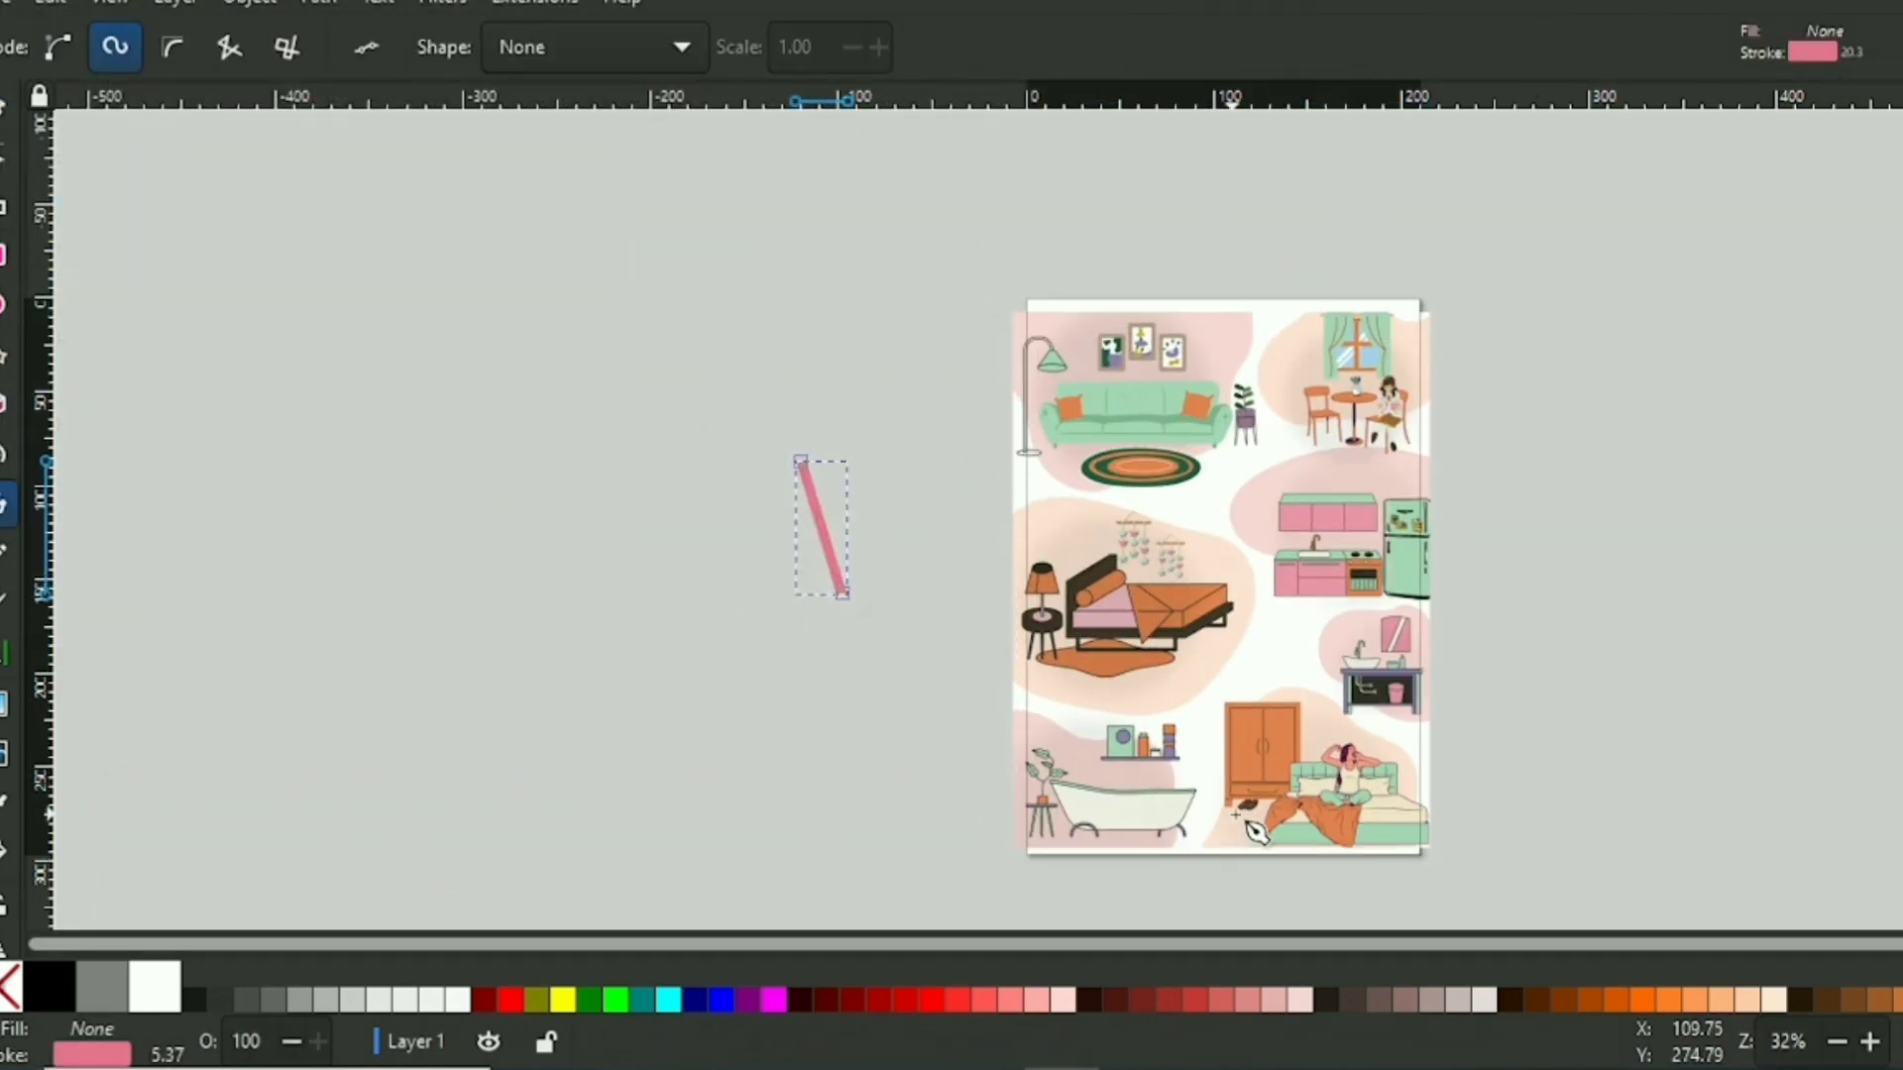
- Draw straight pink maze lines linking the woman's bed, the bathroom sink, the wardrobe and the kitchen cabinets
{"action": "left_click", "coordinate": [1383, 785]}
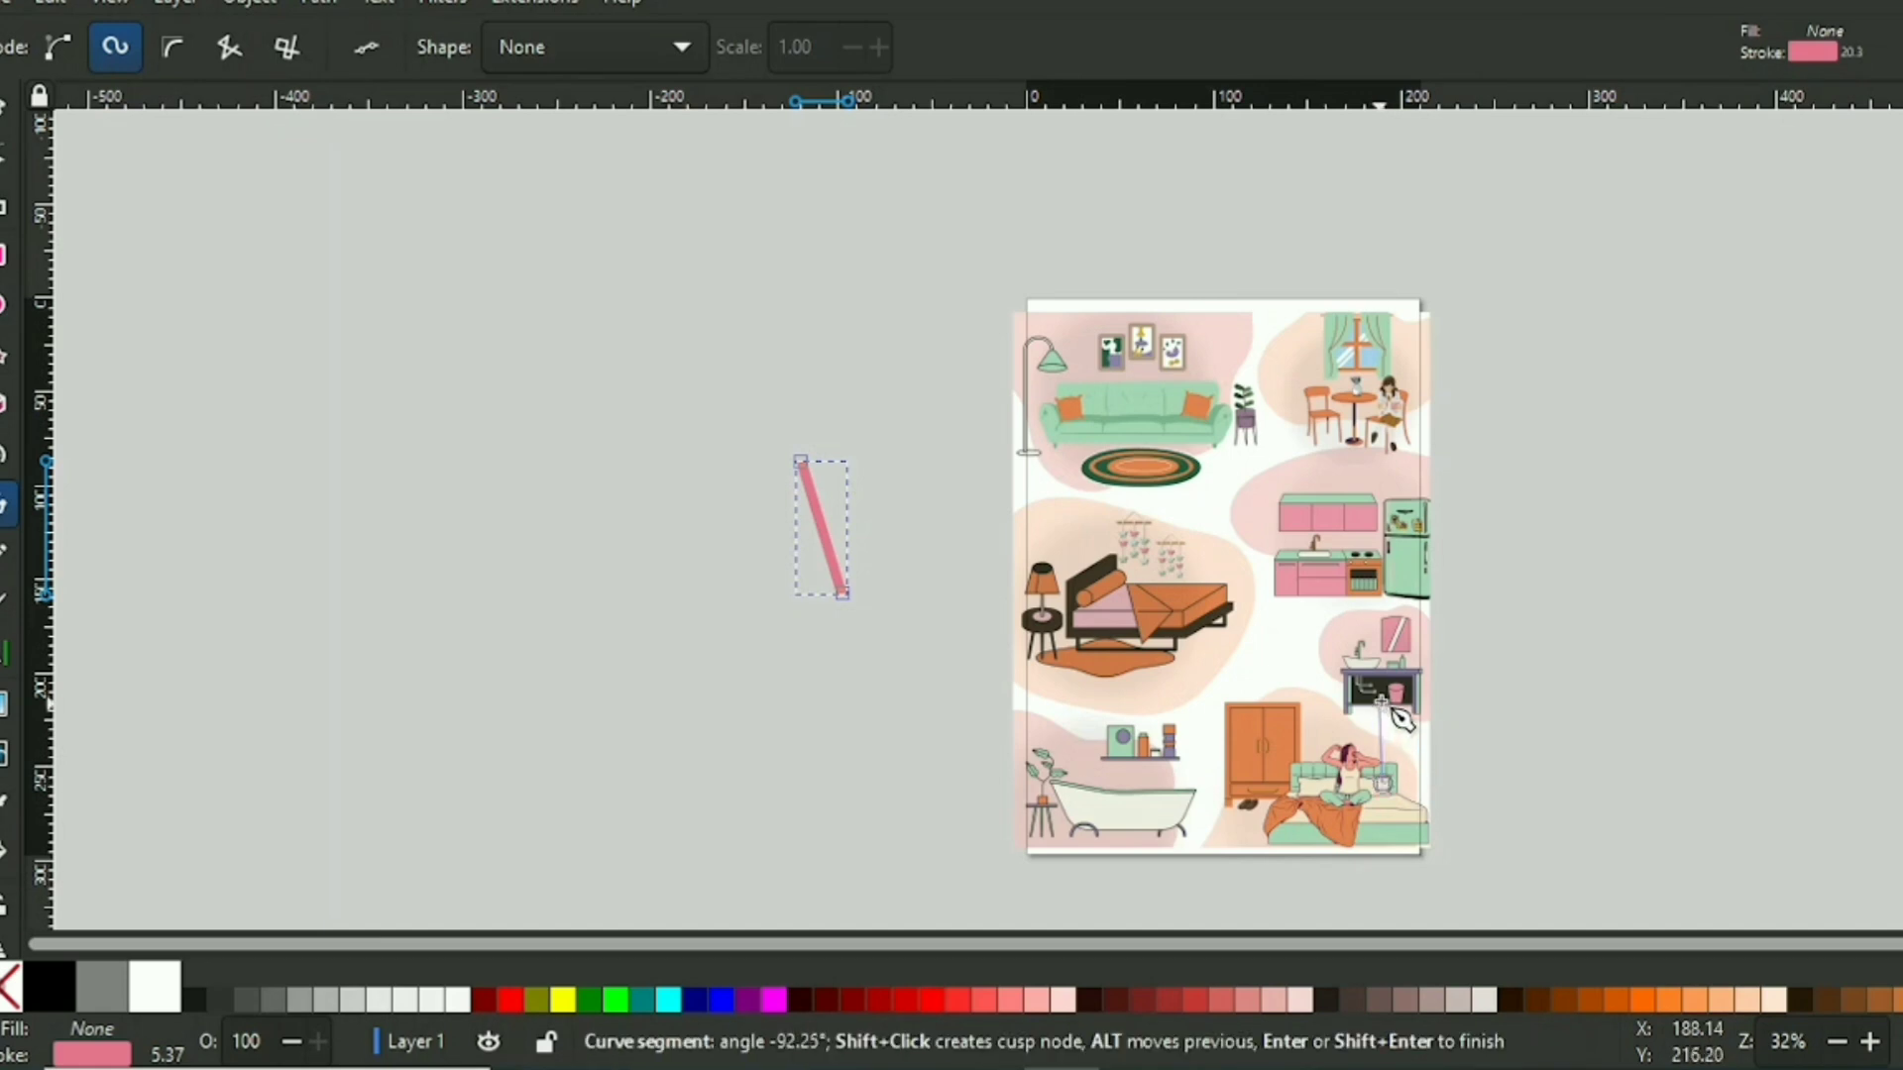
{"action": "double_click", "coordinate": [1379, 689]}
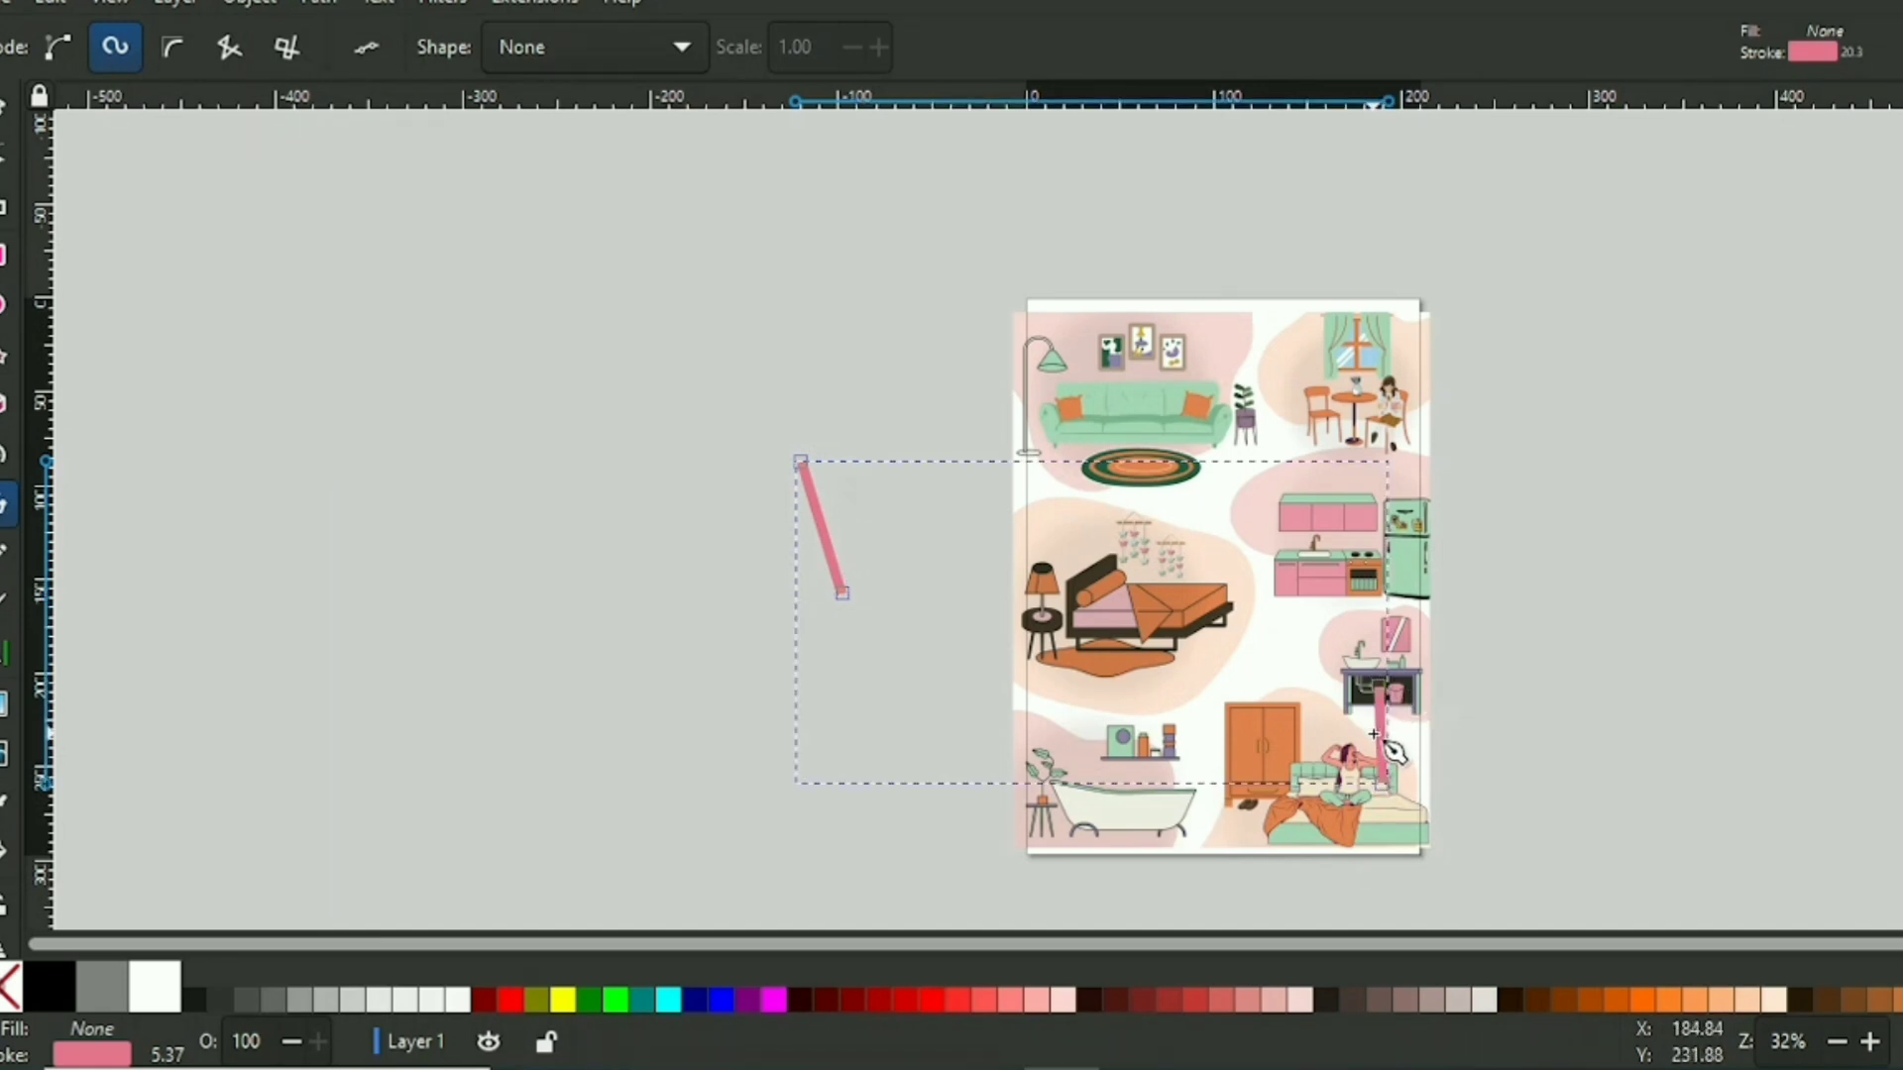
{"action": "left_click", "coordinate": [1377, 735]}
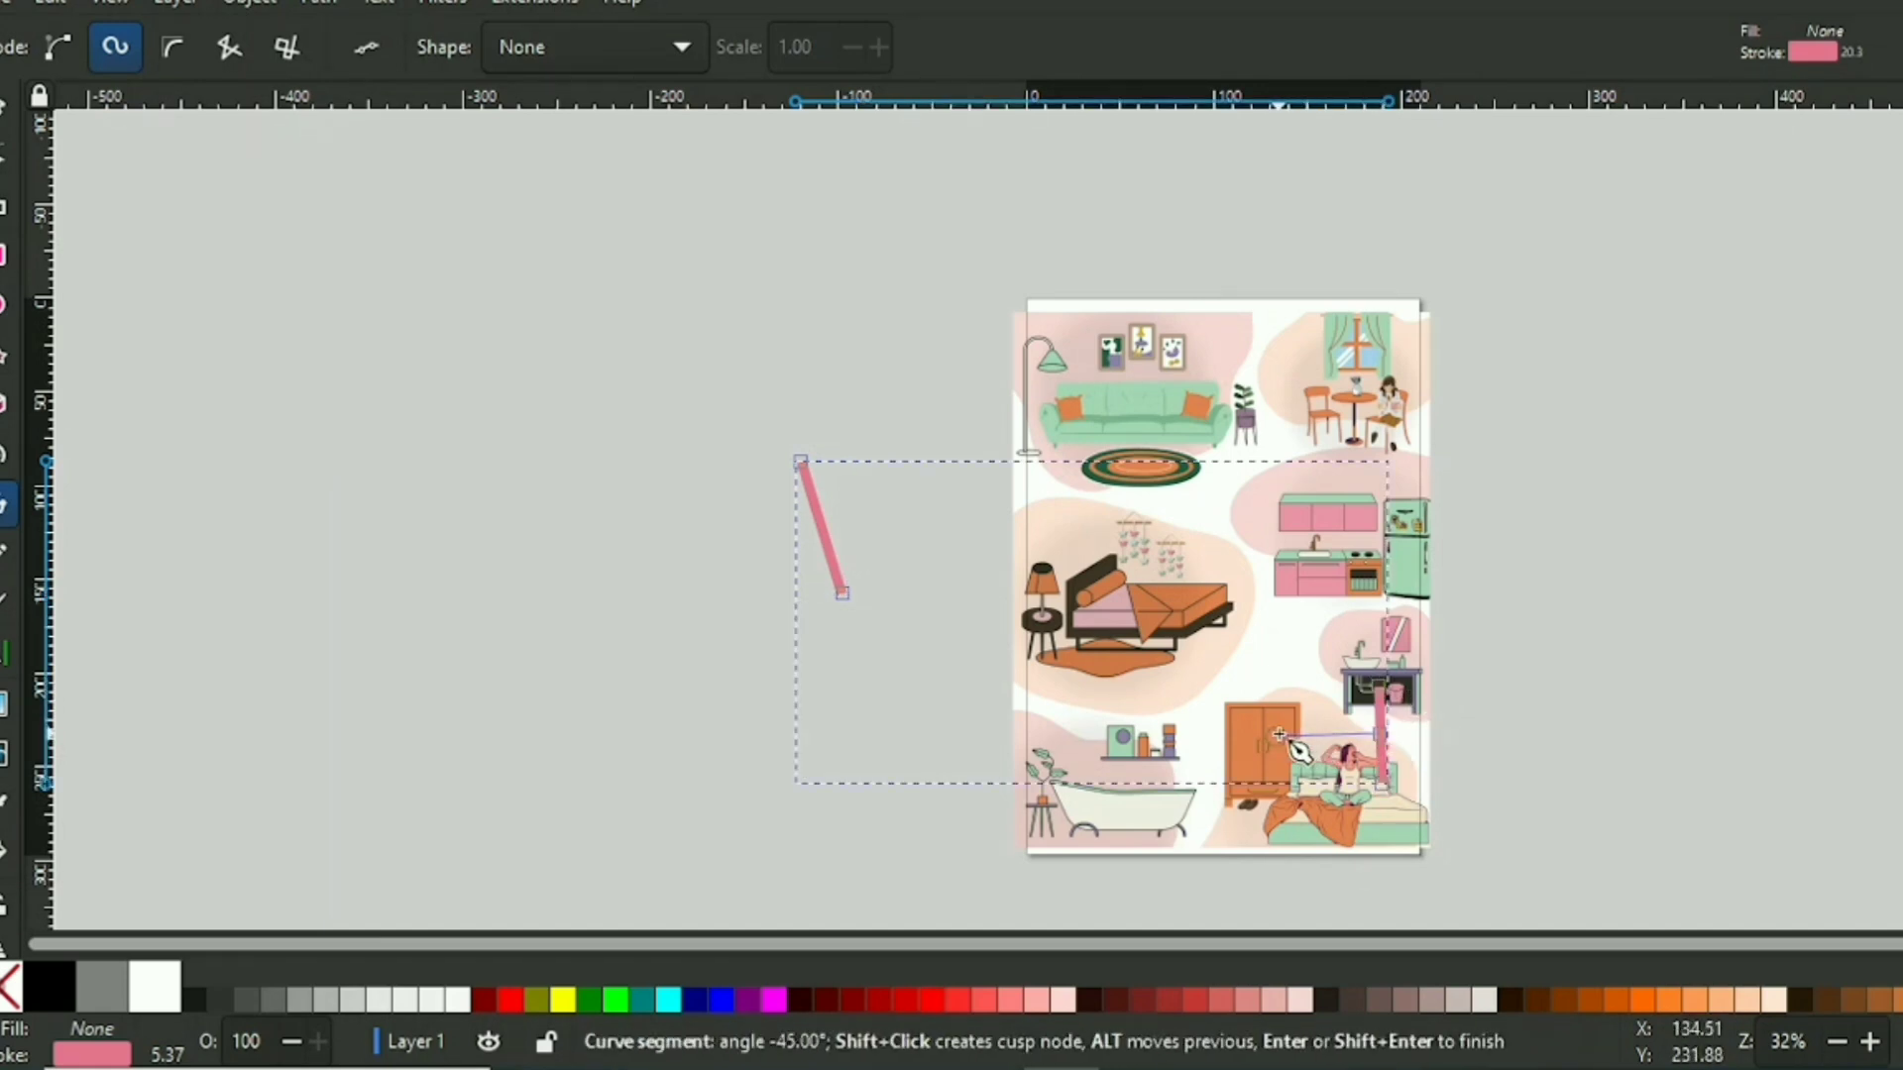
{"action": "double_click", "coordinate": [1278, 734]}
{"action": "left_click", "coordinate": [1334, 734]}
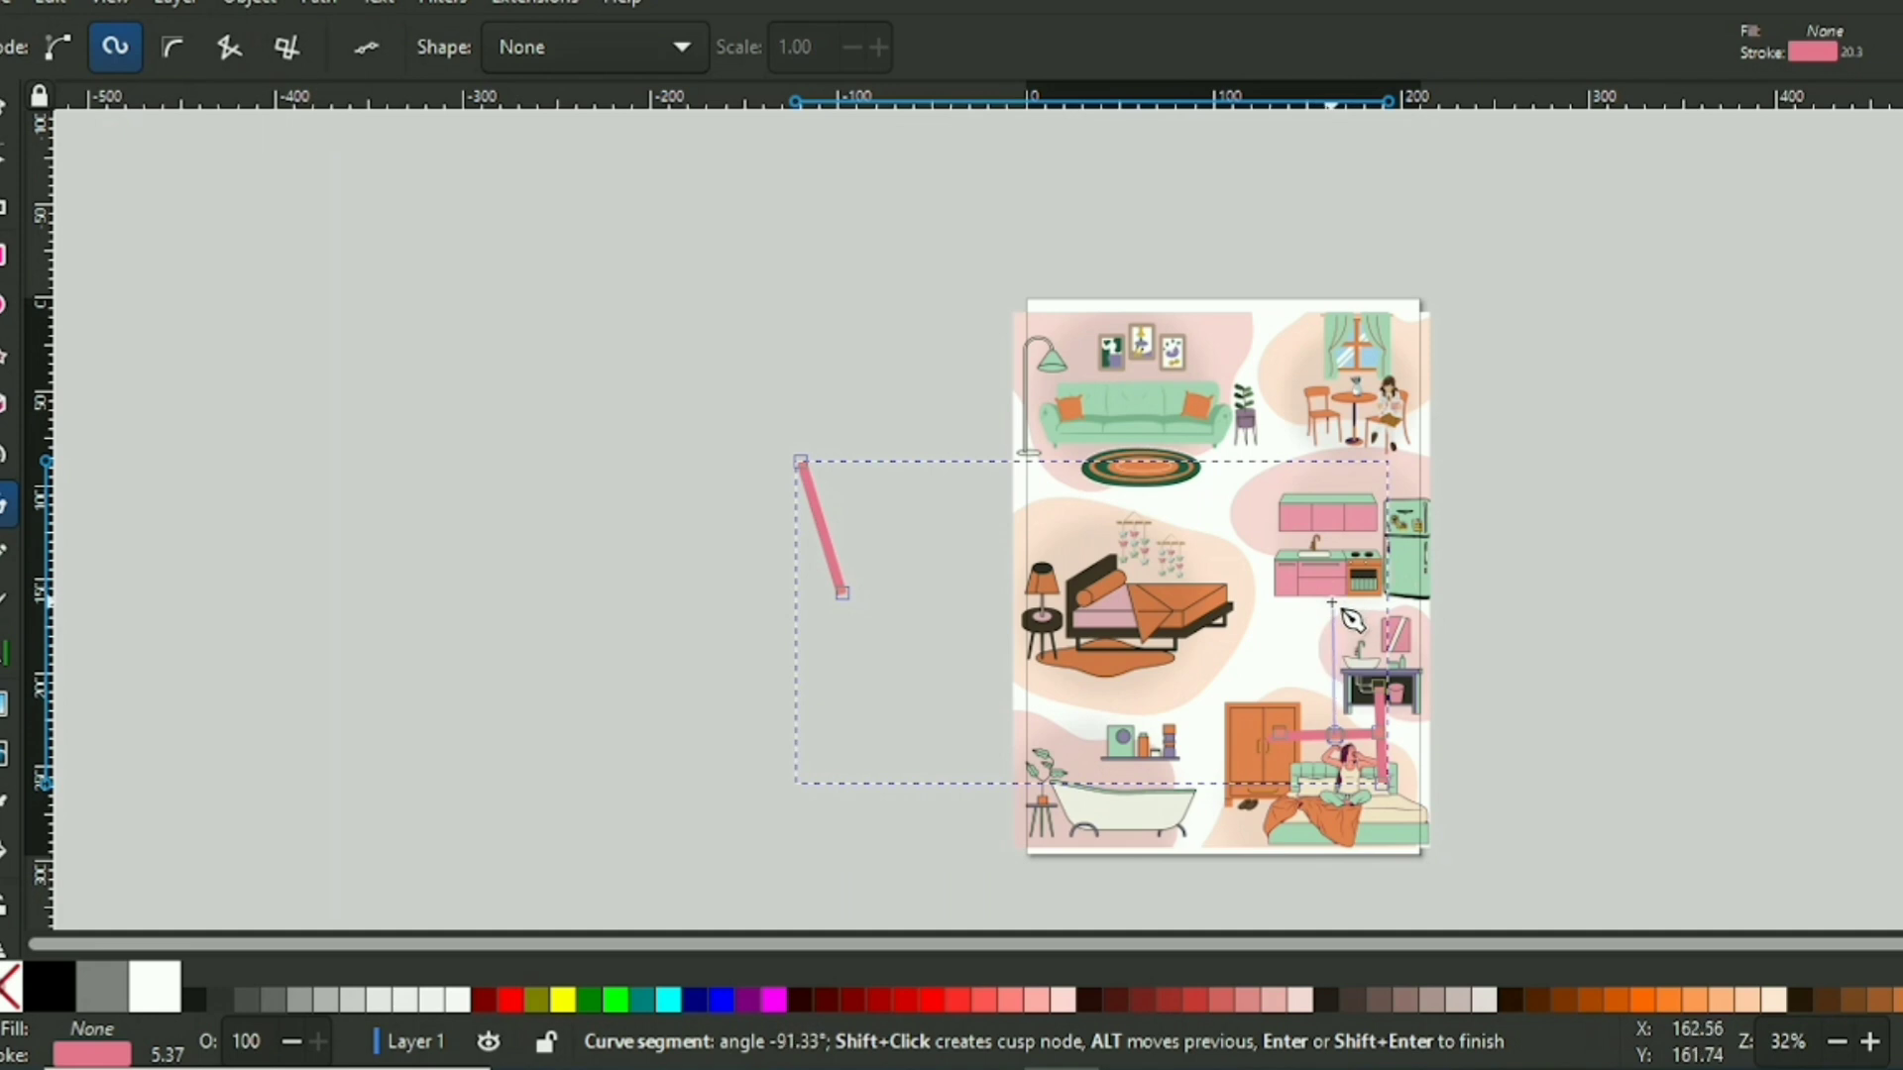
{"action": "double_click", "coordinate": [1332, 603]}
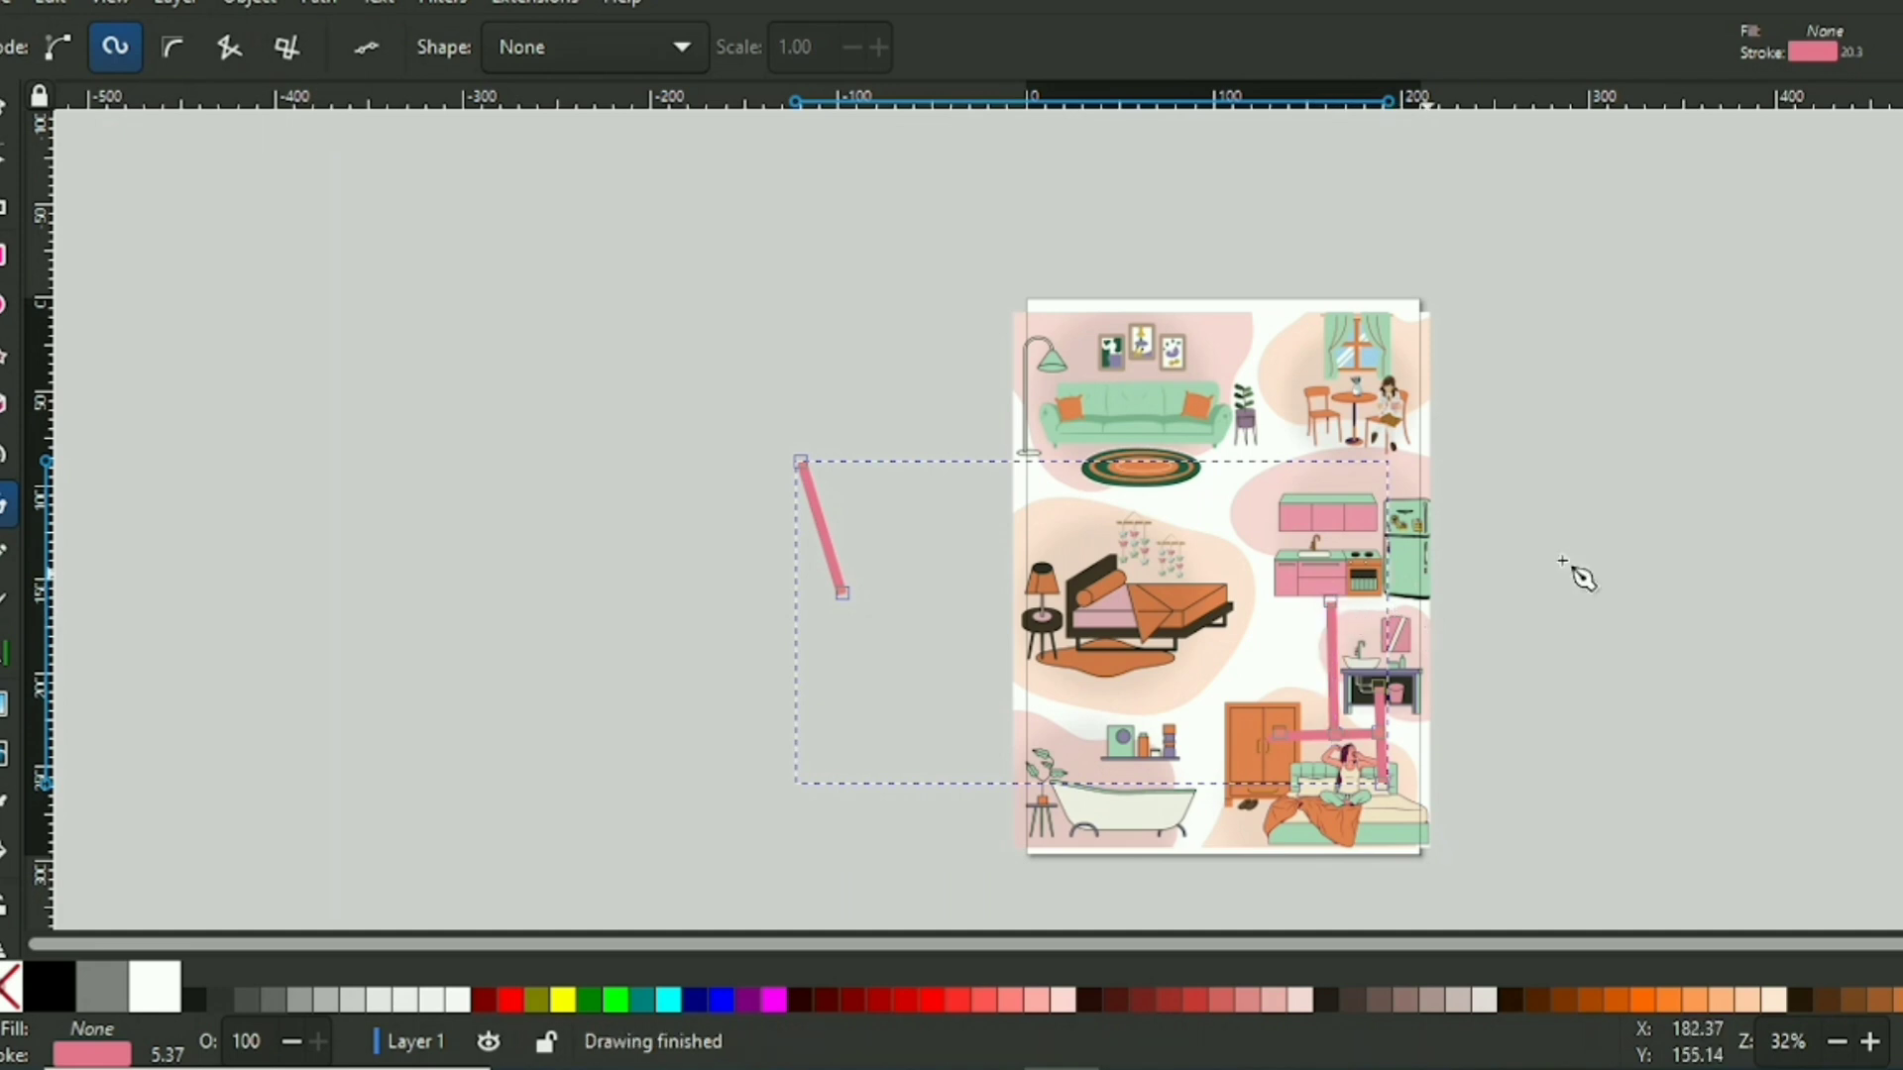
{"action": "double_click", "coordinate": [1334, 577]}
- Branch the maze above the wardrobe across to the orange bedroom rug, and draw a vertical line from the bathtub up to the bed
{"action": "left_click", "coordinate": [1312, 733]}
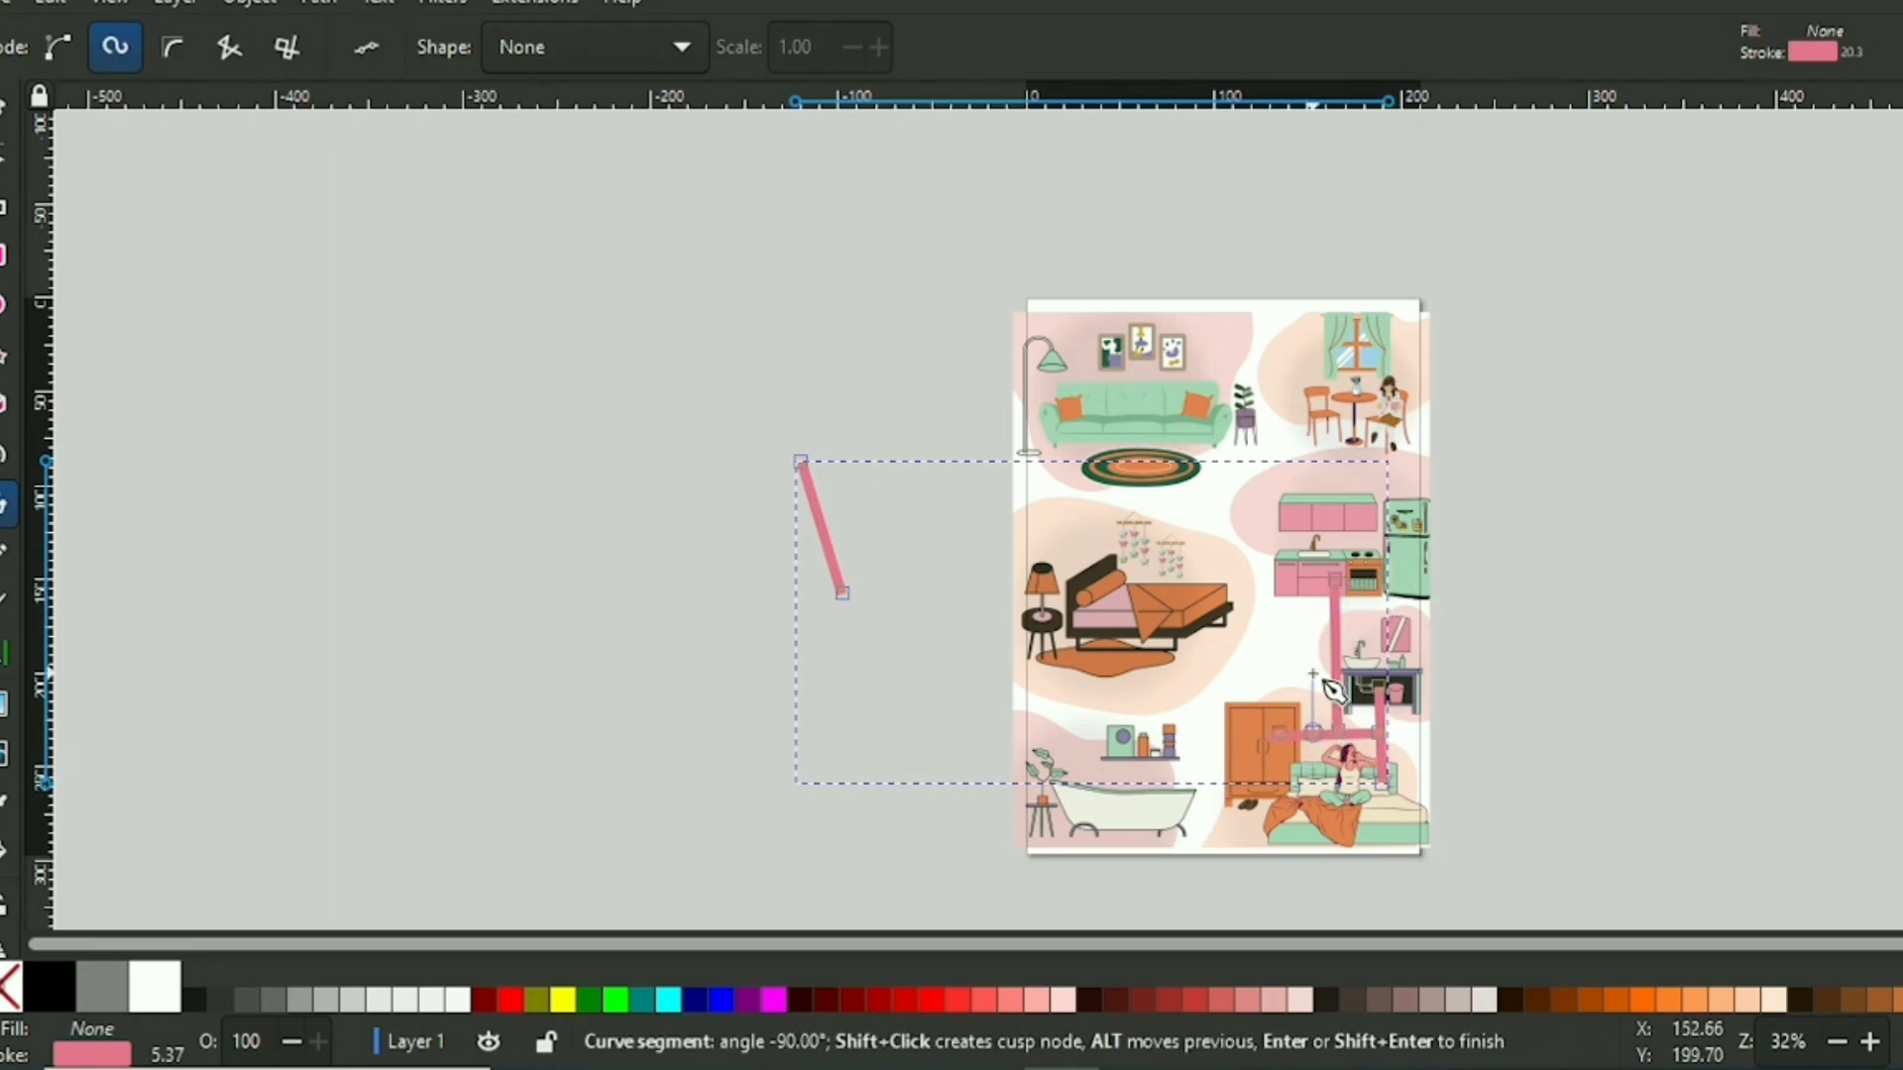
{"action": "left_click", "coordinate": [1311, 673]}
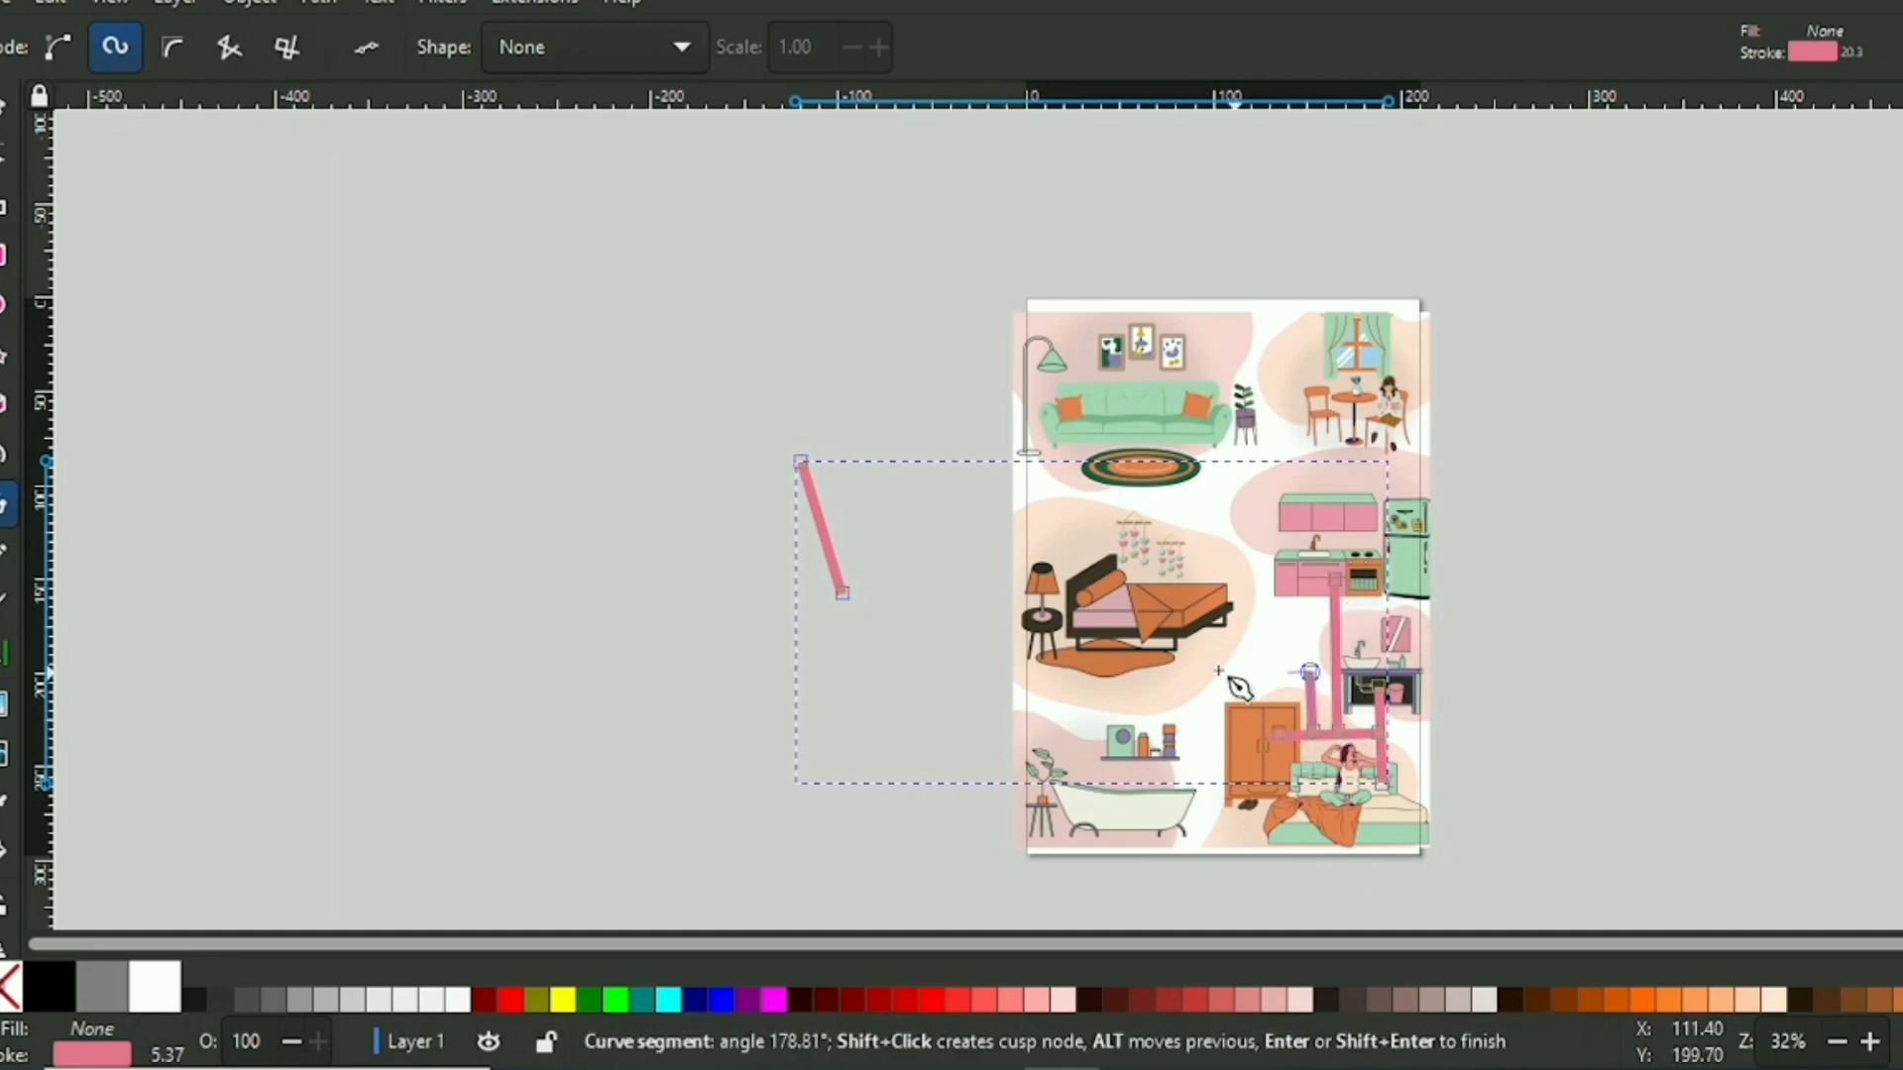
{"action": "double_click", "coordinate": [1129, 674]}
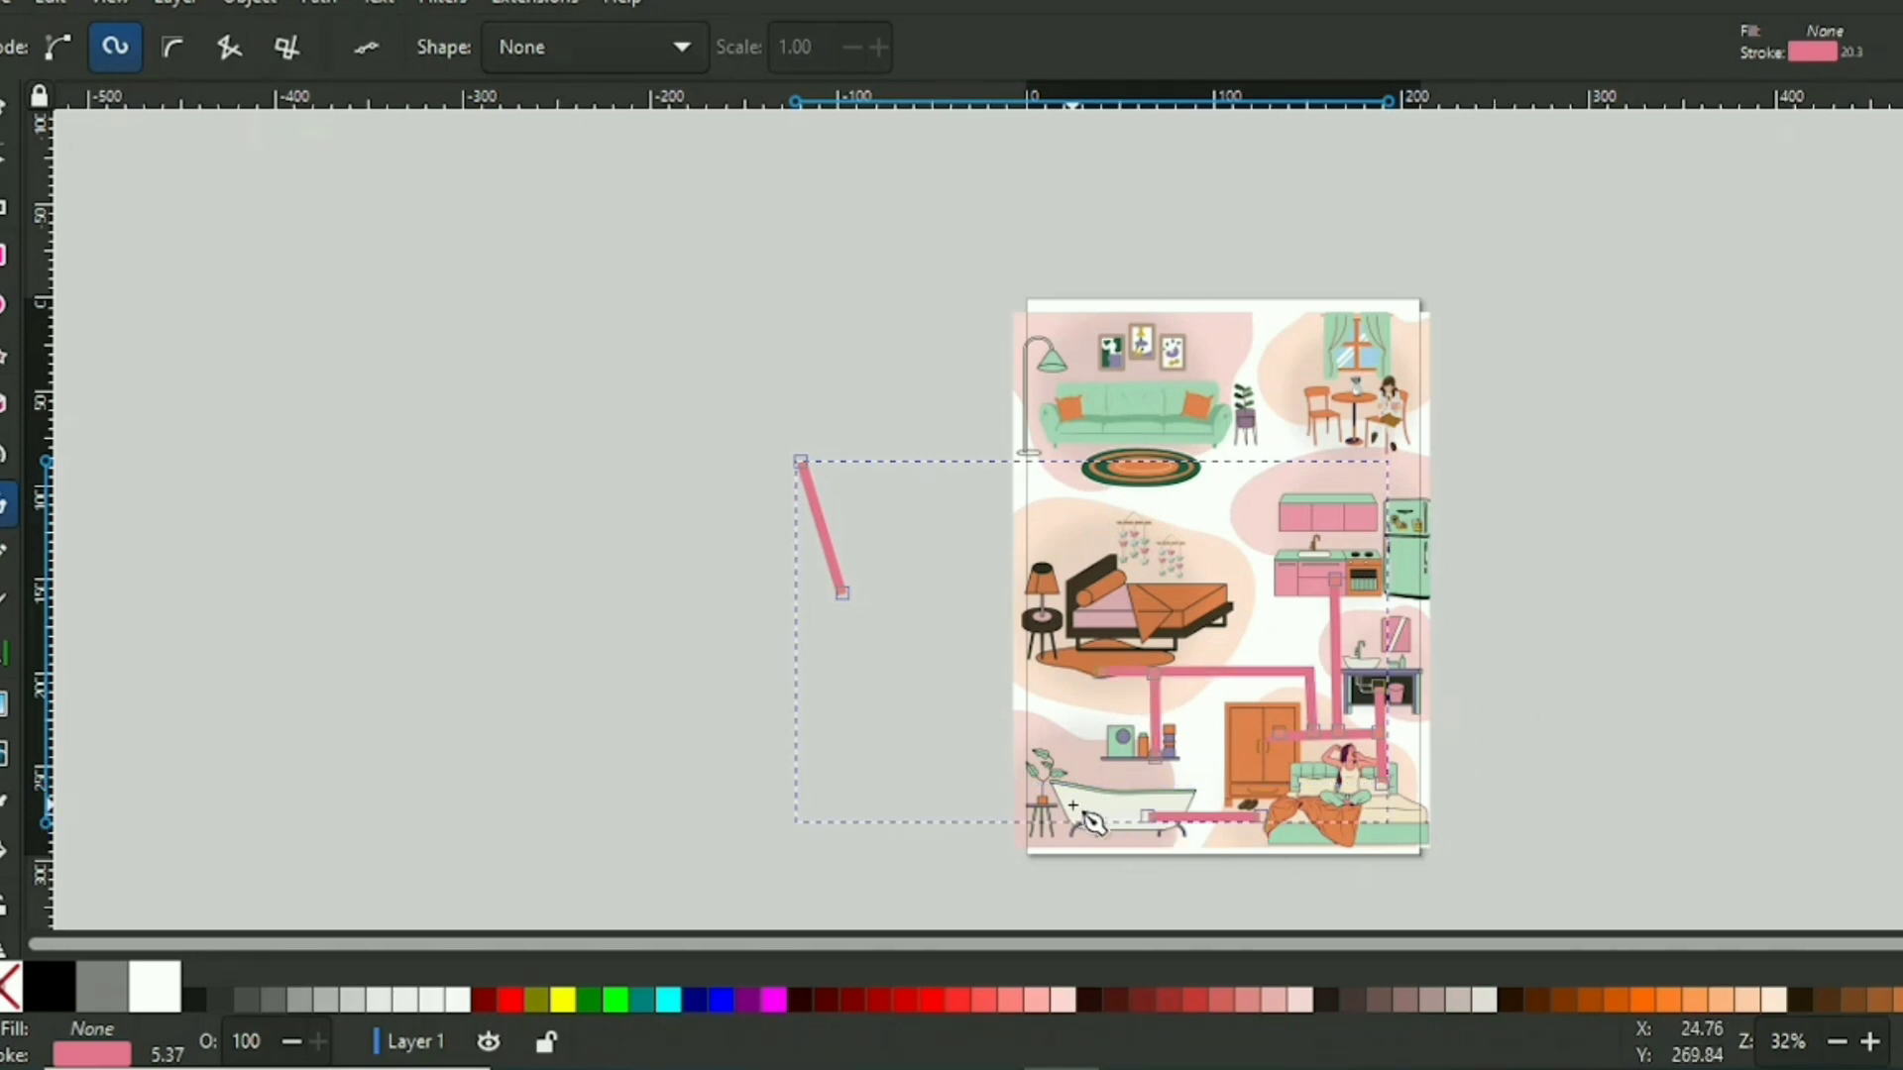
{"action": "left_click", "coordinate": [1073, 805]}
{"action": "double_click", "coordinate": [1069, 626]}
- Extend the maze upward from the bedroom line to the potted plant, with branches to the seated woman and the dining-area window
{"action": "left_click", "coordinate": [1251, 671]}
{"action": "double_click", "coordinate": [1246, 438]}
{"action": "left_click", "coordinate": [1243, 476]}
{"action": "left_click", "coordinate": [1389, 476]}
{"action": "double_click", "coordinate": [1388, 430]}
{"action": "left_click", "coordinate": [1291, 475]}
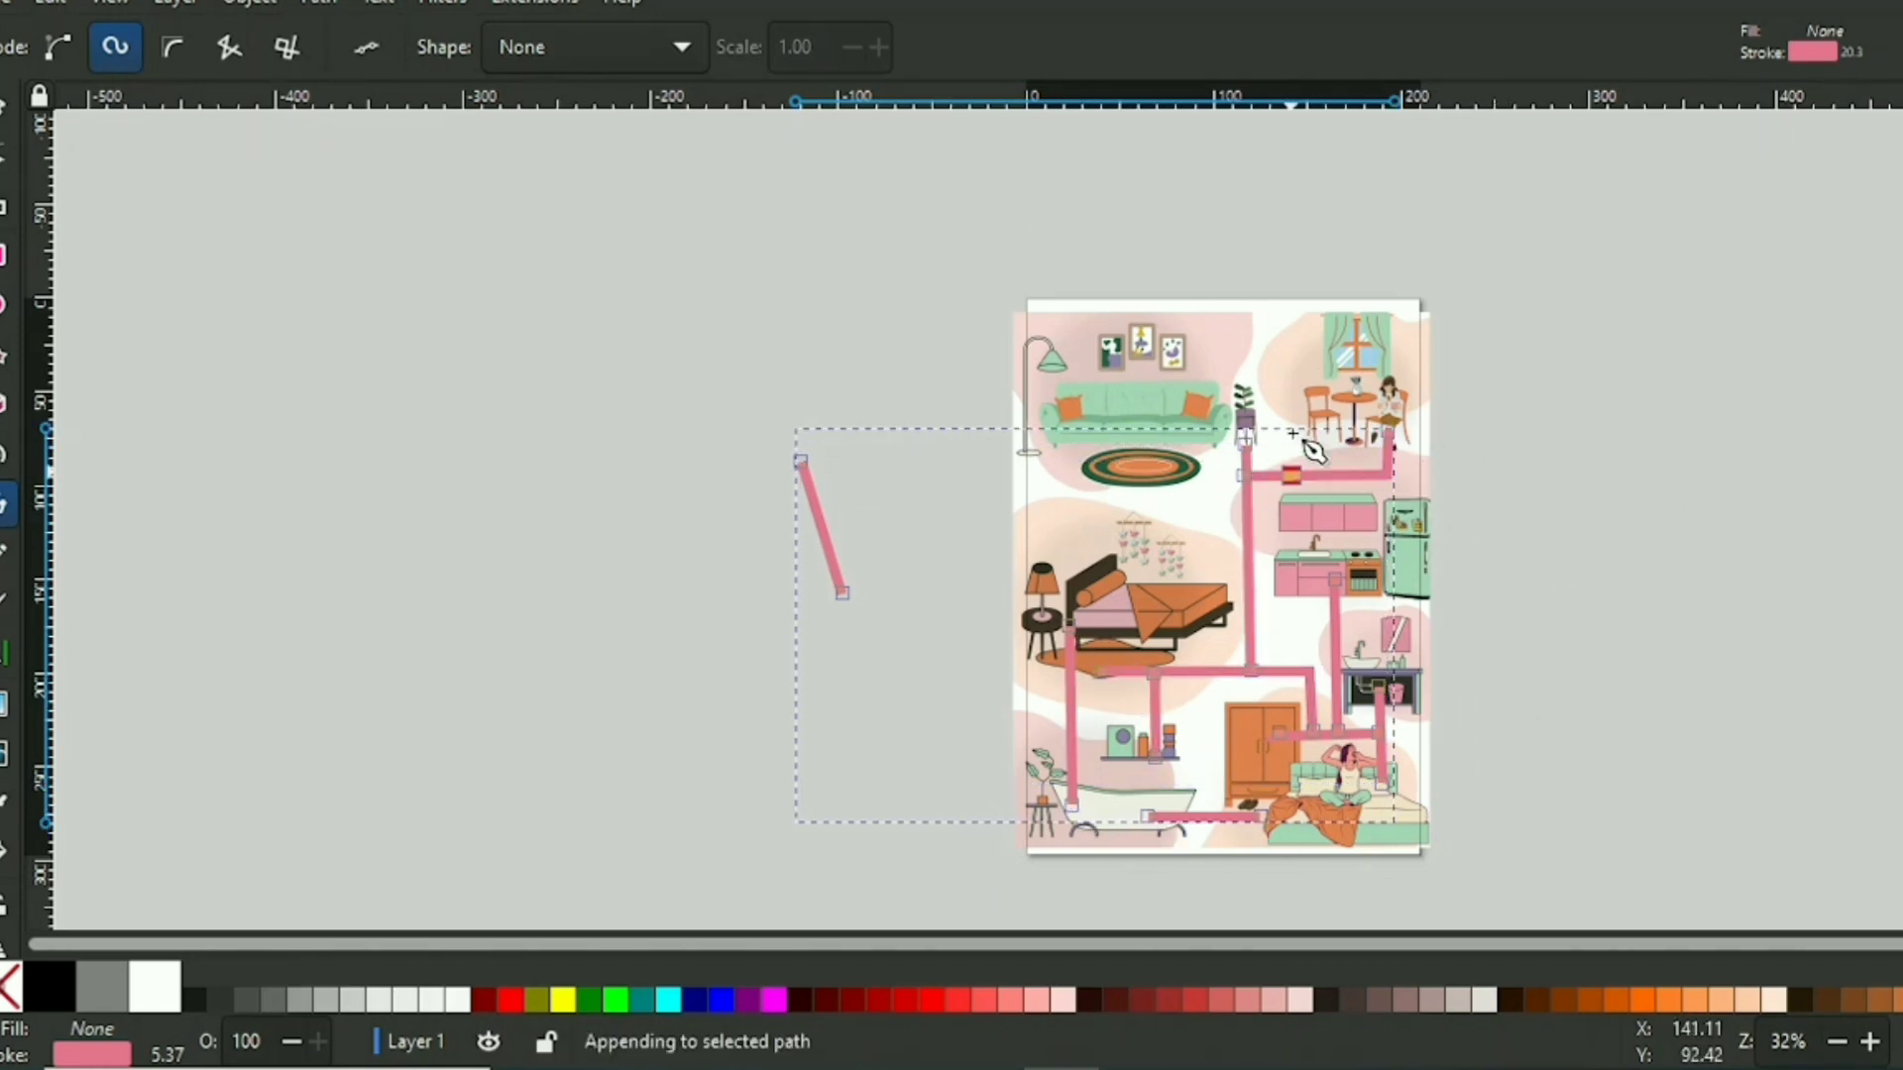
{"action": "left_click", "coordinate": [1287, 354]}
{"action": "double_click", "coordinate": [1355, 354]}
- Draw maze branches from the central vertical line to the orange bed and around the sofa to the floor lamp
{"action": "left_click", "coordinate": [1245, 565]}
{"action": "left_click", "coordinate": [1152, 566]}
{"action": "double_click", "coordinate": [1154, 603]}
{"action": "left_click", "coordinate": [1245, 499]}
{"action": "left_click", "coordinate": [1041, 503]}
{"action": "double_click", "coordinate": [1038, 362]}
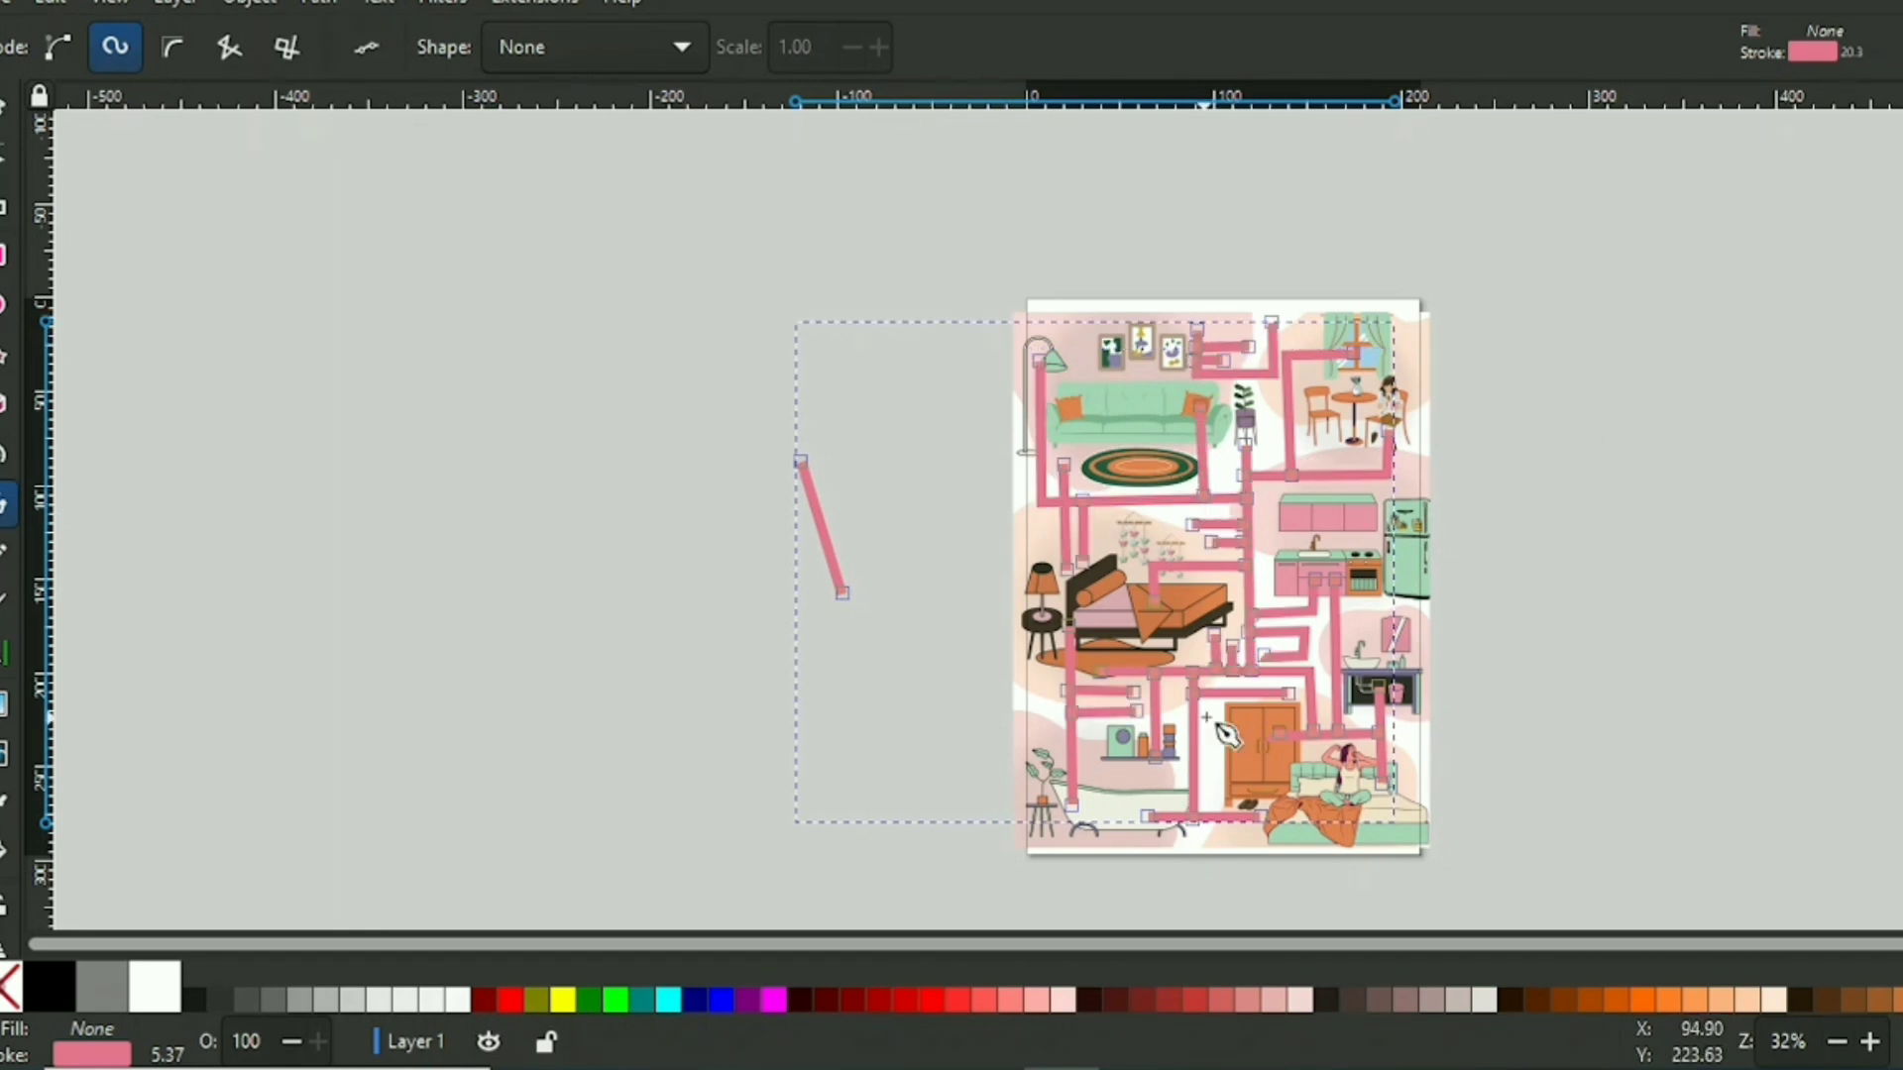
- Add short dead-end maze lines beside the wardrobe, below the dining table and beside the kitchen, and finish drawing
{"action": "left_click", "coordinate": [1206, 707]}
{"action": "double_click", "coordinate": [1207, 808]}
{"action": "left_click", "coordinate": [1308, 456]}
{"action": "double_click", "coordinate": [1367, 454]}
{"action": "left_click", "coordinate": [1263, 497]}
{"action": "double_click", "coordinate": [1264, 562]}
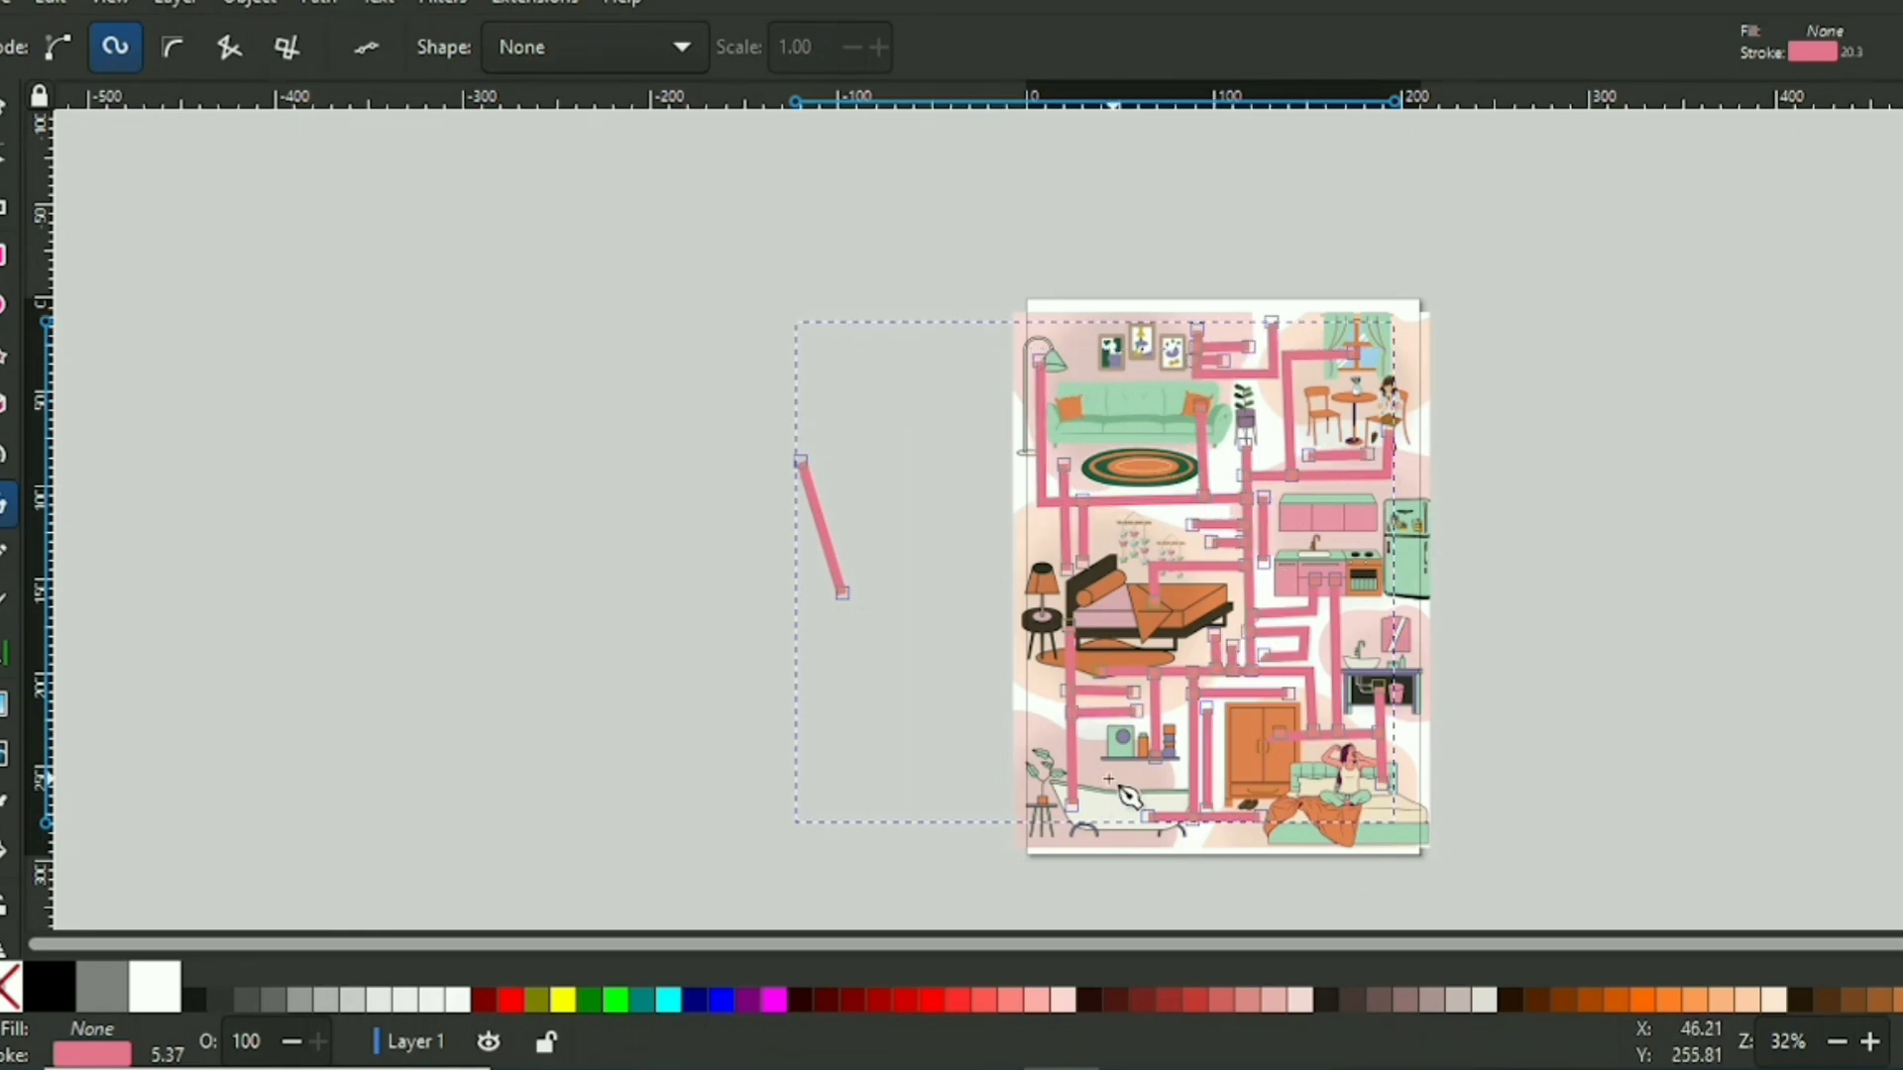
{"action": "key", "text": "Return"}
{"action": "key", "text": "s"}
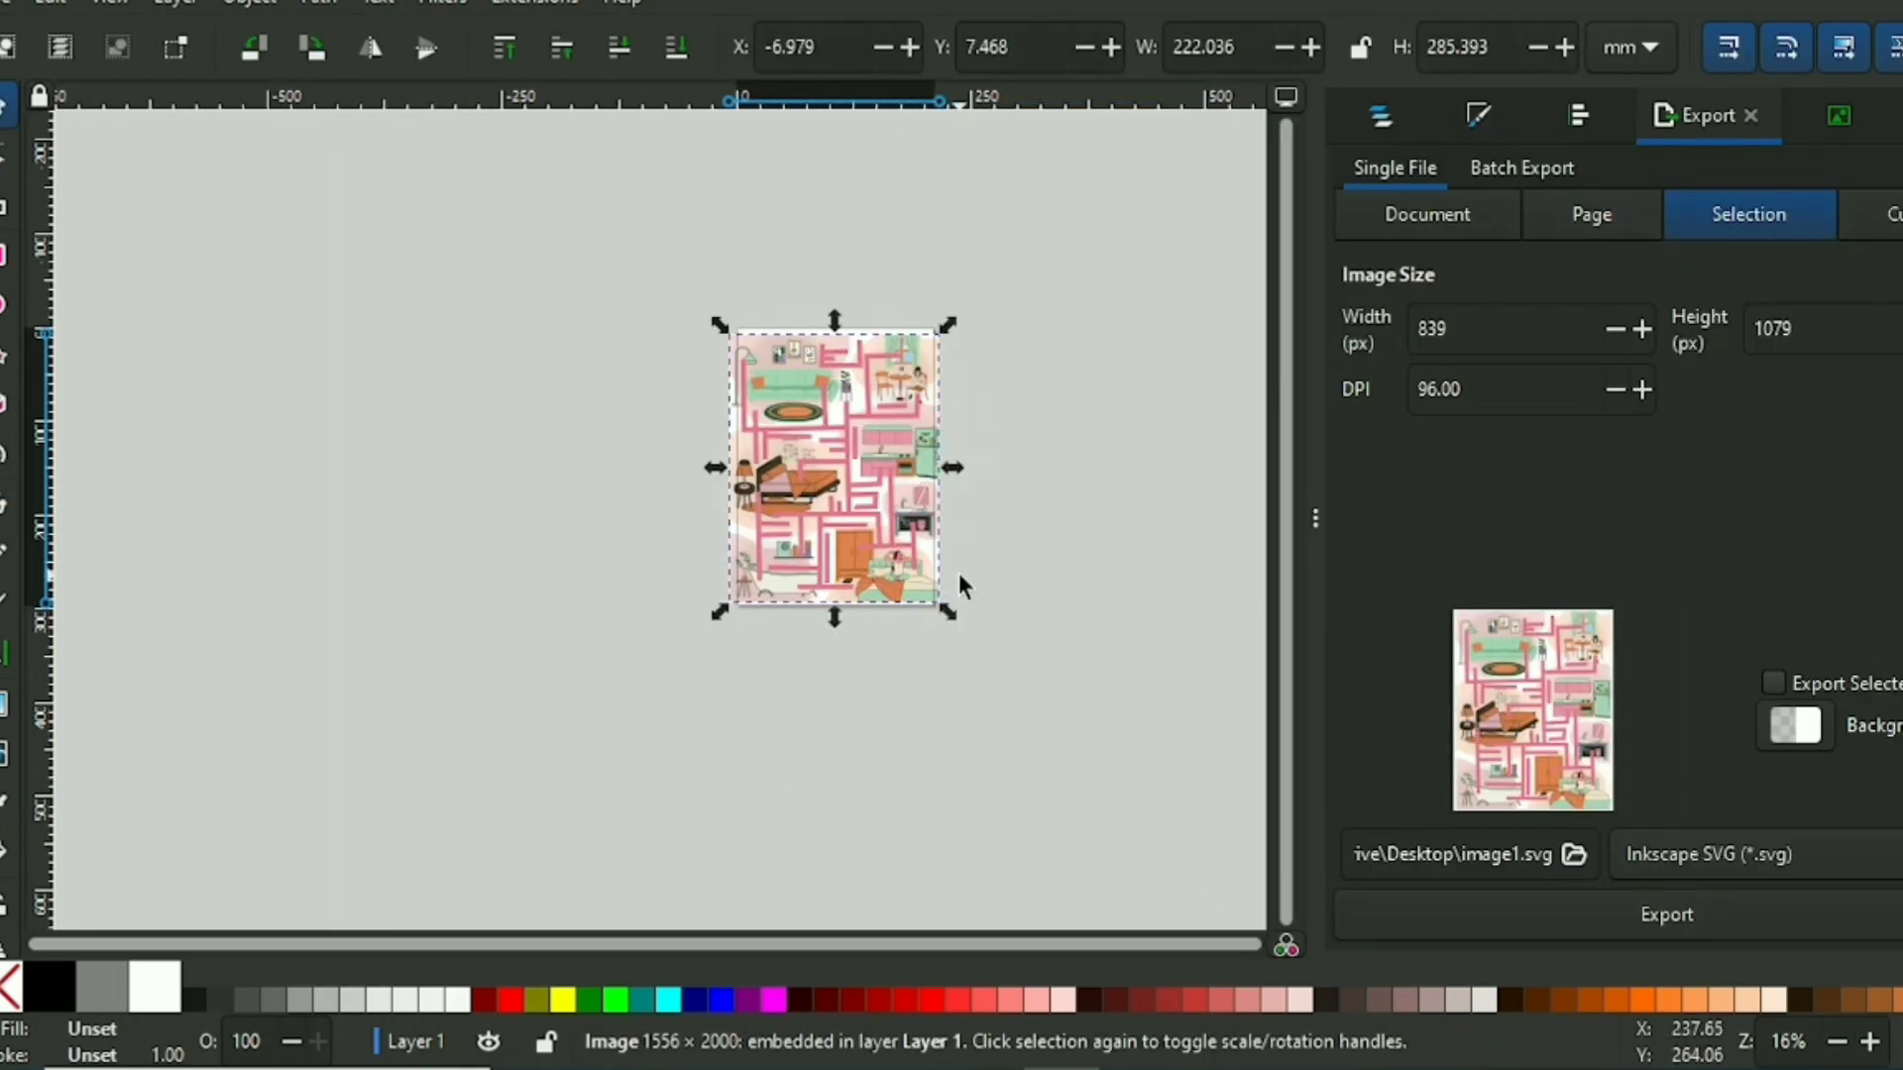
- Move the room image off the maze lines and delete it, and export the page as the Inkscape SVG bitmap.svg
{"action": "key", "text": "shift+Right"}
{"action": "key", "text": "shift+Right"}
{"action": "key", "text": "shift+Right"}
{"action": "key", "text": "shift+Right"}
{"action": "key", "text": "shift+Right"}
{"action": "key", "text": "shift+Right"}
{"action": "key", "text": "shift+Right"}
{"action": "key", "text": "shift+Right"}
{"action": "key", "text": "shift+Right"}
{"action": "key", "text": "shift+Right"}
{"action": "key", "text": "shift+Right"}
{"action": "key", "text": "shift+Right"}
{"action": "key", "text": "shift+Right"}
{"action": "key", "text": "shift+Right"}
{"action": "key", "text": "shift+Right"}
{"action": "key", "text": "shift+Right"}
{"action": "key", "text": "shift+Right"}
{"action": "key", "text": "shift+Right"}
{"action": "key", "text": "shift+Right"}
{"action": "key", "text": "shift+Right"}
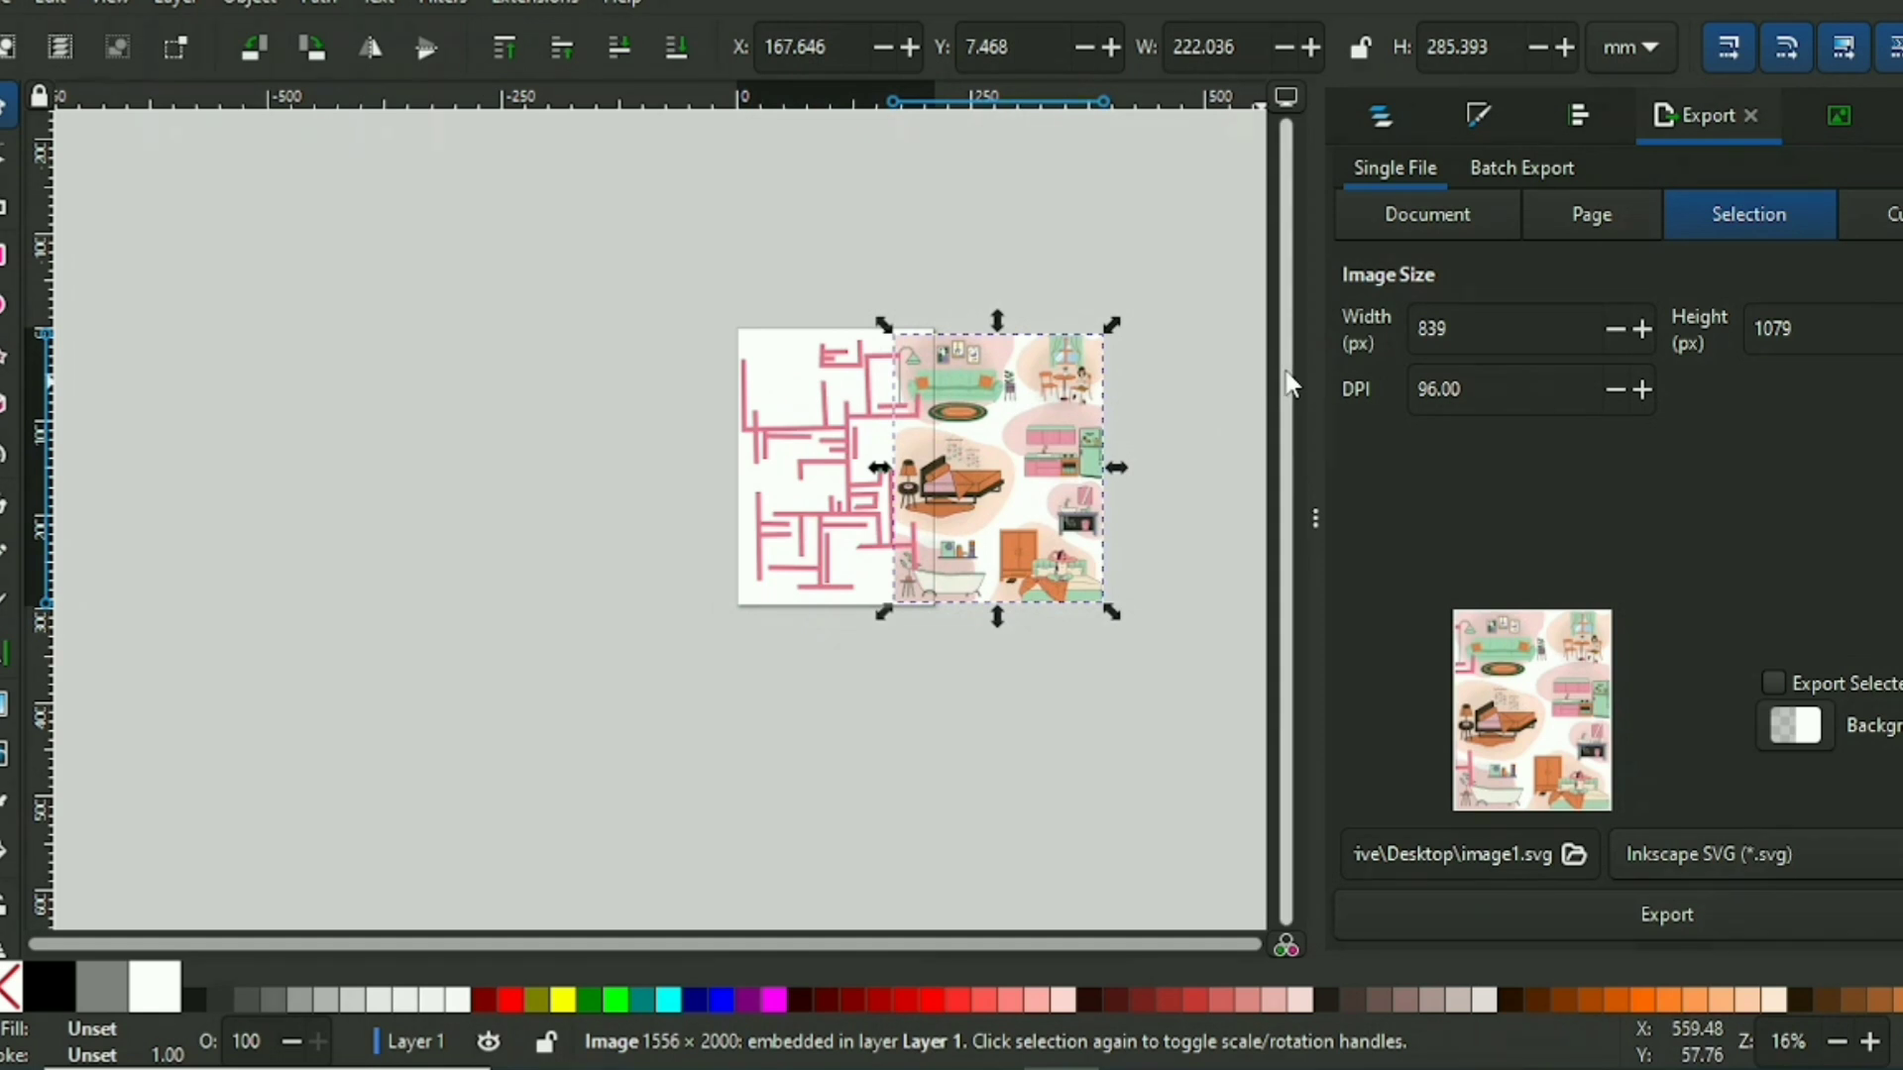
{"action": "key", "text": "Delete"}
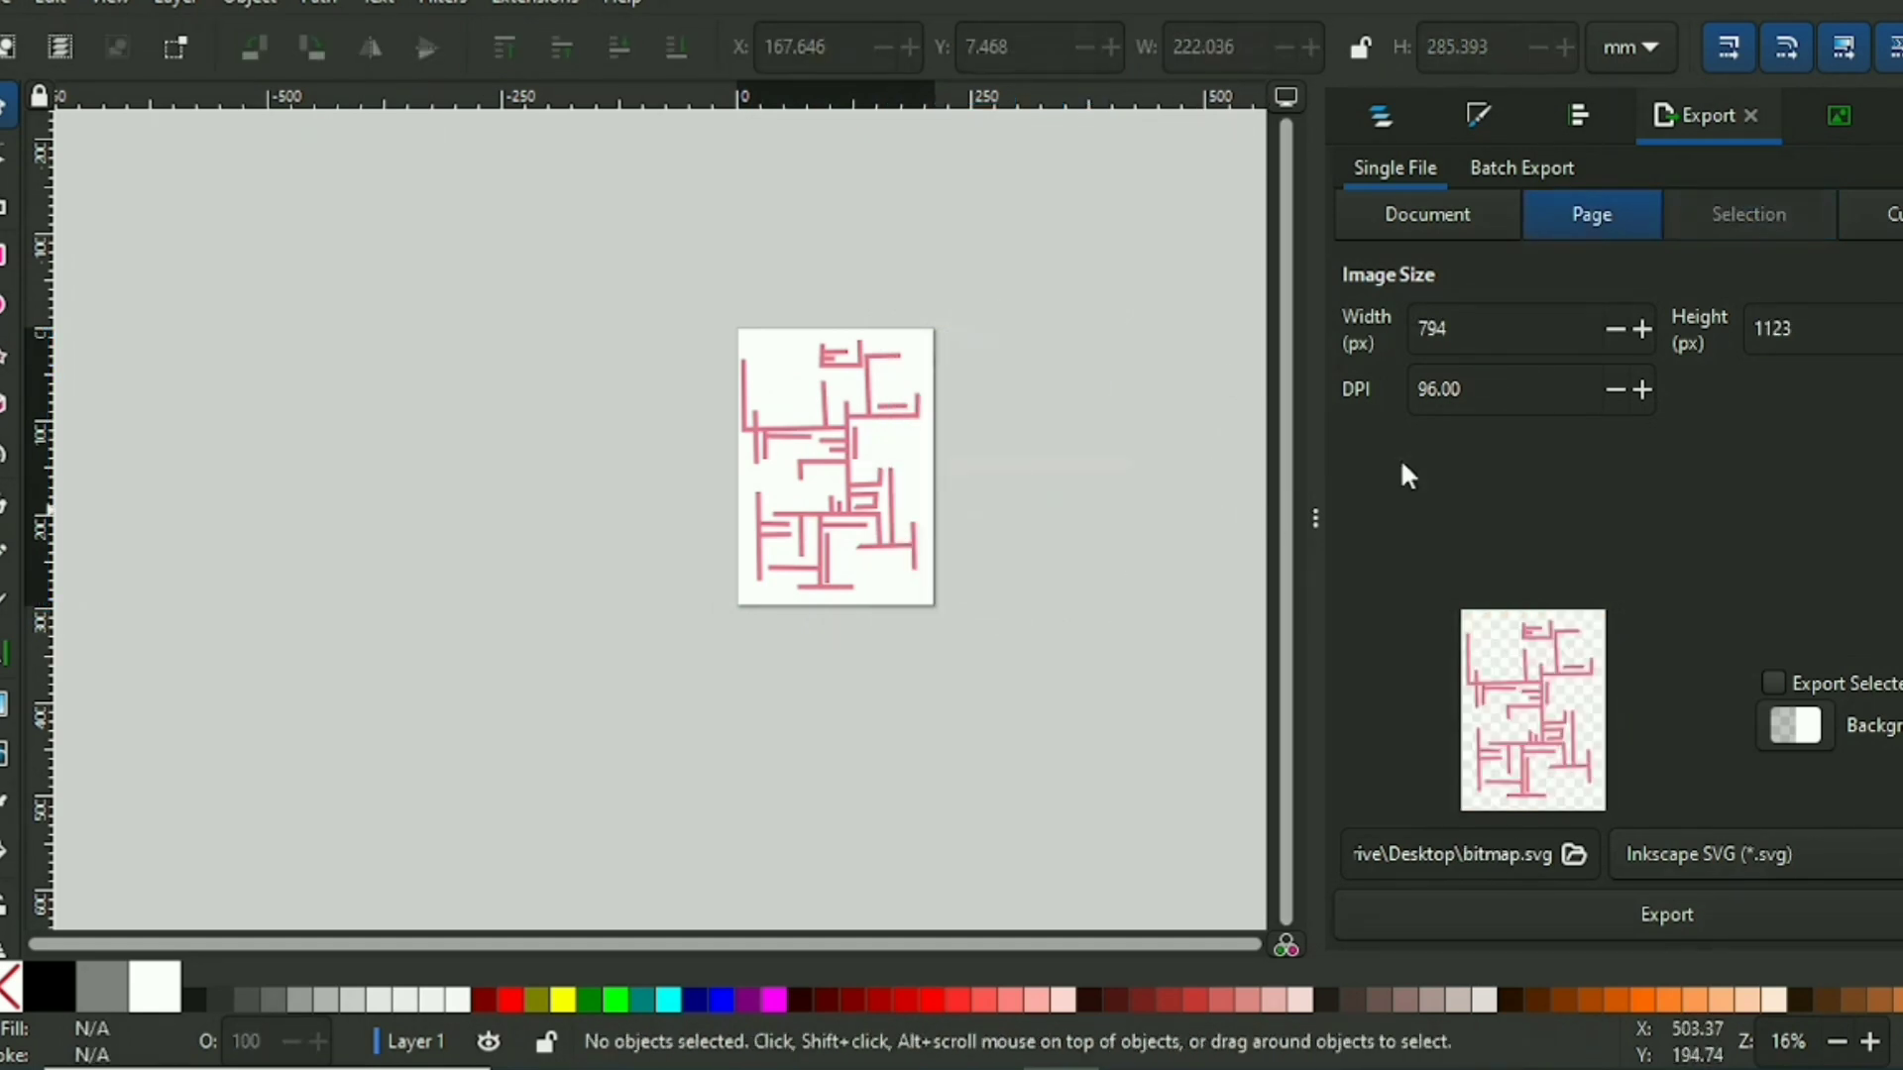
{"action": "left_click", "coordinate": [1696, 917]}
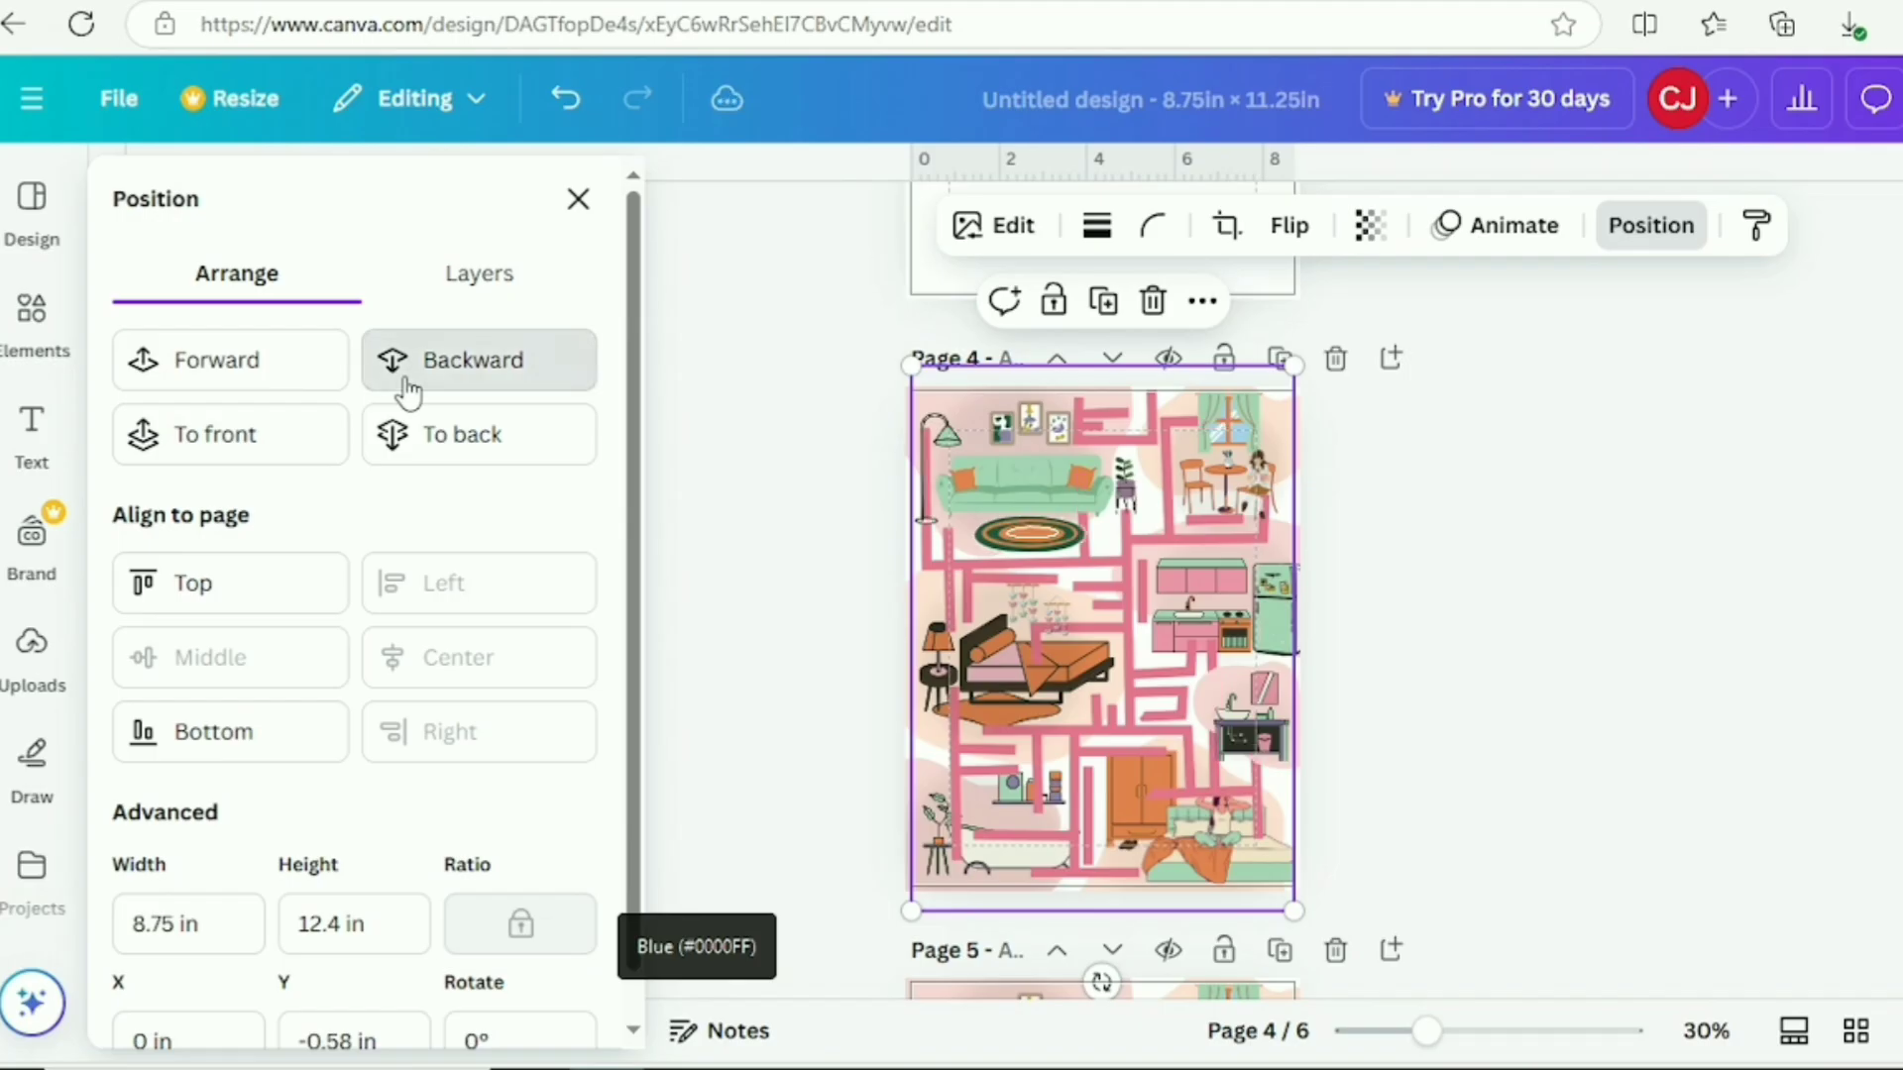
- Adjust the maze image's layer order on page 4 so its lines run behind the furniture in the rooms
{"action": "left_click", "coordinate": [407, 387]}
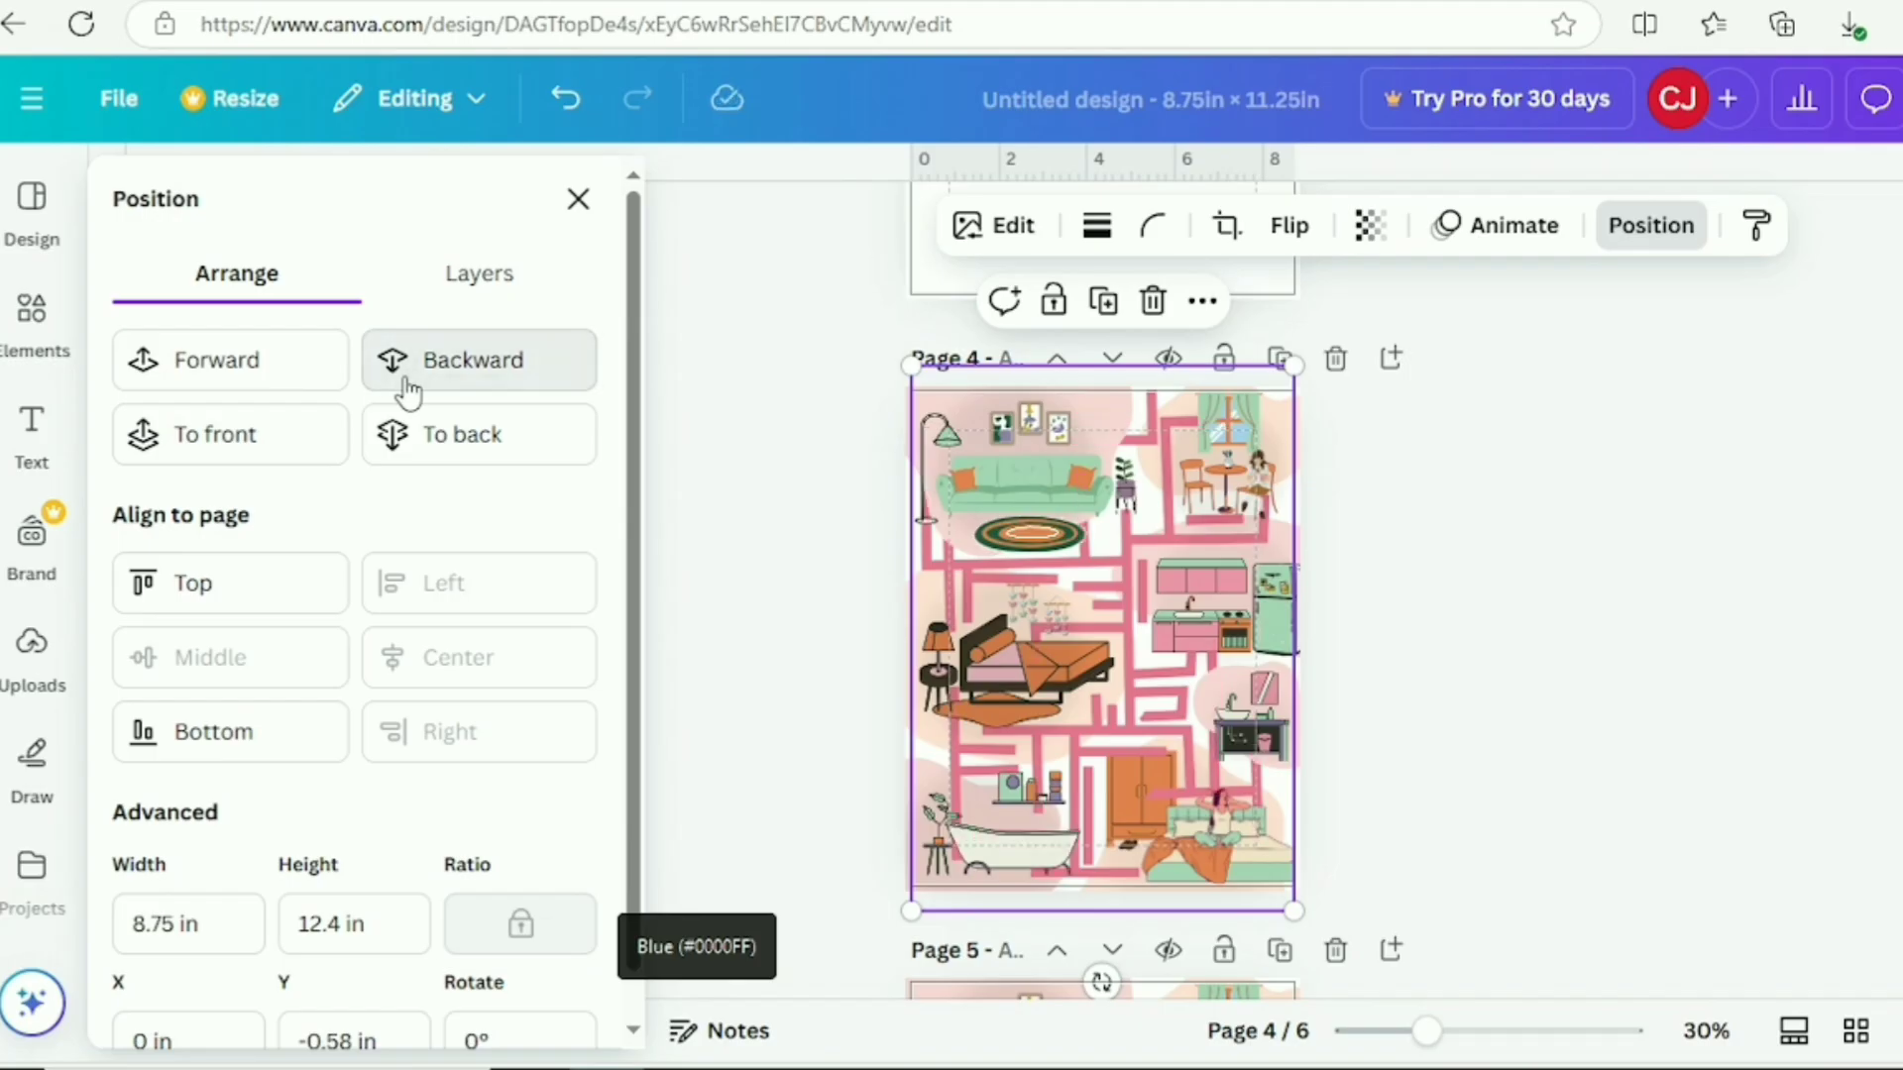
{"action": "left_click", "coordinate": [285, 370]}
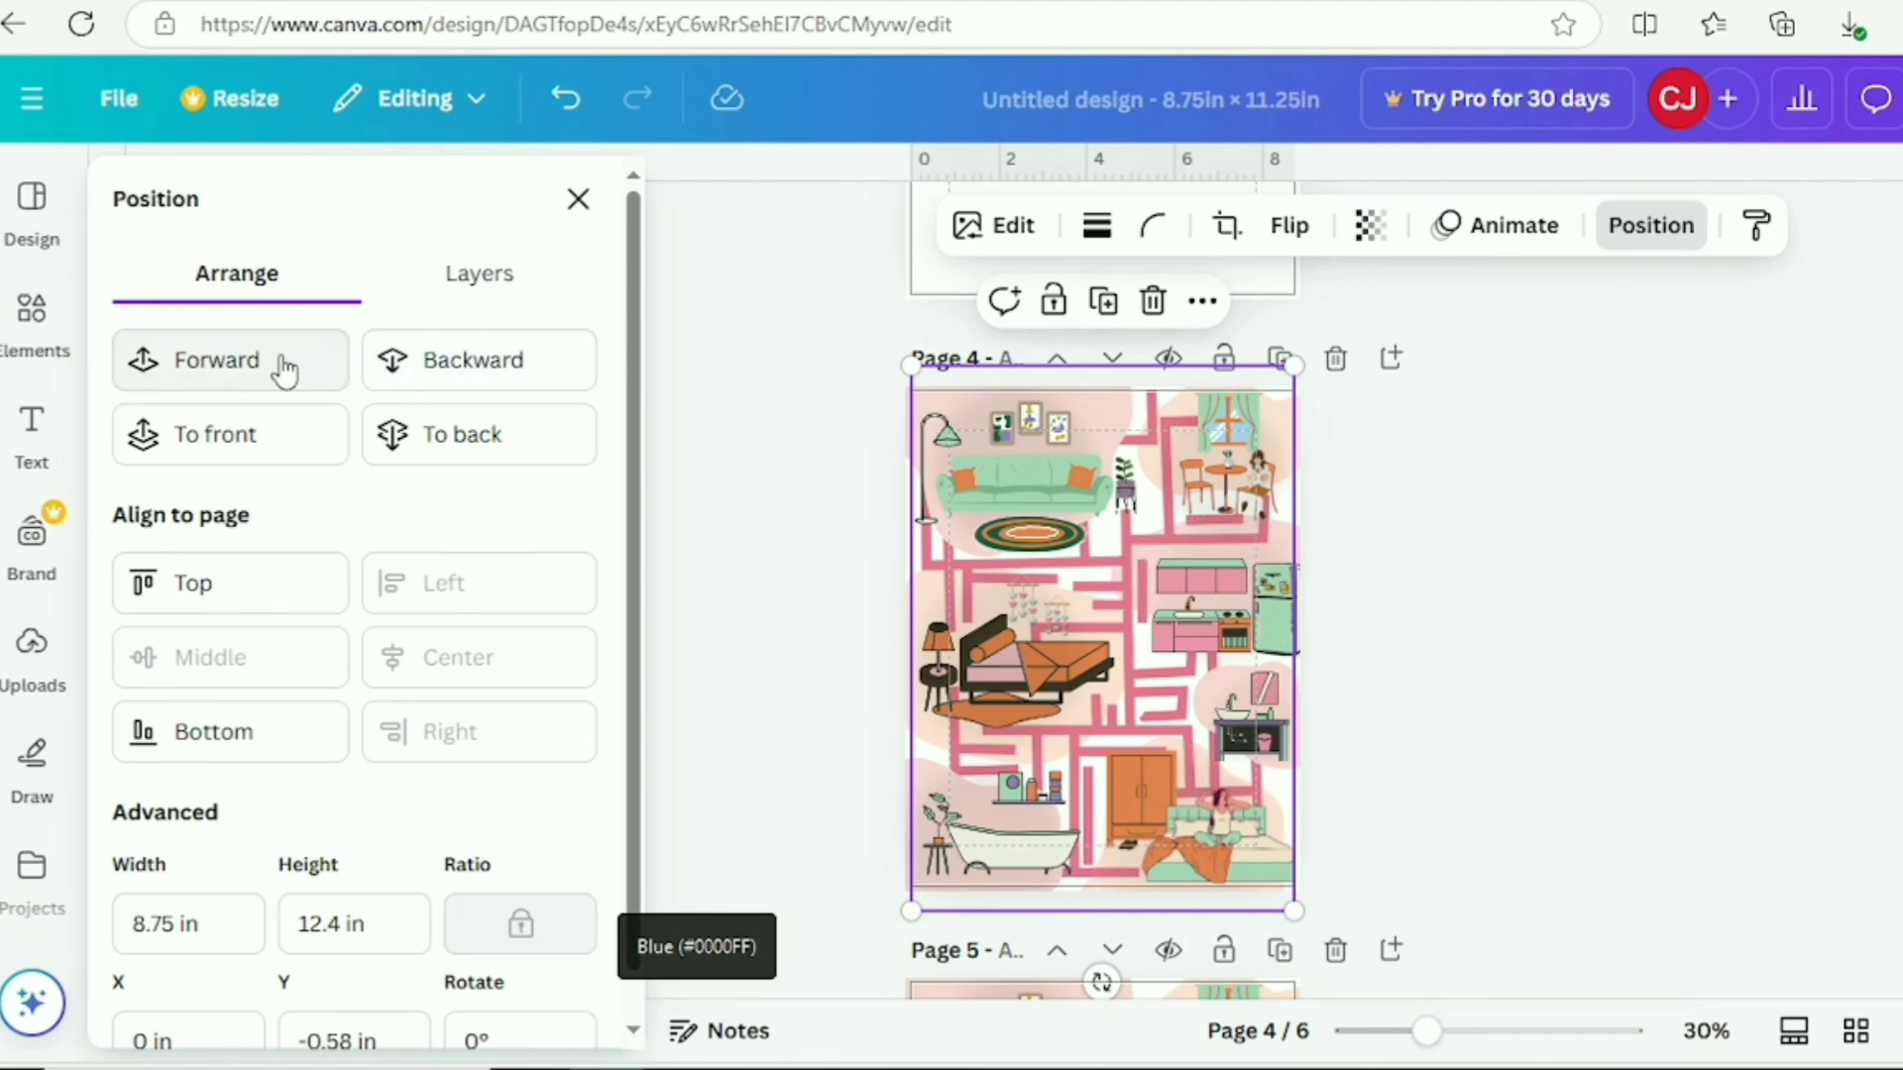
{"action": "mouse_move", "coordinate": [1425, 1031]}
{"action": "left_mouse_down"}
{"action": "mouse_move", "coordinate": [1472, 1033]}
{"action": "mouse_move", "coordinate": [1436, 1033]}
{"action": "left_mouse_up"}
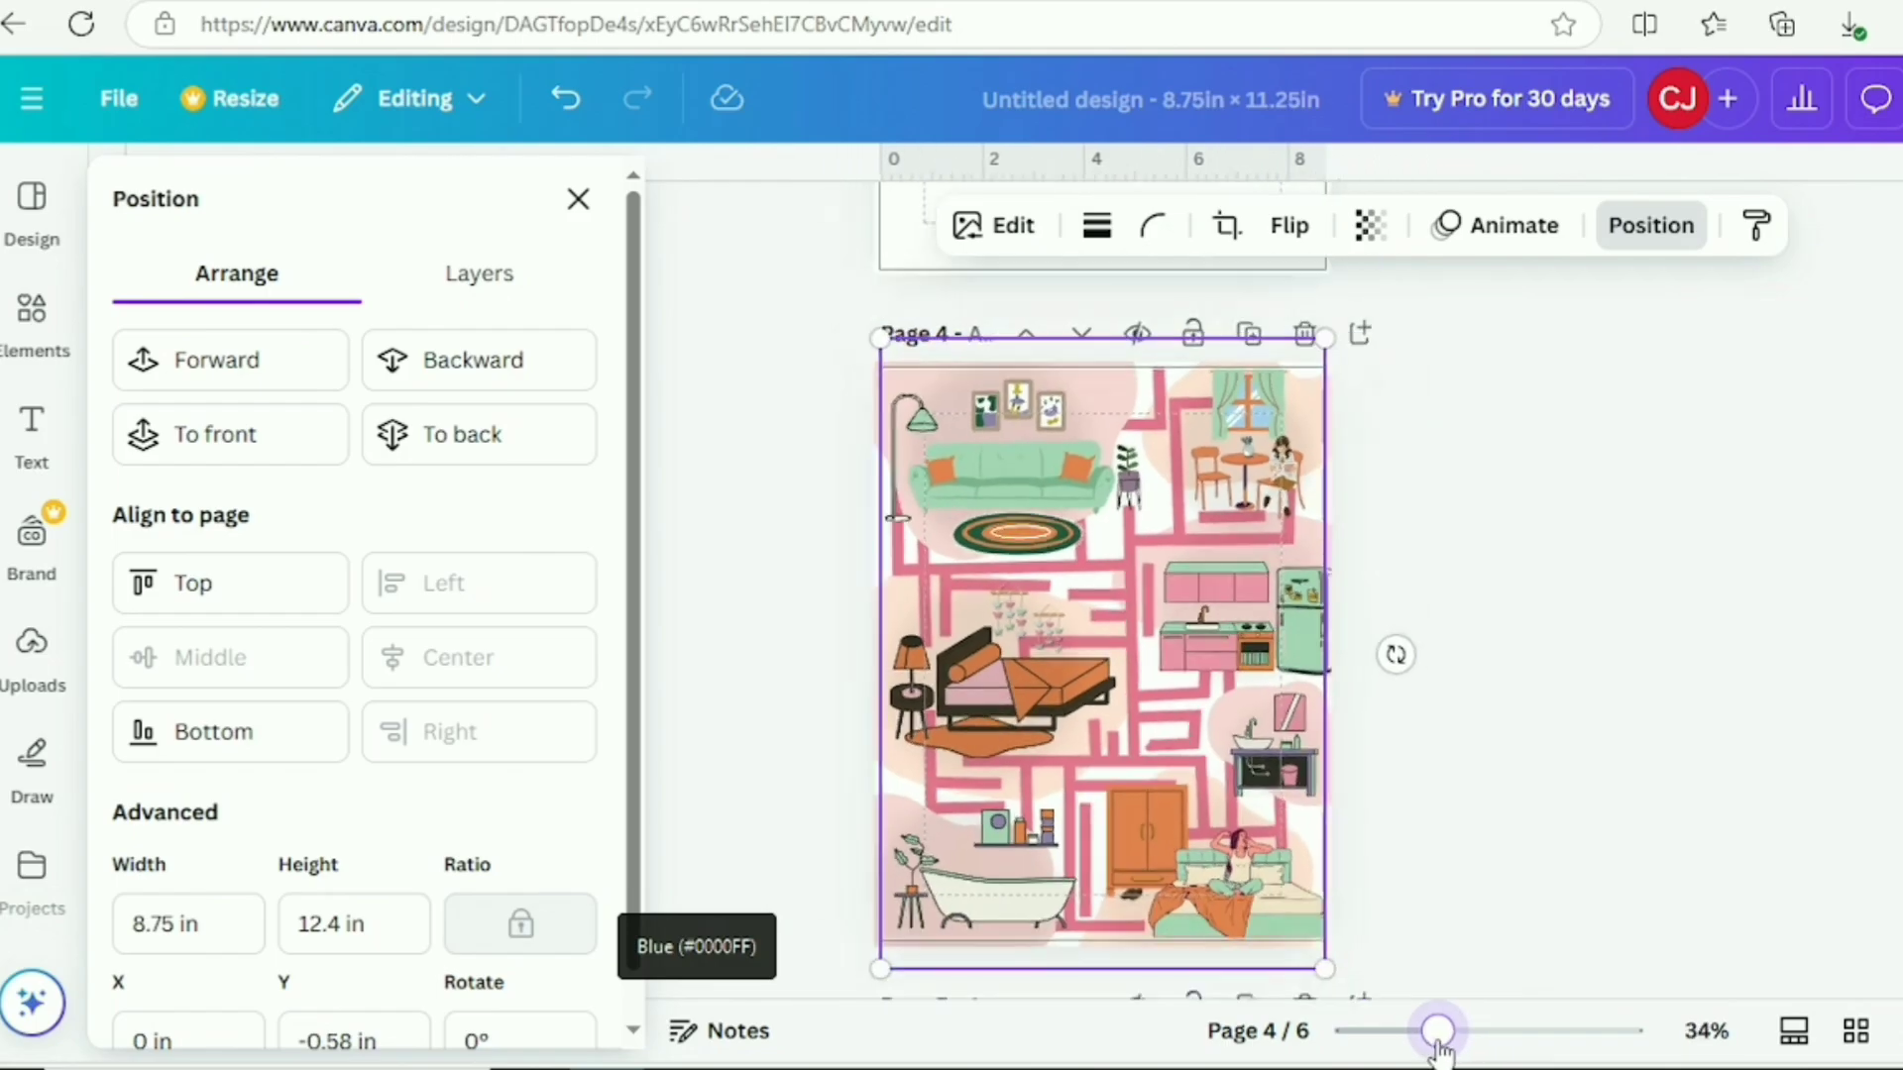
{"action": "left_click", "coordinate": [1511, 710]}
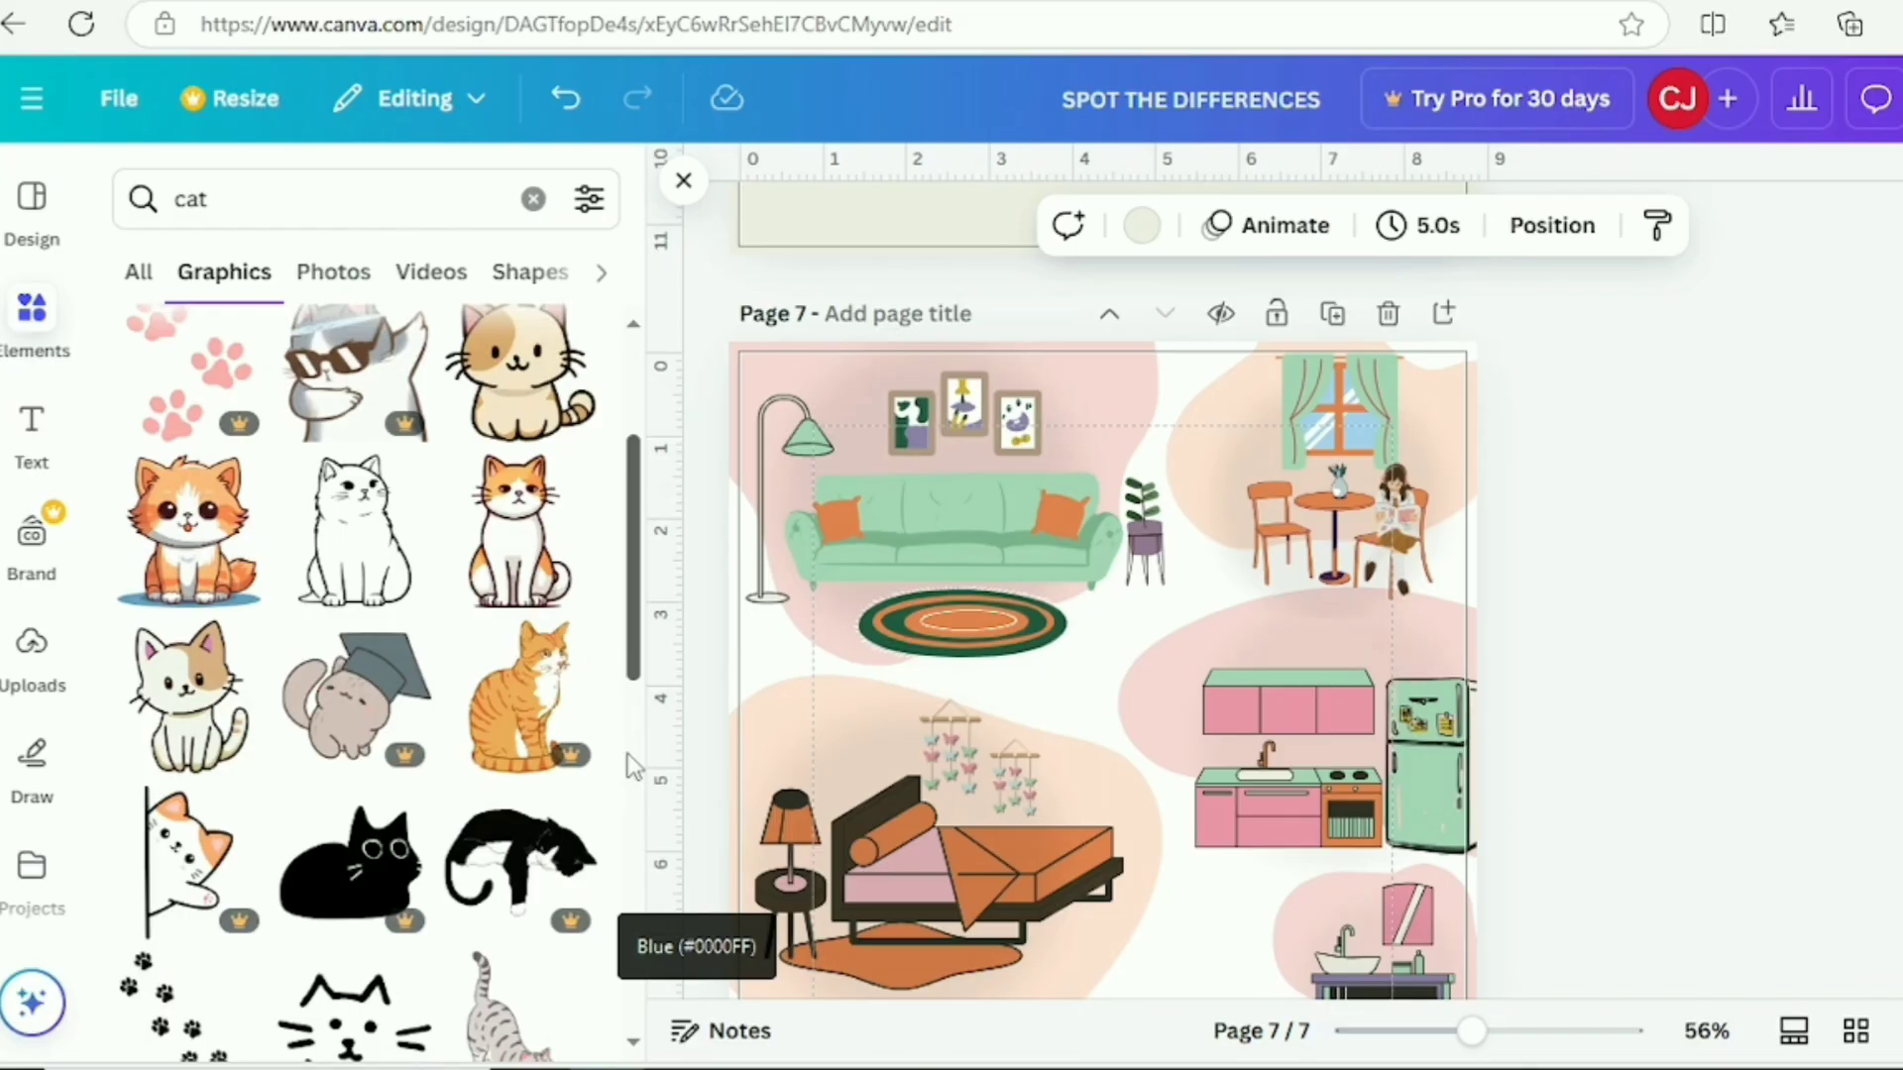
- Add the striped stretching cat graphic, shrink it to about 0.71 × 1 in, and place it behind the bathroom sink table
{"action": "scroll", "coordinate": [627, 753], "scroll_direction": "down", "scroll_amount": 5}
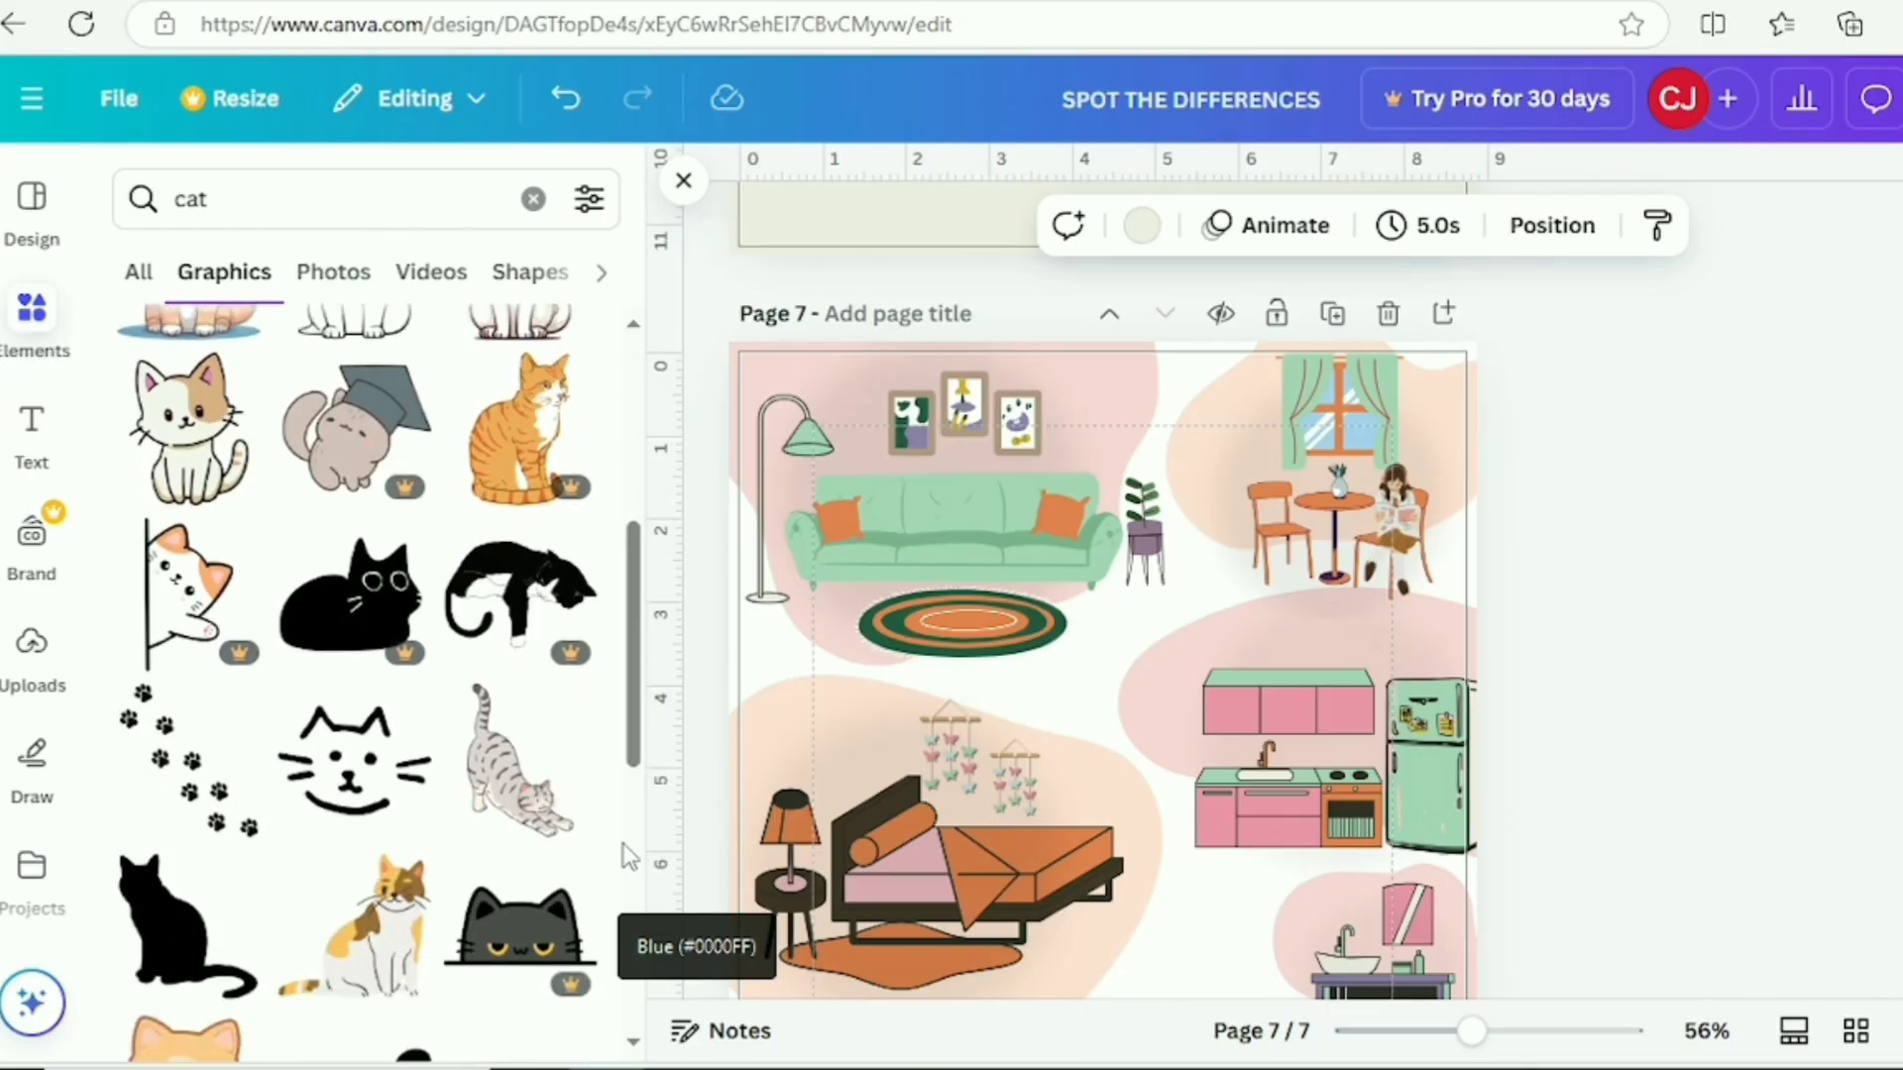
{"action": "scroll", "coordinate": [1103, 590], "scroll_direction": "down", "scroll_amount": 3}
{"action": "left_click", "coordinate": [538, 815]}
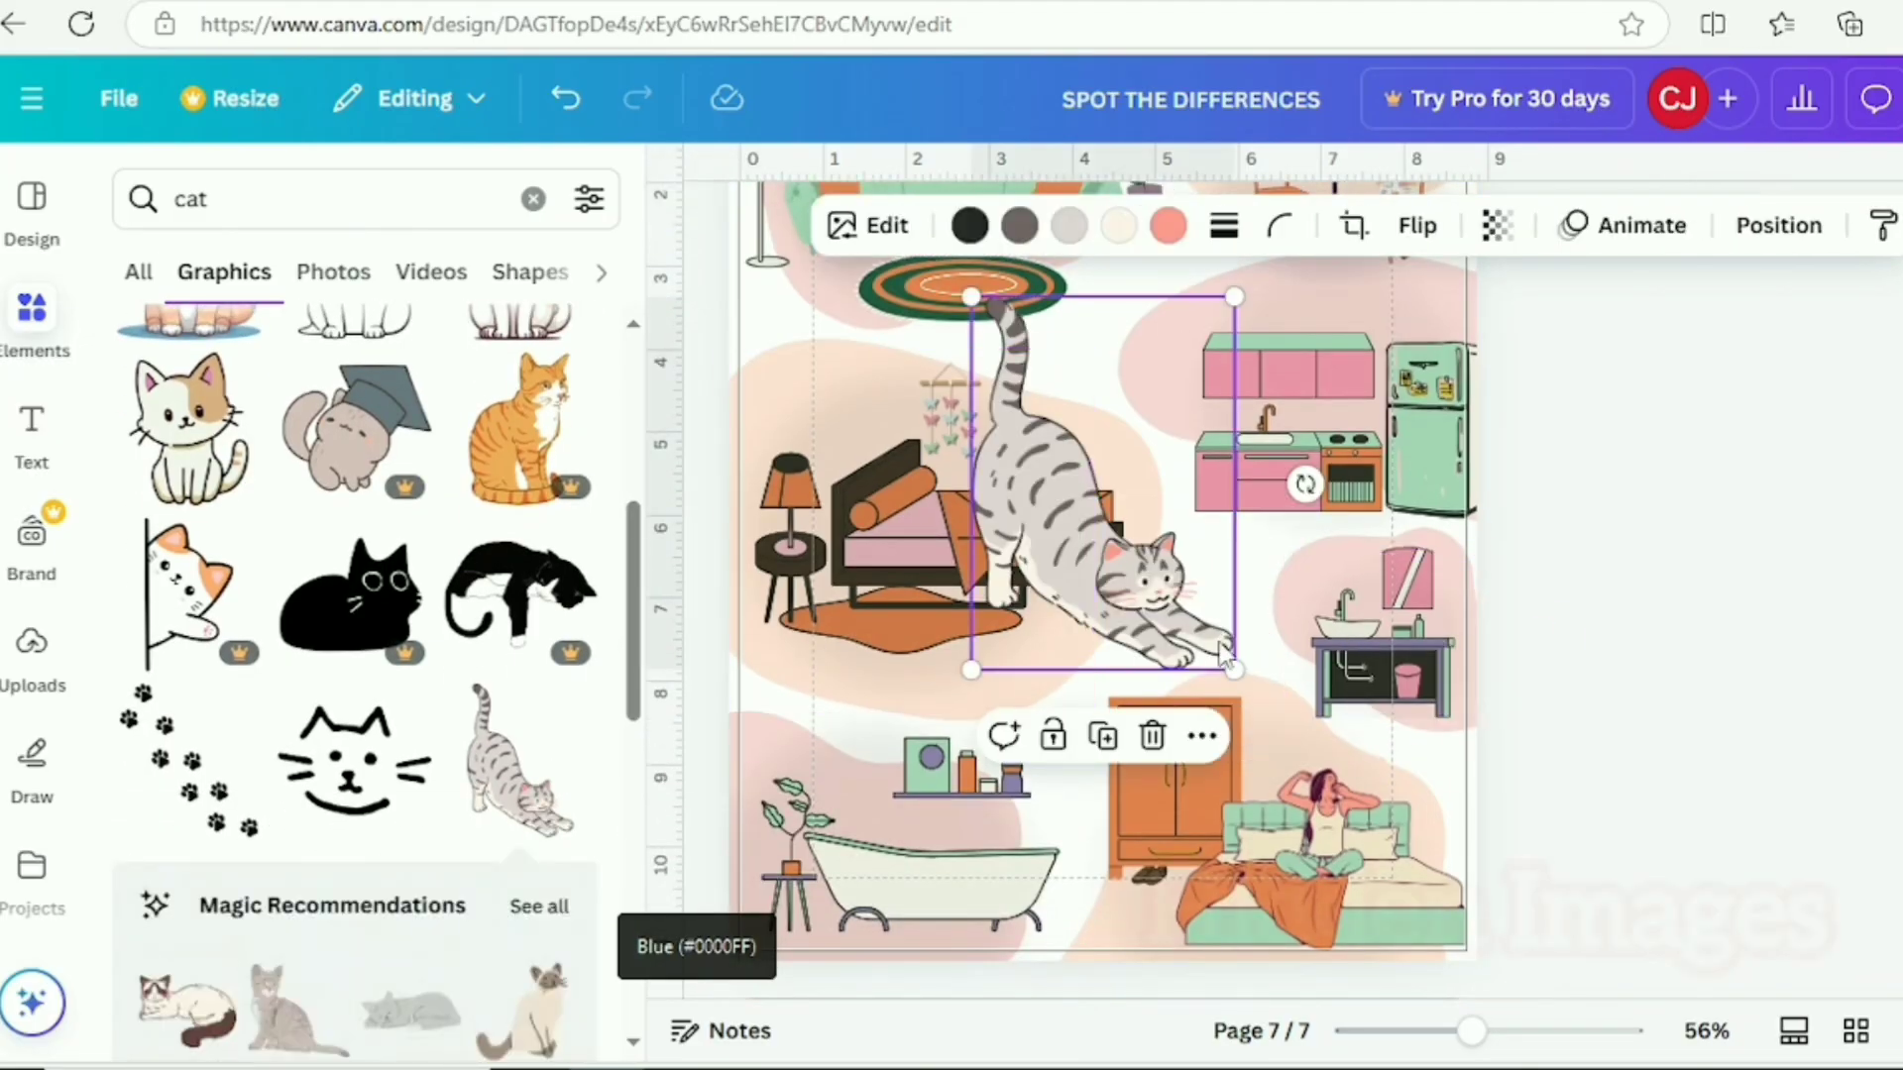
{"action": "left_click_drag", "start_coordinate": [1232, 667], "coordinate": [1335, 697]}
{"action": "left_click", "coordinate": [1779, 225]}
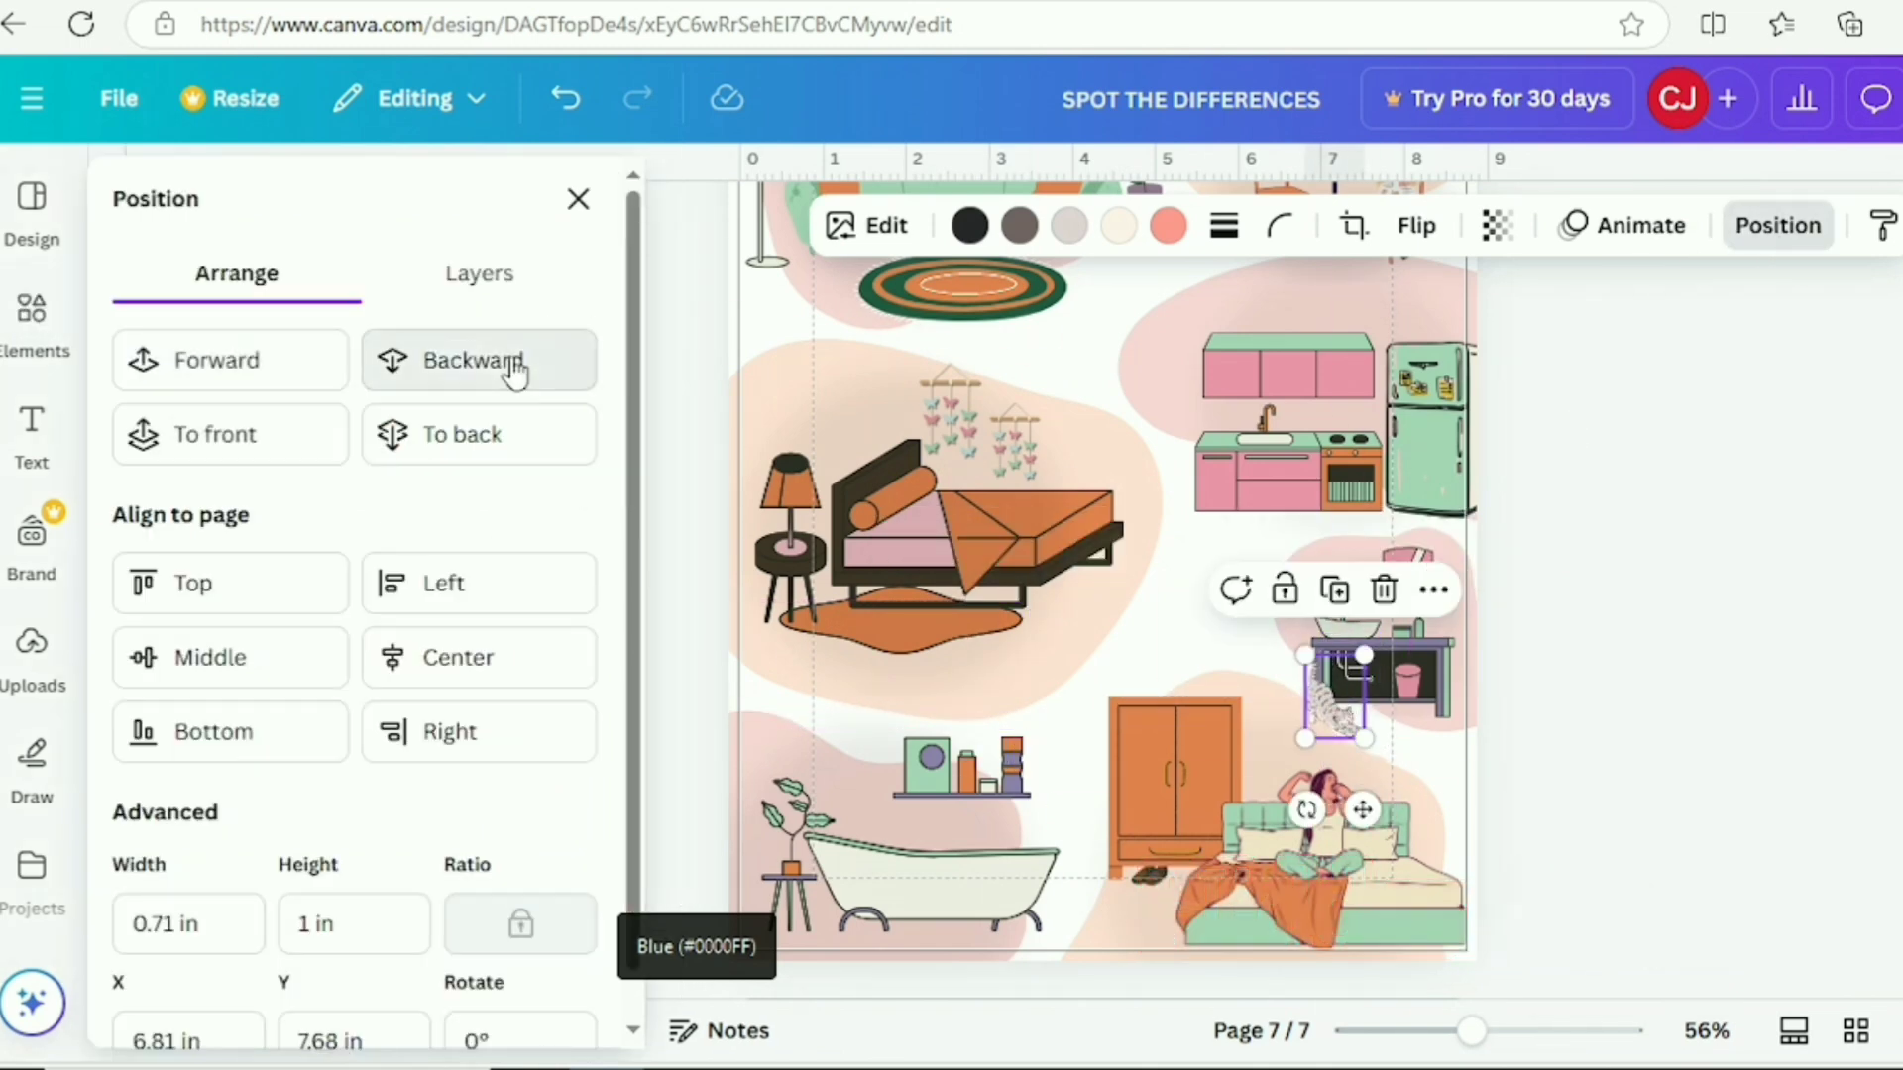
{"action": "left_click", "coordinate": [446, 359]}
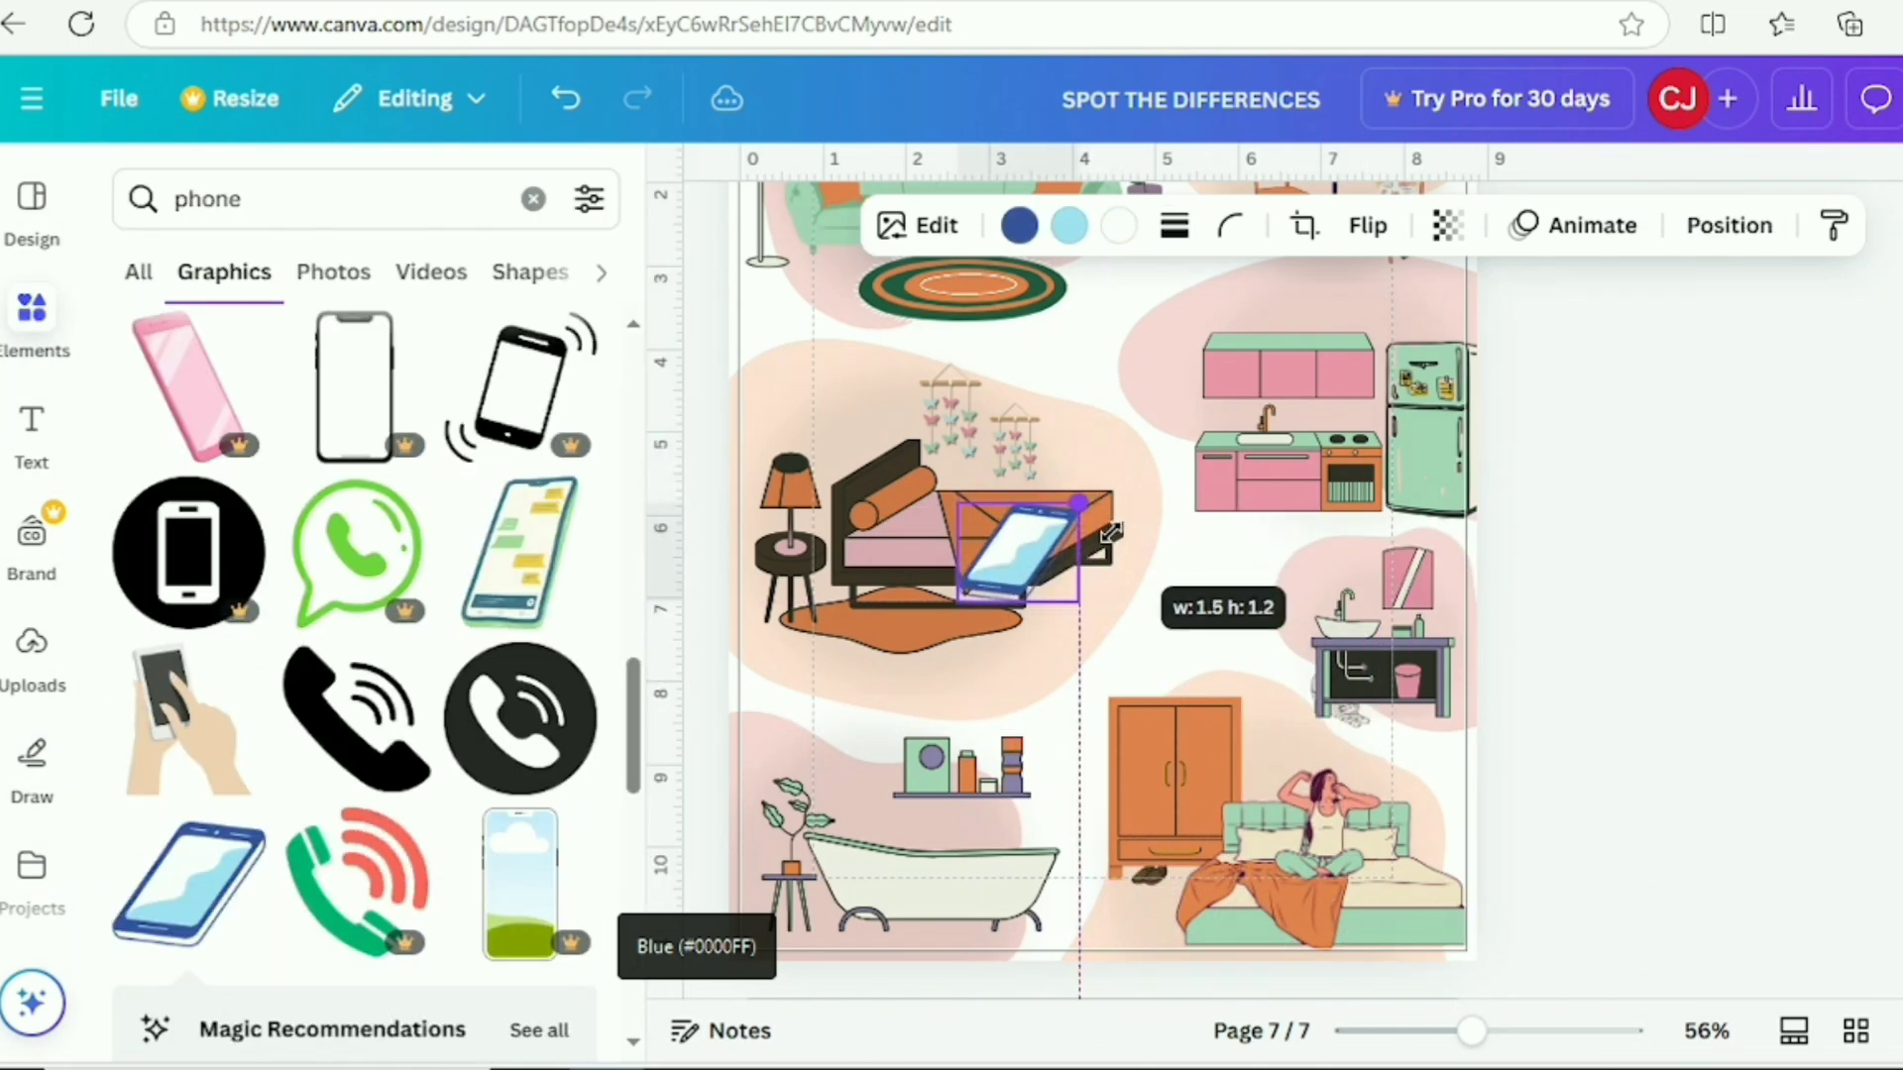
- Shrink the phone graphic, place it on the shelf above the bathtub, and recolour its blues in greens, including #B8E8C9
{"action": "left_click_drag", "start_coordinate": [1110, 533], "coordinate": [964, 760]}
{"action": "left_click", "coordinate": [1068, 225]}
{"action": "left_click", "coordinate": [147, 432]}
{"action": "left_click", "coordinate": [231, 848]}
{"action": "left_click", "coordinate": [230, 436]}
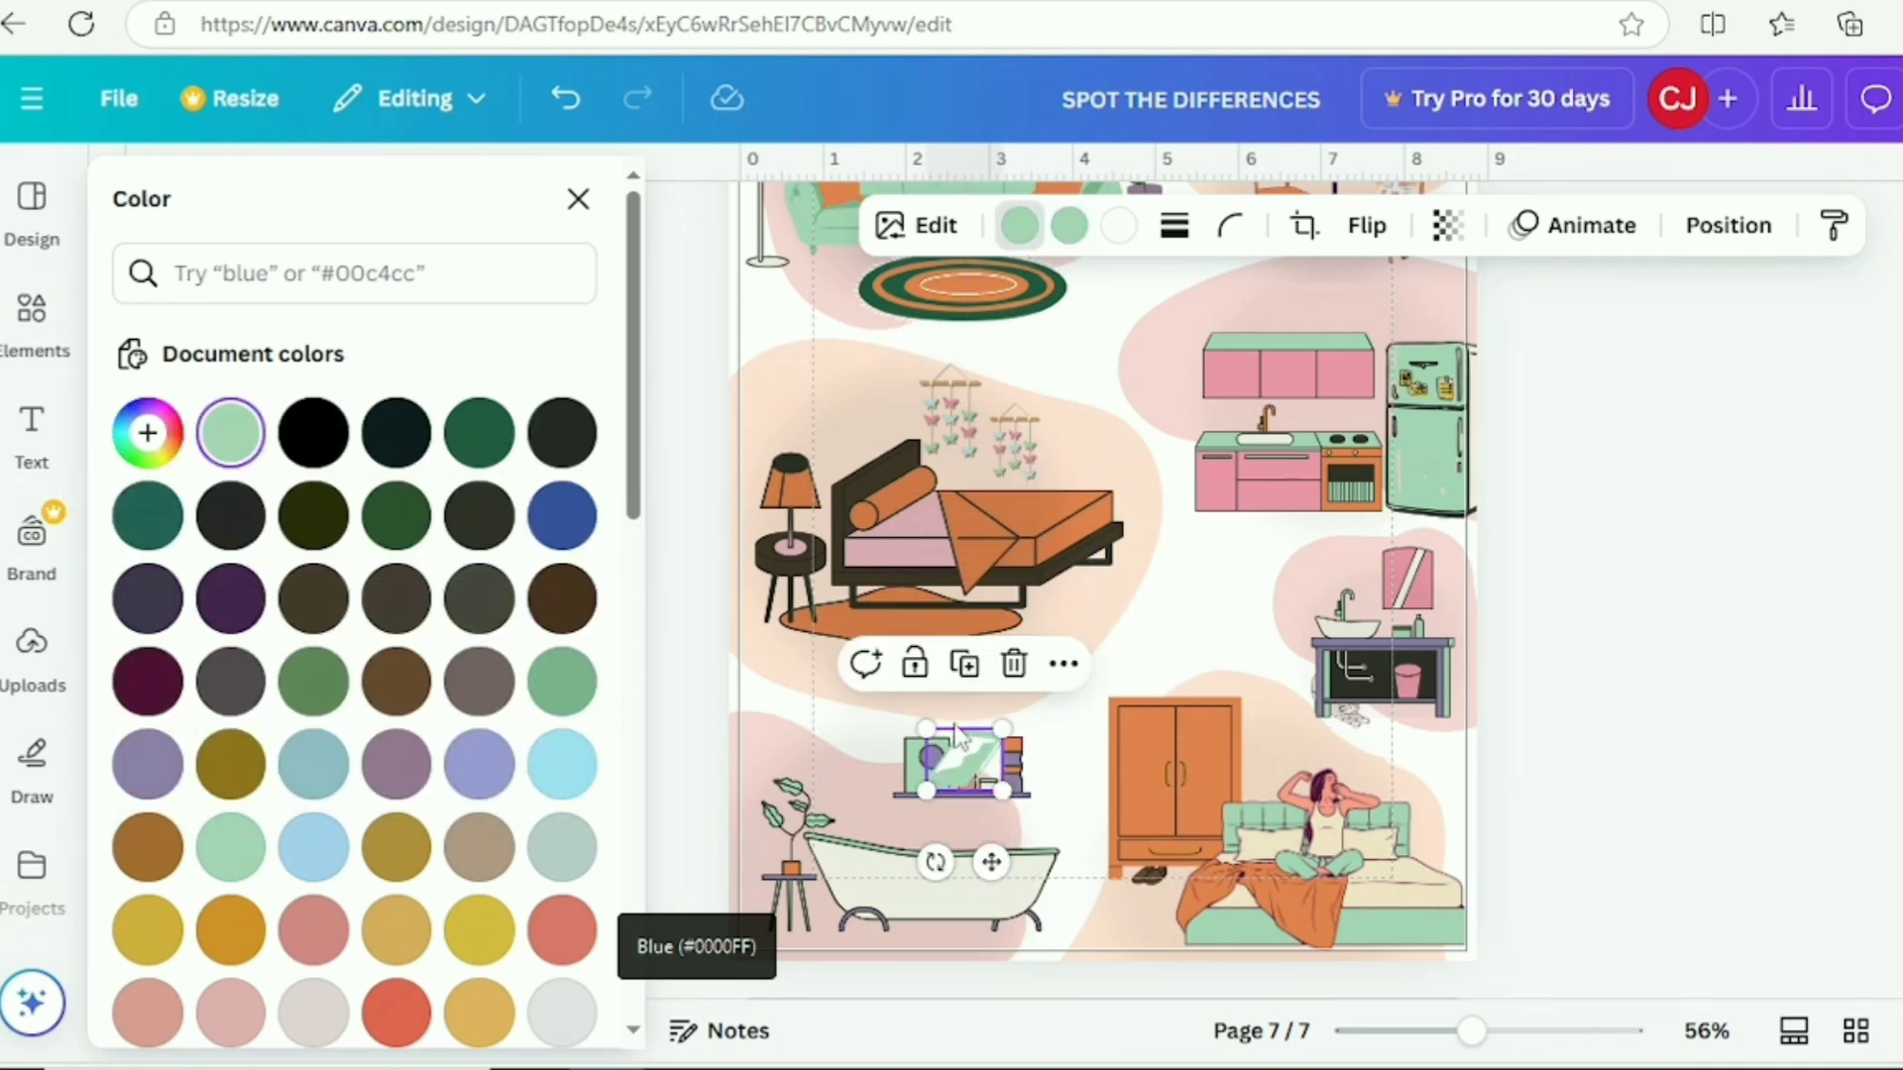
{"action": "left_click", "coordinate": [147, 432]}
{"action": "left_click", "coordinate": [227, 522]}
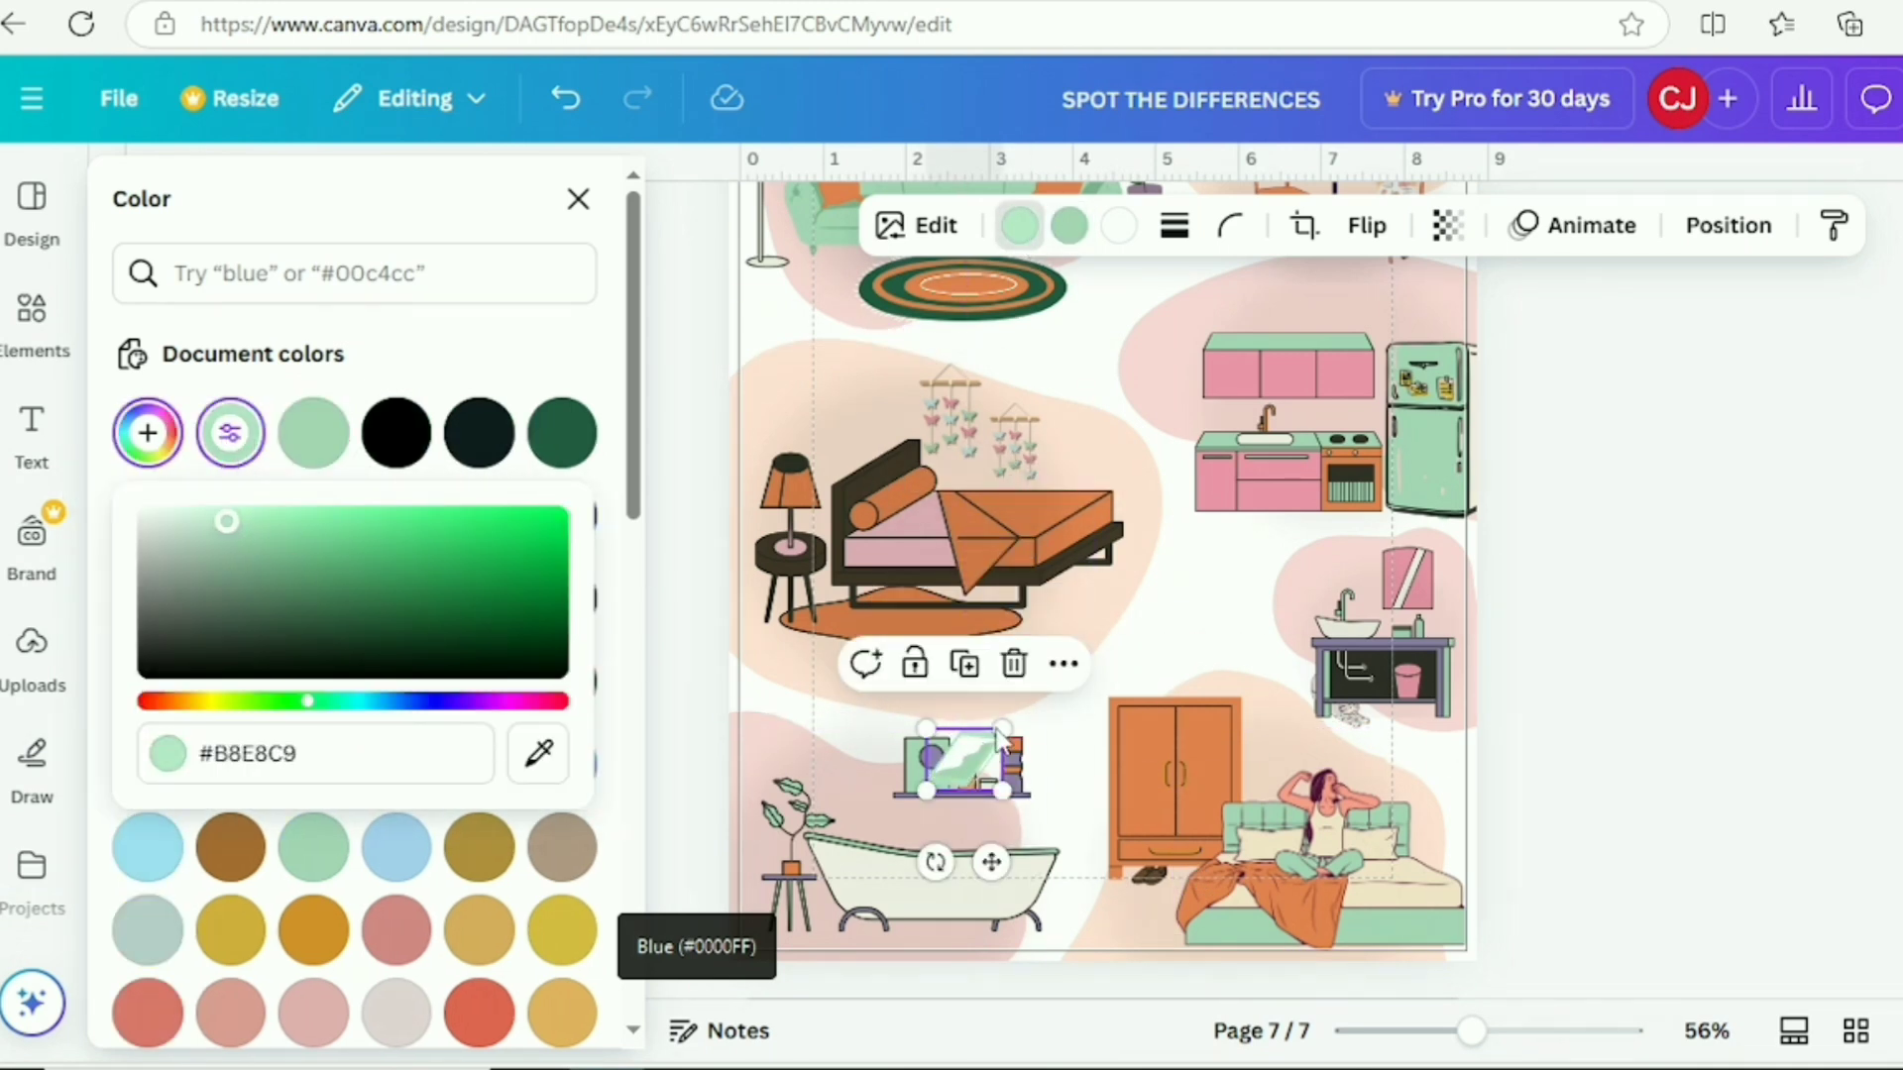
- Shrink the green phone further, fit it among the items on the bathroom shelf, and send it backward
{"action": "left_click_drag", "start_coordinate": [1003, 790], "coordinate": [976, 770]}
{"action": "left_click_drag", "start_coordinate": [952, 751], "coordinate": [951, 781]}
{"action": "left_click_drag", "start_coordinate": [976, 801], "coordinate": [965, 792]}
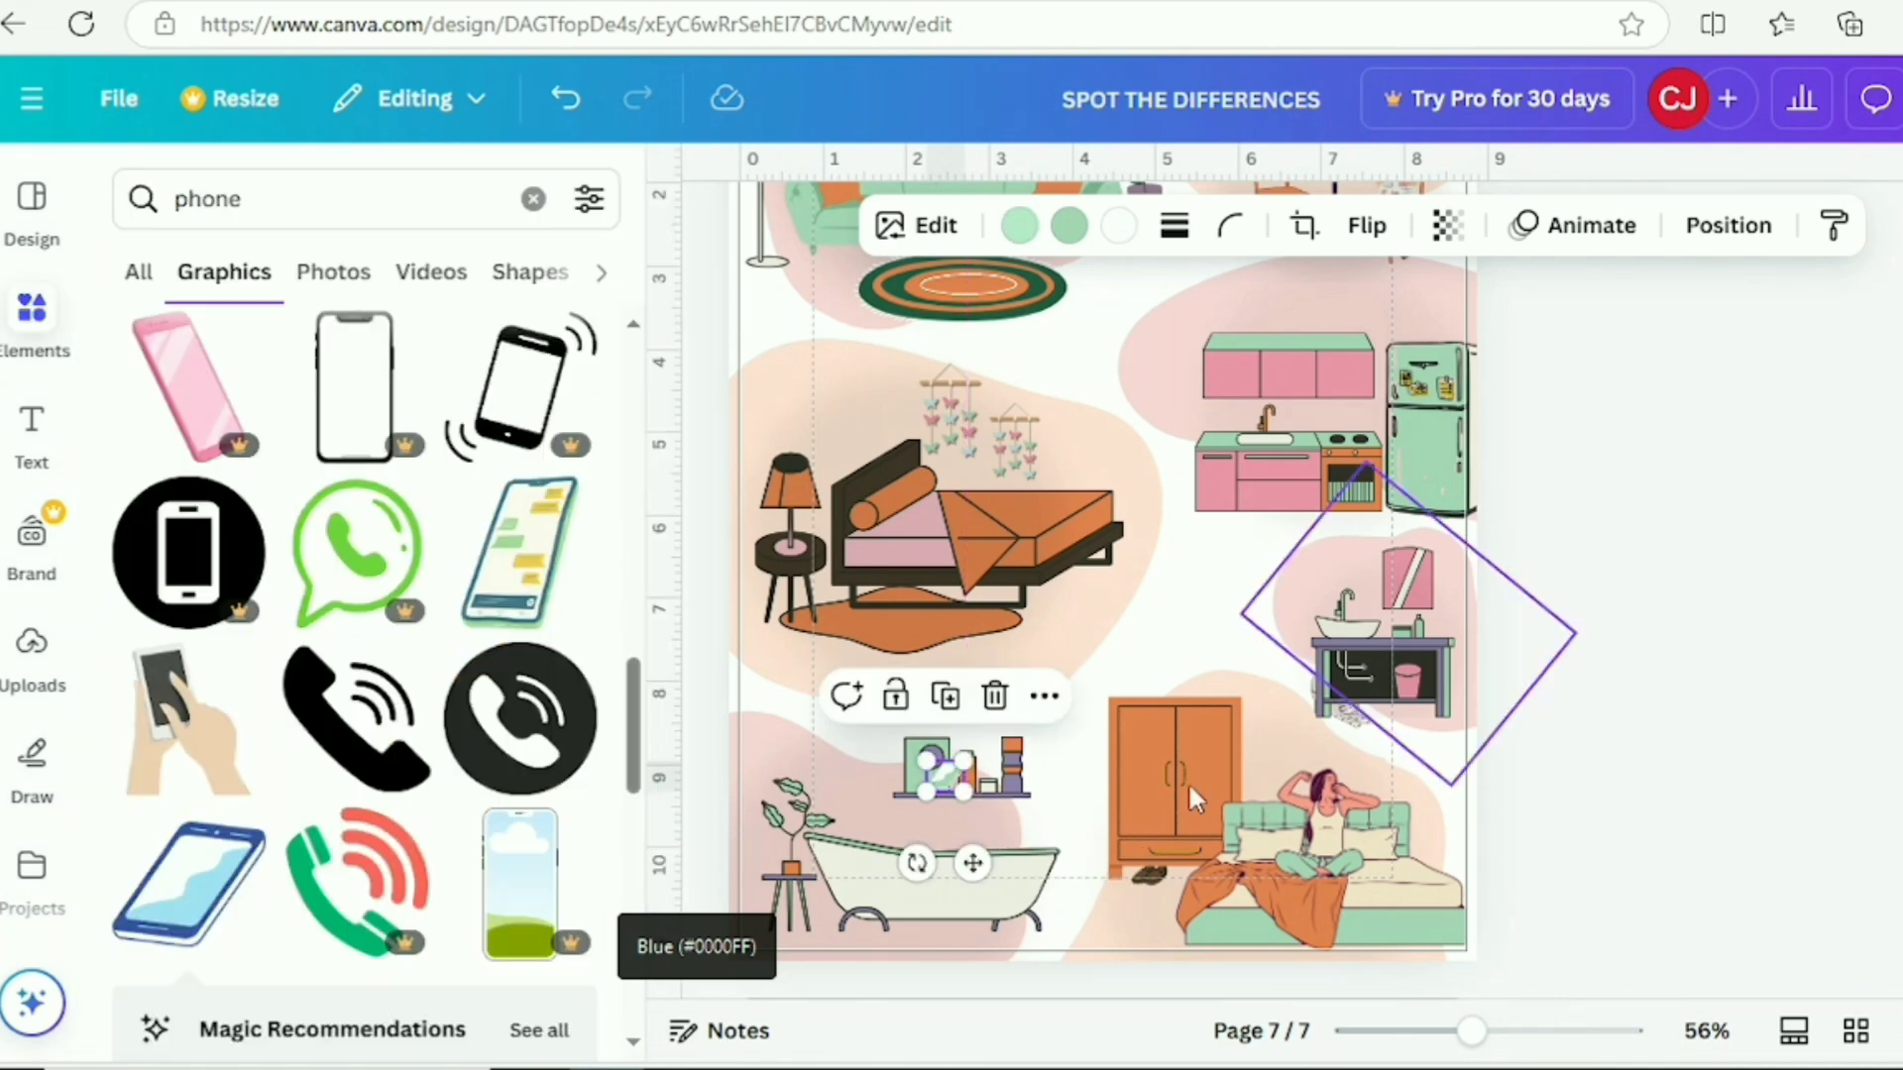
{"action": "left_click", "coordinate": [1728, 226]}
{"action": "left_click", "coordinate": [479, 361]}
{"action": "left_click", "coordinate": [1687, 572]}
- Step back and forth through the last phone edit, and fine-tune the phone's position on the bathroom shelf
{"action": "left_click", "coordinate": [566, 99]}
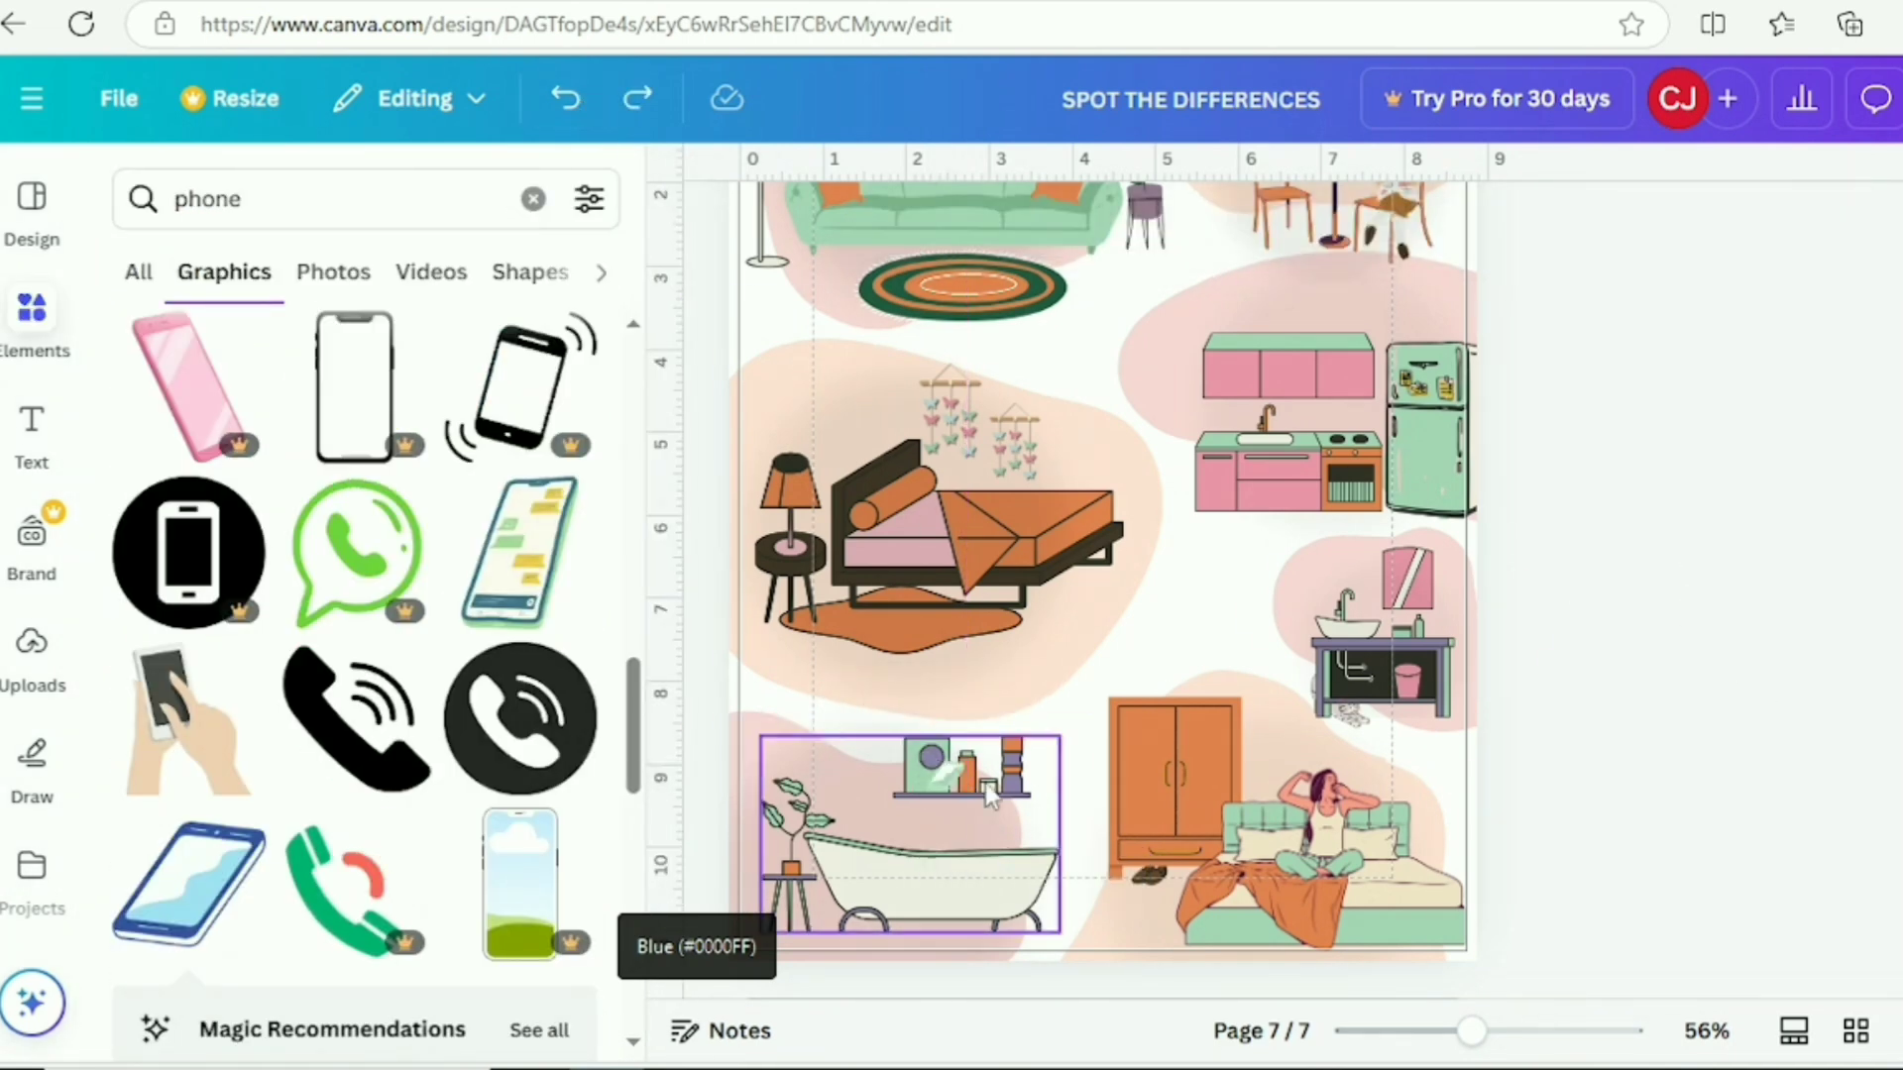
{"action": "left_click", "coordinate": [988, 793]}
{"action": "left_click", "coordinate": [637, 99]}
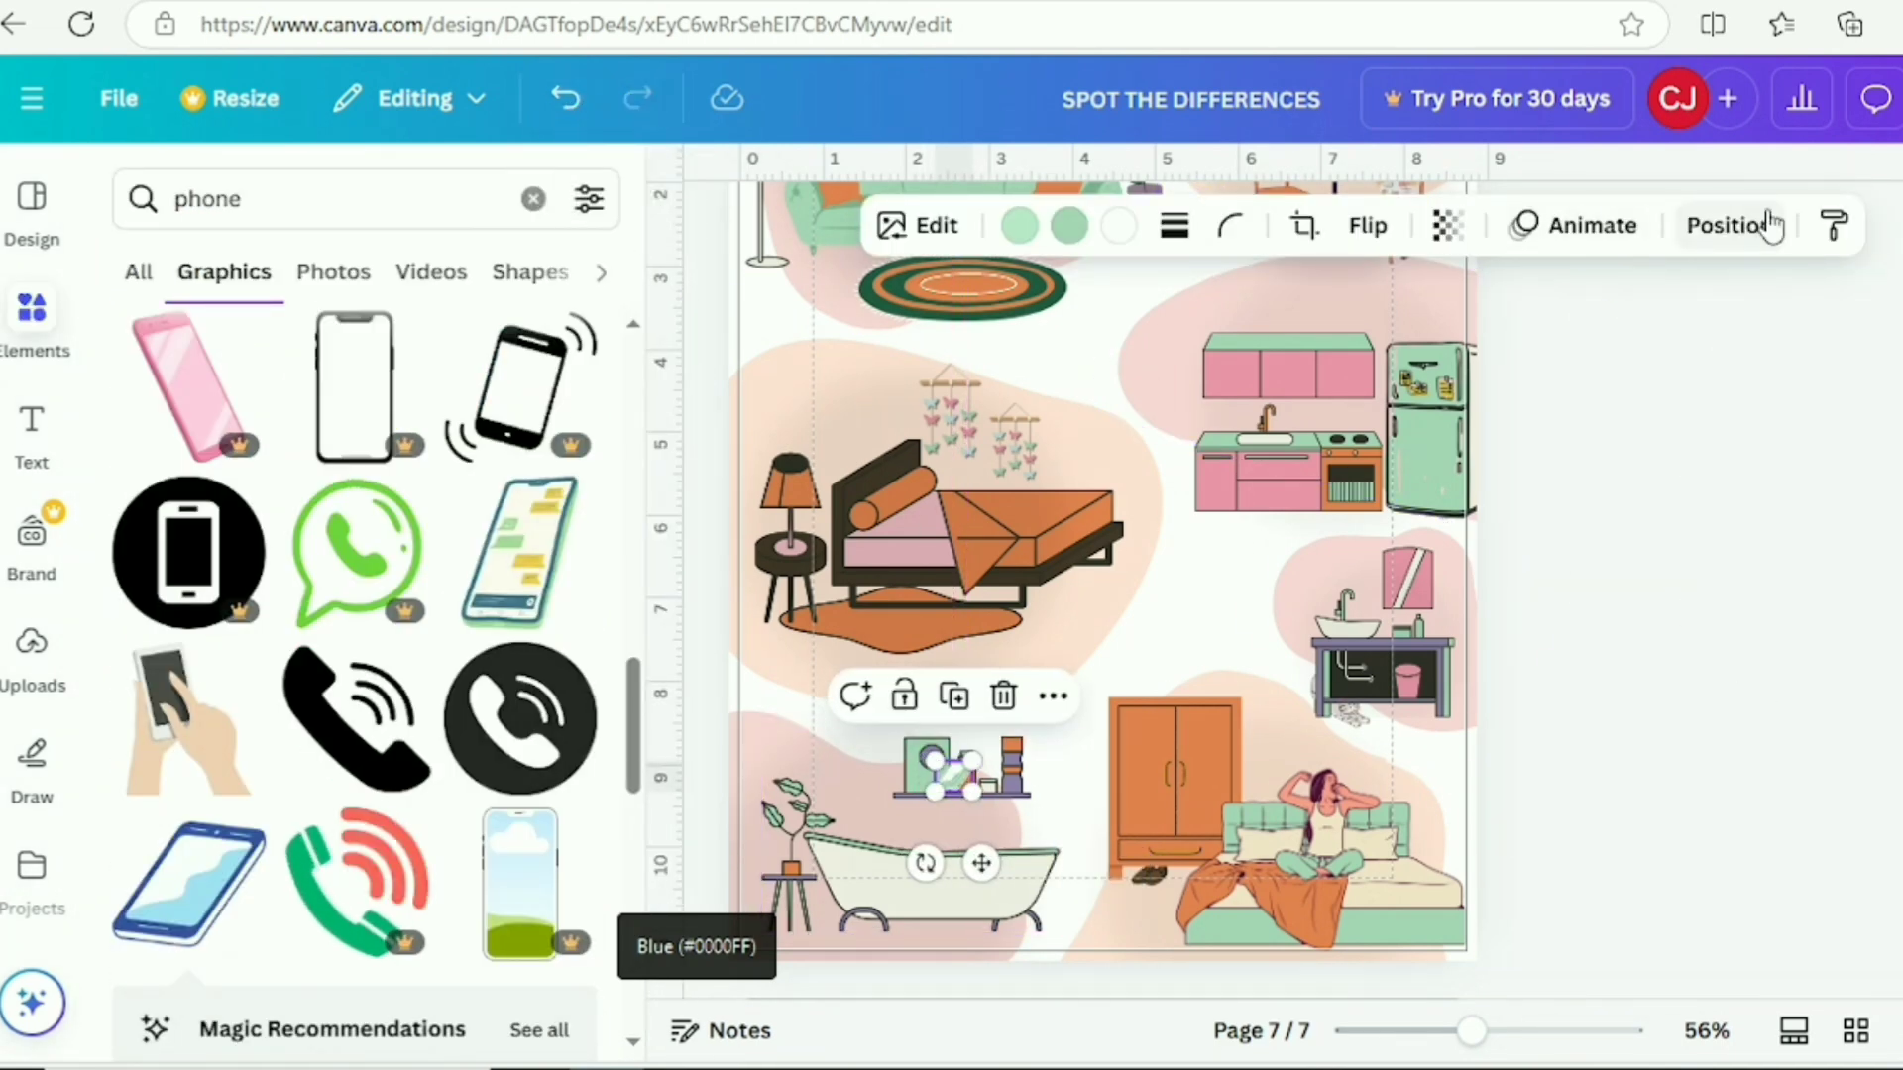
{"action": "left_click_drag", "start_coordinate": [981, 864], "coordinate": [957, 867]}
{"action": "left_click", "coordinate": [1446, 225]}
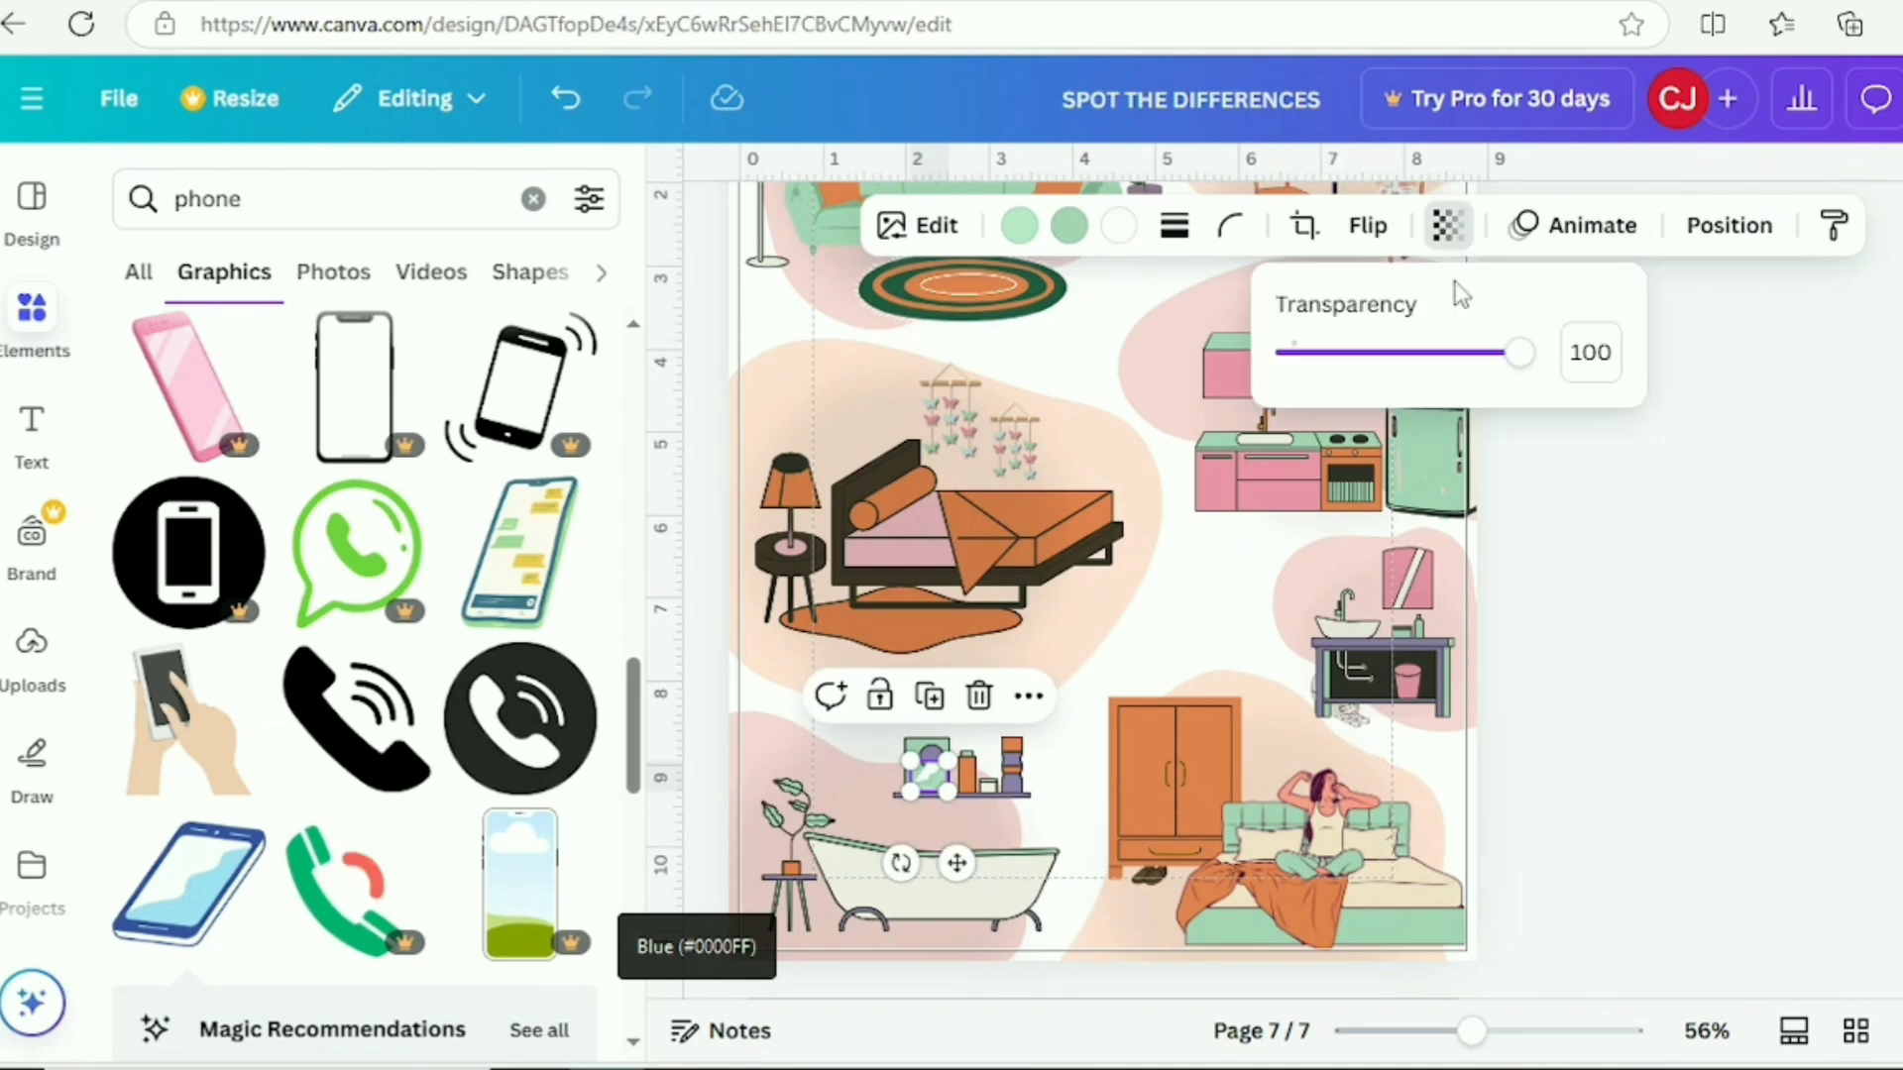
{"action": "left_click", "coordinate": [1578, 515]}
{"action": "left_click", "coordinate": [931, 777]}
{"action": "left_click_drag", "start_coordinate": [957, 863], "coordinate": [974, 865]}
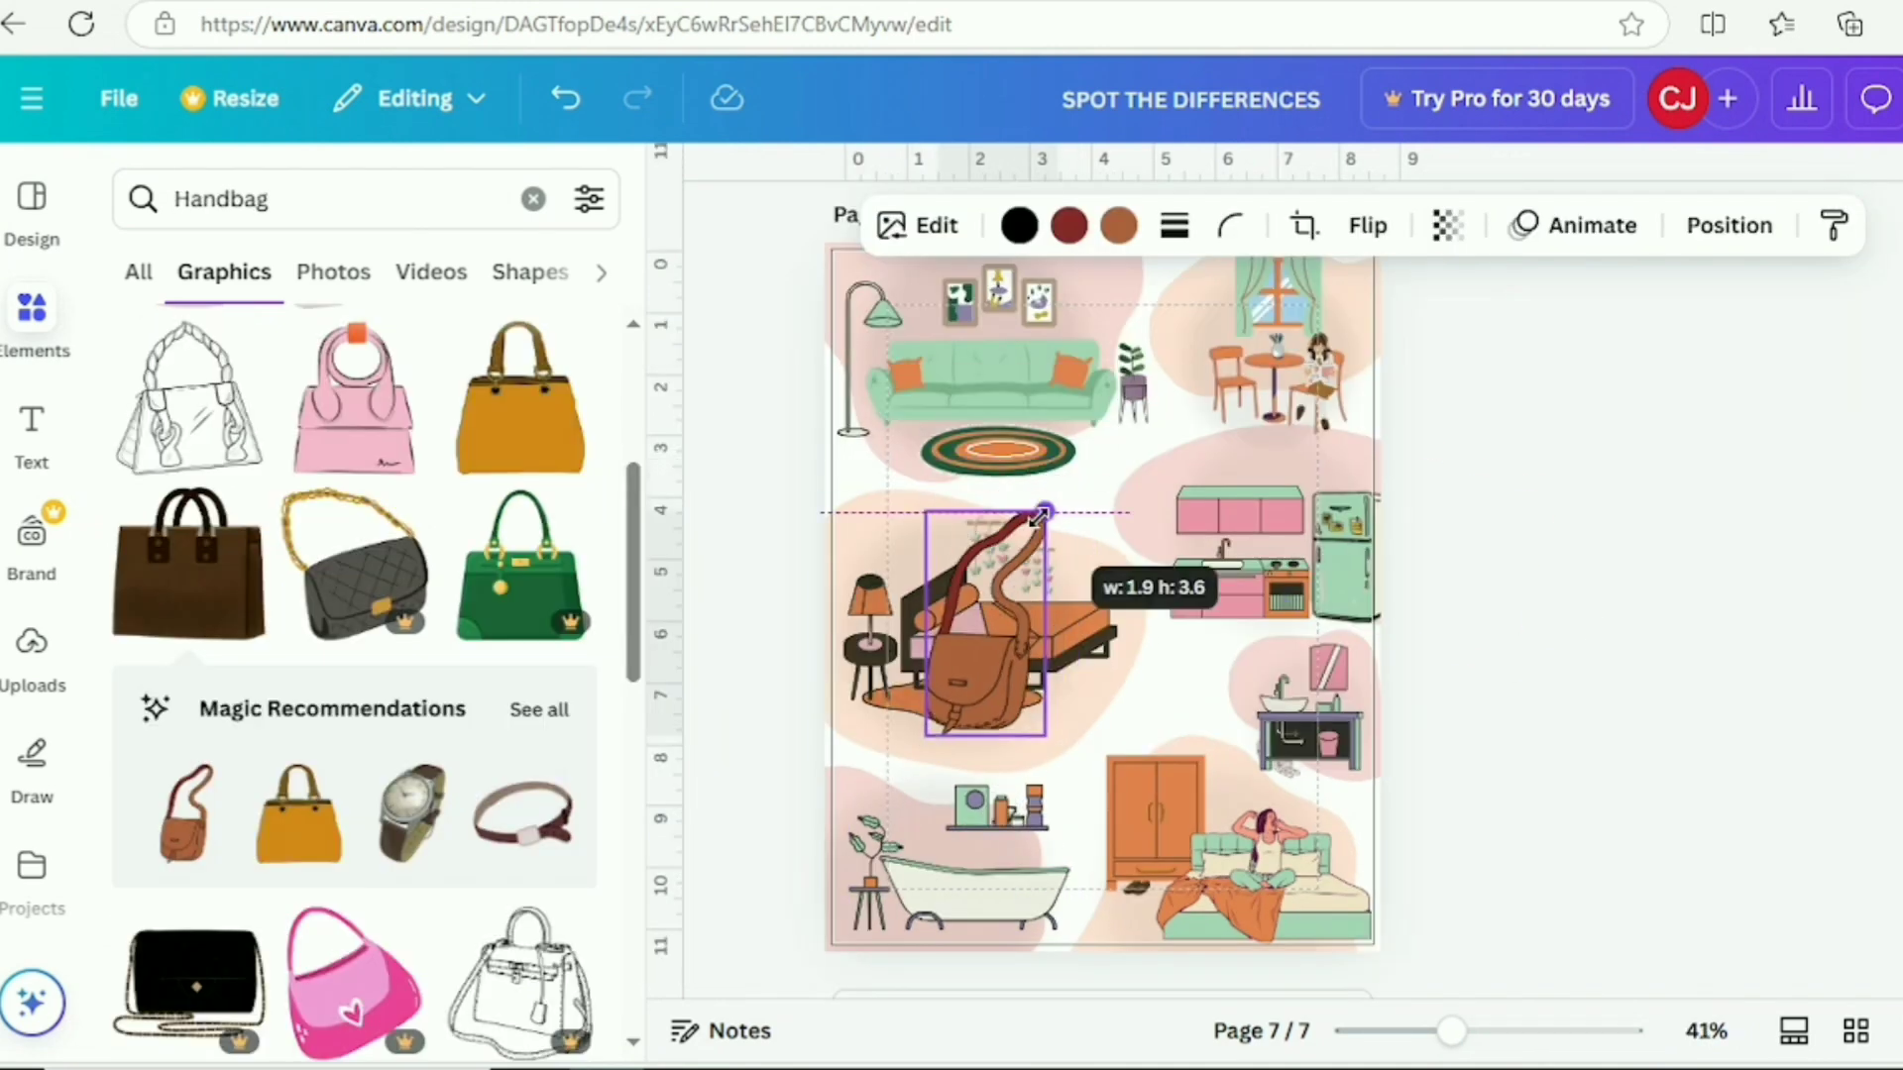
- Shrink the handbag to about 0.8 × 1.4 in, recolour its body with orange sampled from the bed, and recolour its dark red part
{"action": "left_click_drag", "start_coordinate": [1061, 544], "coordinate": [1054, 722]}
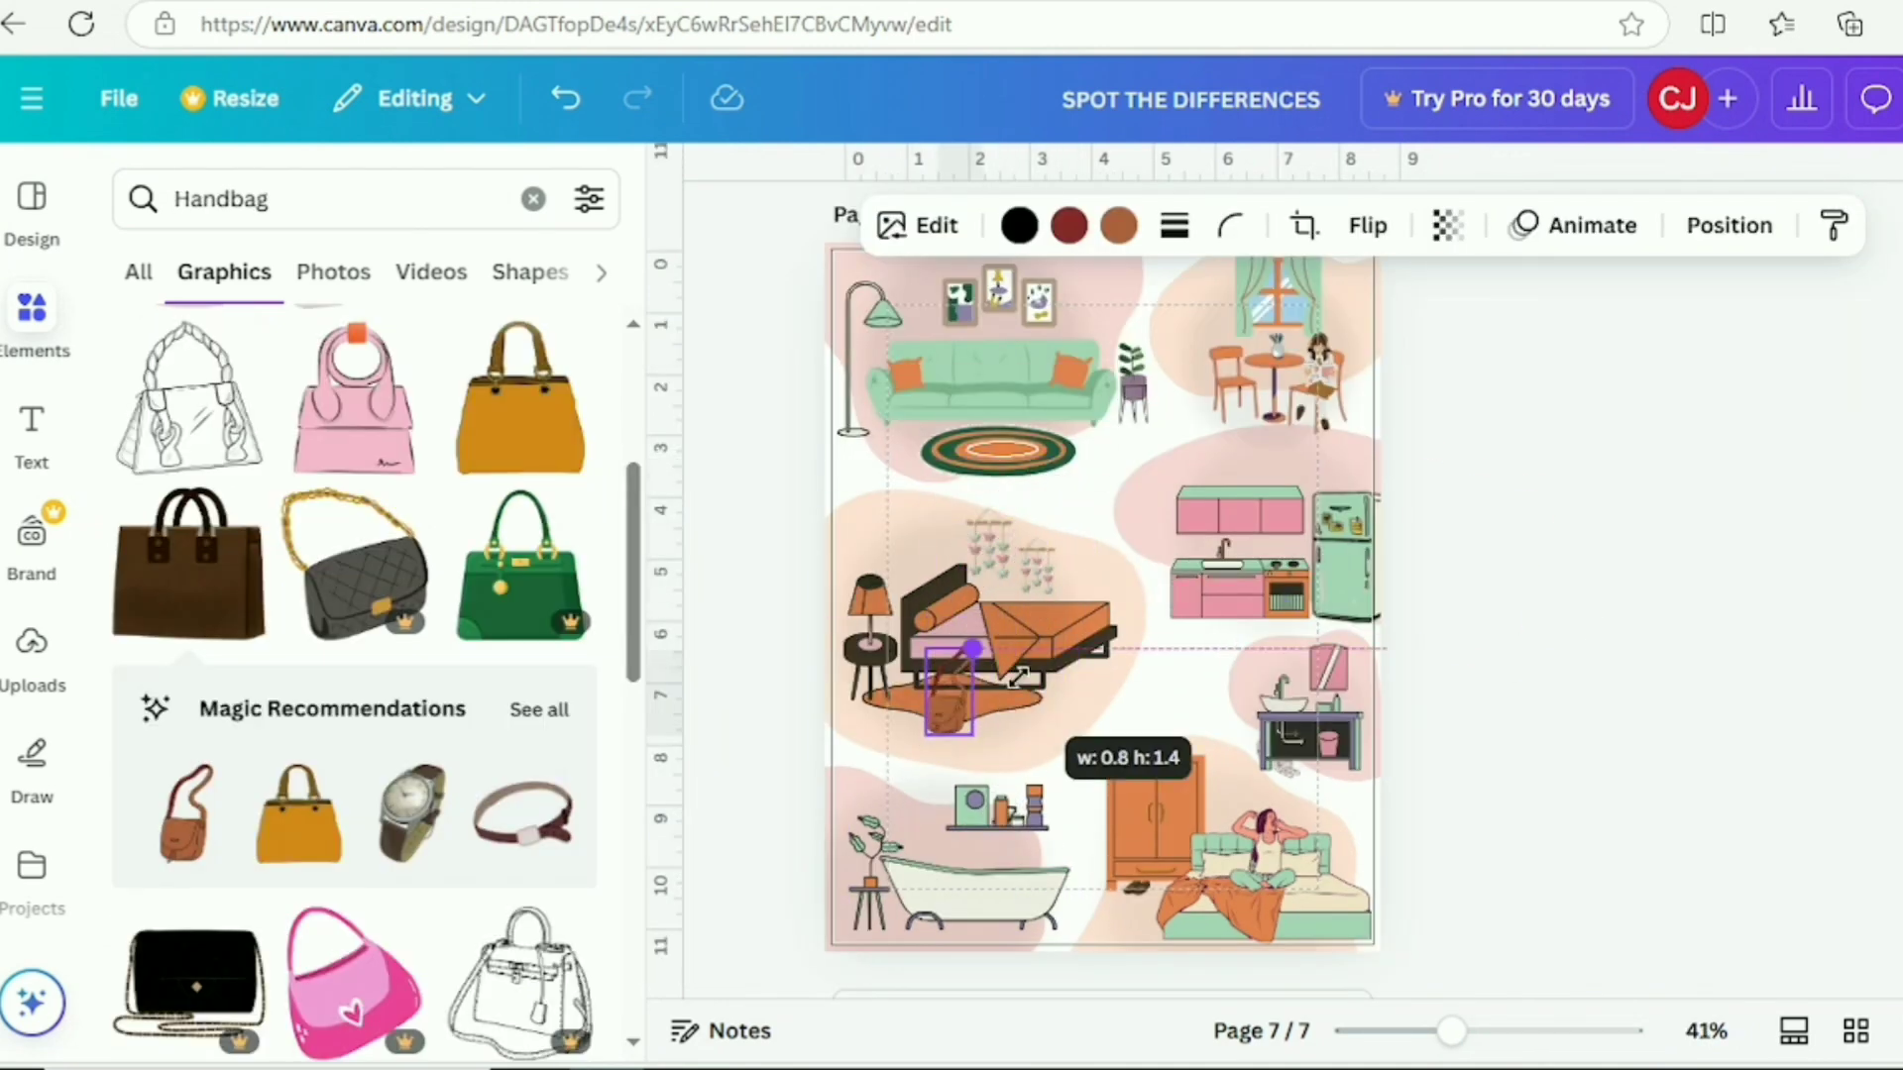
{"action": "left_click", "coordinate": [1119, 226]}
{"action": "left_click", "coordinate": [147, 433]}
{"action": "left_click", "coordinate": [538, 753]}
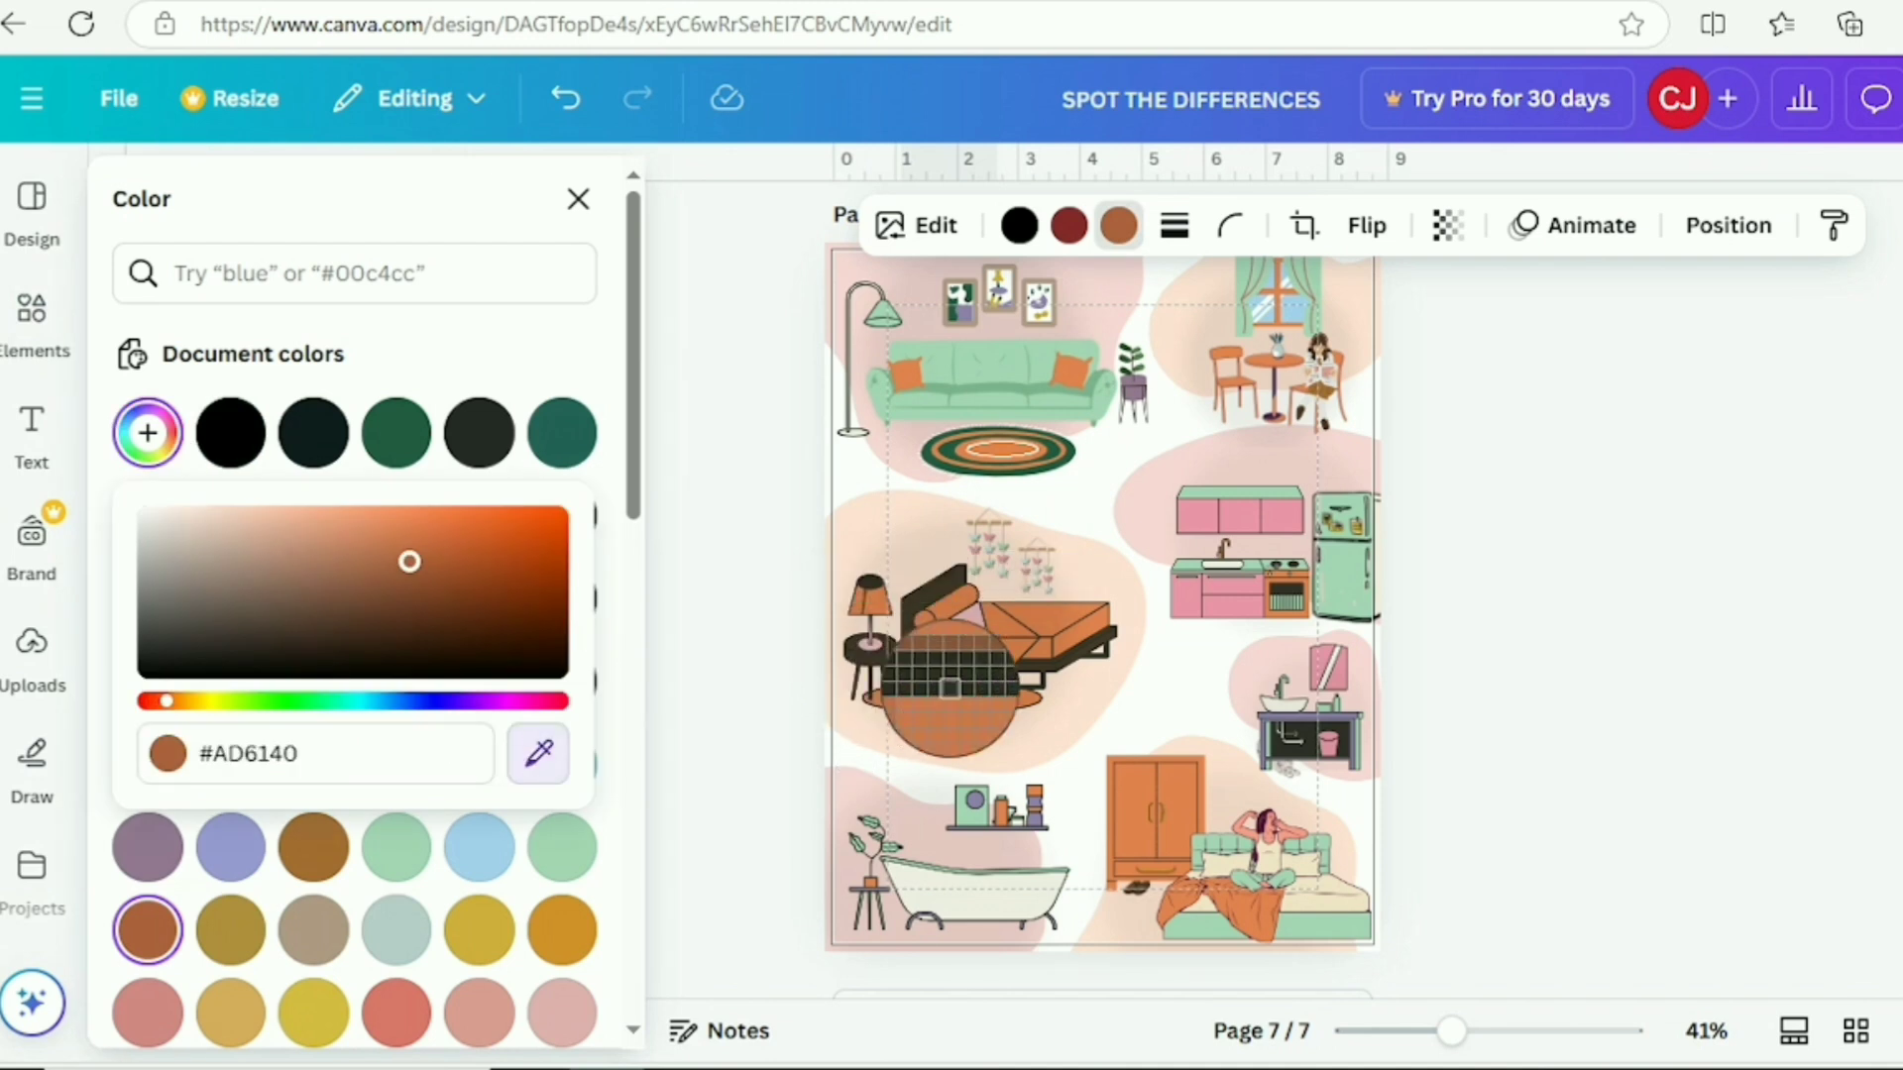
{"action": "left_click", "coordinate": [999, 654]}
{"action": "left_click_drag", "start_coordinate": [937, 698], "coordinate": [1115, 697]}
{"action": "left_click", "coordinate": [1070, 226]}
{"action": "left_click", "coordinate": [147, 929]}
- Adjust the handbag's layer order, flip it, and reposition it by the bed
{"action": "left_click", "coordinate": [1728, 226]}
{"action": "left_click", "coordinate": [475, 369]}
{"action": "left_click", "coordinate": [298, 363]}
{"action": "left_click", "coordinate": [511, 369]}
{"action": "left_click", "coordinate": [1367, 226]}
{"action": "left_click", "coordinate": [1364, 315]}
{"action": "left_click", "coordinate": [1488, 374]}
{"action": "left_click_drag", "start_coordinate": [938, 710], "coordinate": [940, 654]}
{"action": "left_click", "coordinate": [1366, 226]}
{"action": "left_click", "coordinate": [1387, 306]}
{"action": "mouse_move", "coordinate": [1011, 785]}
{"action": "left_mouse_down"}
{"action": "mouse_move", "coordinate": [970, 776]}
{"action": "mouse_move", "coordinate": [998, 762]}
{"action": "left_mouse_up"}
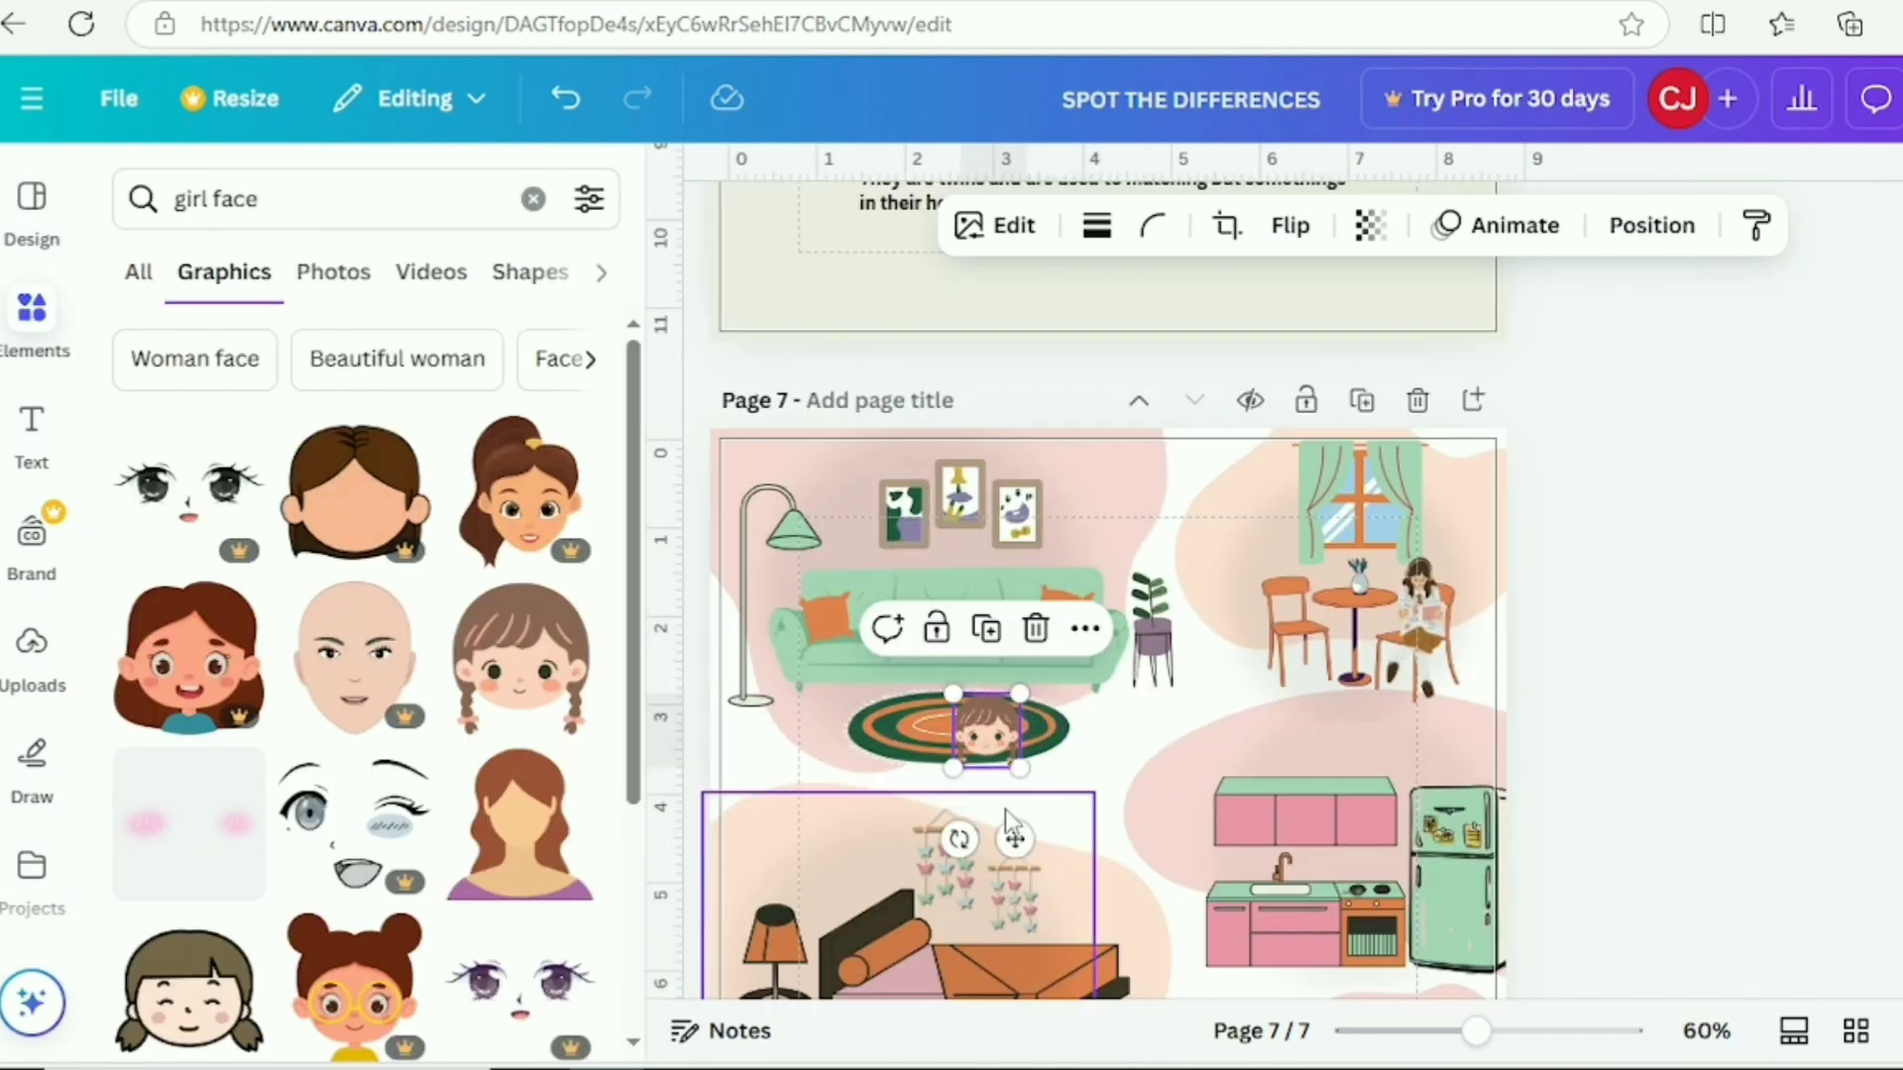
- Place the girl face graphic in the dining-area window at about 0.45 × 0.5 in and bring it to the front
{"action": "left_click_drag", "start_coordinate": [1005, 808], "coordinate": [1338, 527]}
{"action": "left_click_drag", "start_coordinate": [1364, 489], "coordinate": [1338, 518]}
{"action": "left_click_drag", "start_coordinate": [1319, 540], "coordinate": [1392, 528]}
{"action": "left_click", "coordinate": [1651, 226]}
{"action": "left_click", "coordinate": [549, 366]}
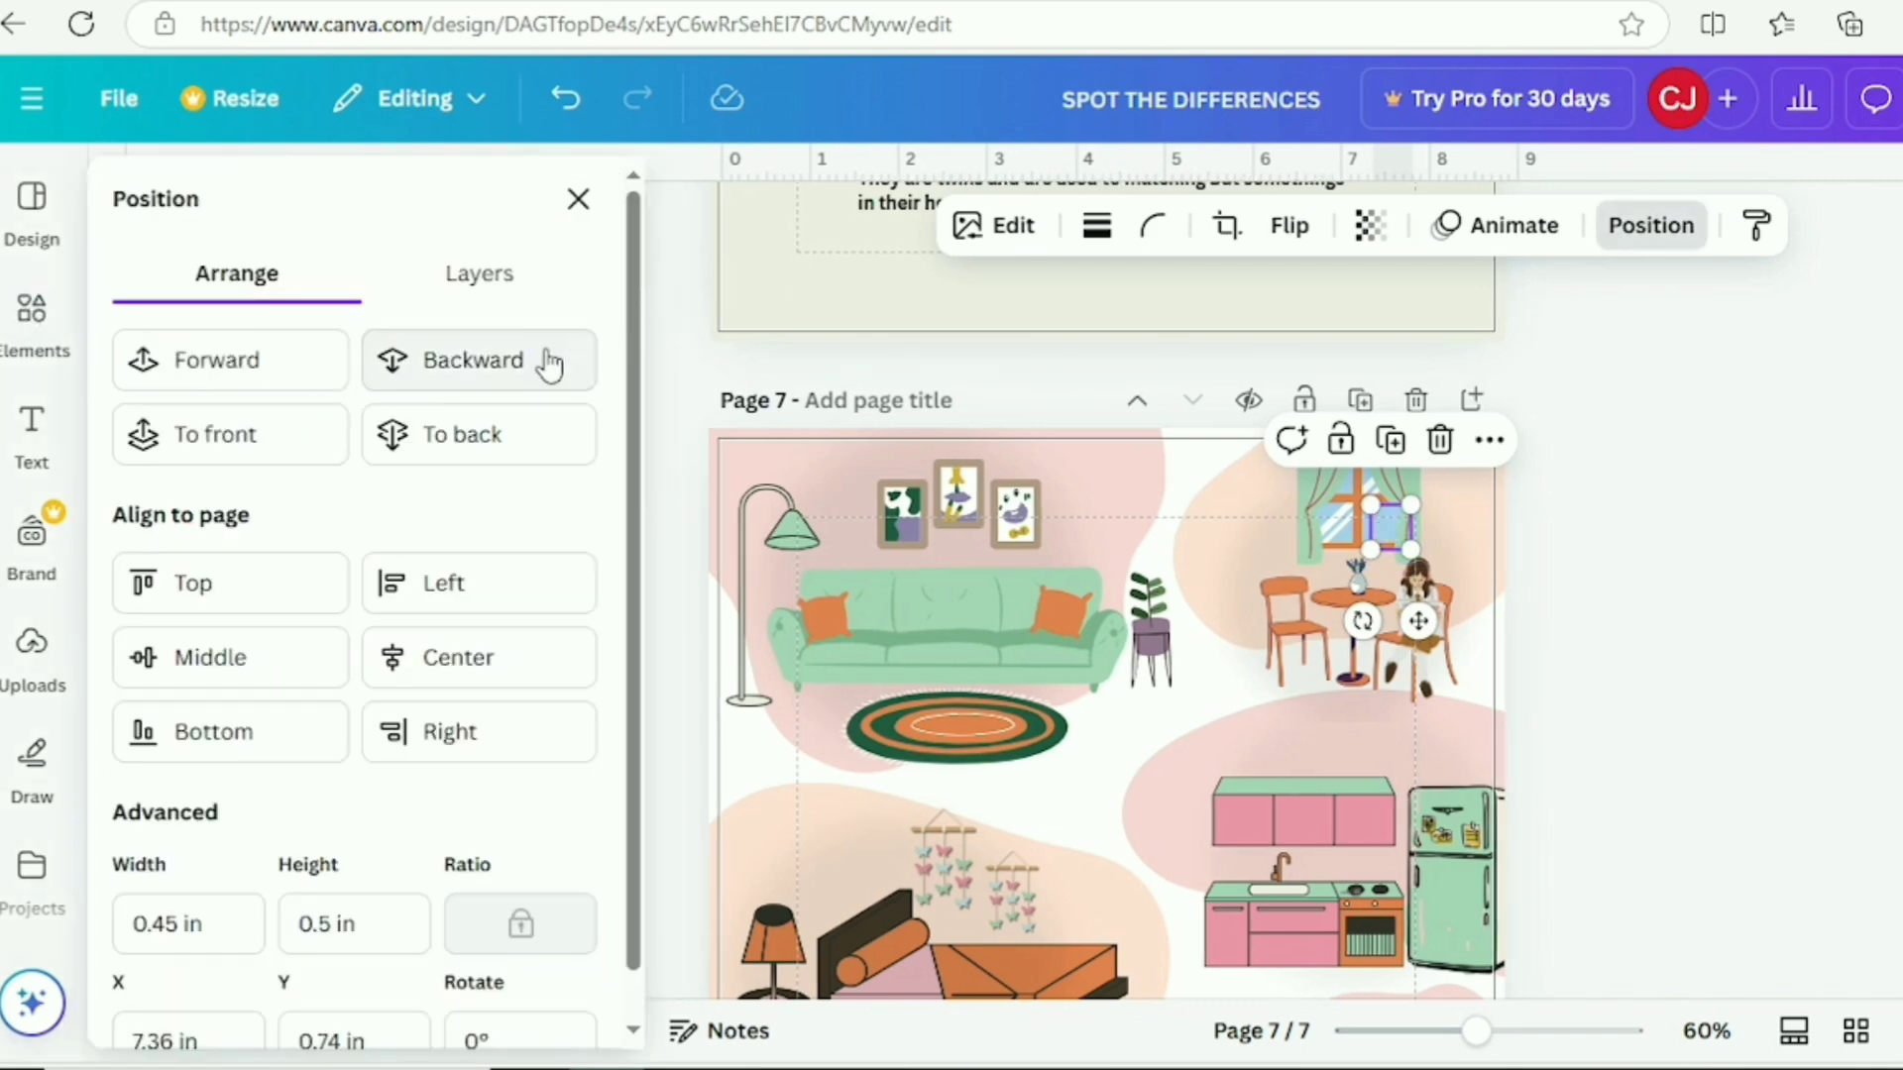
{"action": "left_click", "coordinate": [332, 373]}
{"action": "left_click_drag", "start_coordinate": [1417, 620], "coordinate": [1408, 620]}
{"action": "left_click_drag", "start_coordinate": [1388, 545], "coordinate": [1389, 554]}
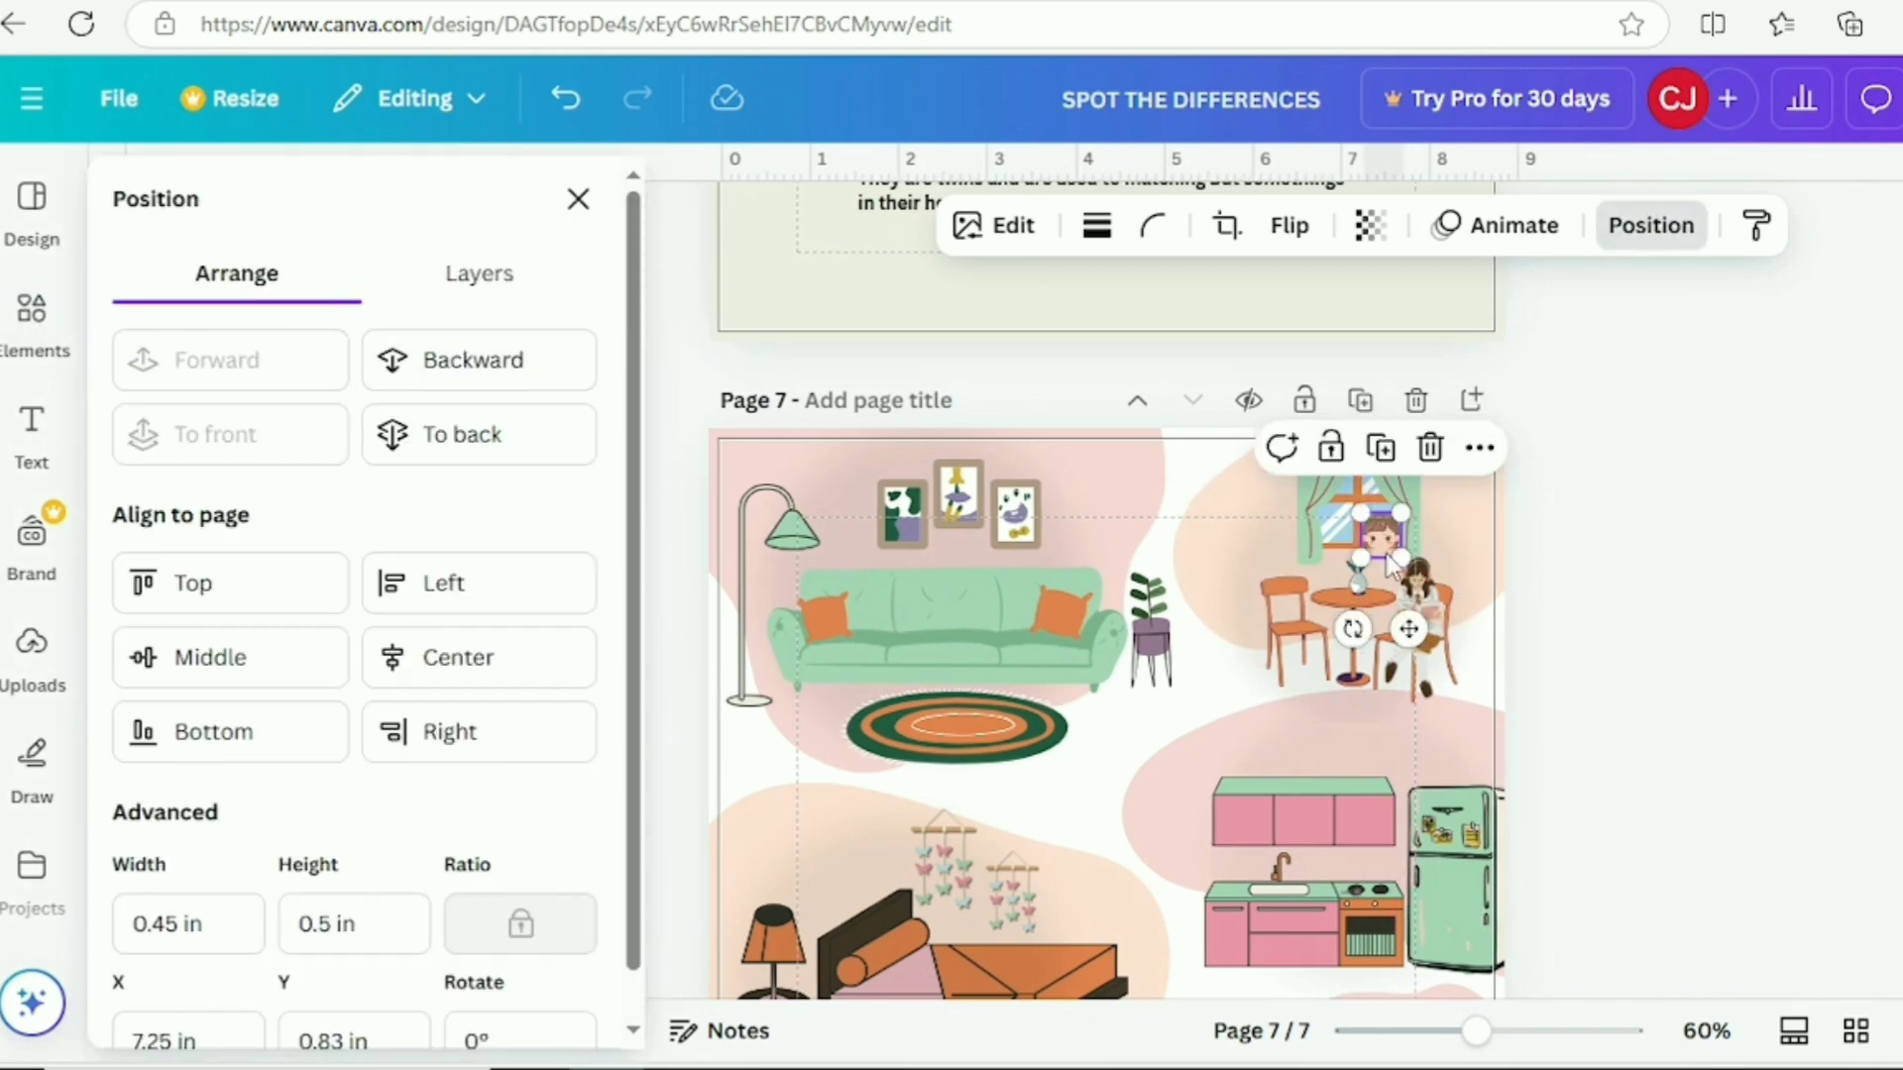
- Shrink the girl face to about 0.37 × 0.41 in, lower its opacity, and nudge it up inside the window
{"action": "left_click", "coordinate": [1679, 584]}
{"action": "left_click_drag", "start_coordinate": [1478, 1031], "coordinate": [1518, 1032]}
{"action": "left_click_drag", "start_coordinate": [1870, 499], "coordinate": [1870, 508]}
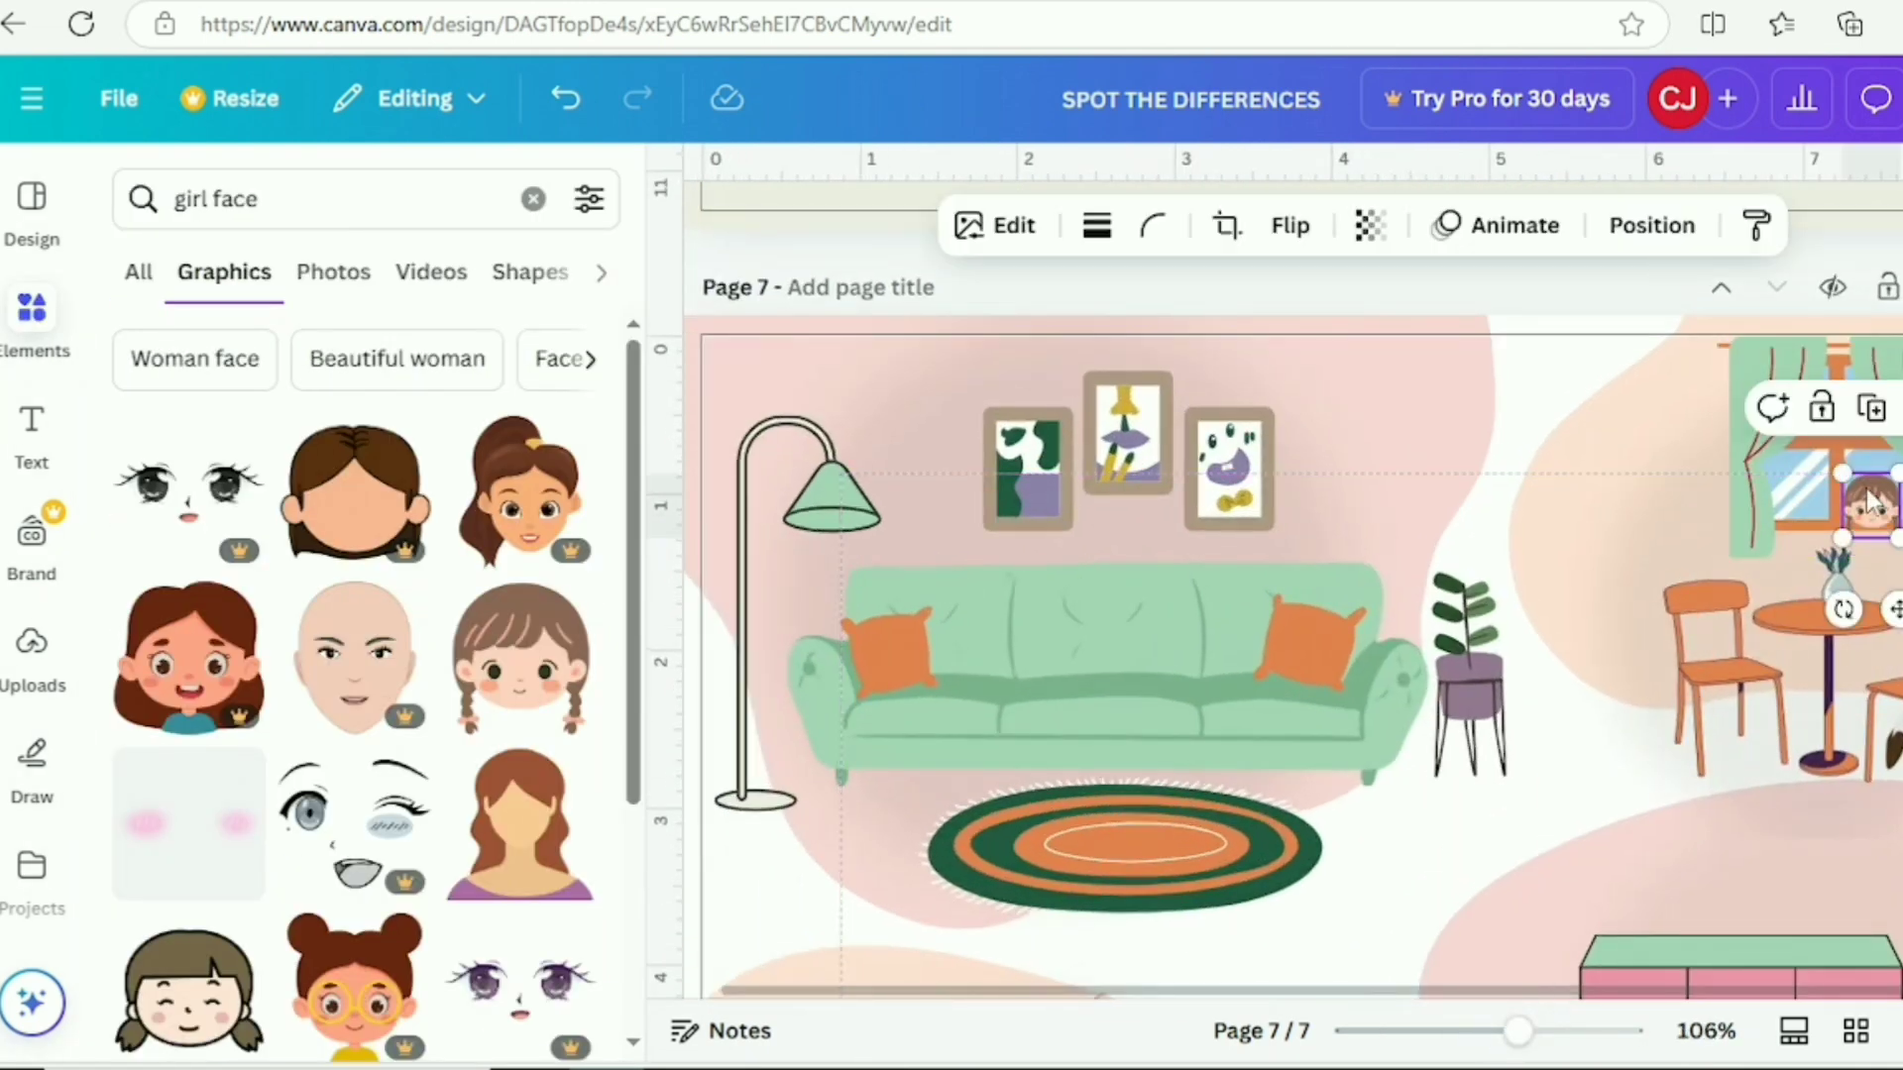
{"action": "left_click", "coordinate": [1651, 226]}
{"action": "left_click", "coordinate": [1370, 226]}
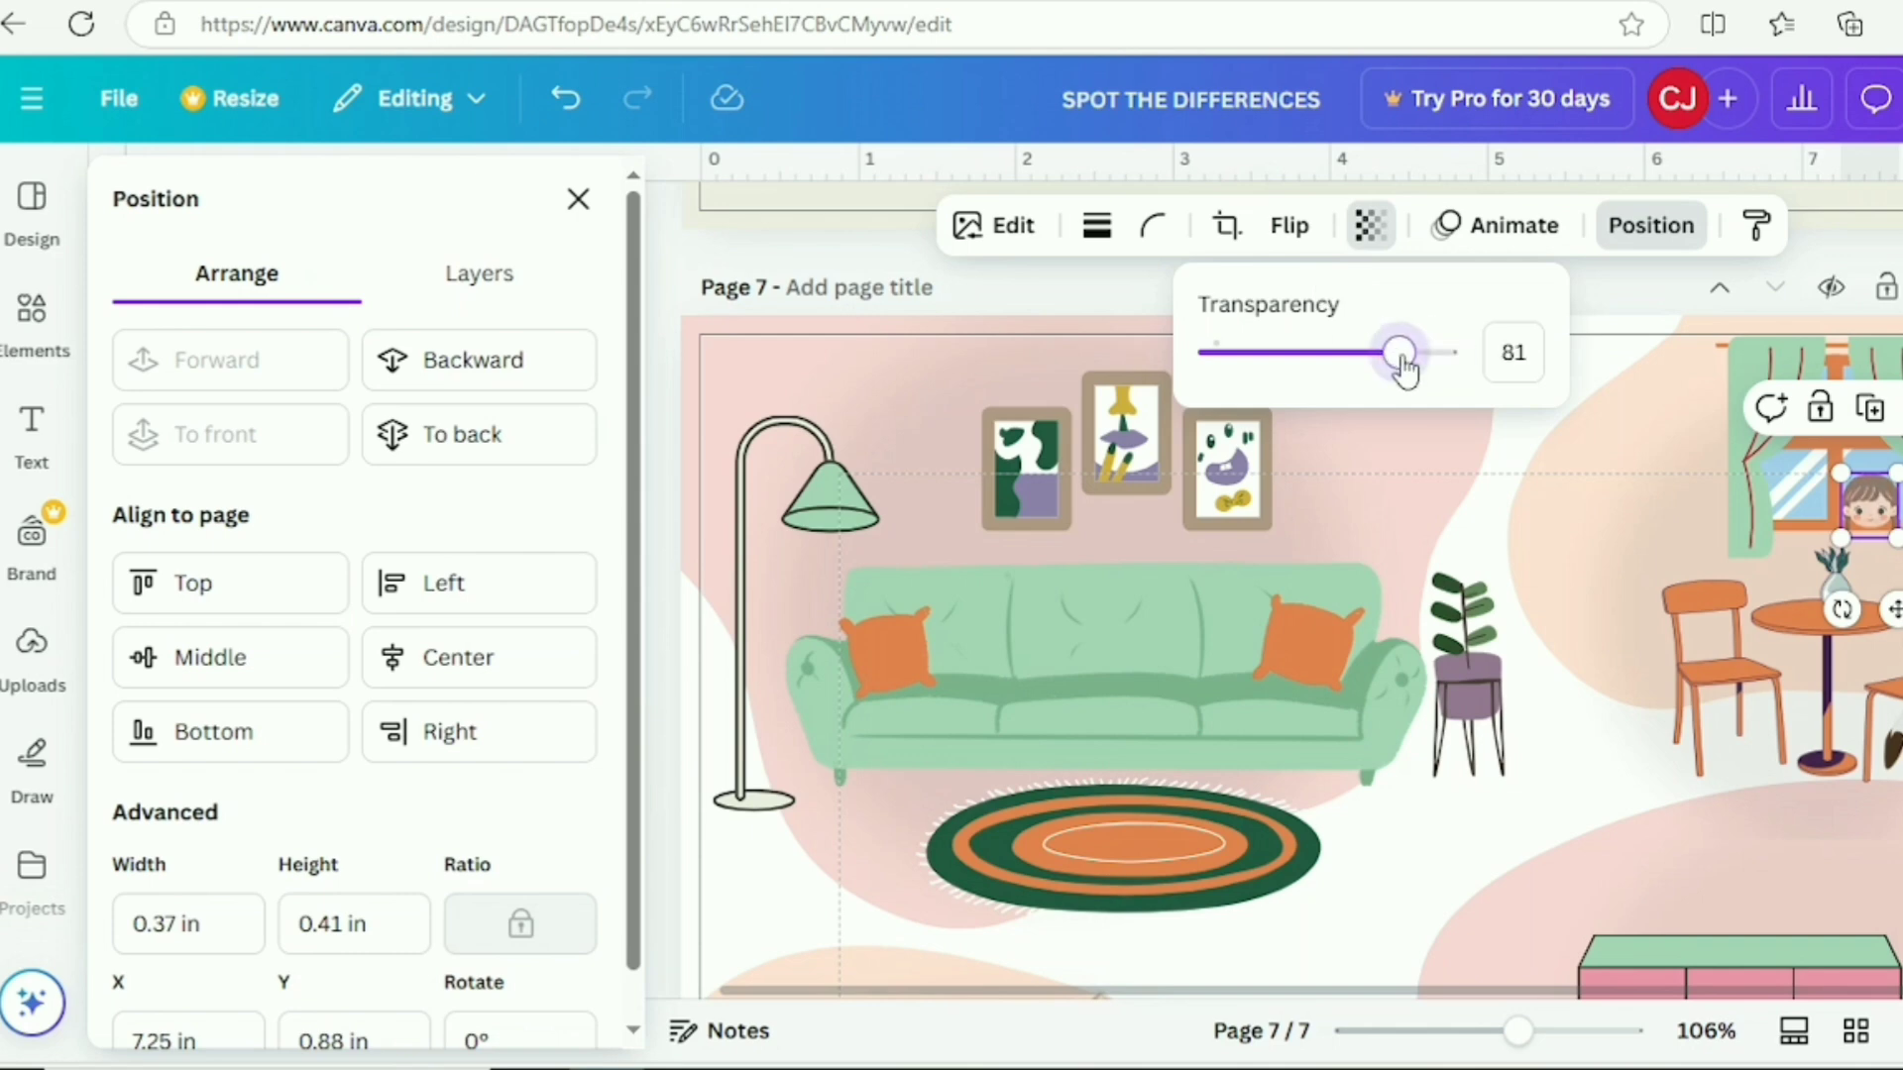
{"action": "left_click_drag", "start_coordinate": [1897, 609], "coordinate": [1897, 601]}
{"action": "left_click", "coordinate": [1649, 228]}
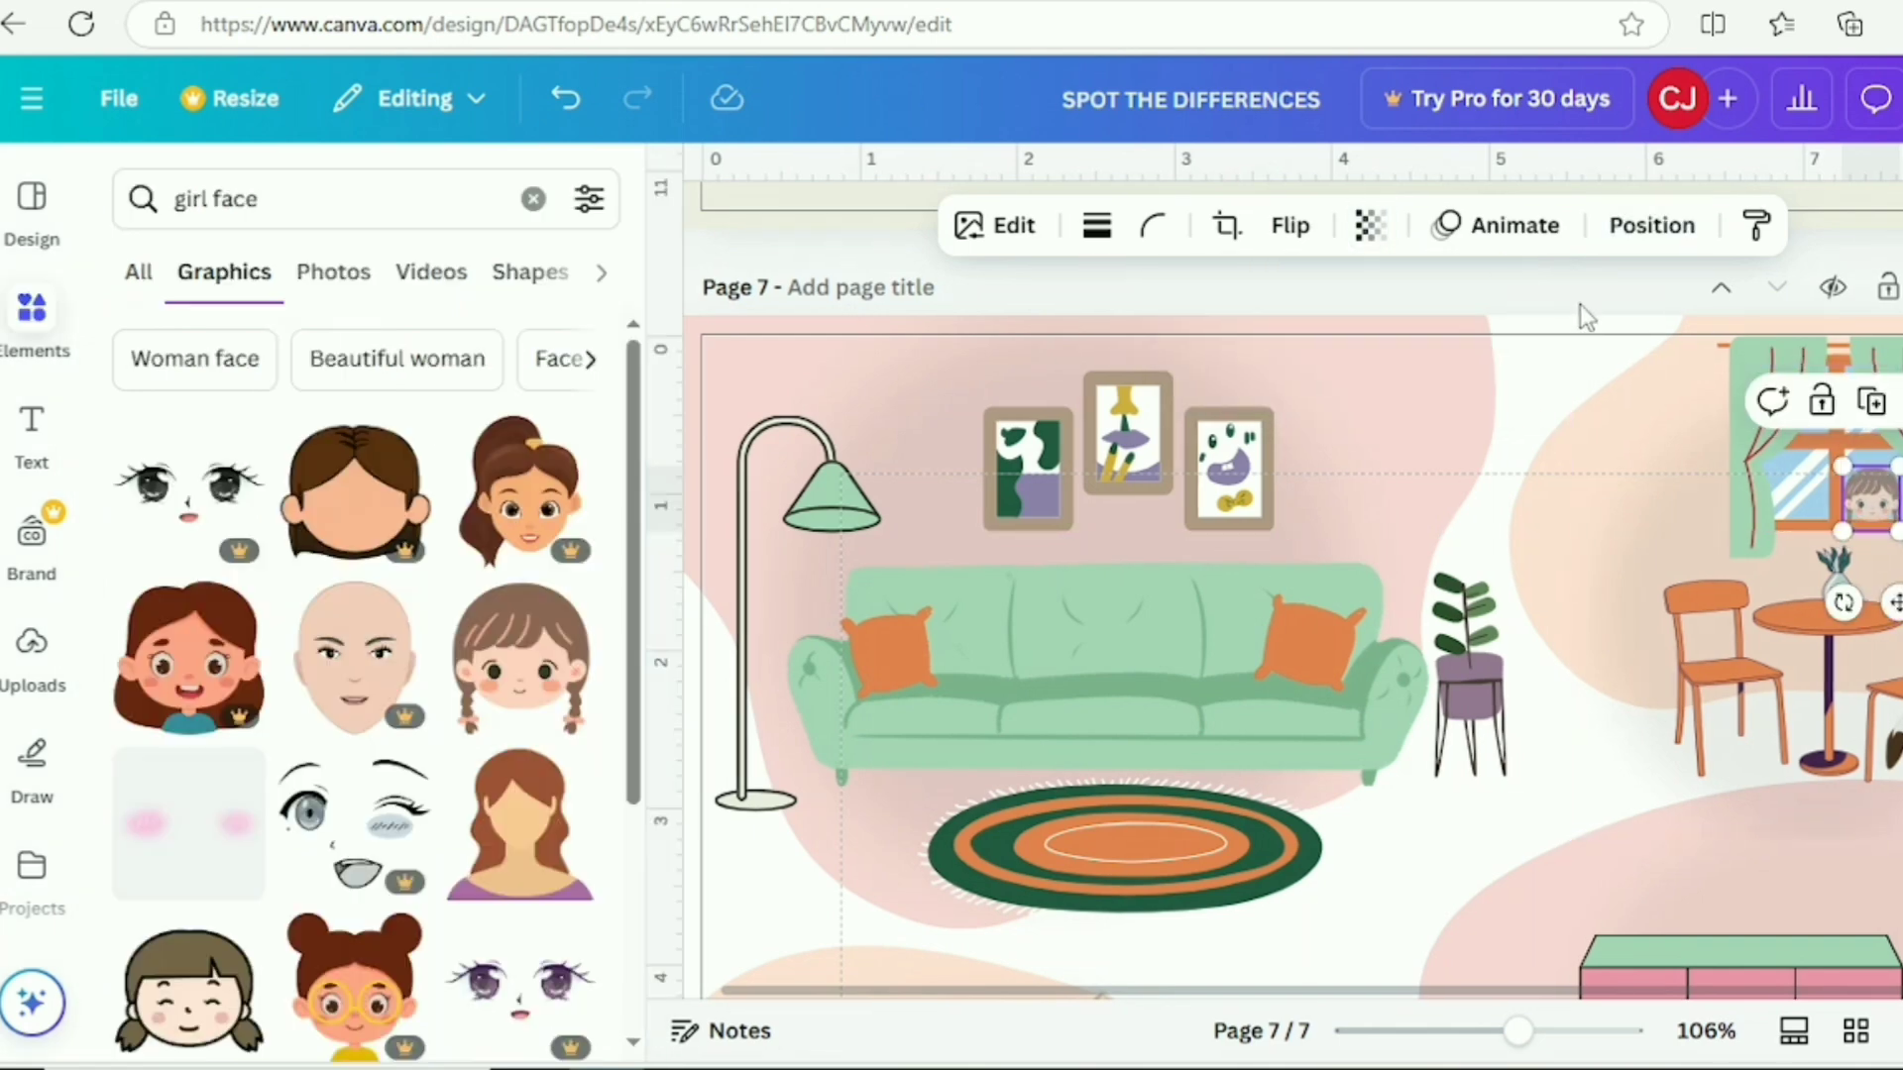
{"action": "left_click_drag", "start_coordinate": [1517, 1032], "coordinate": [1461, 1032]}
{"action": "left_click", "coordinate": [1675, 721]}
- Shrink the I love NY T-shirt graphic to a tiny size and place it on the side of the bathtub
{"action": "scroll", "coordinate": [1100, 594], "scroll_direction": "down", "scroll_amount": 3}
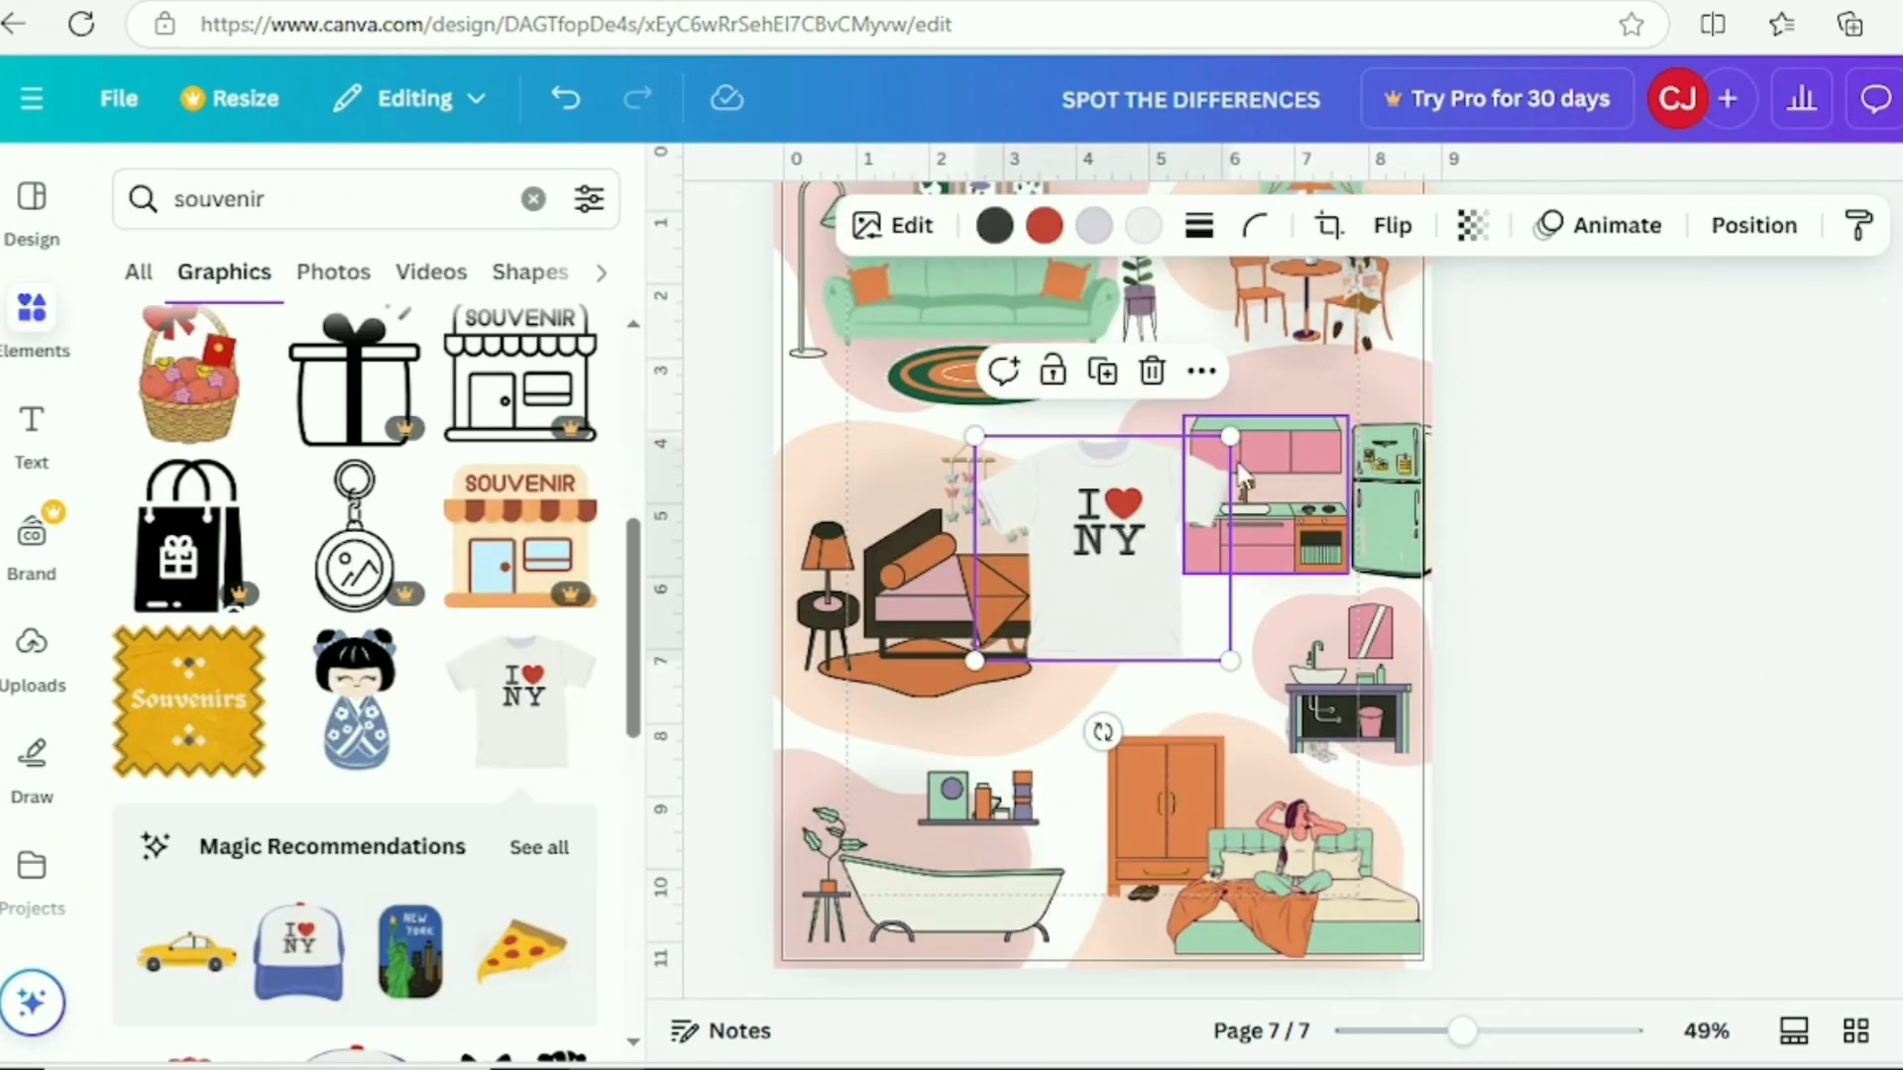
{"action": "left_click_drag", "start_coordinate": [1232, 426], "coordinate": [1115, 932]}
{"action": "left_click_drag", "start_coordinate": [1102, 872], "coordinate": [1098, 864]}
{"action": "left_click", "coordinate": [1593, 769]}
- Add the New York Statue of Liberty graphic, shrink it to a tiny size, and place it on the fridge
{"action": "left_click", "coordinate": [410, 951]}
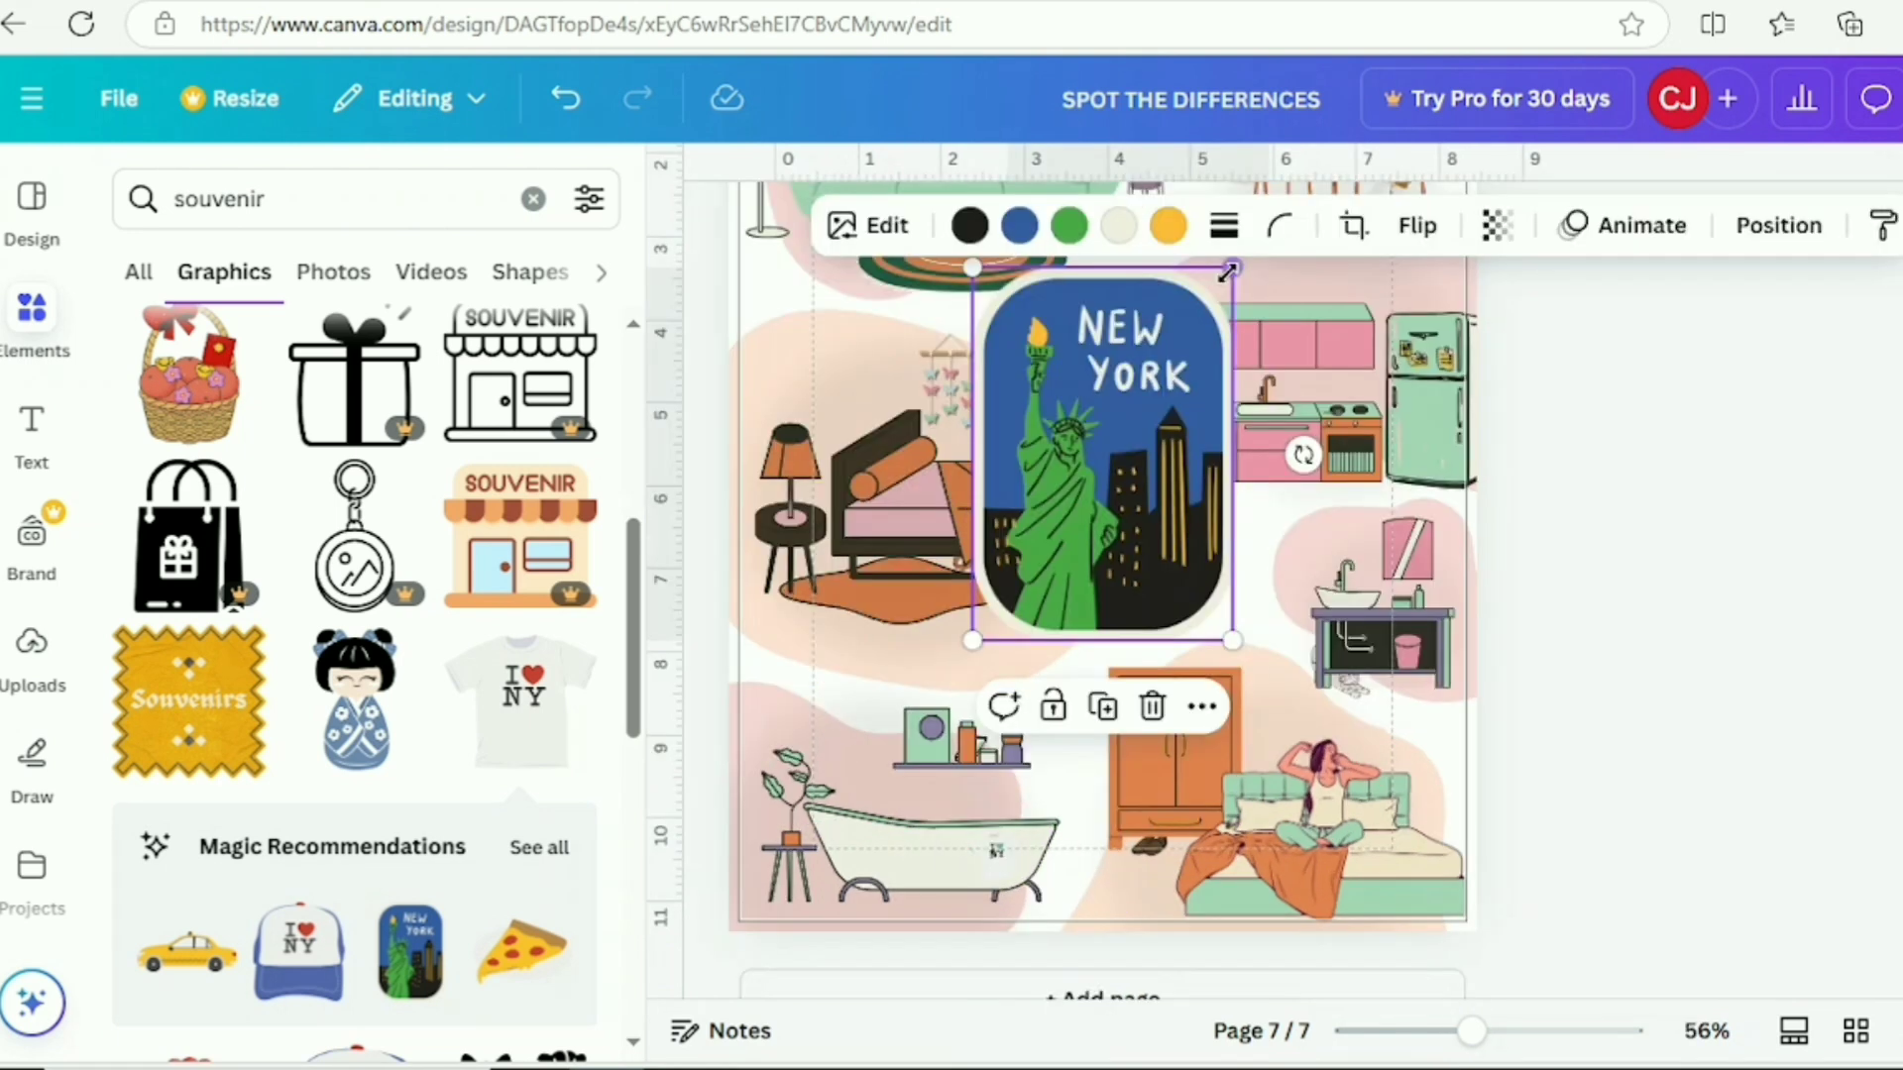
{"action": "left_click_drag", "start_coordinate": [1236, 280], "coordinate": [1017, 646]}
{"action": "left_click_drag", "start_coordinate": [986, 624], "coordinate": [1465, 328]}
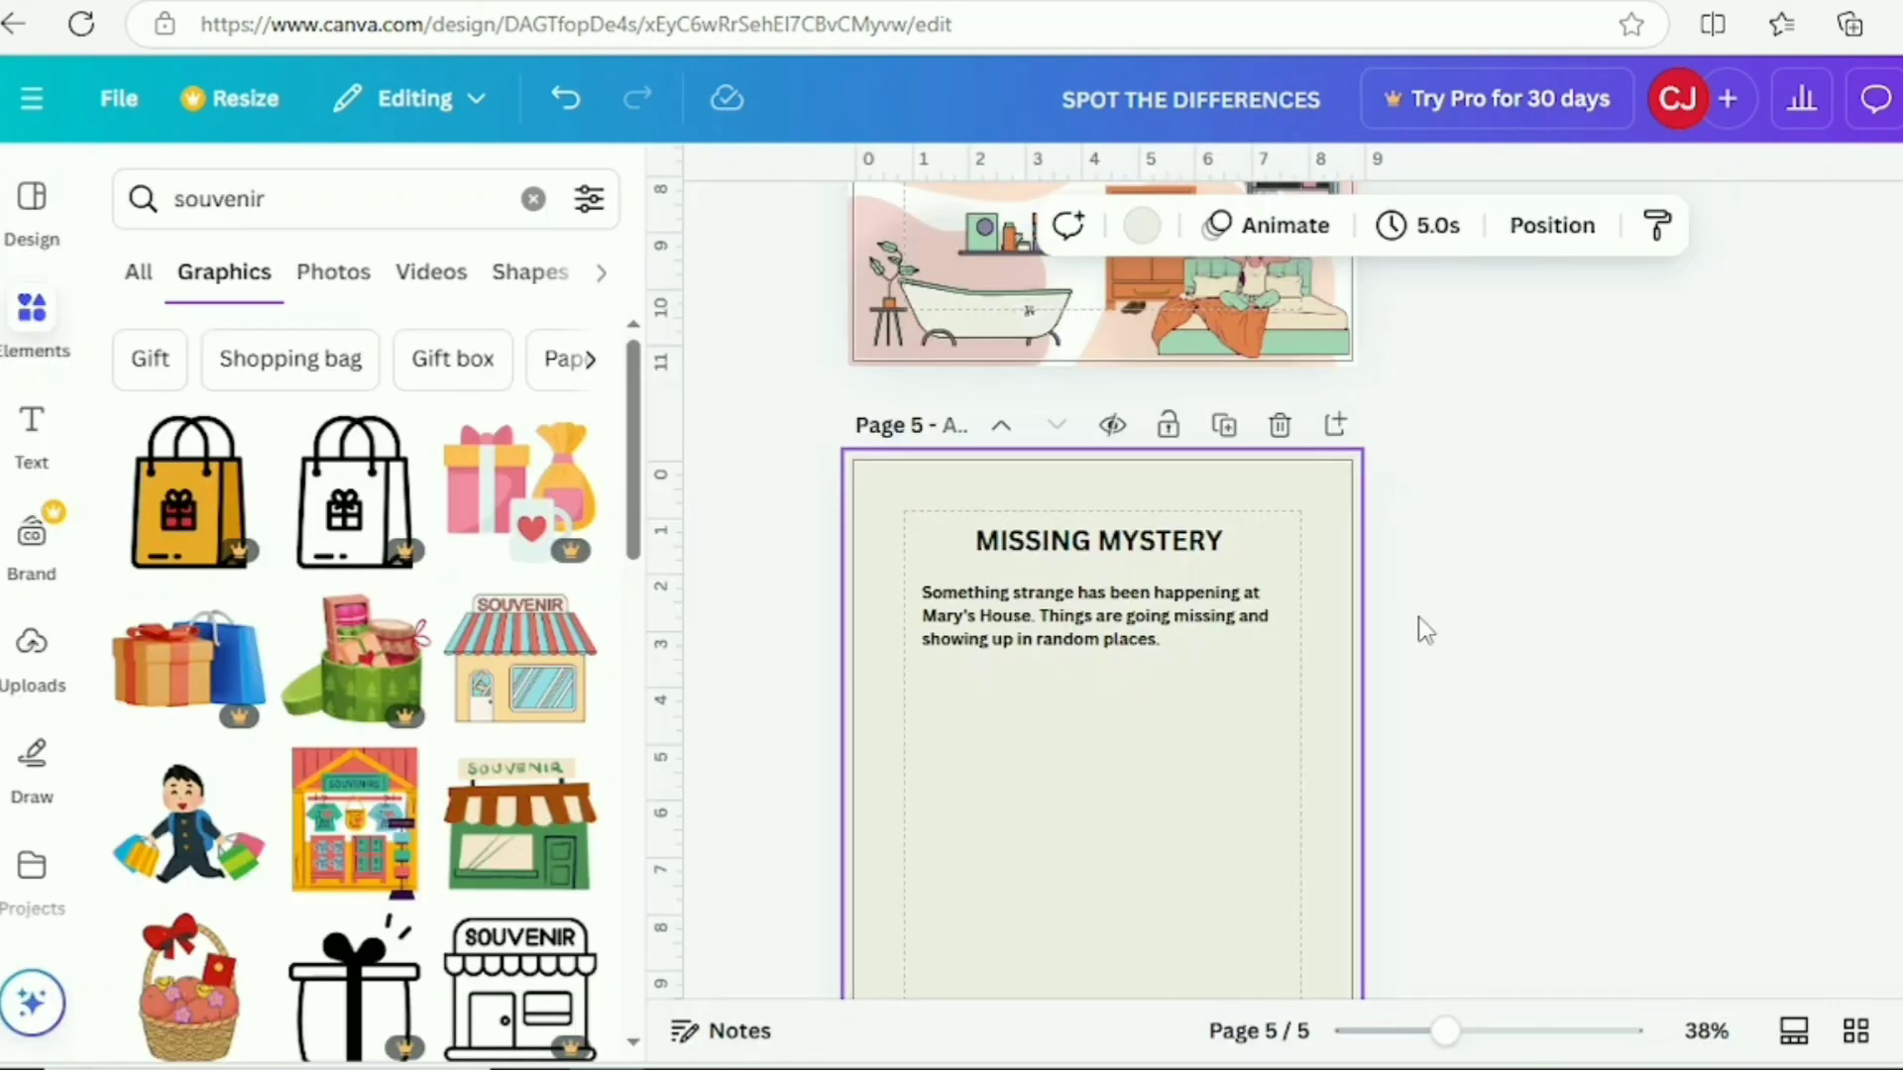
- Extend the MISSING MYSTERY text with "Can you help her find:" and a list of the cat named Lucky, cellphone and handbag, and show all pages
{"action": "type", "text": "you help her find:"}
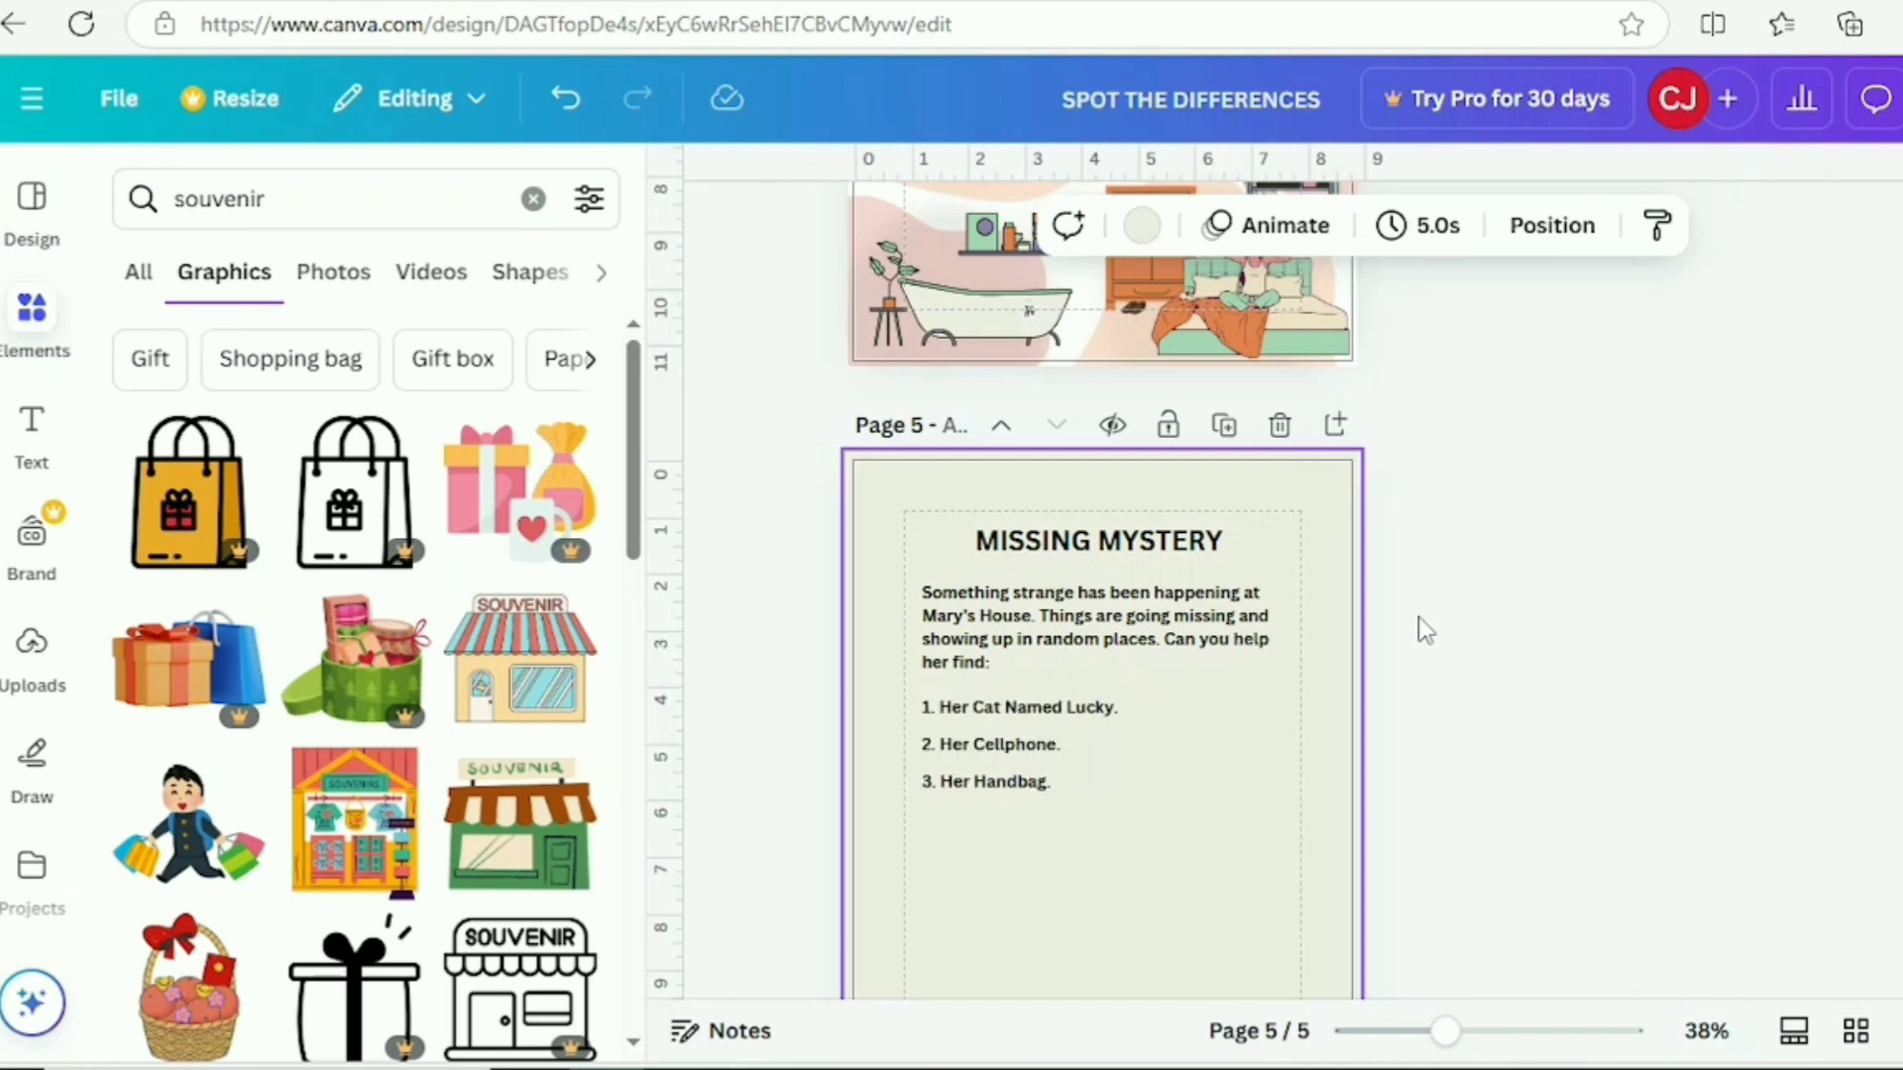
{"action": "left_click", "coordinate": [1857, 1031]}
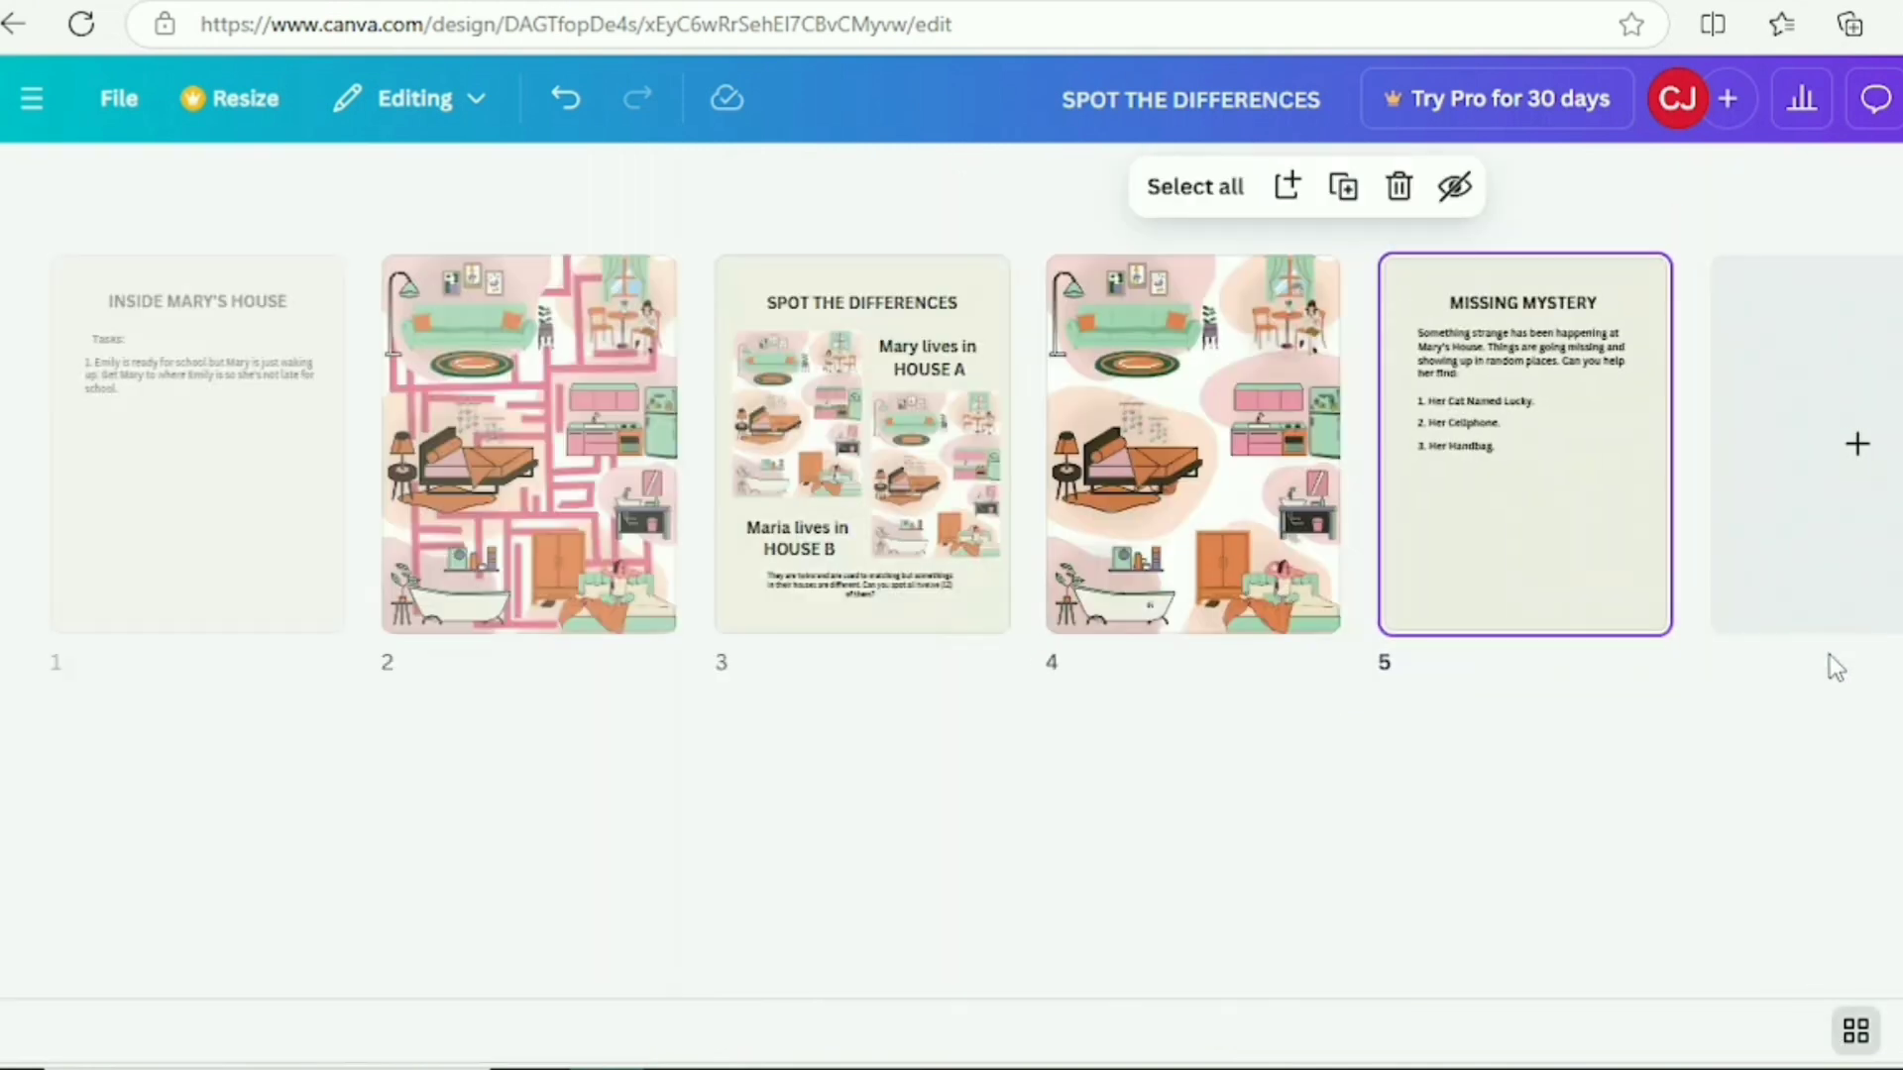